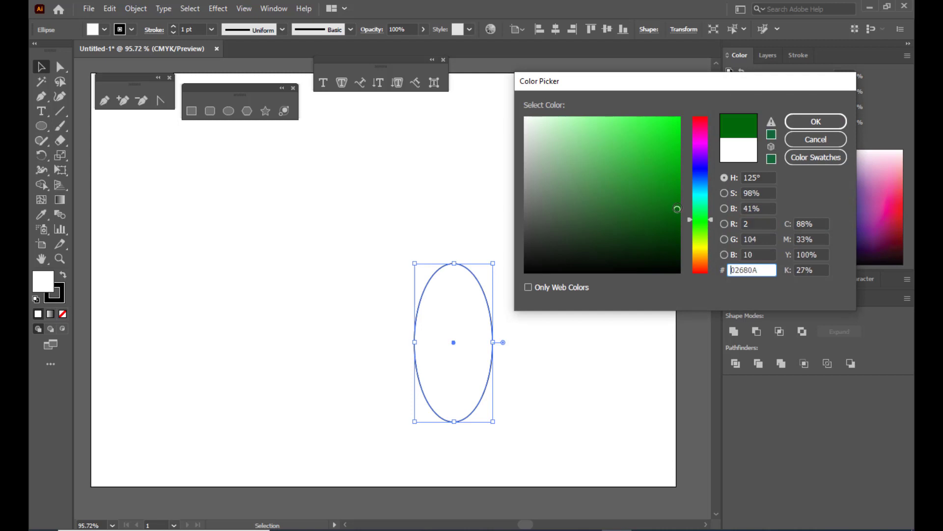
# Step: Fill the ellipse with the dark green 02680A and remove its stroke
pyautogui.click(815, 121)
pyautogui.click(55, 293)
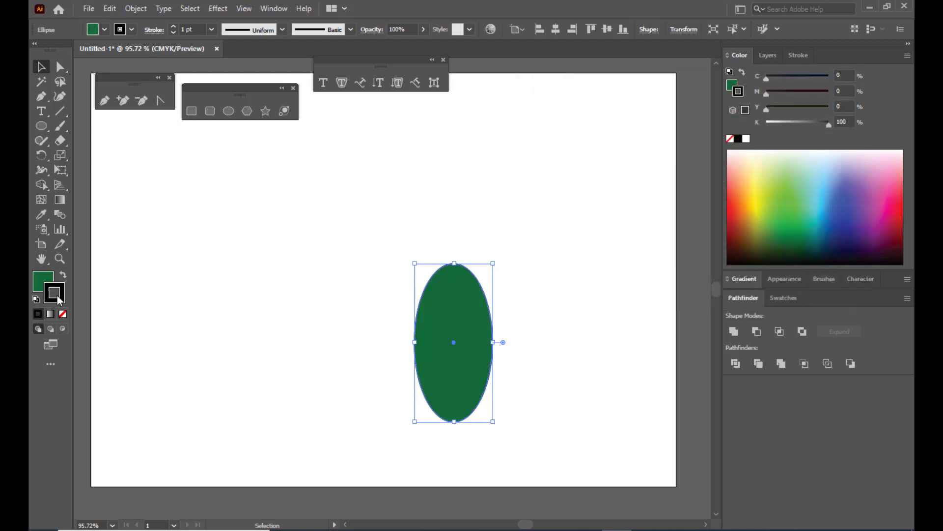
pyautogui.click(63, 313)
pyautogui.click(43, 284)
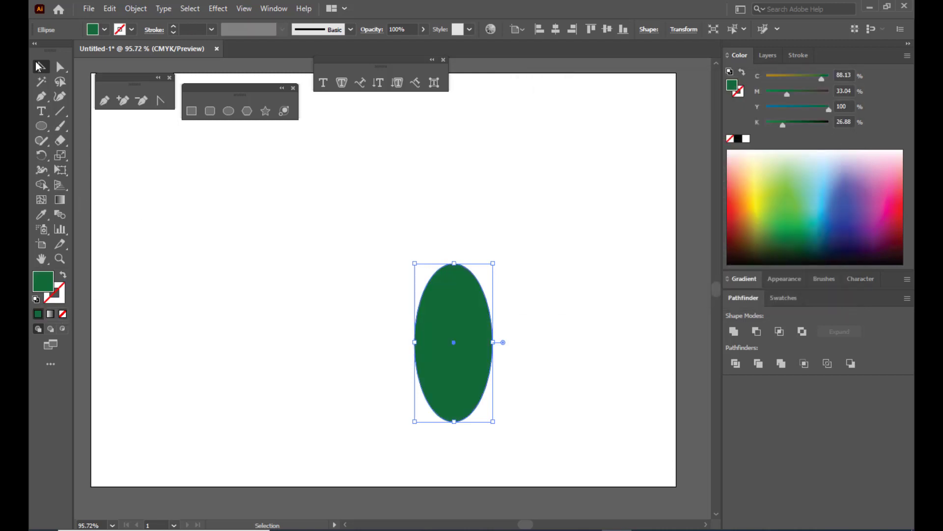
pyautogui.click(499, 248)
# Step: Shift the green ellipse slightly to the right and convert its top and bottom anchor points to corners
pyautogui.click(455, 305)
pyautogui.moveTo(453, 301); pyautogui.dragTo(477, 302)
pyautogui.click(59, 69)
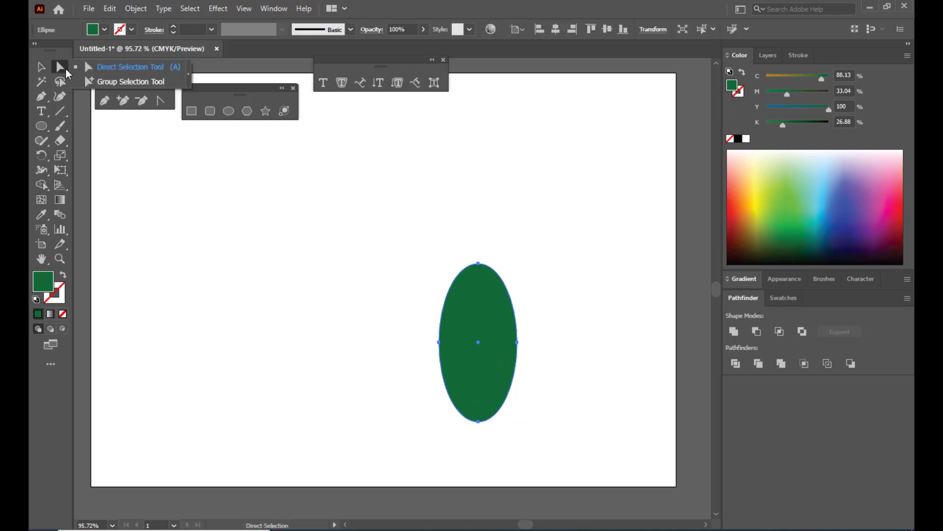
pyautogui.click(480, 265)
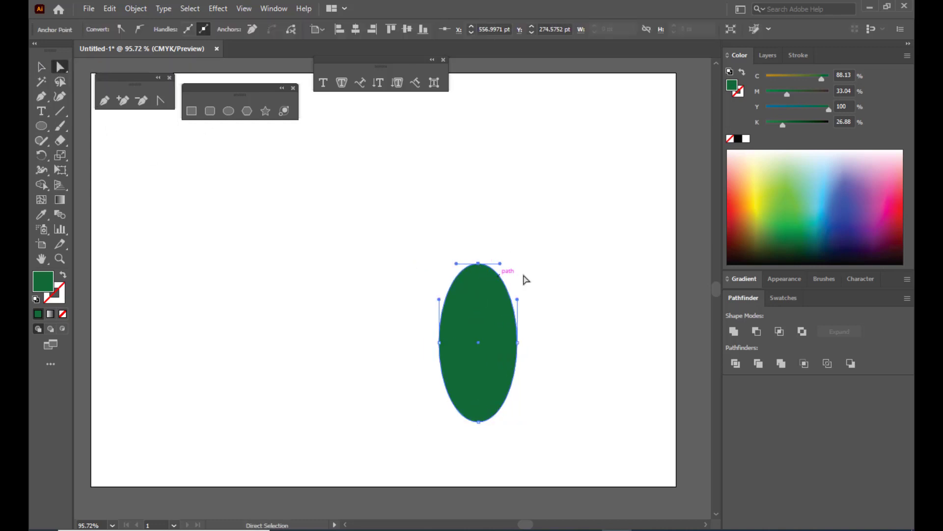
pyautogui.click(120, 31)
pyautogui.click(479, 423)
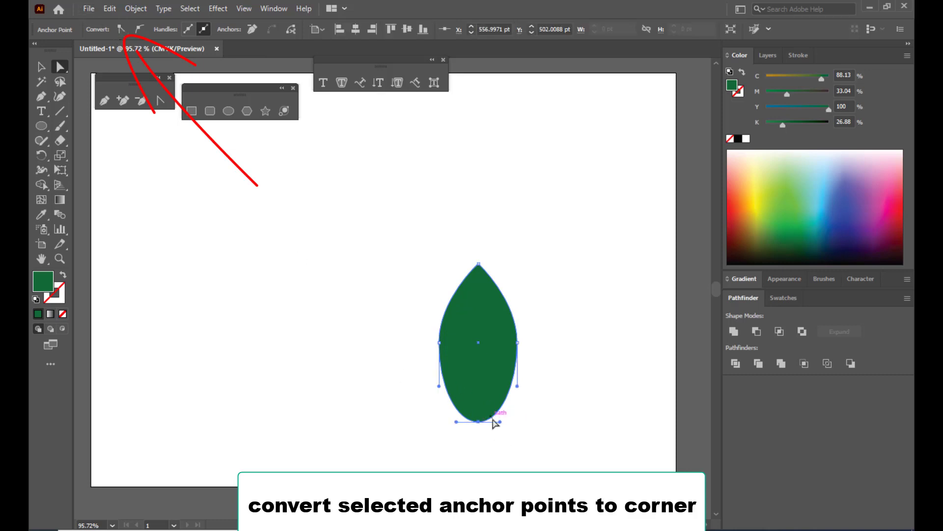
pyautogui.click(121, 33)
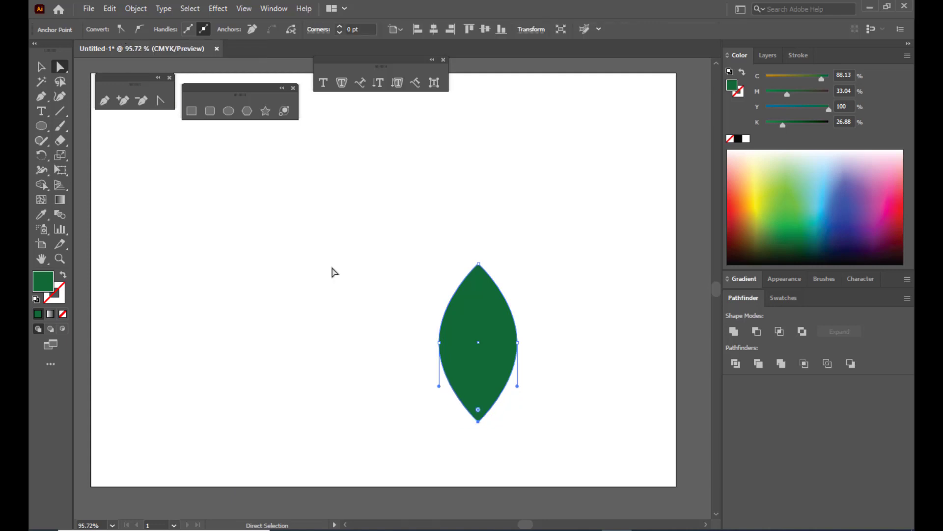
# Step: Move both side anchor points of the leaf shape down together to form a teardrop with a rounded base
pyautogui.click(439, 343)
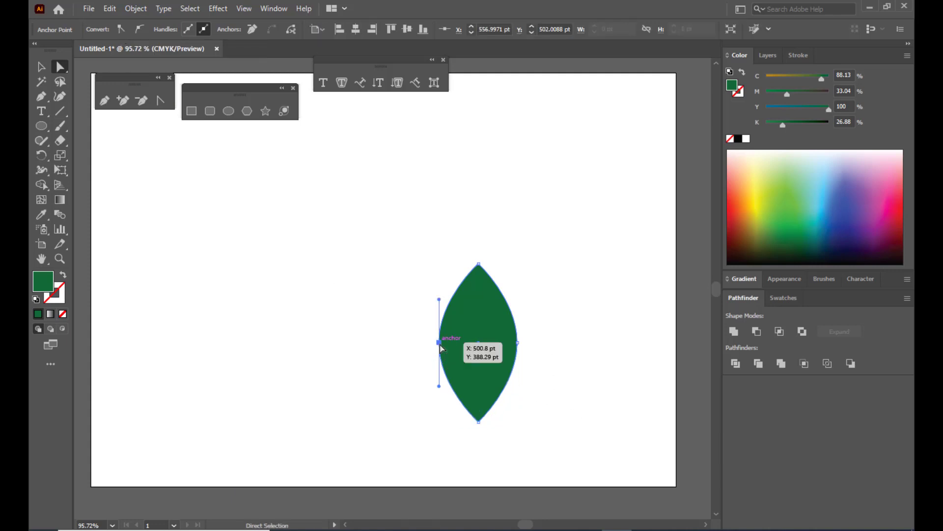
pyautogui.keyDown('shift'); pyautogui.click(518, 342); pyautogui.keyUp('shift')
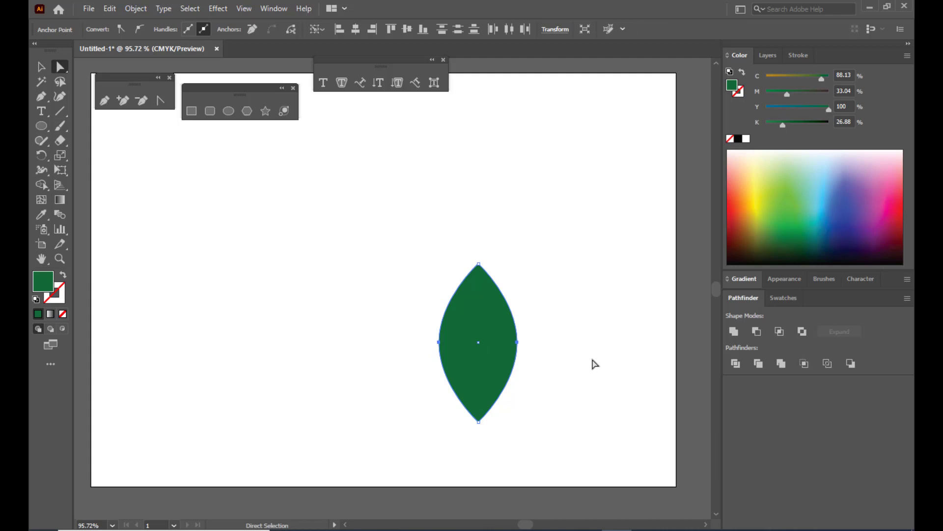
pyautogui.hotkey('shift', 'Down')
pyautogui.hotkey('shift', 'Down')
pyautogui.hotkey('shift', 'Down')
pyautogui.hotkey('shift', 'Down')
pyautogui.hotkey('shift', 'Down')
pyautogui.hotkey('shift', 'Down')
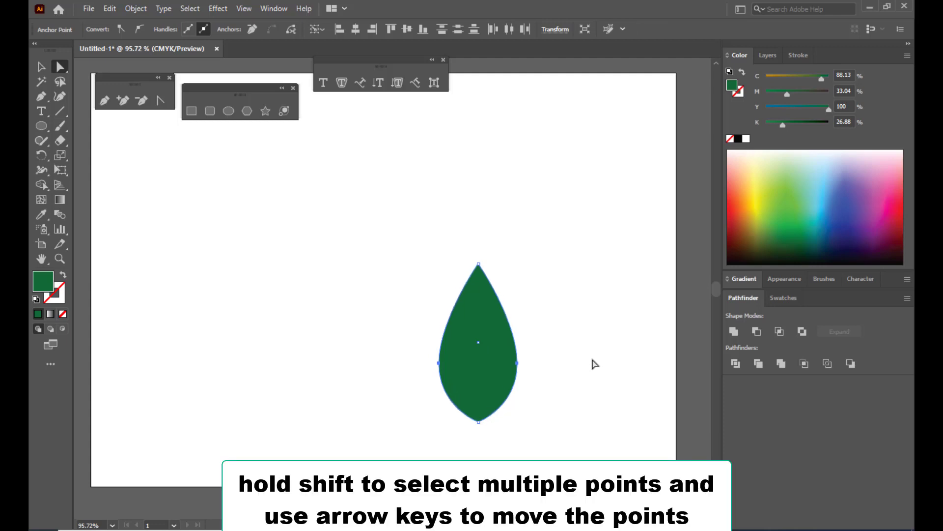
pyautogui.hotkey('shift', 'Down')
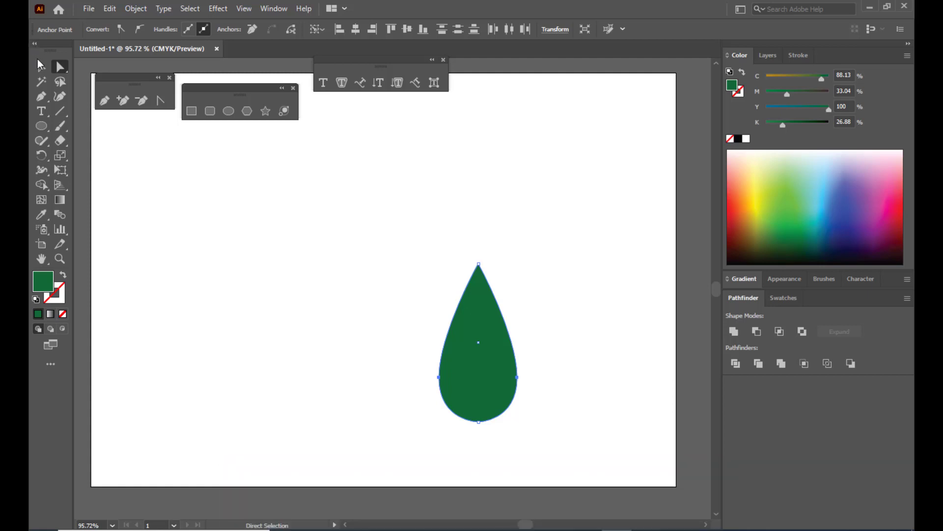
# Step: Shrink the teardrop leaf, tilt it clockwise, and place it near the artboard's lower-right corner
pyautogui.press('v')
pyautogui.moveTo(516, 264); pyautogui.dragTo(589, 359)
pyautogui.moveTo(610, 324); pyautogui.dragTo(634, 350)
pyautogui.moveTo(605, 376); pyautogui.dragTo(645, 391)
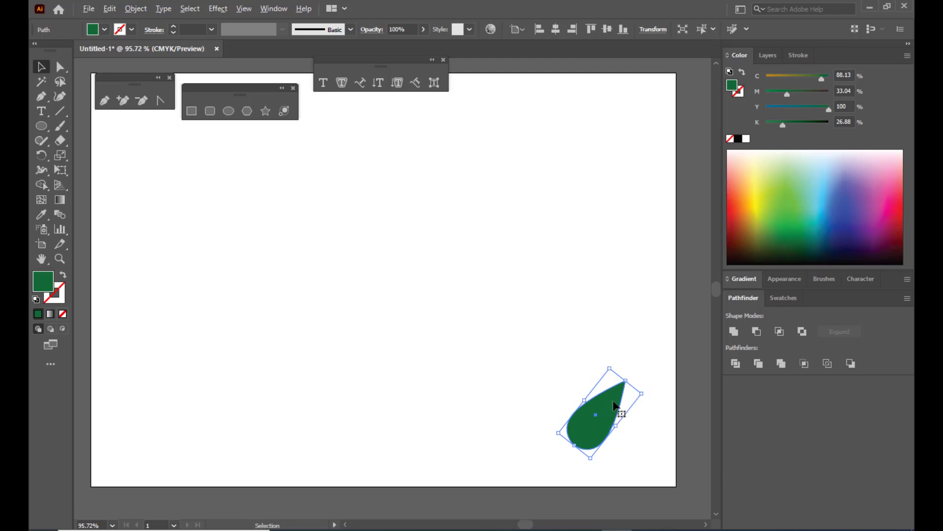
# Step: Duplicate the tilted leaf to the artboard's upper-left area and again directly to the left of the original
pyautogui.moveTo(614, 406); pyautogui.dragTo(156, 212)
pyautogui.click(611, 431)
pyautogui.click(613, 406)
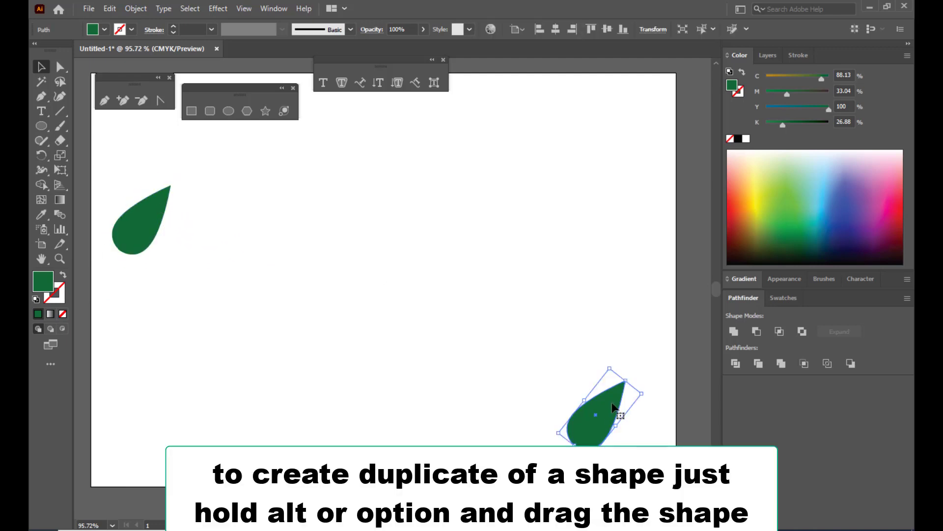
pyautogui.moveTo(614, 407); pyautogui.dragTo(621, 409)
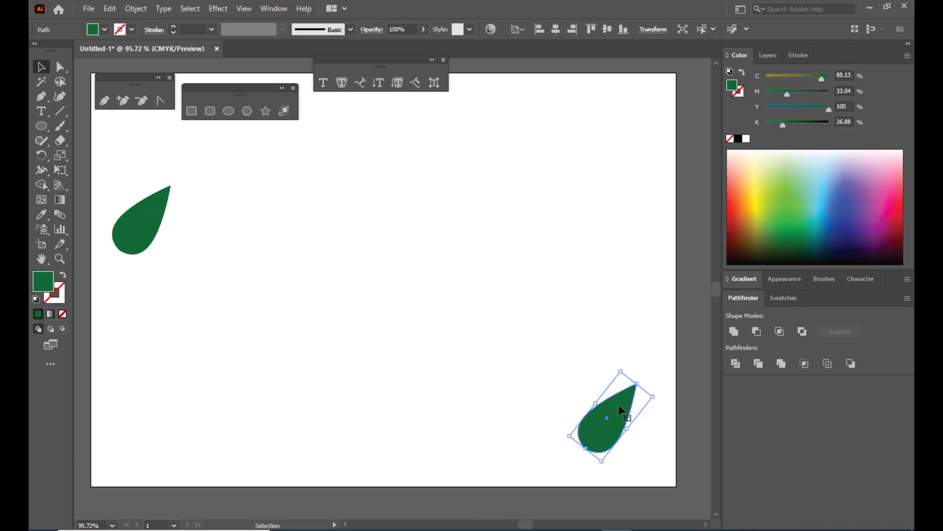
pyautogui.moveTo(627, 408); pyautogui.dragTo(578, 404)
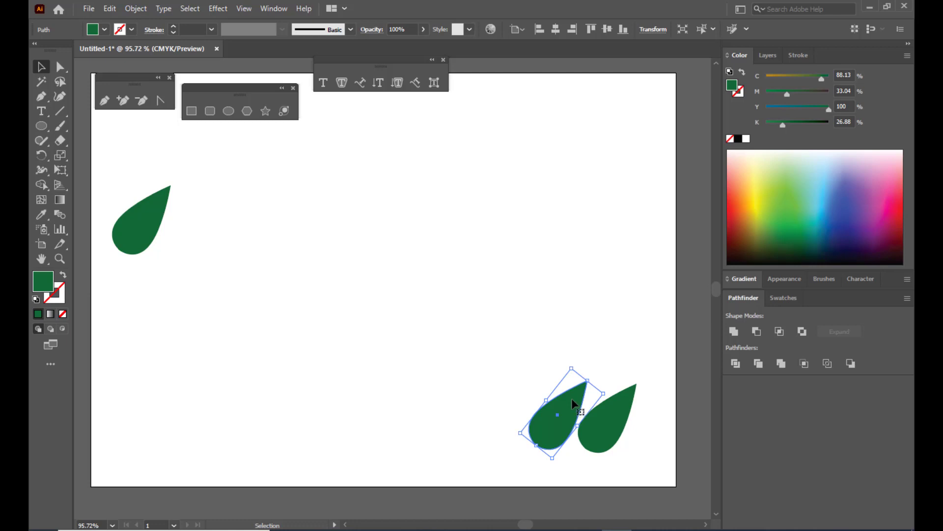
# Step: Reflect the adjacent leaf copy across the vertical axis and move it so its base just overlaps the original leaf
pyautogui.rightClick(571, 398)
pyautogui.moveTo(648, 324)
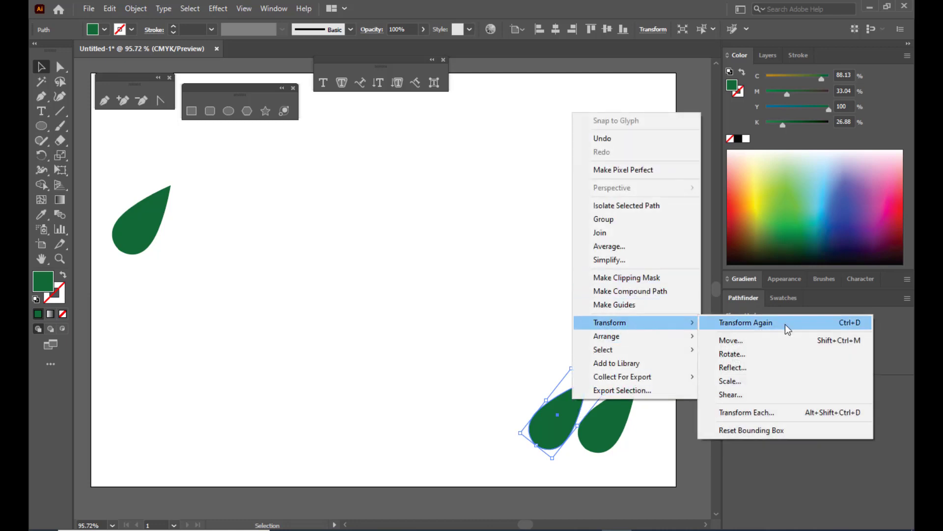
pyautogui.click(762, 377)
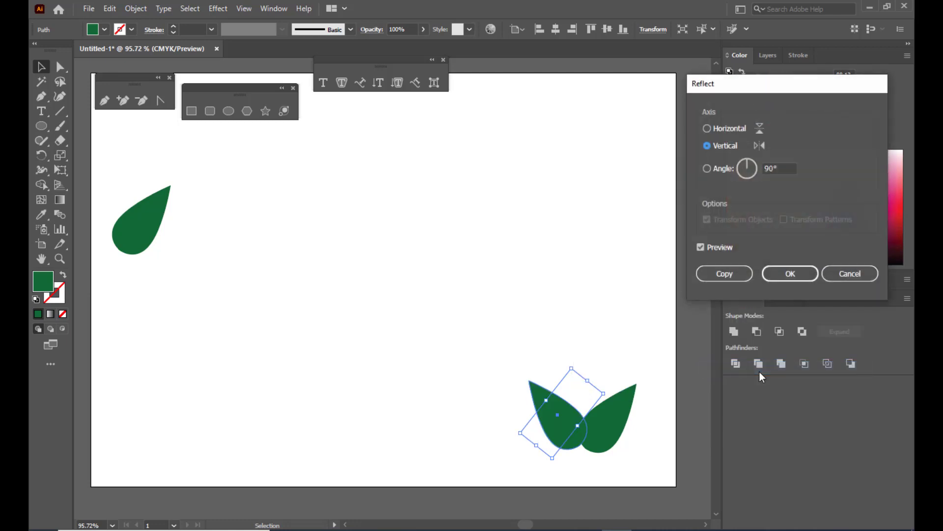
pyautogui.moveTo(739, 87); pyautogui.dragTo(669, 108)
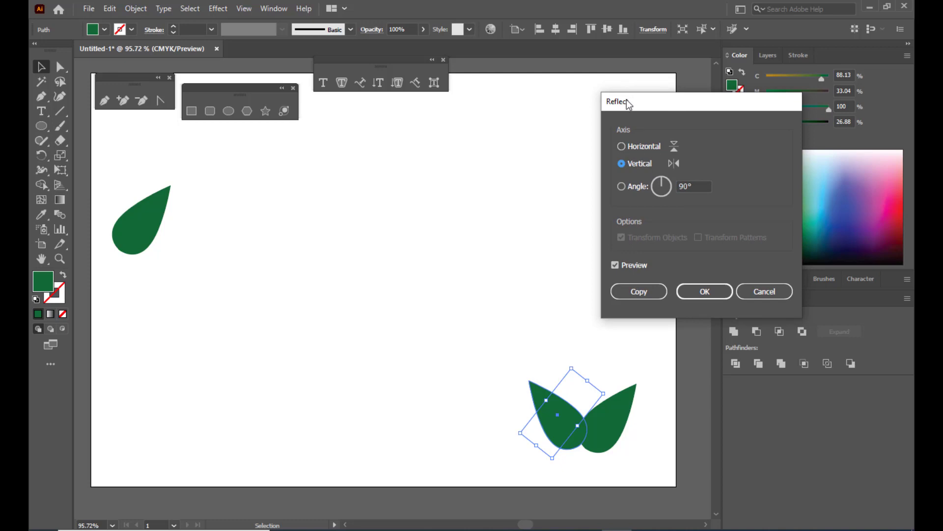
pyautogui.moveTo(627, 100); pyautogui.dragTo(666, 91)
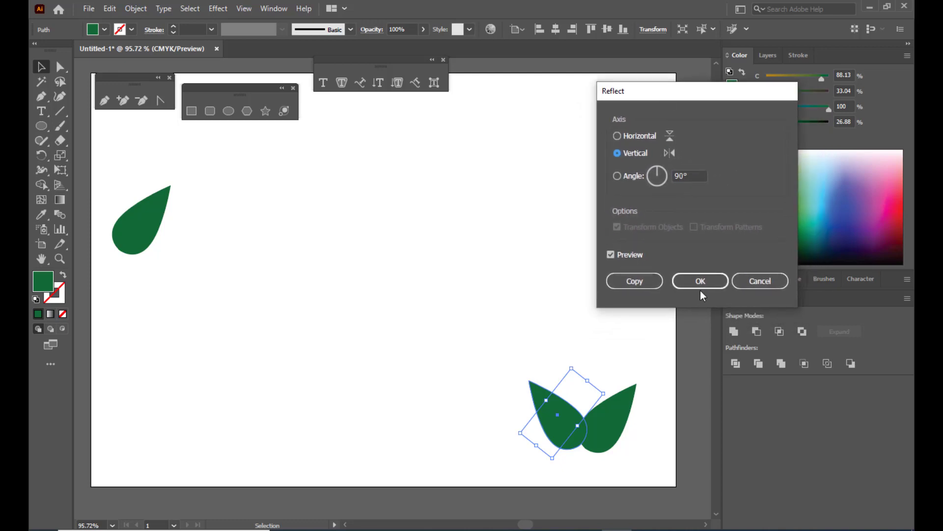
pyautogui.click(700, 286)
pyautogui.click(519, 275)
pyautogui.moveTo(567, 425)
pyautogui.mouseDown()
pyautogui.moveTo(554, 431)
pyautogui.moveTo(562, 428)
pyautogui.mouseUp()
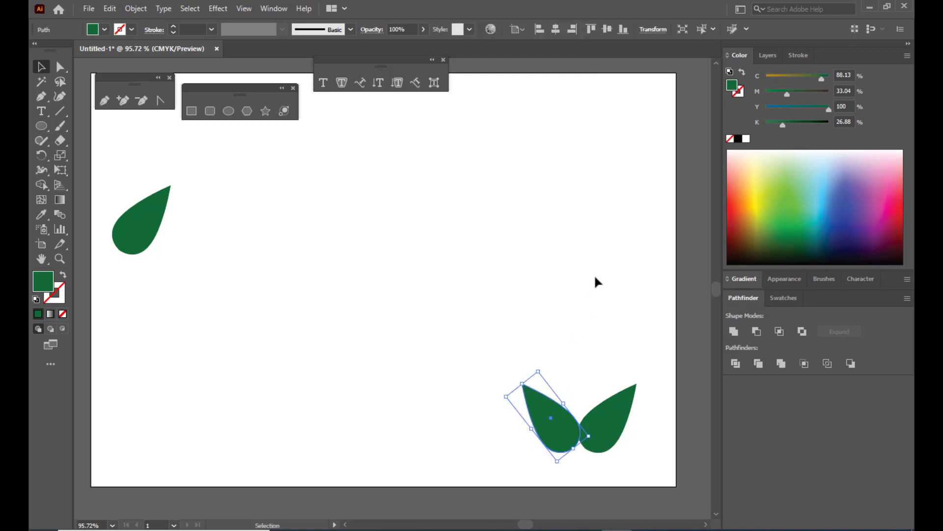
# Step: Unite the two mirrored leaves into a single shape with Pathfinder
pyautogui.click(653, 467)
pyautogui.click(592, 429)
pyautogui.keyDown('shift'); pyautogui.click(538, 408); pyautogui.keyUp('shift')
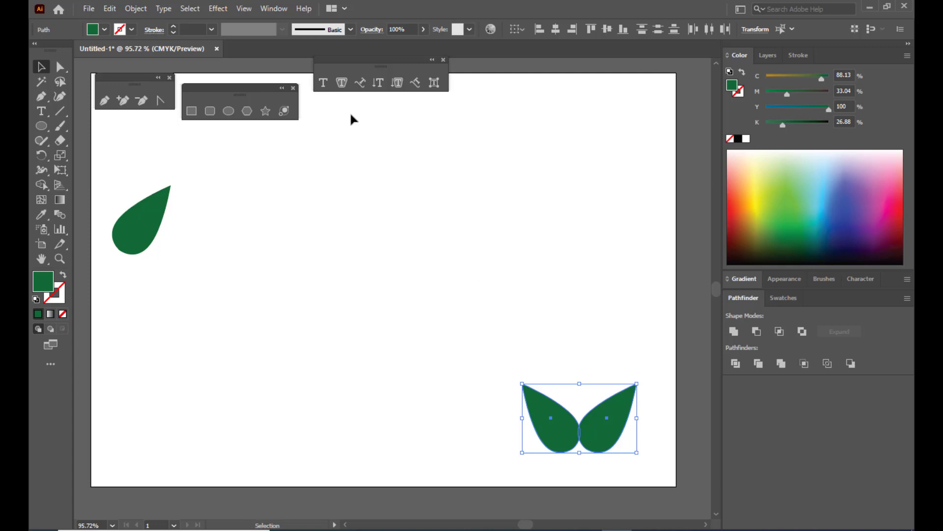
pyautogui.click(274, 8)
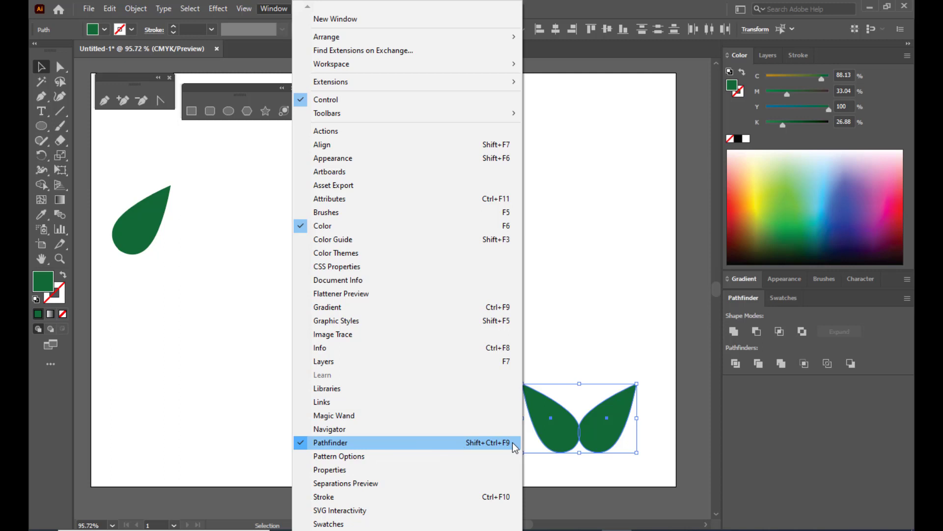
pyautogui.click(634, 273)
pyautogui.click(601, 425)
pyautogui.keyDown('shift'); pyautogui.click(552, 421); pyautogui.keyUp('shift')
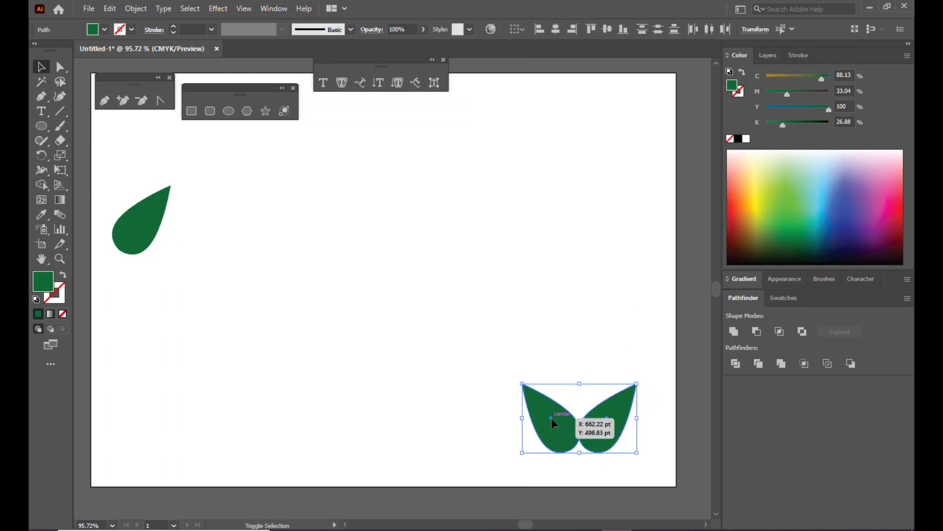
pyautogui.click(734, 332)
# Step: Scale down the united leaf pair and position it close to the artboard's lower-right corner
pyautogui.click(571, 396)
pyautogui.moveTo(586, 420); pyautogui.dragTo(603, 438)
pyautogui.moveTo(637, 398); pyautogui.dragTo(629, 408)
pyautogui.moveTo(605, 450); pyautogui.dragTo(613, 443)
pyautogui.click(604, 348)
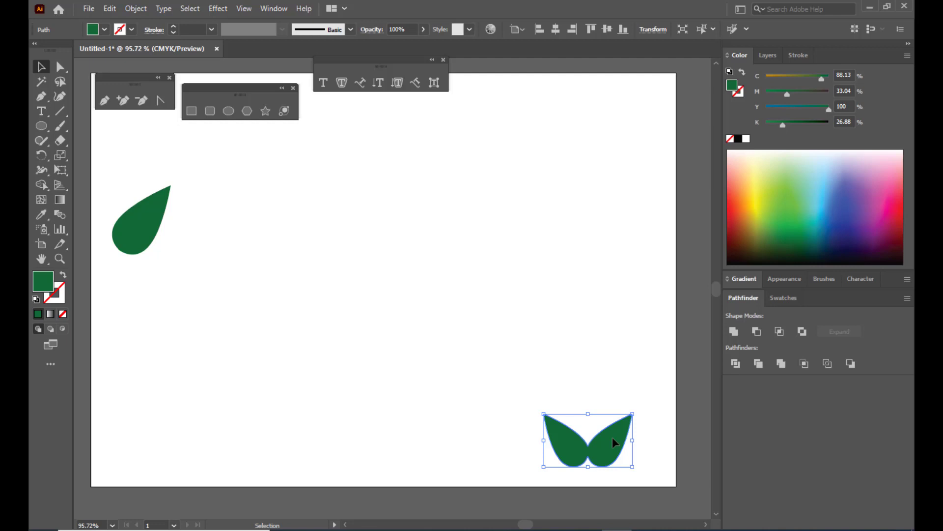
pyautogui.moveTo(612, 437); pyautogui.dragTo(612, 437)
# Step: Start a Distort & Transform Transform effect on the united leaf pair with 12 copies
pyautogui.click(219, 8)
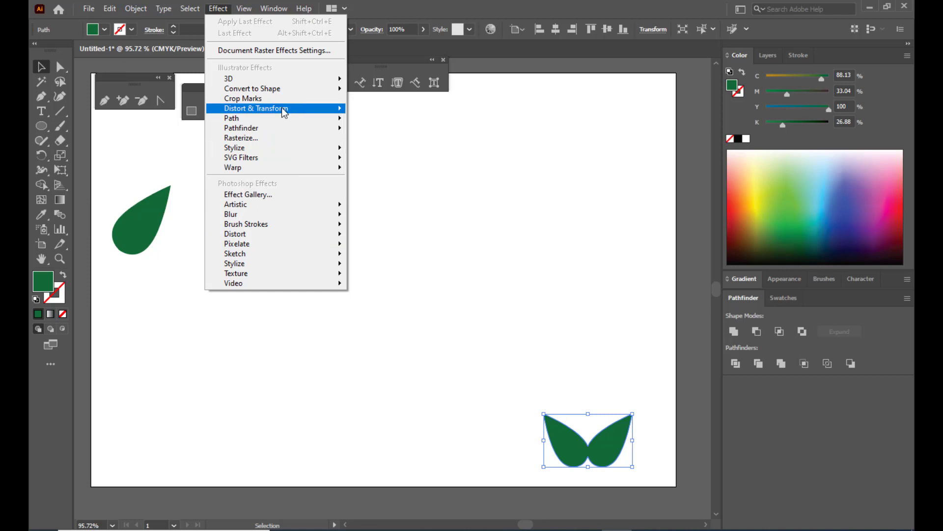
pyautogui.moveTo(293, 108)
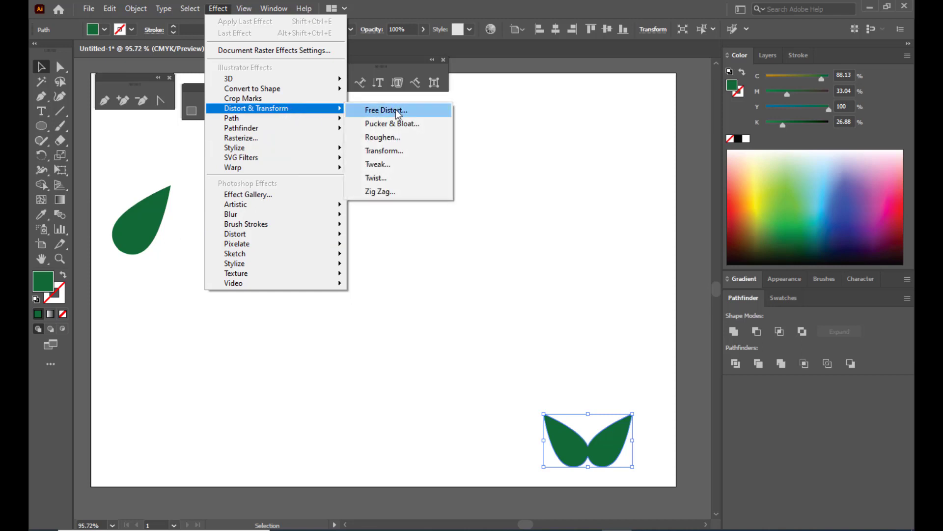
pyautogui.click(412, 149)
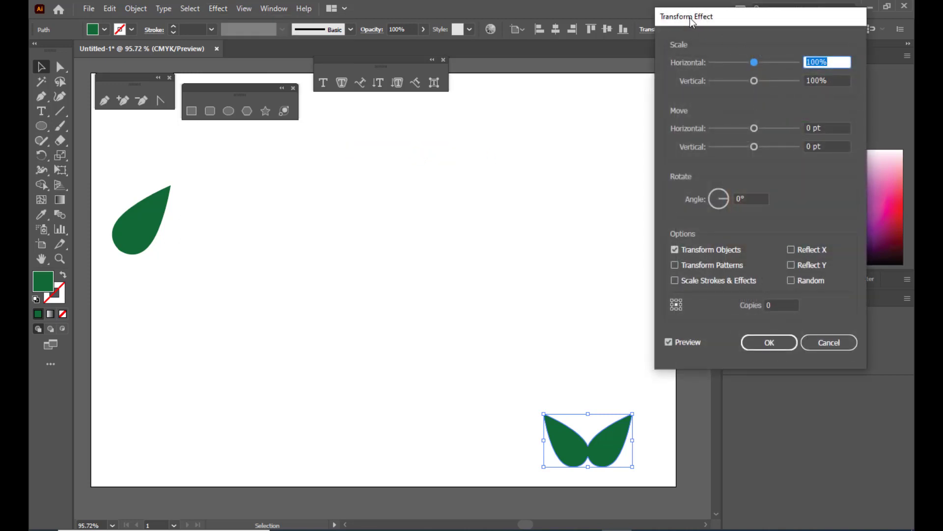
pyautogui.moveTo(711, 18); pyautogui.dragTo(678, 30)
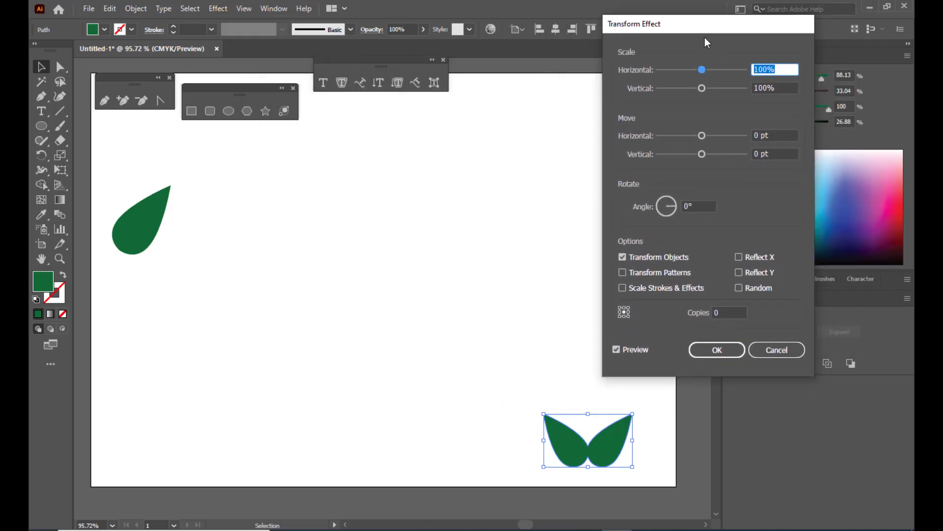
pyautogui.moveTo(669, 19); pyautogui.dragTo(267, 65)
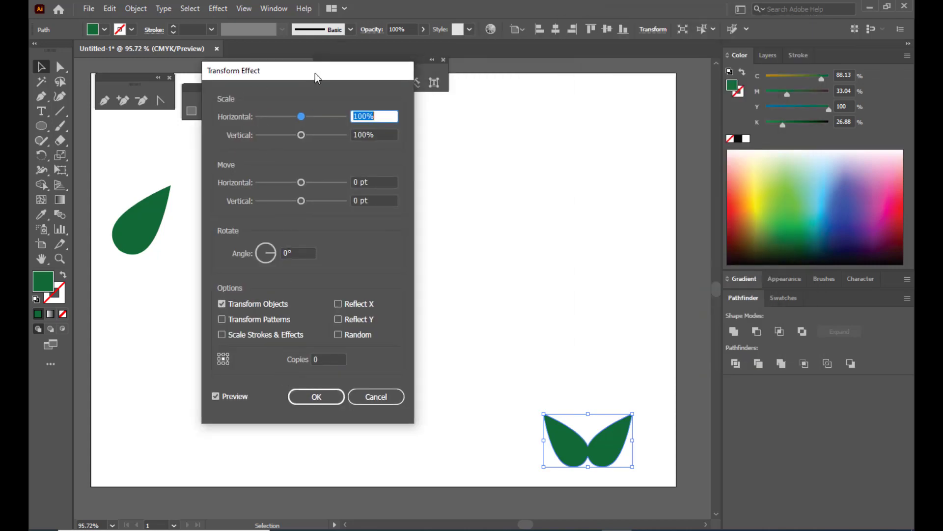
pyautogui.moveTo(315, 72); pyautogui.dragTo(759, 11)
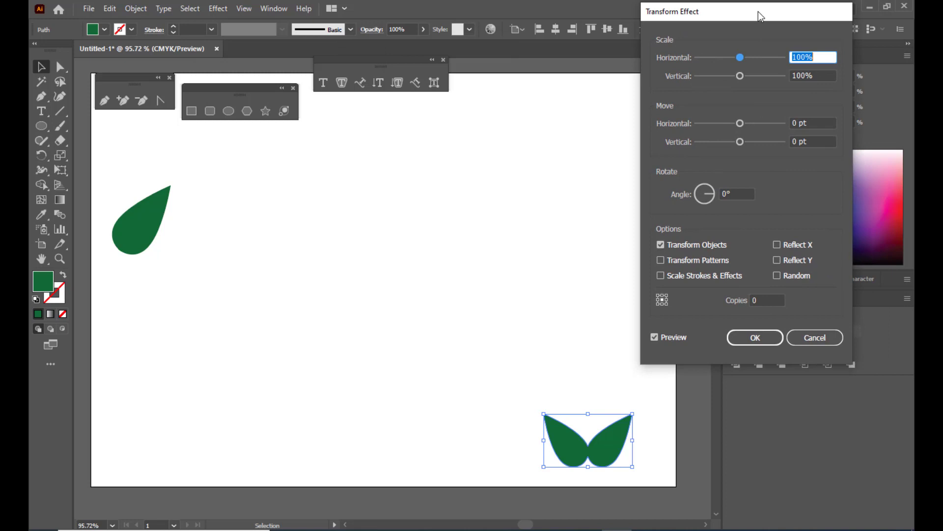
pyautogui.click(760, 302)
pyautogui.write('1')
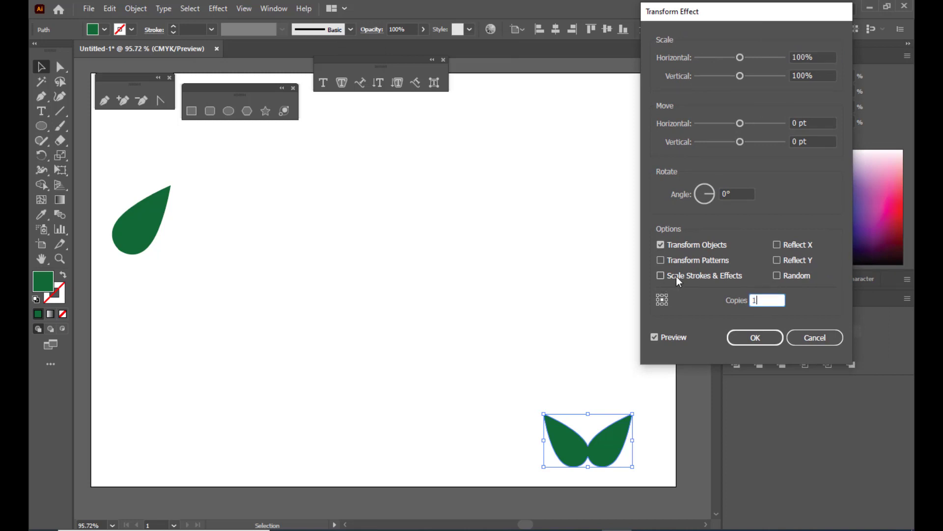
pyautogui.write('0')
pyautogui.doubleClick(772, 298)
# Step: Set the Transform effect's vertical move to -41 pt to stack the leaf copies upward
pyautogui.moveTo(762, 11); pyautogui.dragTo(713, 28)
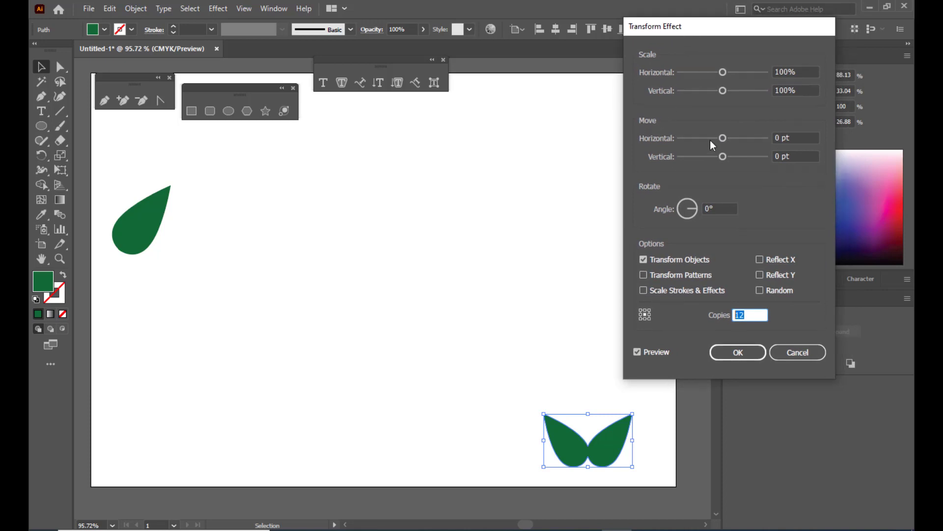
pyautogui.moveTo(679, 25); pyautogui.dragTo(693, 32)
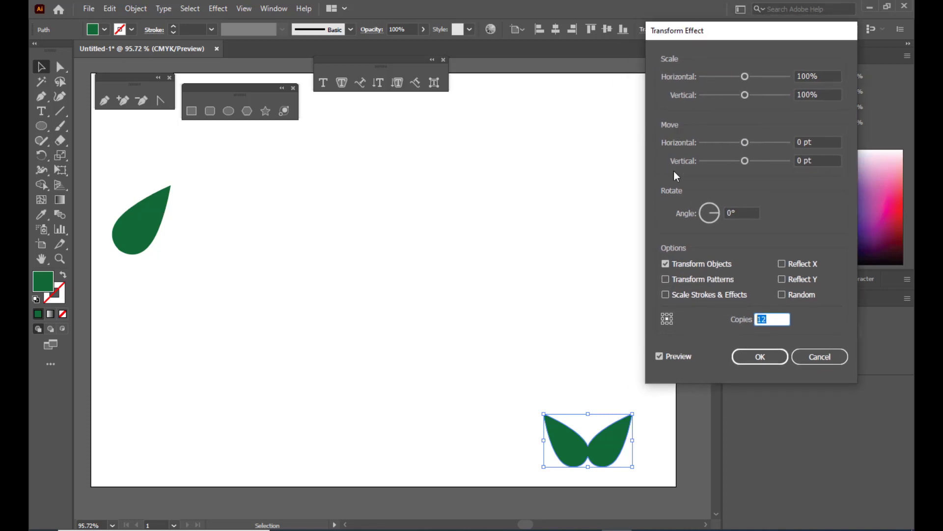
pyautogui.moveTo(691, 30); pyautogui.dragTo(699, 28)
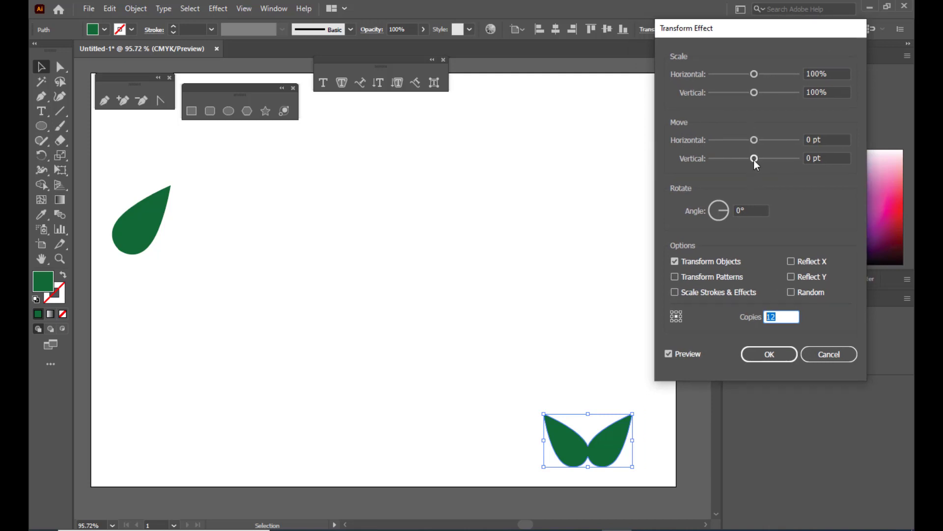
pyautogui.moveTo(754, 159); pyautogui.dragTo(736, 158)
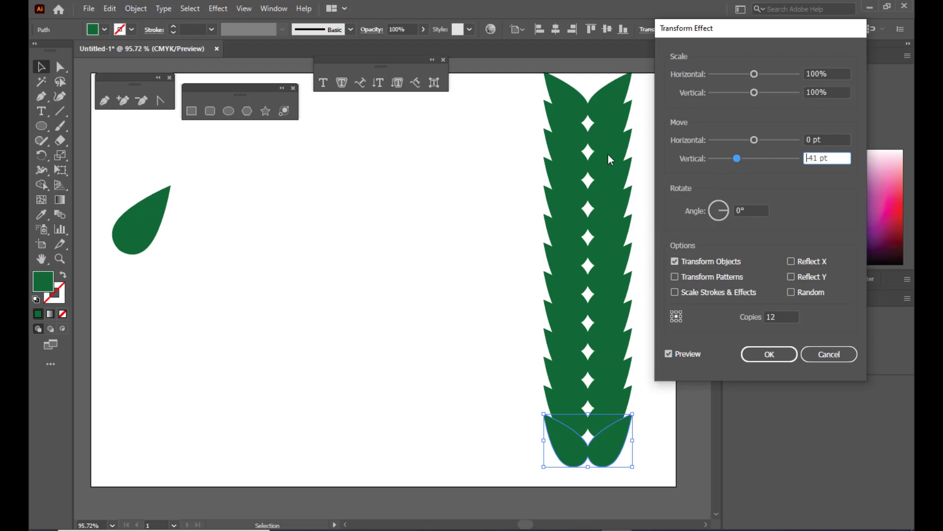
pyautogui.moveTo(730, 28); pyautogui.dragTo(738, 31)
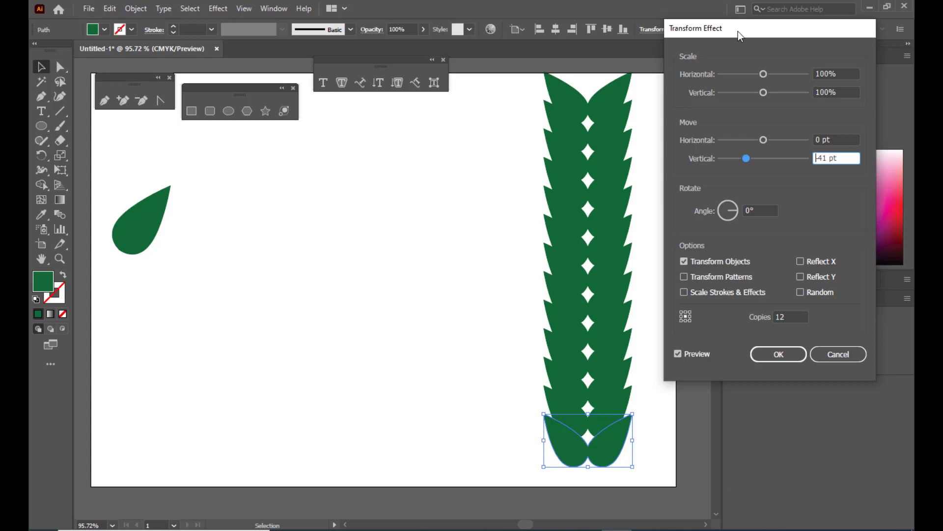
# Step: Set the Transform effect's horizontal and vertical scale to 94% so the leaf copies taper upward
pyautogui.moveTo(738, 31); pyautogui.dragTo(718, 40)
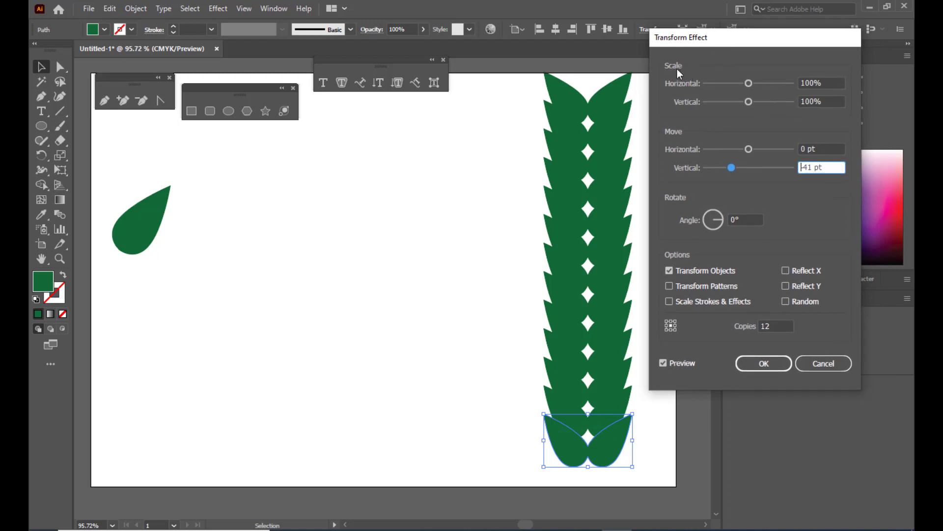
pyautogui.click(831, 84)
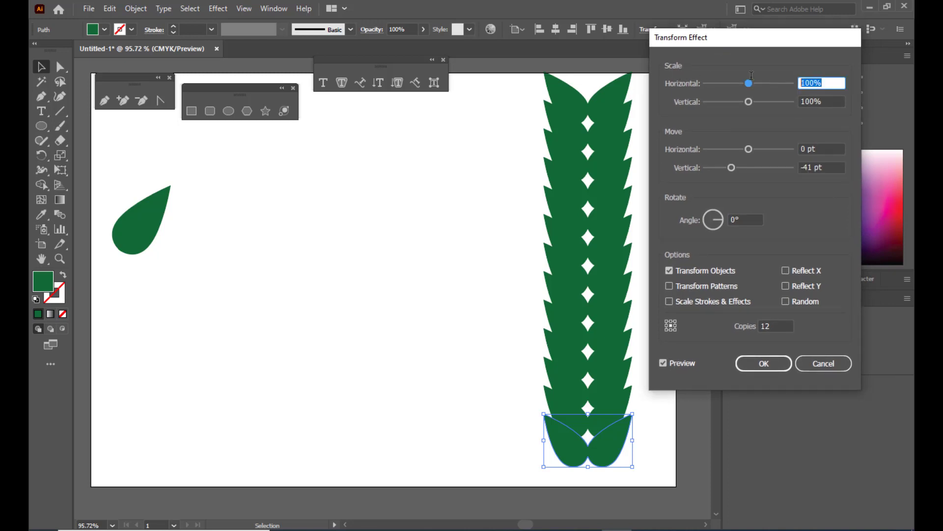
pyautogui.write('94')
pyautogui.press('Tab')
pyautogui.write('9')
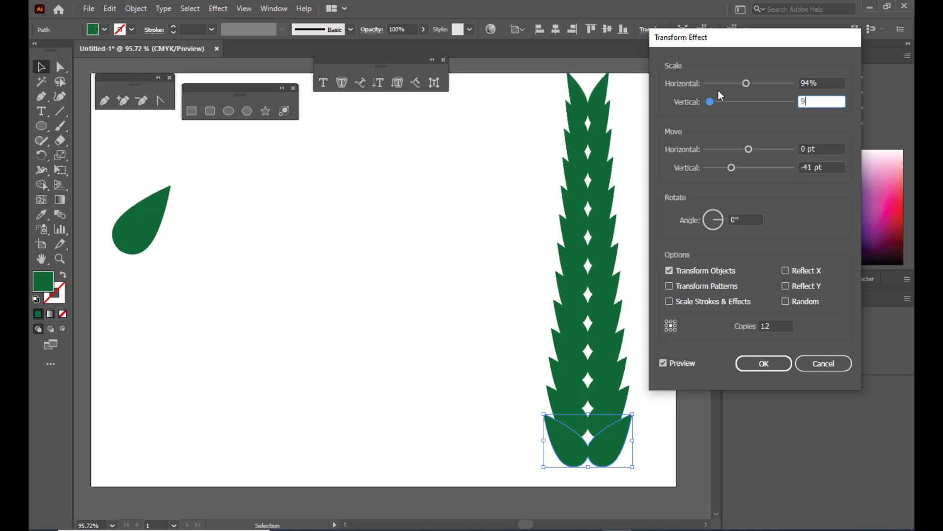
pyautogui.write('4')
pyautogui.click(830, 81)
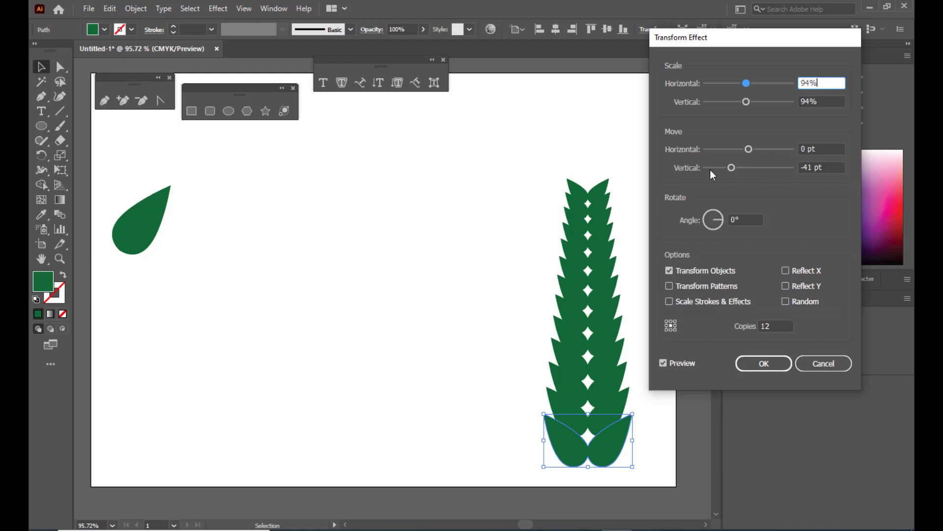
# Step: Set the Transform effect's vertical move to -60 pt and apply the effect
pyautogui.moveTo(731, 169); pyautogui.dragTo(727, 170)
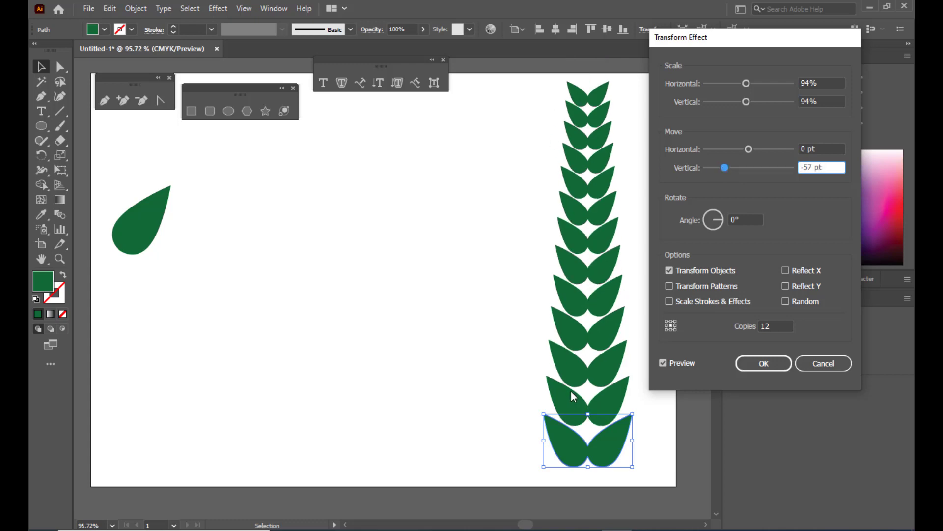
pyautogui.moveTo(815, 165); pyautogui.dragTo(809, 165)
pyautogui.press('BackSpace')
pyautogui.press('BackSpace')
pyautogui.write('60')
pyautogui.click(828, 148)
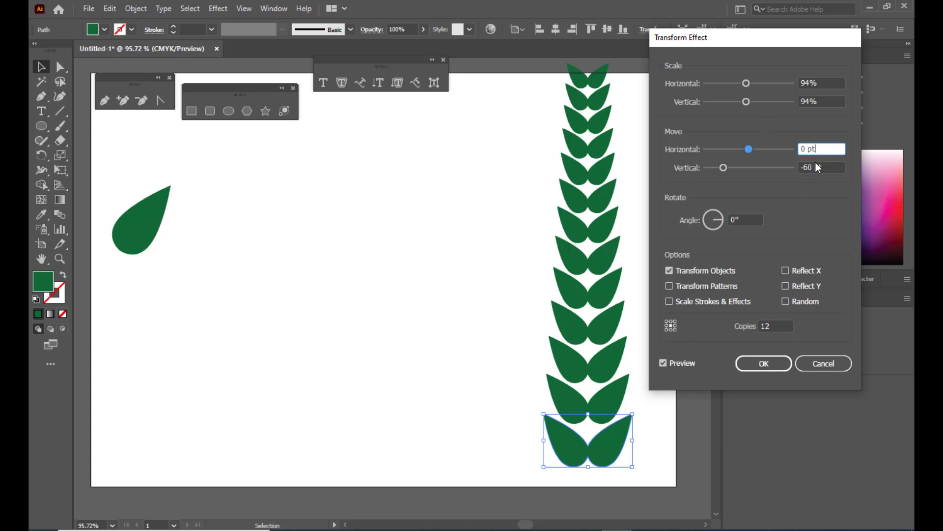
pyautogui.press('Tab')
pyautogui.moveTo(729, 33)
pyautogui.mouseDown()
pyautogui.moveTo(724, 40)
pyautogui.moveTo(734, 29)
pyautogui.mouseUp()
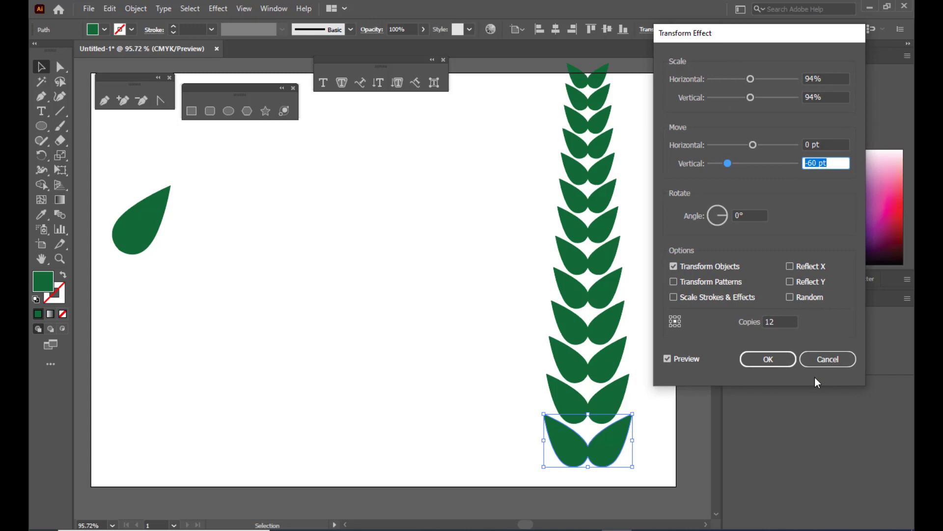
pyautogui.click(756, 361)
# Step: Expand the appearance of the repeated leaf pairs into editable shapes
pyautogui.click(660, 272)
pyautogui.click(618, 441)
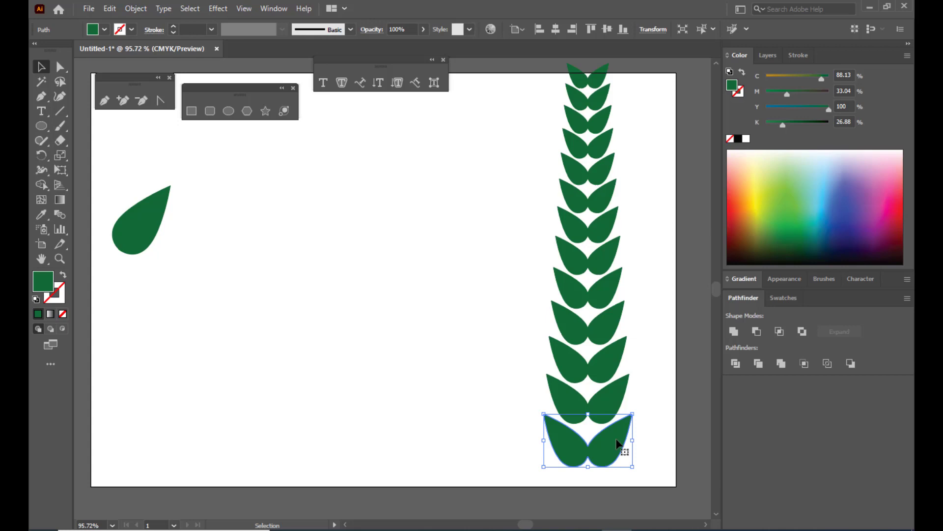
pyautogui.click(136, 8)
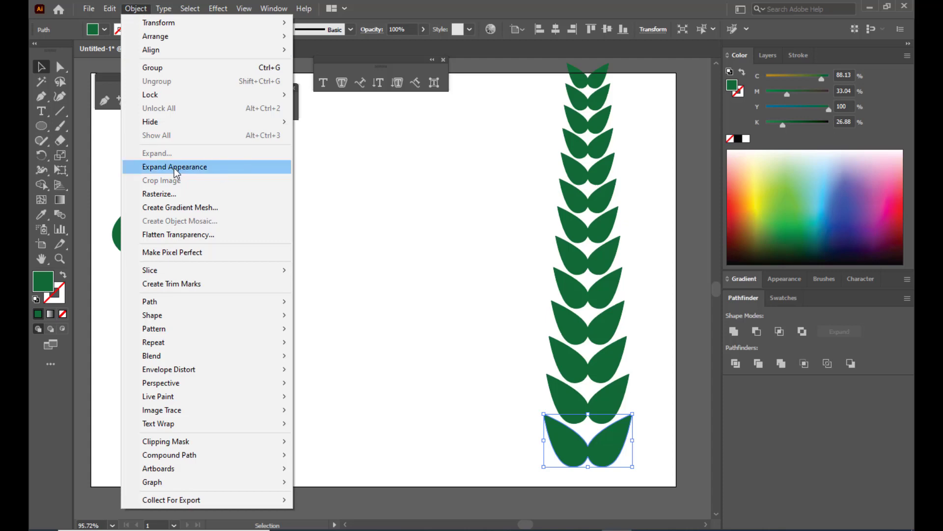
pyautogui.click(223, 168)
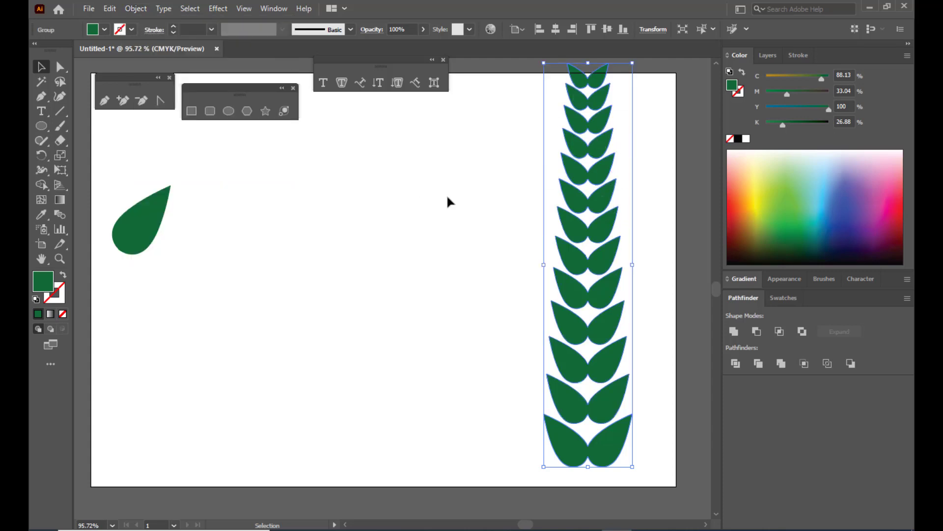
# Step: Scale down the expanded leaf column and reposition it so it fits entirely within the artboard
pyautogui.moveTo(601, 152); pyautogui.dragTo(568, 166)
pyautogui.moveTo(600, 78); pyautogui.dragTo(576, 138)
pyautogui.moveTo(560, 200); pyautogui.dragTo(564, 191)
pyautogui.moveTo(585, 133); pyautogui.dragTo(589, 124)
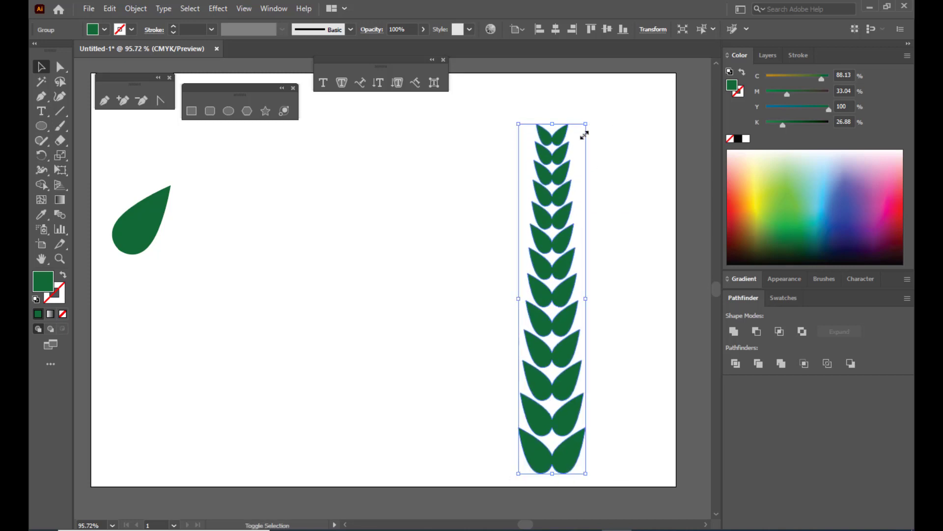
pyautogui.moveTo(565, 160); pyautogui.dragTo(573, 168)
pyautogui.click(168, 232)
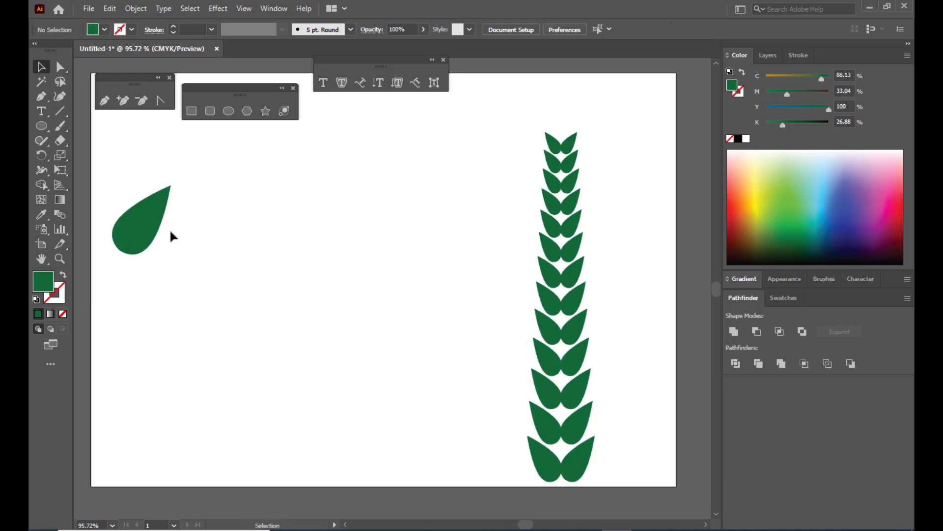
# Step: Rotate the single leaf upright, shrink it and place it centred on top of the leaf column as its tip
pyautogui.moveTo(145, 220); pyautogui.dragTo(382, 258)
pyautogui.moveTo(406, 227); pyautogui.dragTo(416, 244)
pyautogui.moveTo(386, 260); pyautogui.dragTo(564, 122)
pyautogui.click(640, 132)
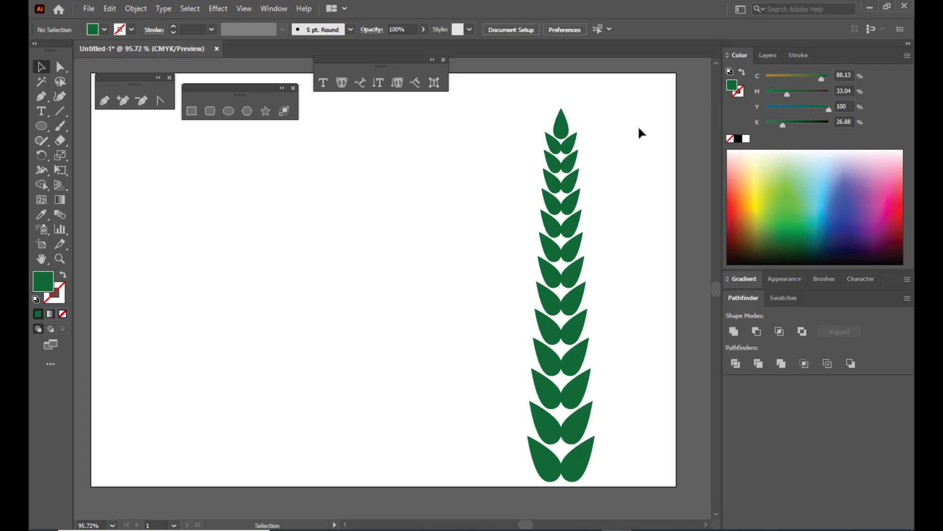
# Step: Scale down the leaf column together with its tip leaf and move them up, leaving room for a stem below
pyautogui.scroll(-1, 640, 132)
pyautogui.scroll(1, 639, 130)
pyautogui.moveTo(499, 89); pyautogui.dragTo(621, 522)
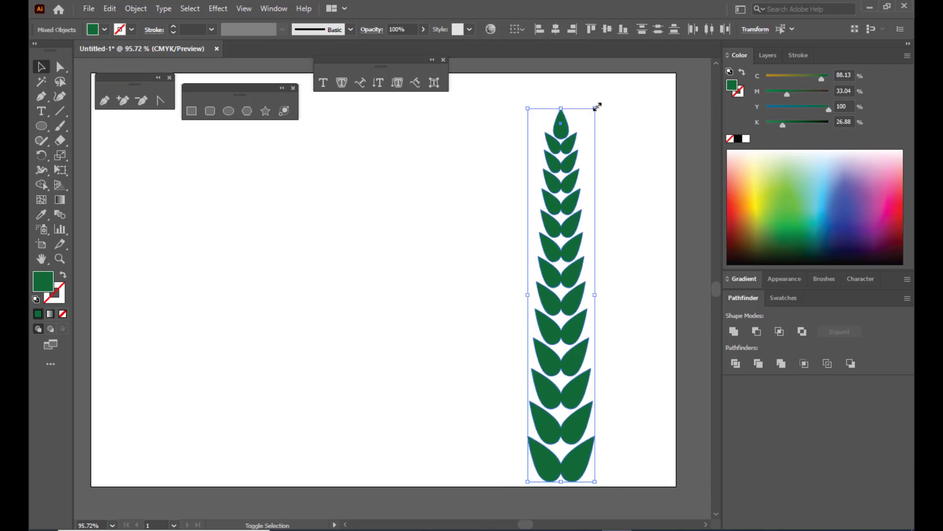
pyautogui.moveTo(594, 105); pyautogui.dragTo(588, 144)
pyautogui.moveTo(568, 205); pyautogui.dragTo(565, 136)
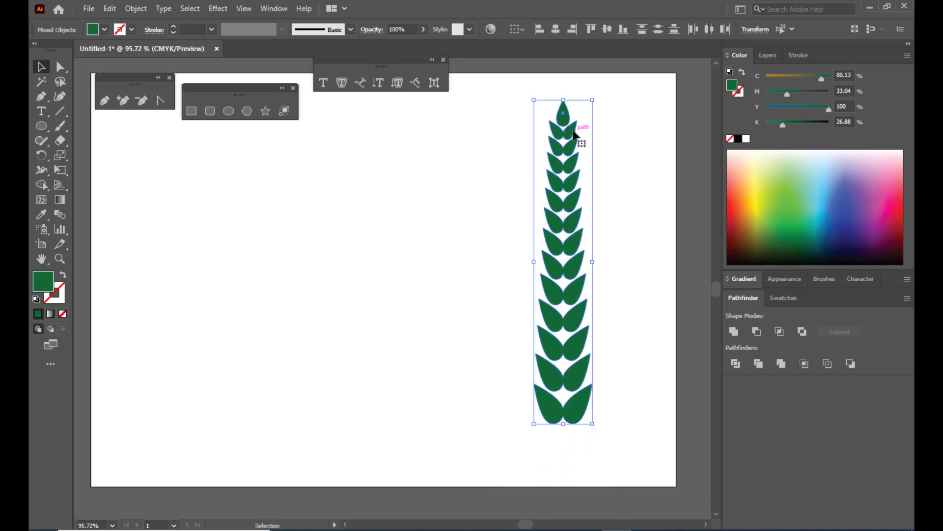
# Step: Group the leaf column with its tip leaf and nudge the group slightly to the left
pyautogui.hotkey('ctrl', 'g')
pyautogui.click(627, 170)
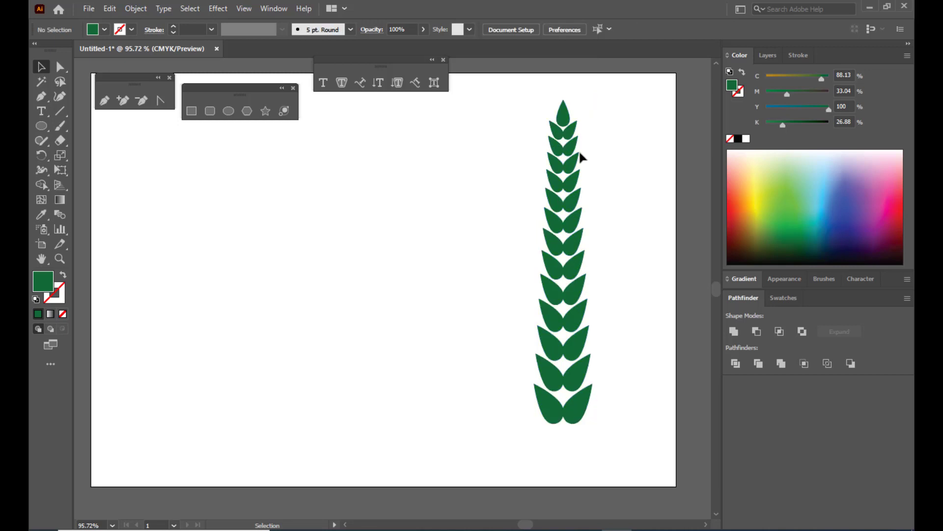
pyautogui.click(573, 155)
pyautogui.hotkey('shift', 'Left')
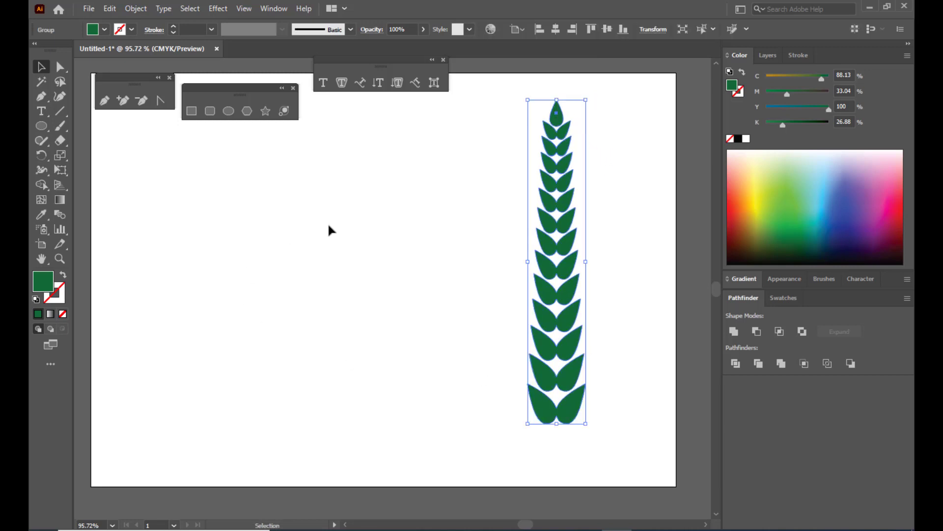
pyautogui.click(614, 163)
# Step: Draw a straight vertical stem with the Pen tool from the tip leaf to below the lowest leaves, using a green stroke and no fill
pyautogui.scroll(-1, 615, 162)
pyautogui.scroll(2, 615, 162)
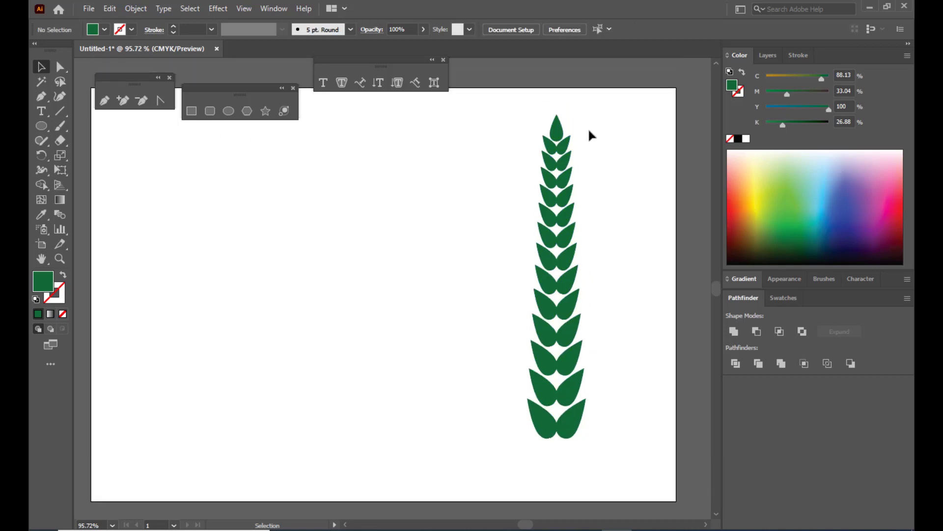
pyautogui.click(104, 100)
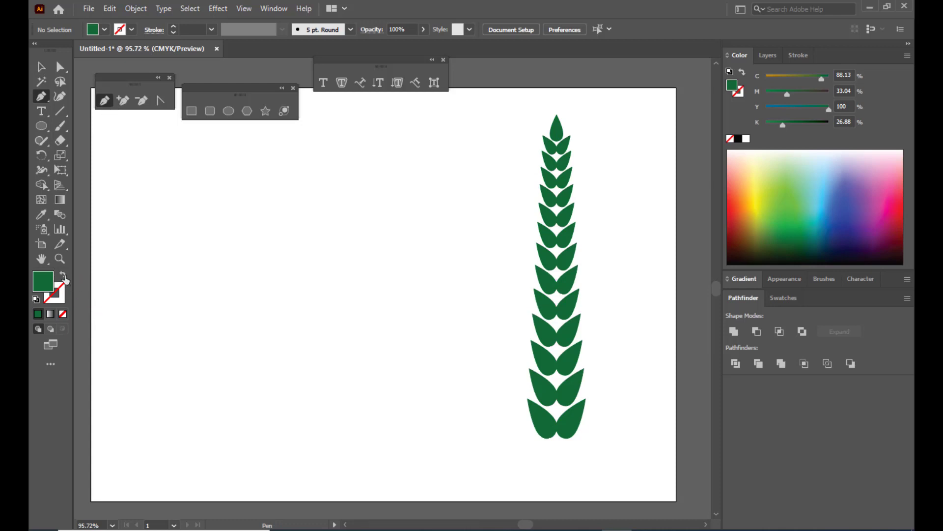
pyautogui.click(63, 276)
pyautogui.click(60, 301)
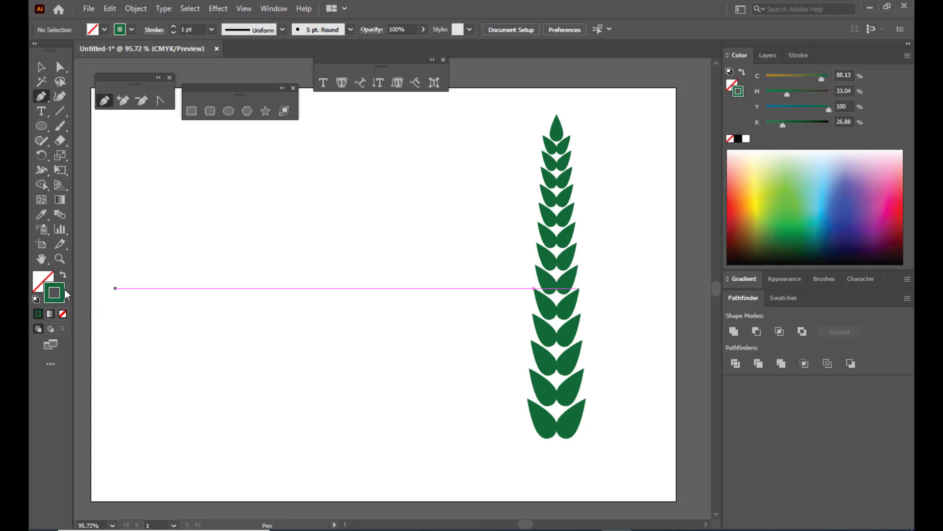
pyautogui.click(557, 142)
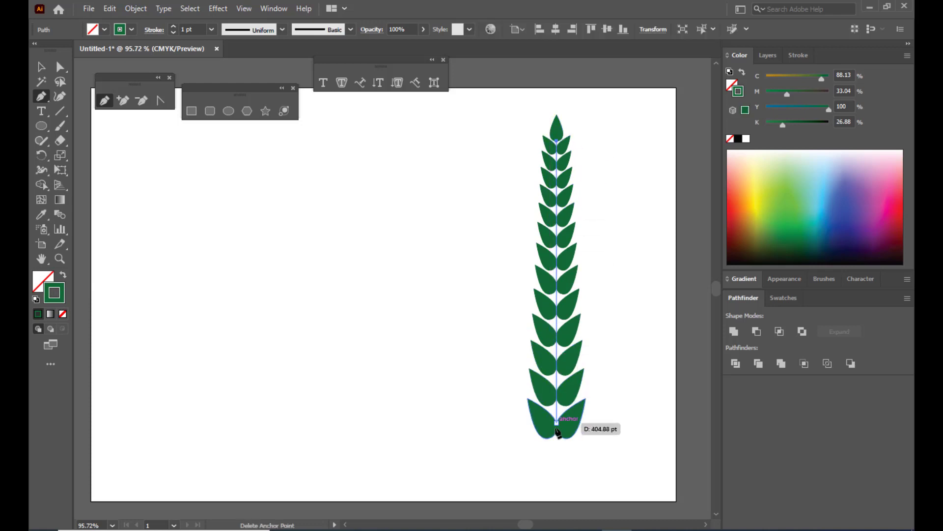
pyautogui.click(556, 476)
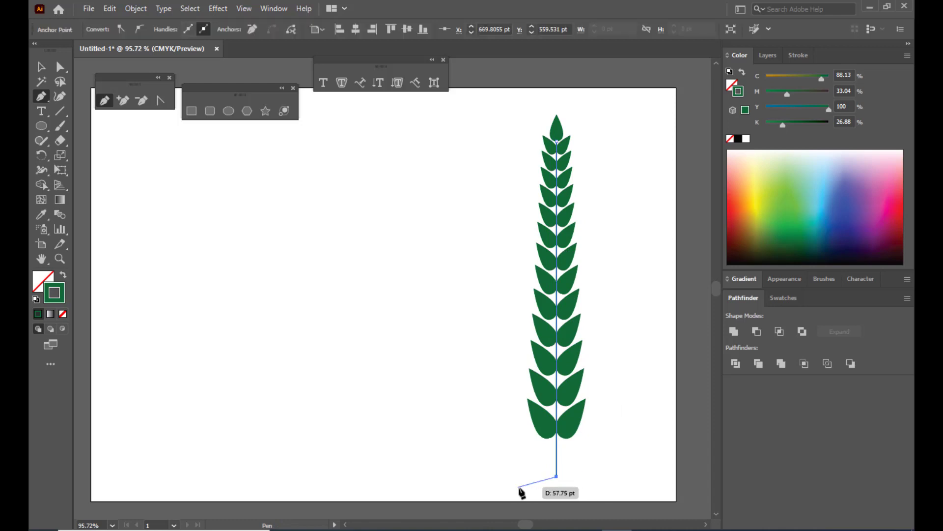
pyautogui.press('Escape')
# Step: Widen the stem's lower end to about 10.6 pt with the Width tool so it tapers toward the tip
pyautogui.click(41, 172)
pyautogui.moveTo(40, 172); pyautogui.dragTo(89, 171)
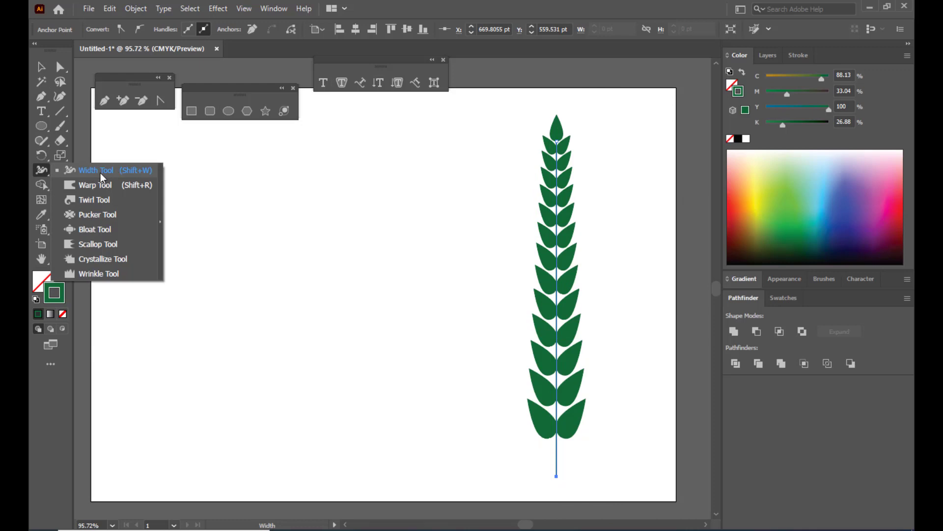
pyautogui.moveTo(100, 173); pyautogui.dragTo(100, 173)
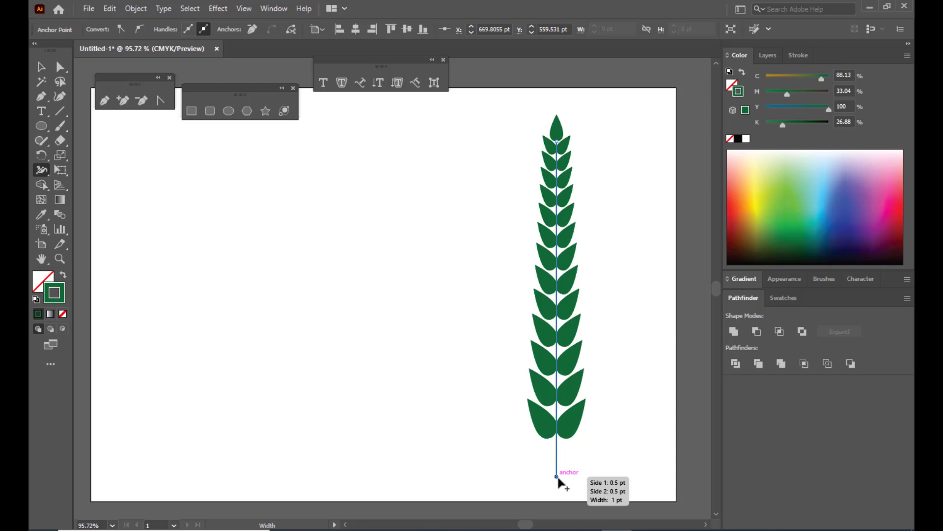
pyautogui.moveTo(558, 476); pyautogui.dragTo(559, 477)
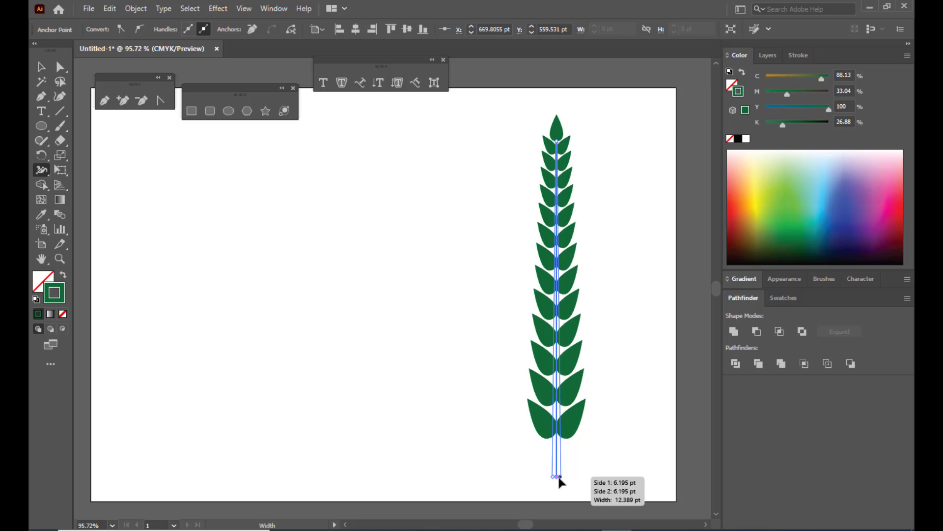
pyautogui.moveTo(559, 478); pyautogui.dragTo(567, 475)
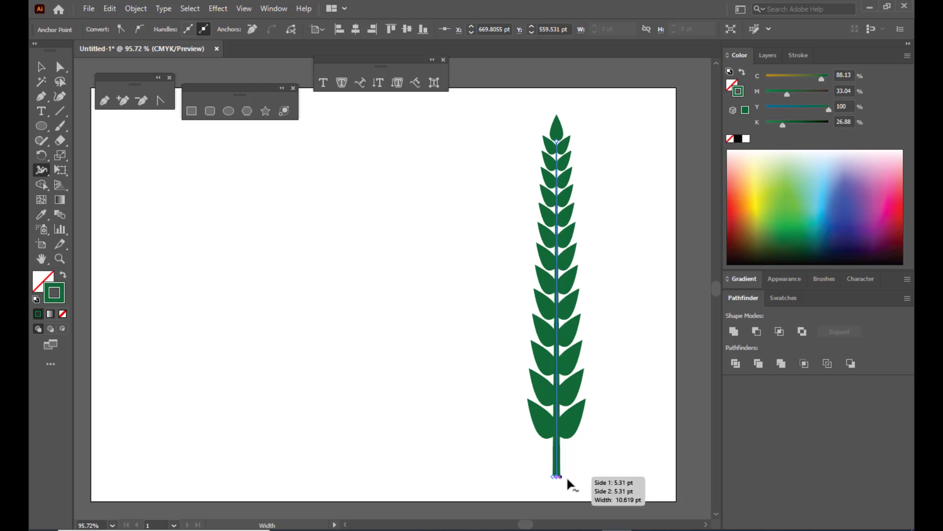
pyautogui.click(40, 68)
pyautogui.click(277, 256)
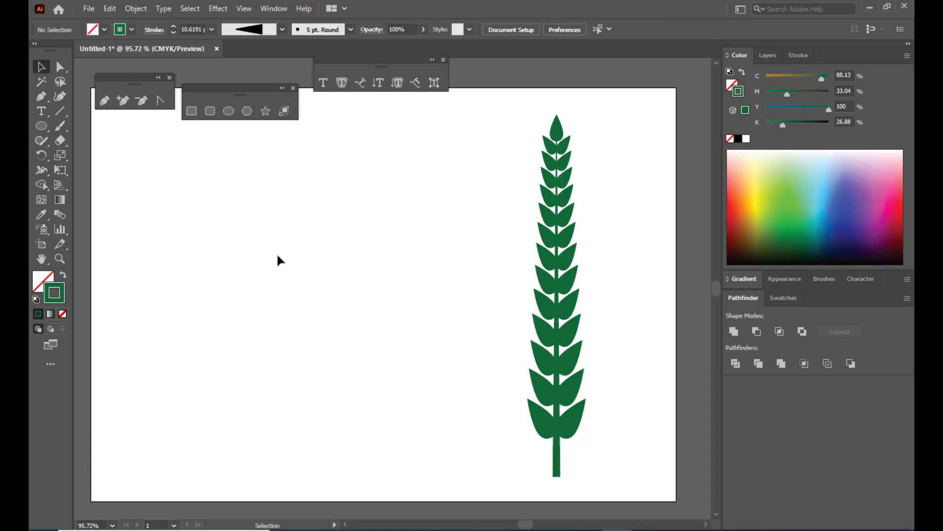
# Step: Expand the appearance of the tapered stem stroke into a filled shape
pyautogui.scroll(-2, 676, 300)
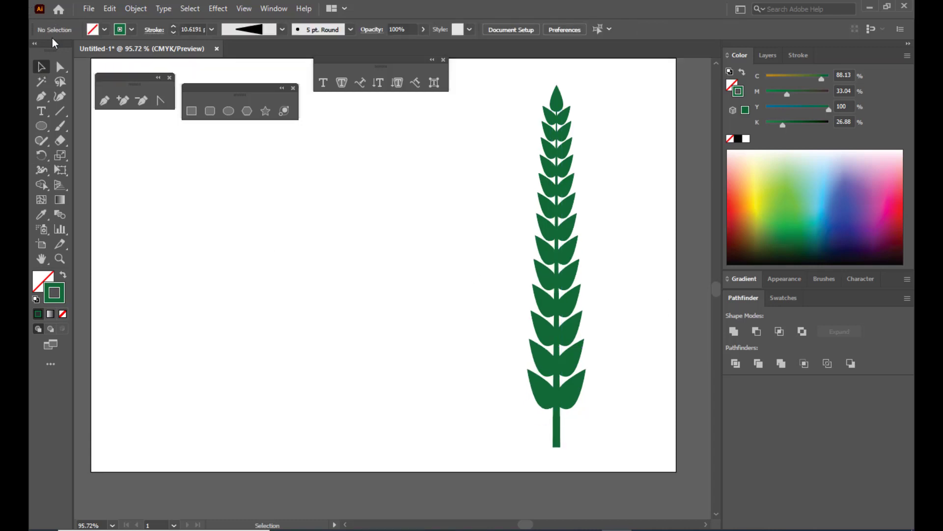
pyautogui.click(559, 442)
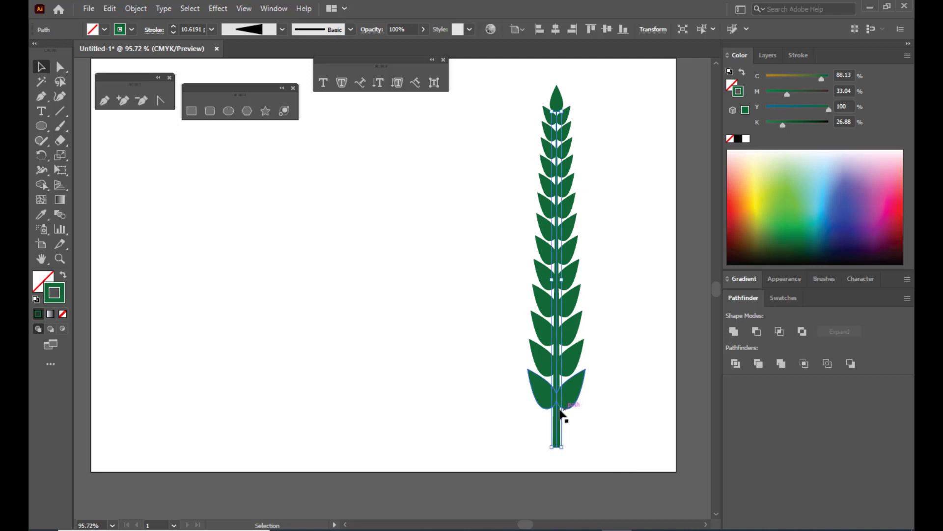
pyautogui.click(136, 10)
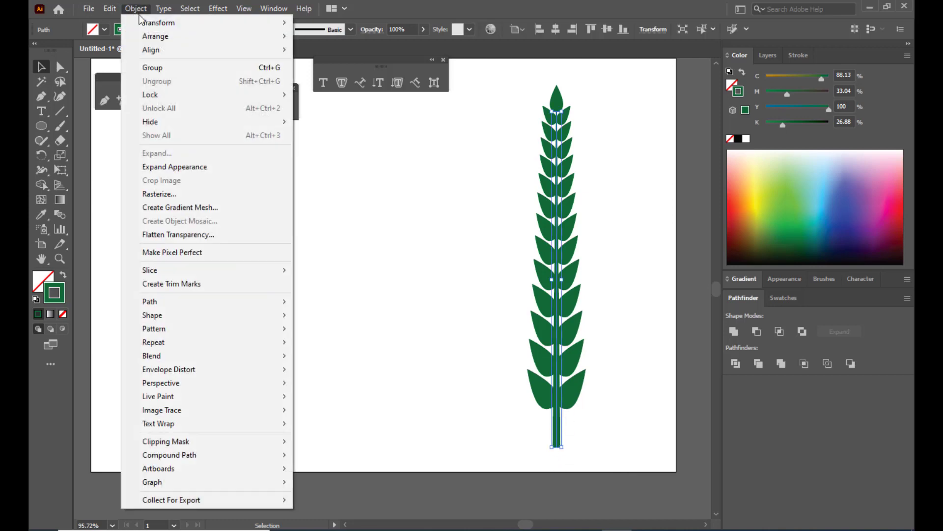
pyautogui.click(211, 167)
pyautogui.click(428, 295)
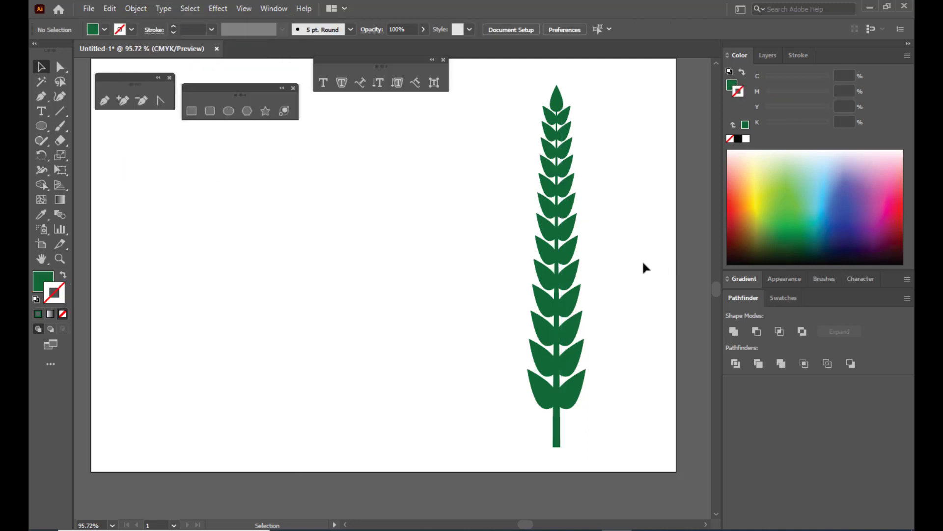
# Step: Draw a three-sided polygon with a radius of 8.205 pt in the empty area beside the stem's lower end
pyautogui.scroll(-5, 643, 264)
pyautogui.click(557, 326)
pyautogui.click(622, 298)
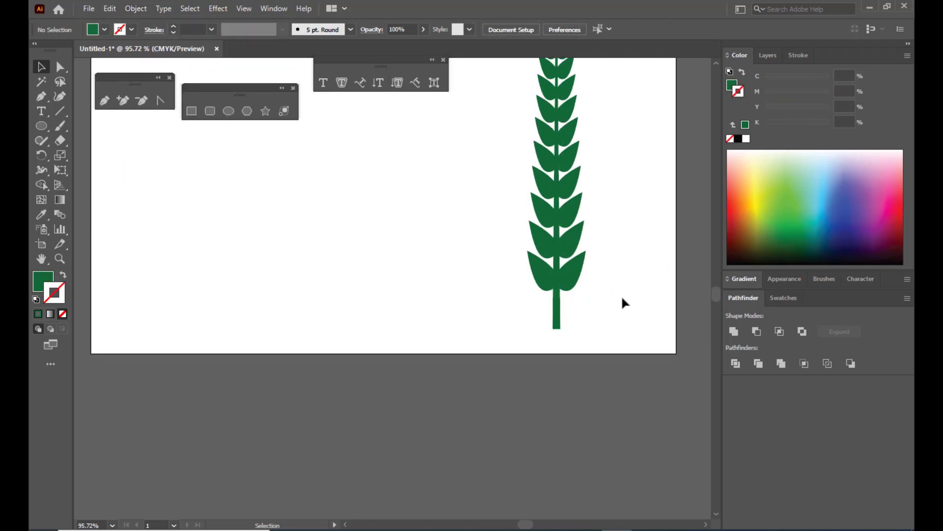
pyautogui.hotkey('ctrl', '+')
pyautogui.hotkey('ctrl', '+')
pyautogui.hotkey('ctrl', '+')
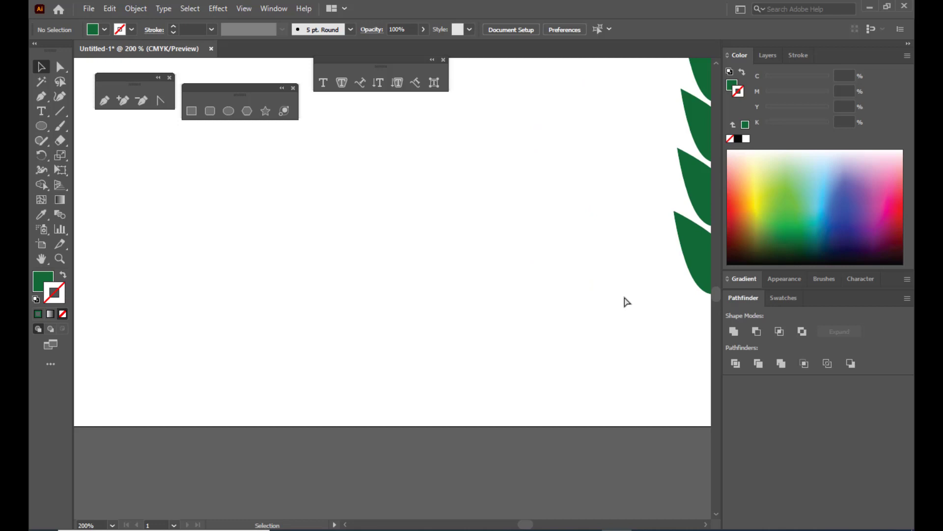
pyautogui.press('h')
pyautogui.moveTo(622, 280); pyautogui.dragTo(522, 299)
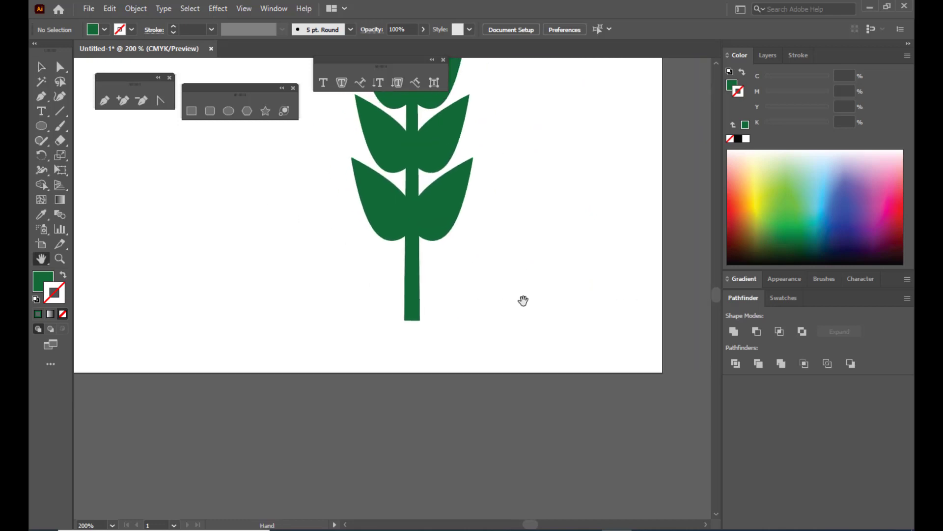
pyautogui.hotkey('ctrl', '+')
pyautogui.hotkey('ctrl', '+')
pyautogui.hotkey('ctrl', '+')
pyautogui.hotkey('ctrl', '+')
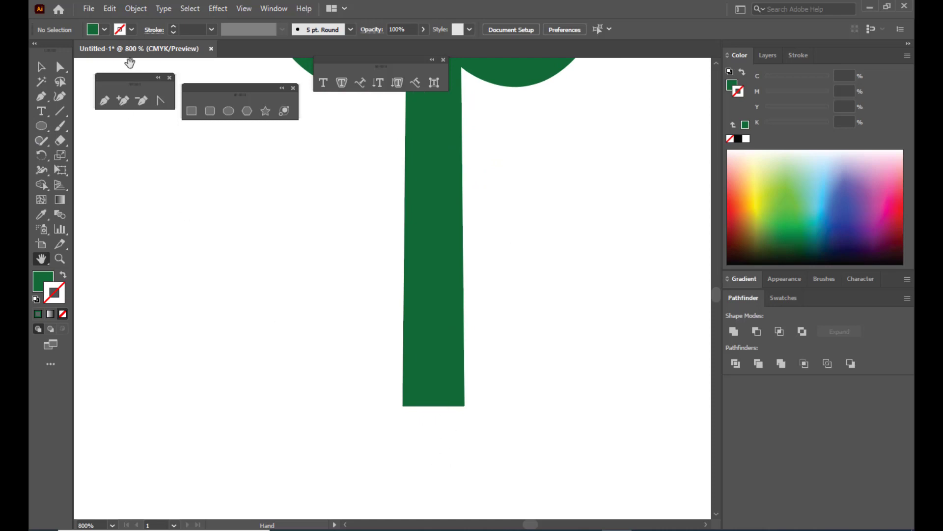
pyautogui.click(247, 111)
pyautogui.moveTo(266, 203); pyautogui.dragTo(285, 246)
pyautogui.hotkey('ctrl', 'z')
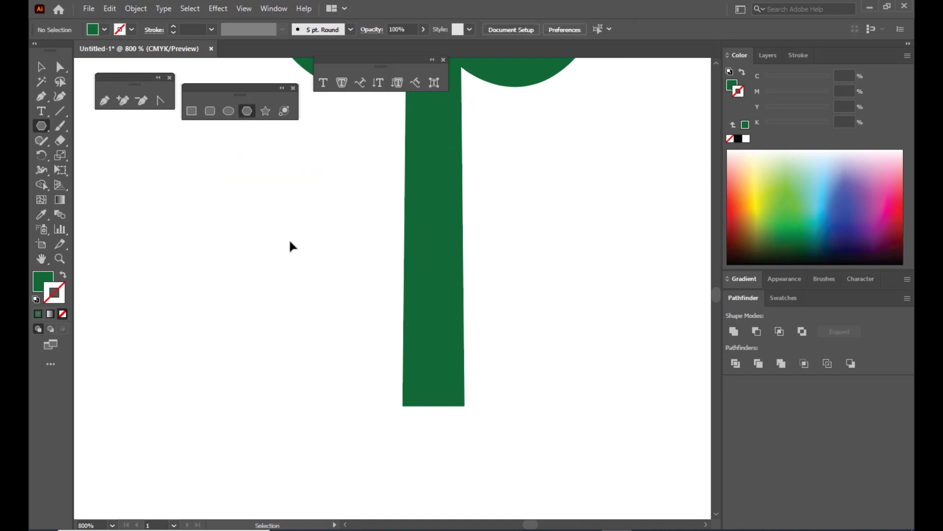
pyautogui.click(291, 245)
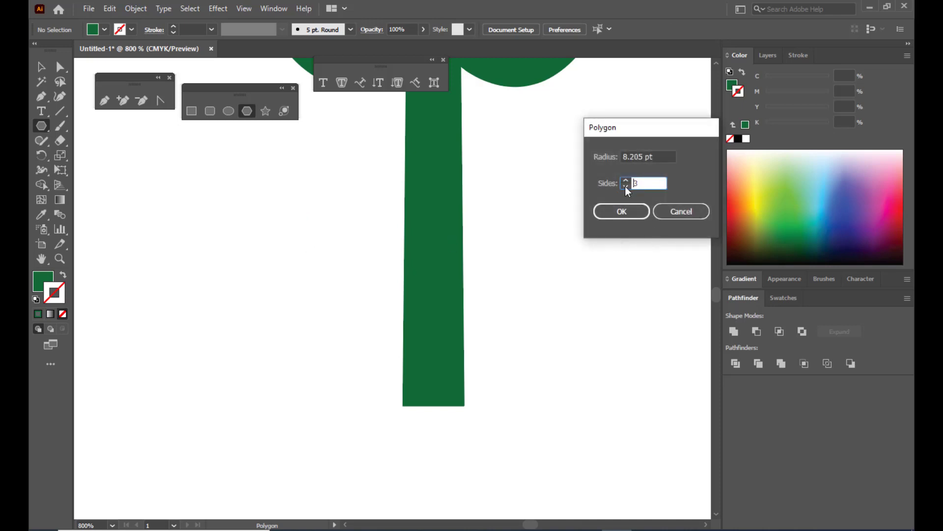
pyautogui.moveTo(630, 139)
pyautogui.mouseDown()
pyautogui.moveTo(583, 137)
pyautogui.moveTo(626, 128)
pyautogui.mouseUp()
pyautogui.click(614, 214)
# Step: Give the triangle a red fill and no stroke
pyautogui.click(42, 67)
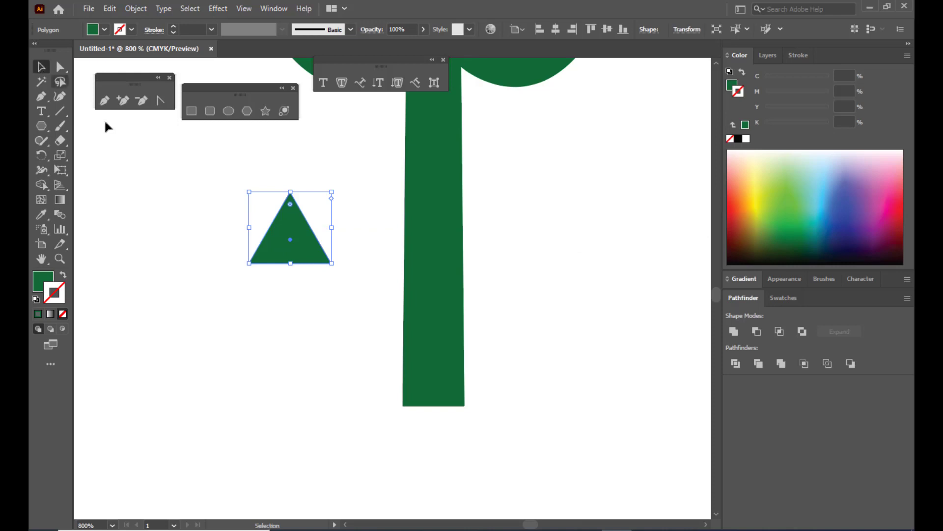
pyautogui.click(732, 207)
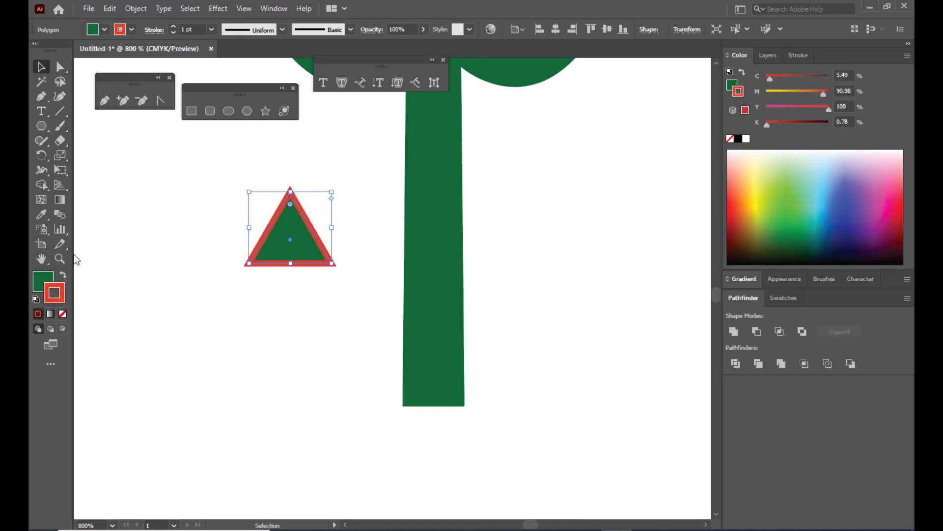
pyautogui.click(63, 277)
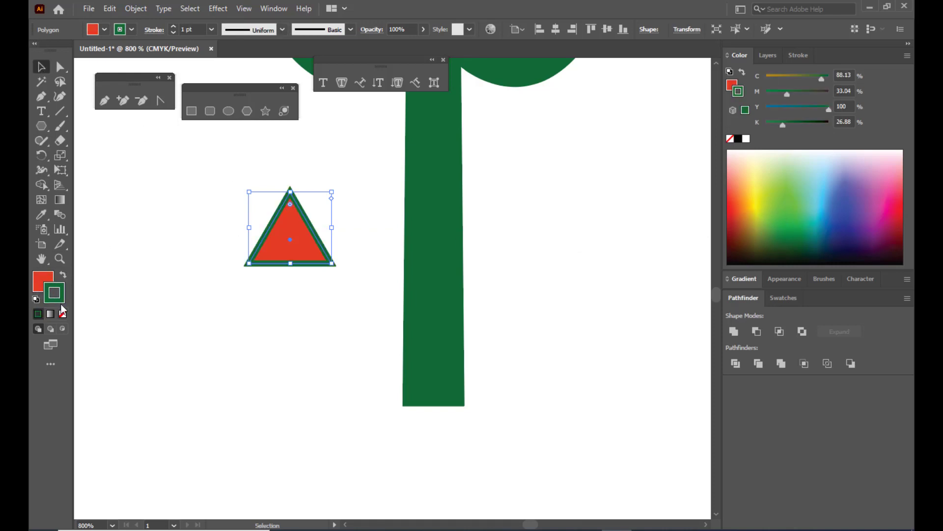
pyautogui.click(63, 314)
pyautogui.click(39, 282)
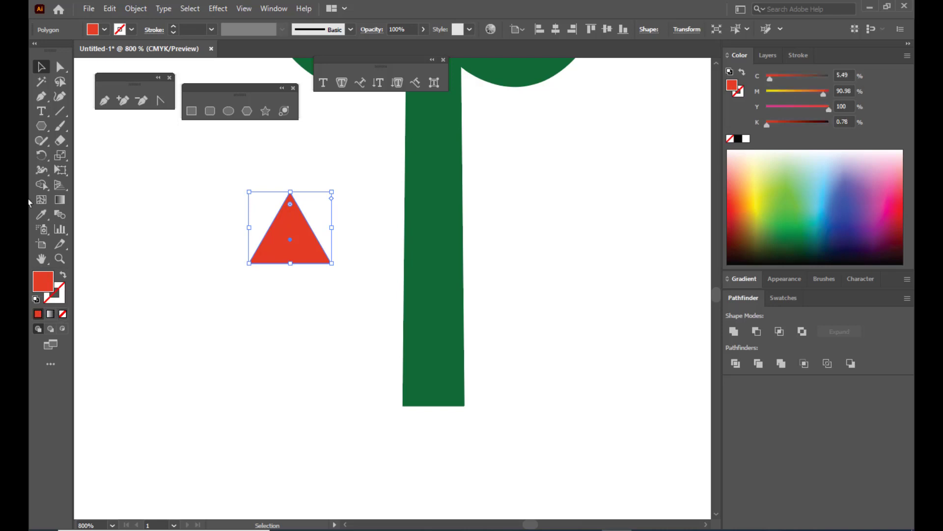
# Step: Narrow and lengthen the red triangle and centre it over the stem's lower end, with its base extending below the stem
pyautogui.moveTo(266, 243); pyautogui.dragTo(429, 408)
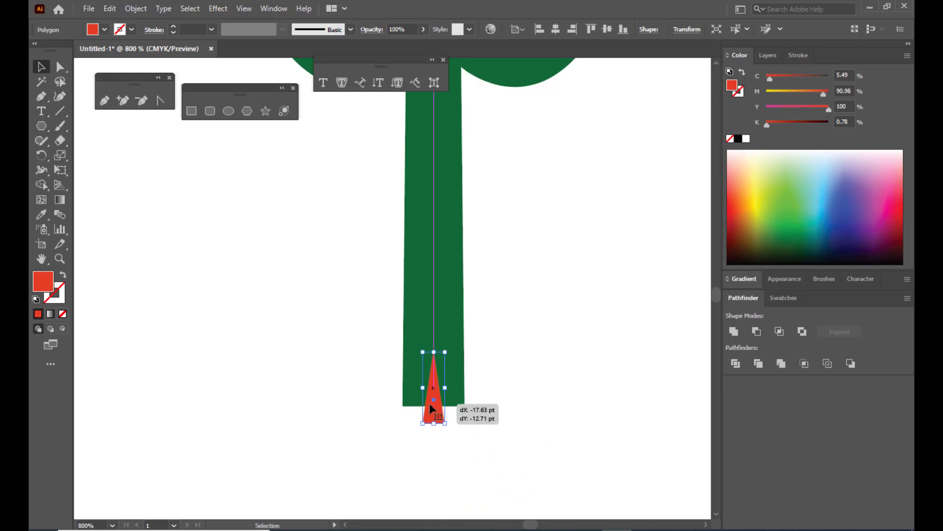
pyautogui.moveTo(434, 350); pyautogui.dragTo(434, 236)
pyautogui.moveTo(434, 333); pyautogui.dragTo(432, 350)
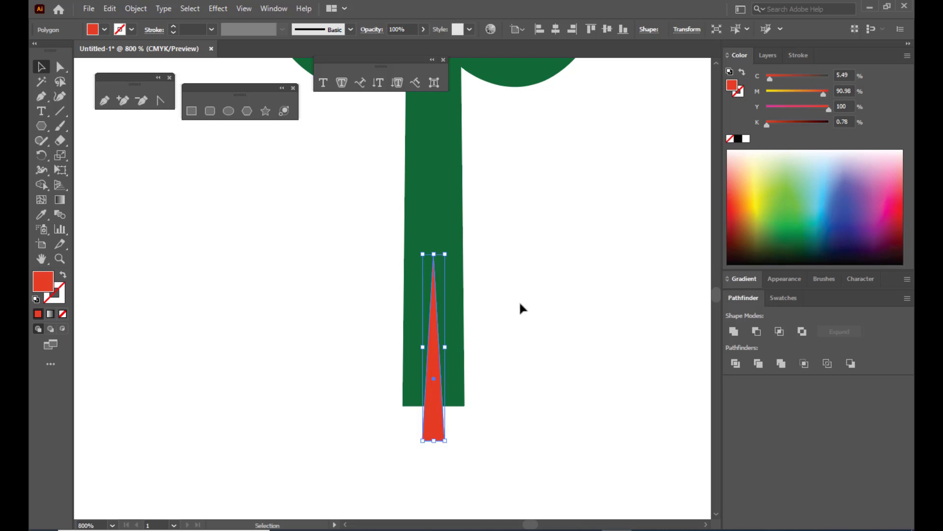
pyautogui.click(511, 317)
# Step: Subtract the red triangle from the stem with Minus Front to cut a pointed notch in its base
pyautogui.click(456, 269)
pyautogui.scroll(2, 447, 283)
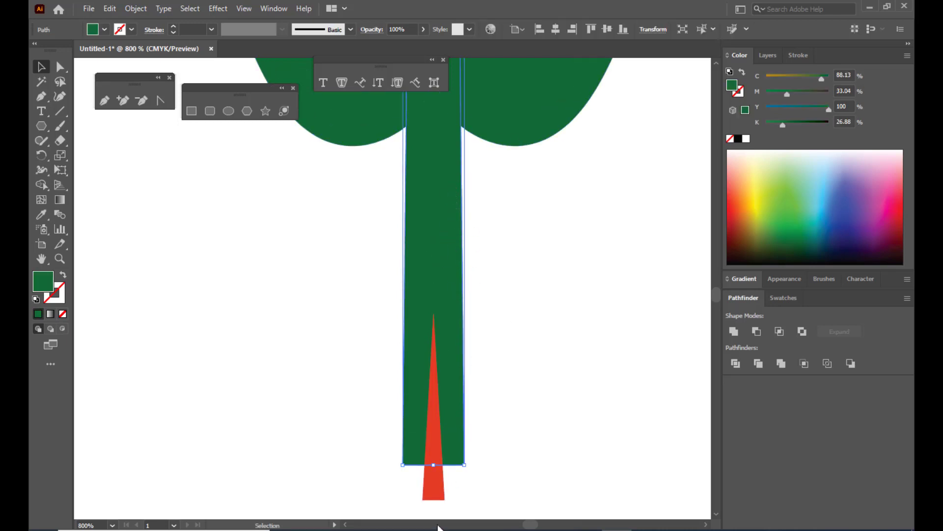
pyautogui.keyDown('shift'); pyautogui.click(434, 420); pyautogui.keyUp('shift')
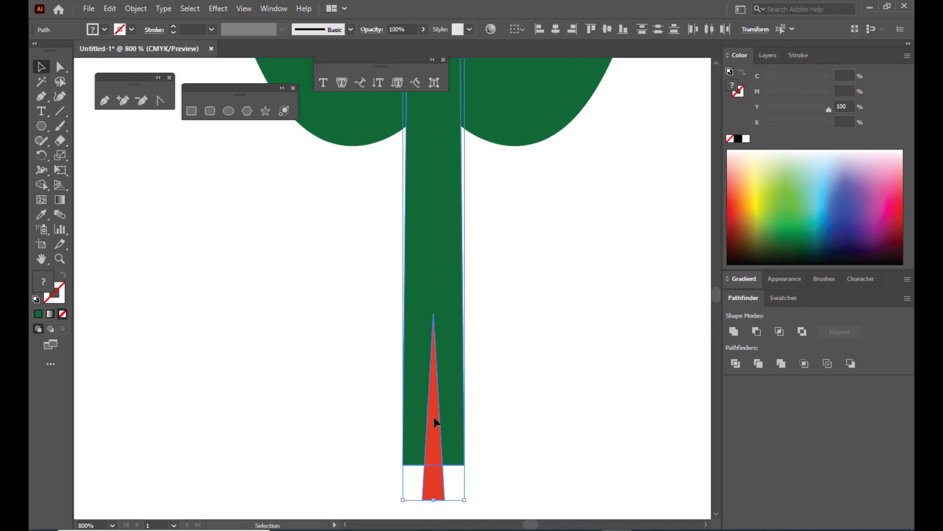
pyautogui.click(757, 332)
pyautogui.click(600, 352)
pyautogui.scroll(-2, 614, 348)
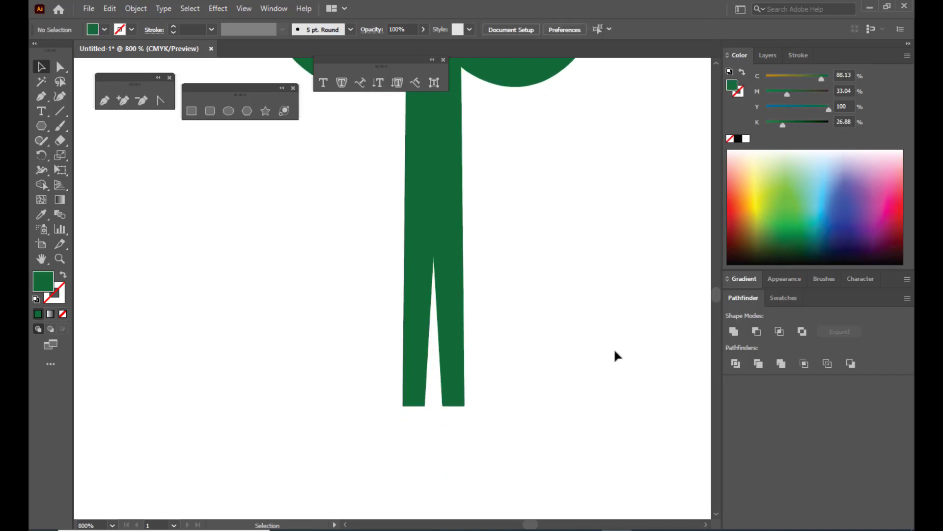
# Step: Convert the notch's lower-left anchor point to smooth and reshape it so the left prong's end curves outward
pyautogui.click(60, 66)
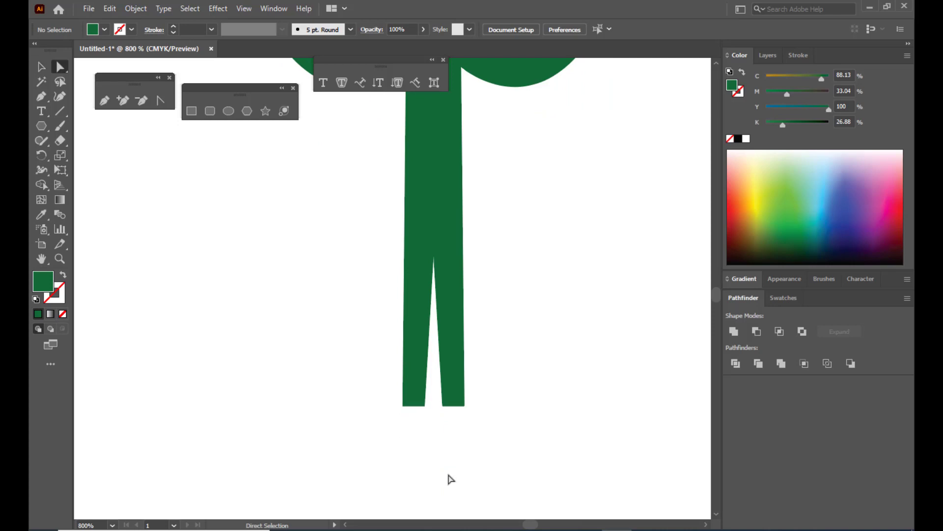
pyautogui.click(424, 405)
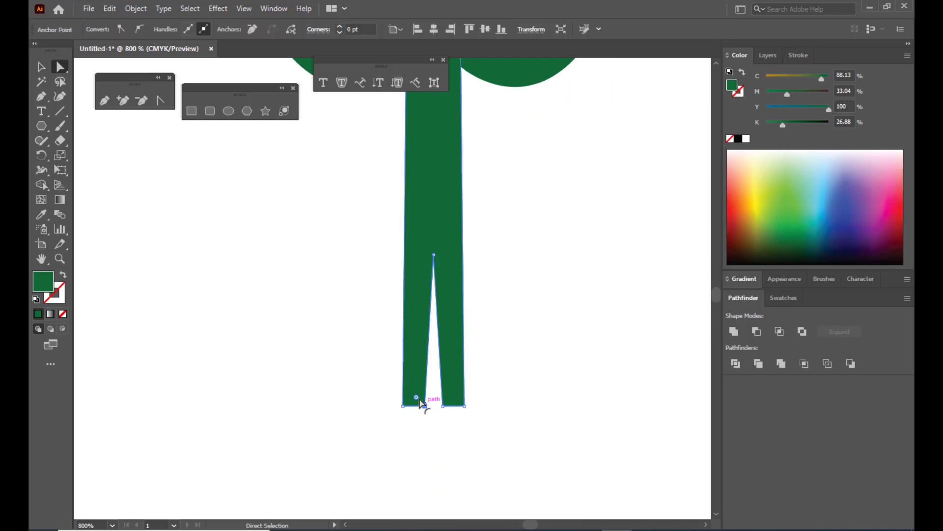
pyautogui.moveTo(425, 406); pyautogui.dragTo(426, 408)
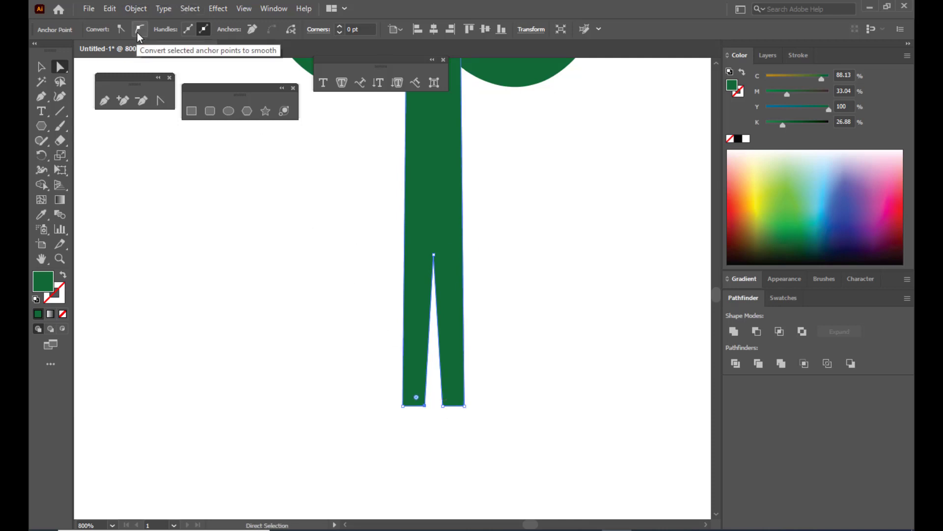
pyautogui.click(137, 31)
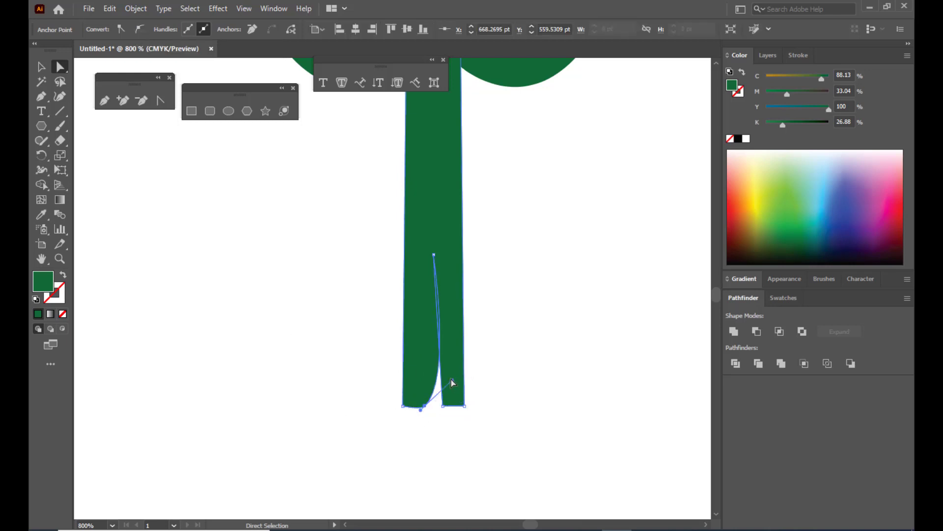
pyautogui.moveTo(453, 382); pyautogui.dragTo(413, 401)
# Step: Convert the notch's lower-right anchor point to smooth and shorten its upper handle toward the right prong
pyautogui.click(442, 406)
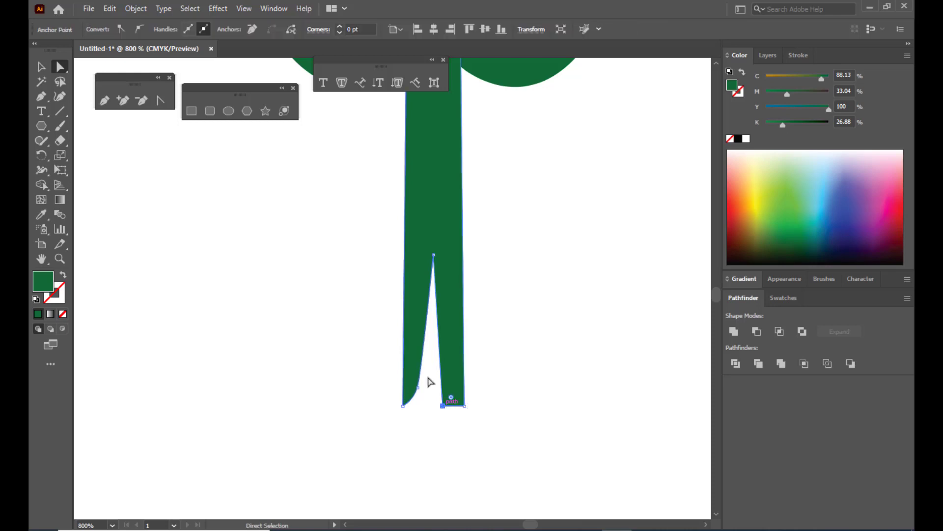
pyautogui.click(139, 30)
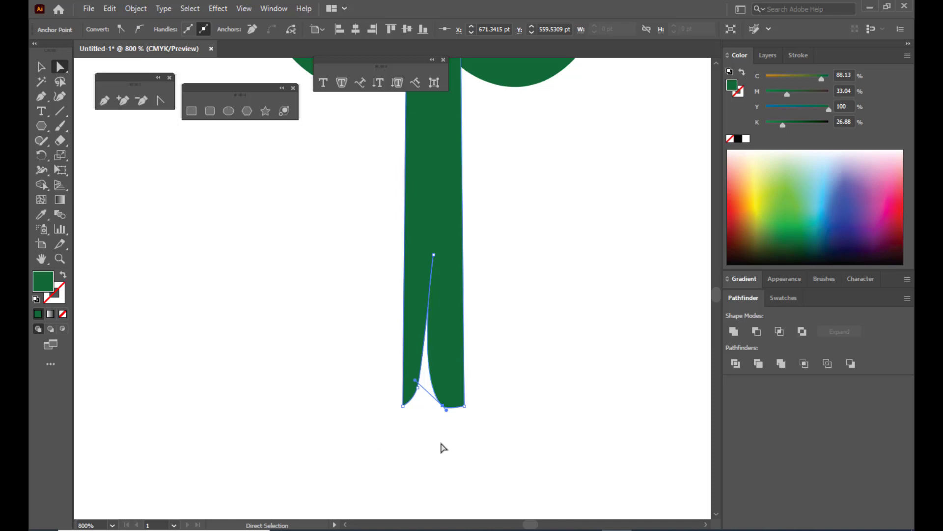
pyautogui.moveTo(416, 382); pyautogui.dragTo(437, 392)
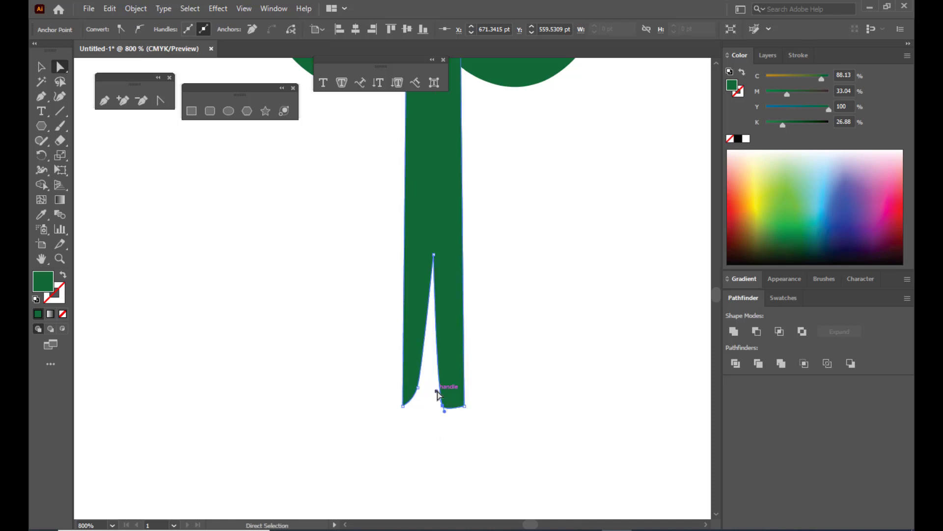
# Step: Move the left prong's outer corner slightly outward, raise the right prong's smooth point and lower the notch's tip a little
pyautogui.moveTo(443, 406); pyautogui.dragTo(399, 406)
pyautogui.click(446, 392)
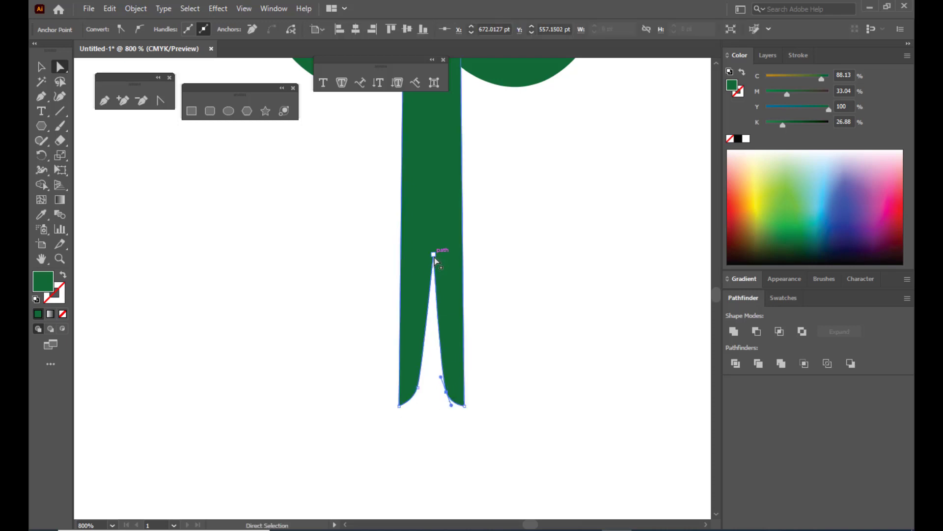
pyautogui.moveTo(434, 255); pyautogui.dragTo(432, 265)
pyautogui.click(537, 307)
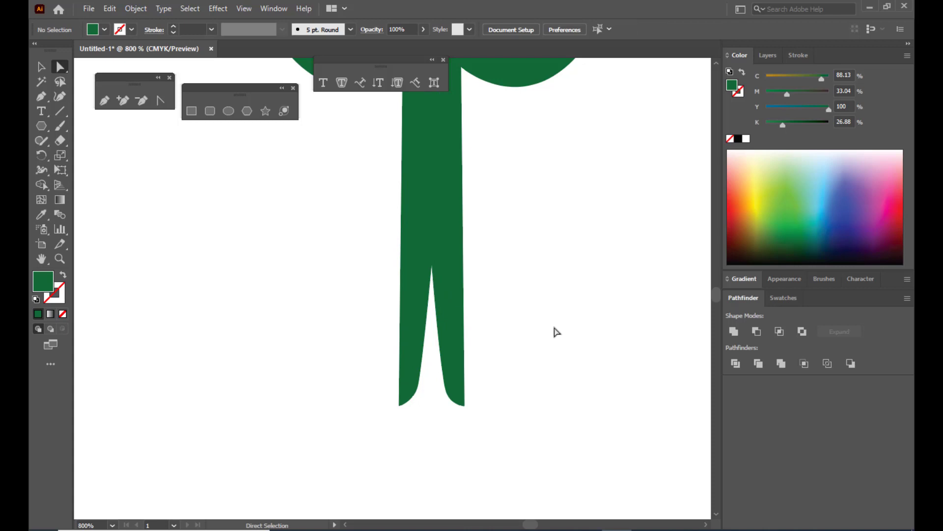
# Step: Select the leaves and notched stem of the whole branch and group them
pyautogui.scroll(2, 558, 343)
pyautogui.hotkey('ctrl', '-')
pyautogui.hotkey('ctrl', '-')
pyautogui.hotkey('ctrl', '-')
pyautogui.hotkey('ctrl', '-')
pyautogui.hotkey('ctrl', '-')
pyautogui.hotkey('ctrl', '-')
pyautogui.hotkey('ctrl', '-')
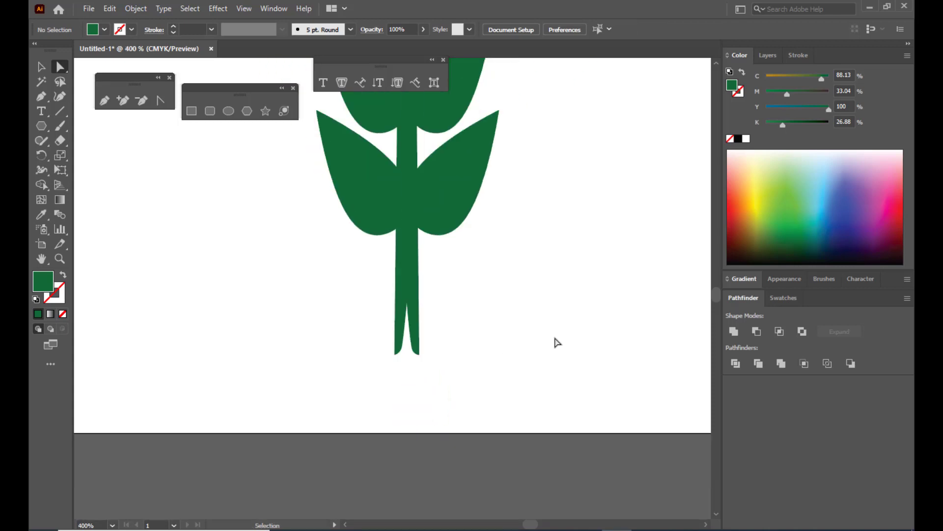
pyautogui.hotkey('ctrl', '-')
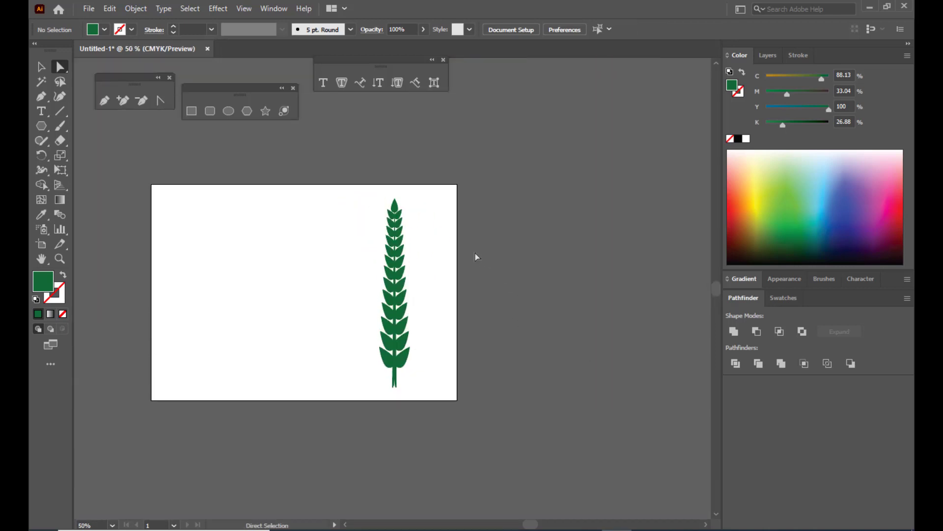
pyautogui.click(45, 65)
pyautogui.scroll(1, 411, 276)
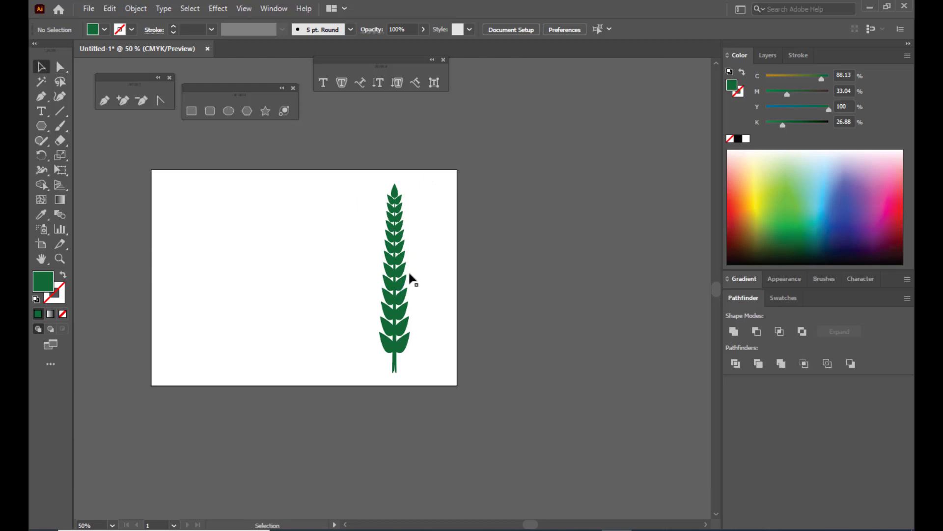
pyautogui.scroll(1, 429, 206)
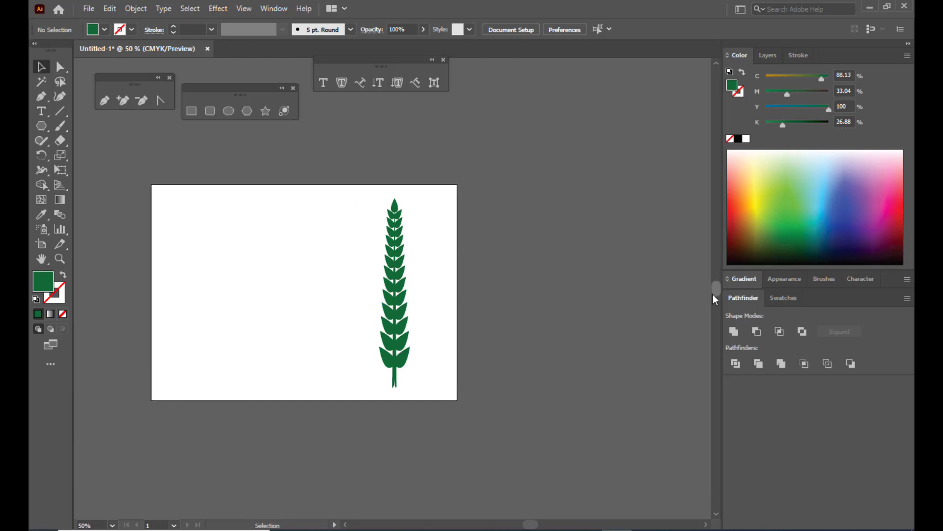
pyautogui.scroll(1, 430, 238)
pyautogui.moveTo(351, 204); pyautogui.dragTo(445, 417)
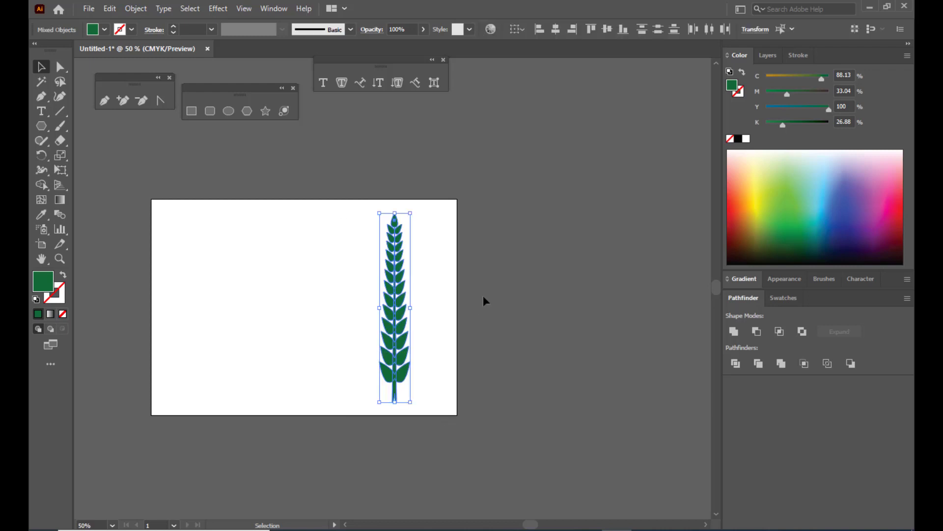
pyautogui.hotkey('ctrl', 'g')
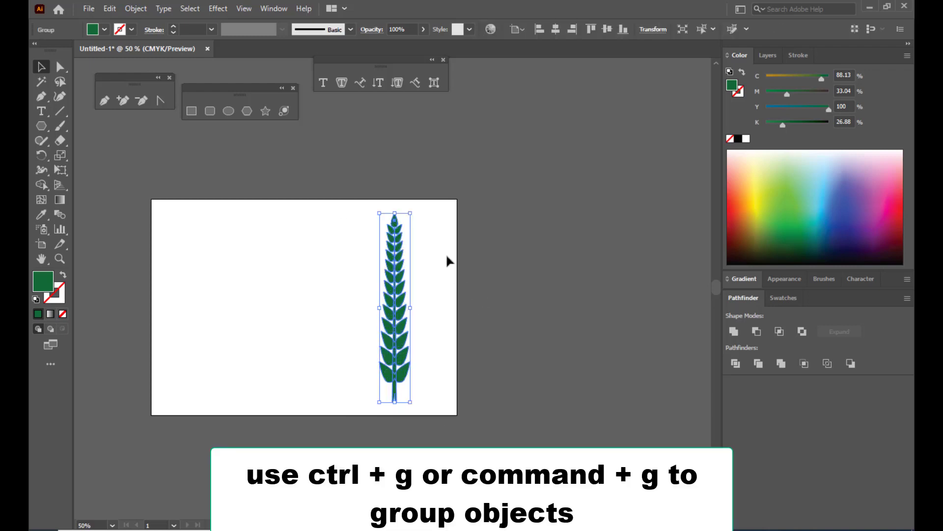
# Step: Display the Brushes panel while keeping the branch group selected
pyautogui.hotkey('ctrl', '+')
pyautogui.hotkey('ctrl', '+')
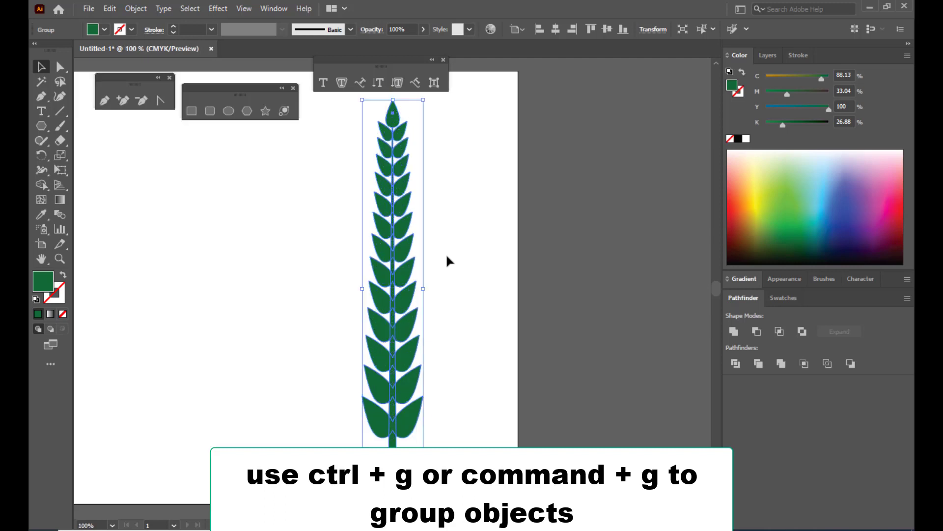
pyautogui.press('space')
pyautogui.moveTo(468, 242); pyautogui.dragTo(601, 263)
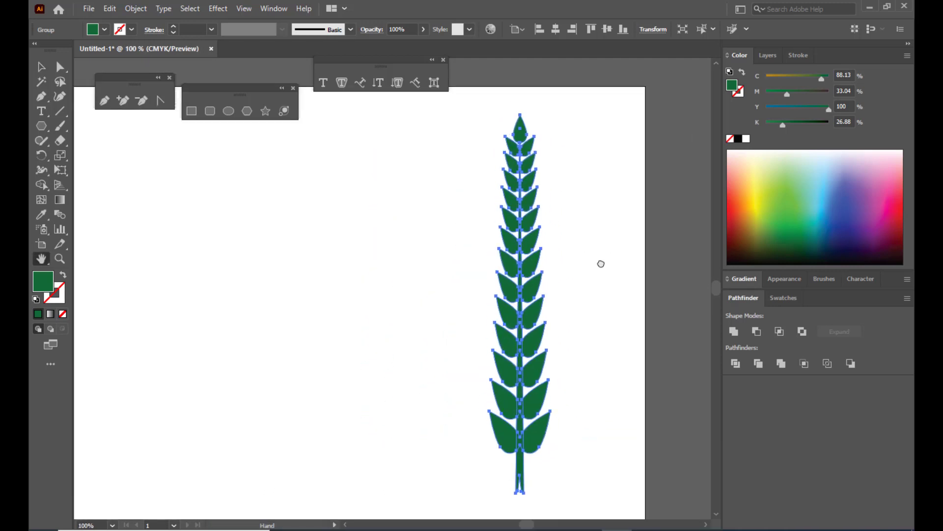
pyautogui.click(41, 68)
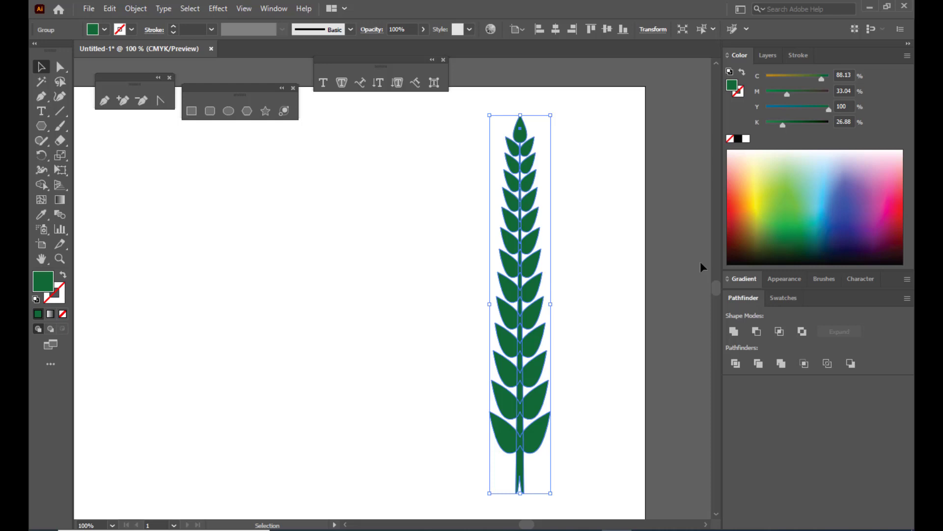
pyautogui.click(825, 279)
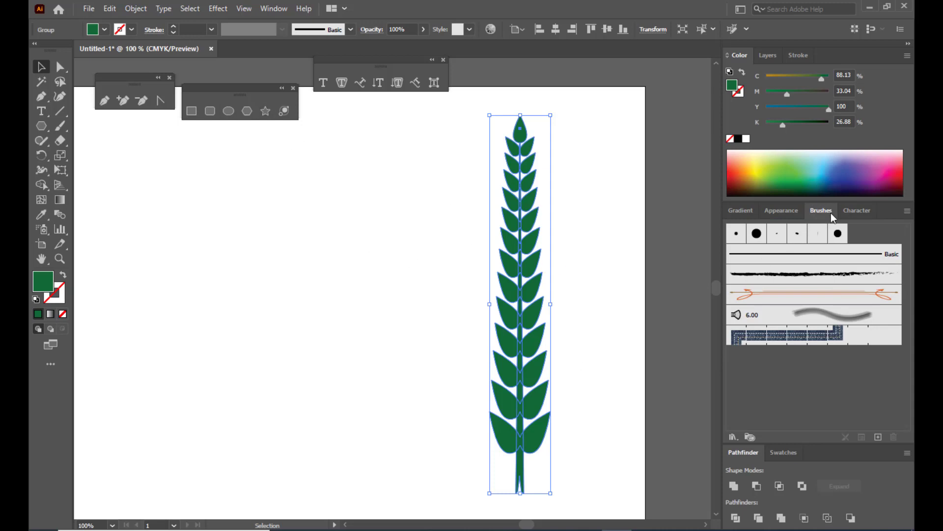
pyautogui.click(274, 8)
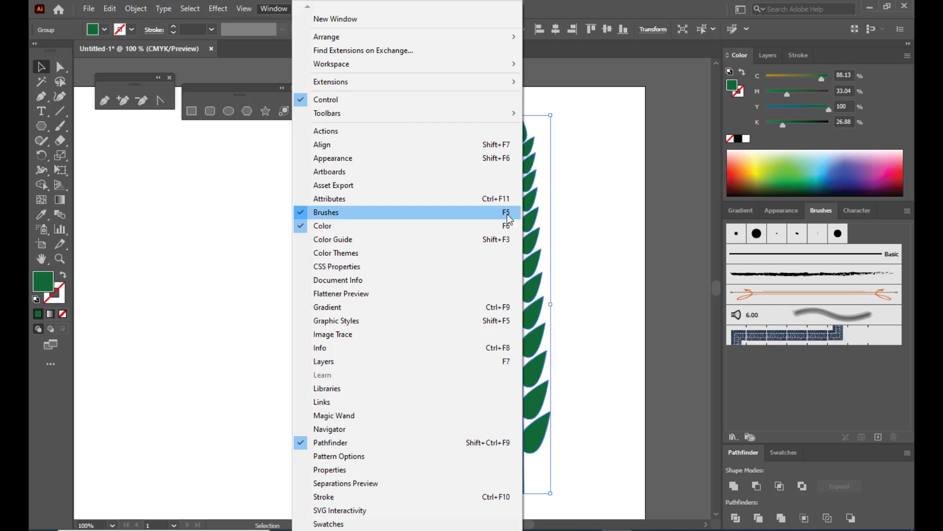
# Step: Add the selected branch group to the brushes as a new Art Brush
pyautogui.click(636, 9)
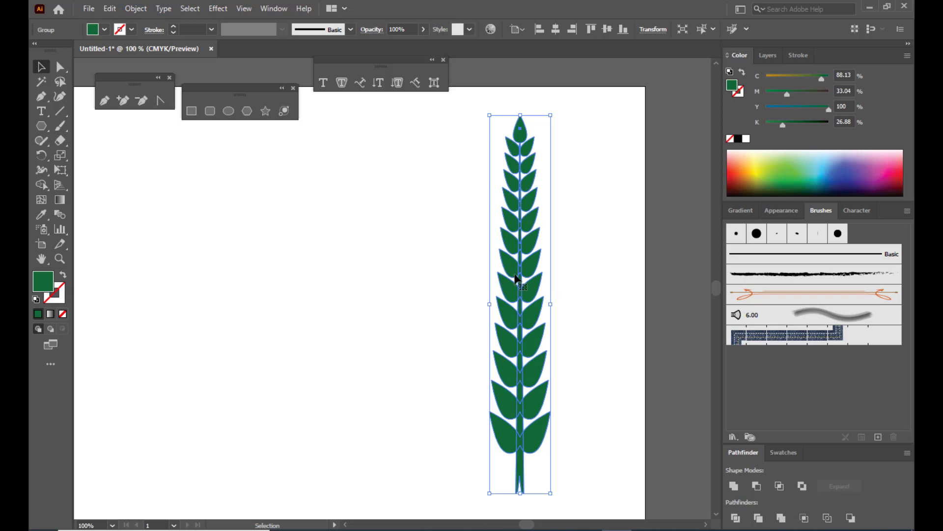
pyautogui.moveTo(531, 274)
pyautogui.mouseDown()
pyautogui.moveTo(568, 270)
pyautogui.moveTo(785, 372)
pyautogui.mouseUp()
pyautogui.moveTo(546, 66)
pyautogui.mouseDown()
pyautogui.moveTo(463, 188)
pyautogui.moveTo(514, 130)
pyautogui.moveTo(544, 131)
pyautogui.moveTo(539, 112)
pyautogui.moveTo(544, 135)
pyautogui.moveTo(573, 108)
pyautogui.moveTo(538, 129)
pyautogui.mouseUp()
pyautogui.click(472, 201)
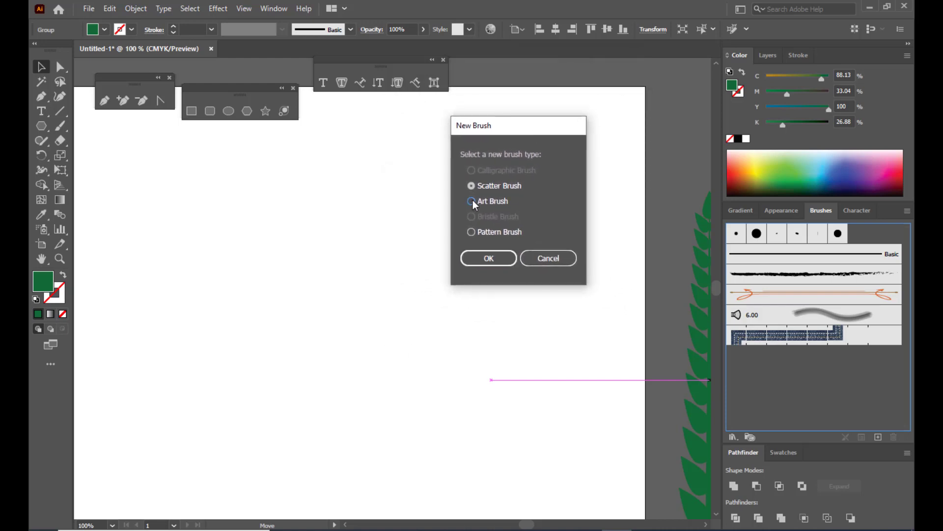
pyautogui.moveTo(534, 128); pyautogui.dragTo(564, 107)
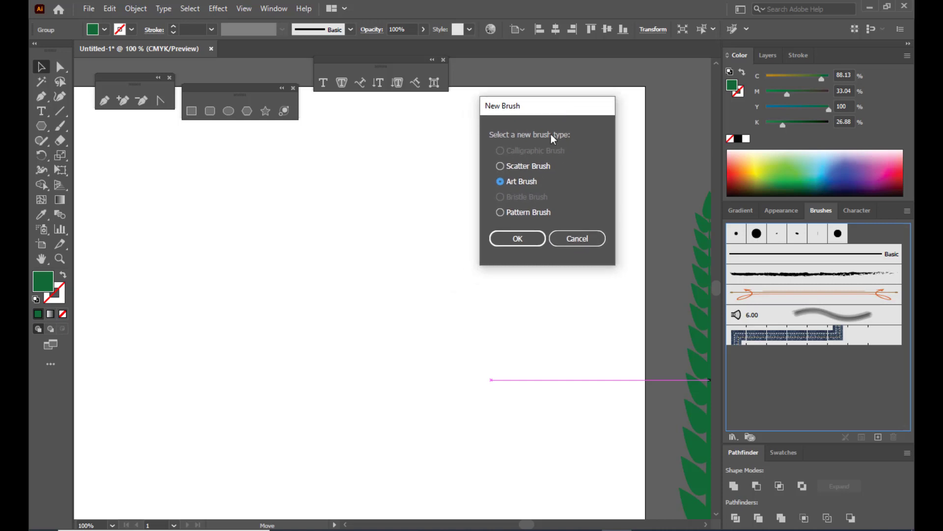
pyautogui.click(517, 239)
# Step: Name the art brush leafbrush and accept its options
pyautogui.moveTo(421, 67); pyautogui.dragTo(465, 62)
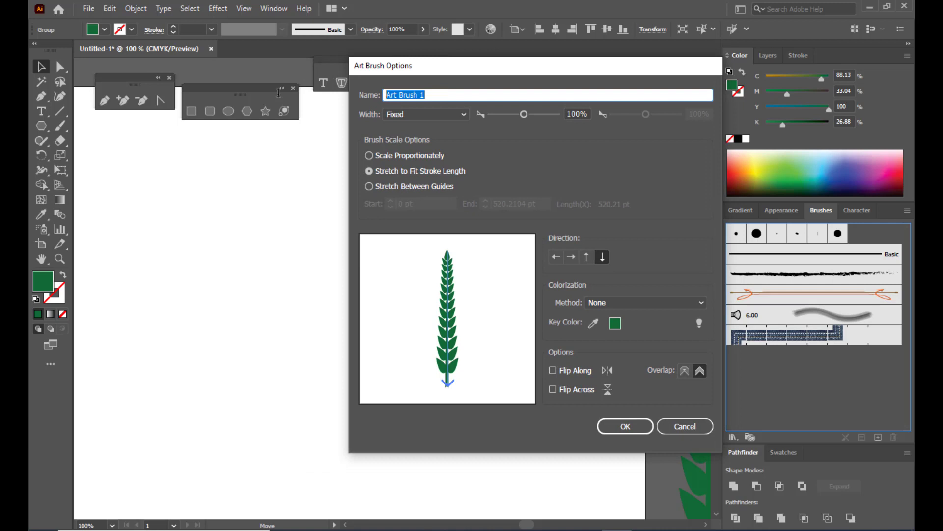
pyautogui.write('eafbrush')
pyautogui.moveTo(546, 69); pyautogui.dragTo(555, 34)
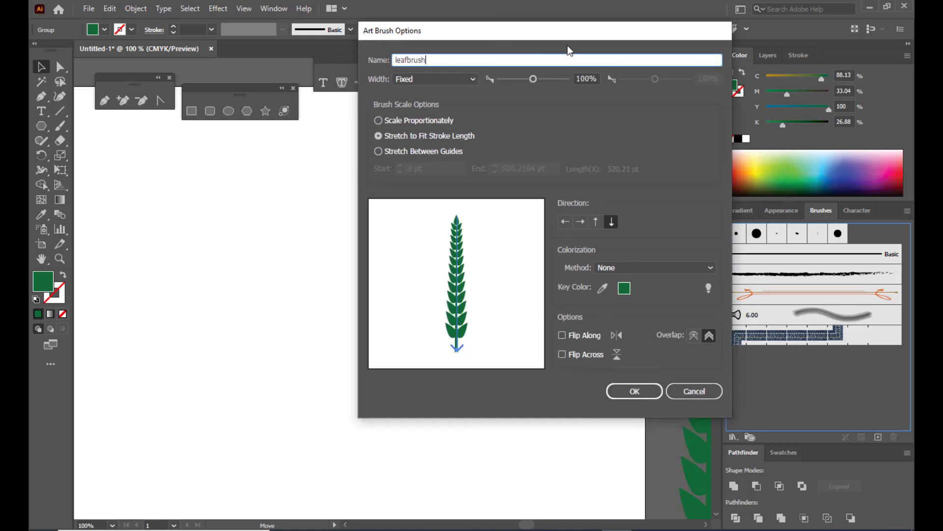
pyautogui.click(637, 388)
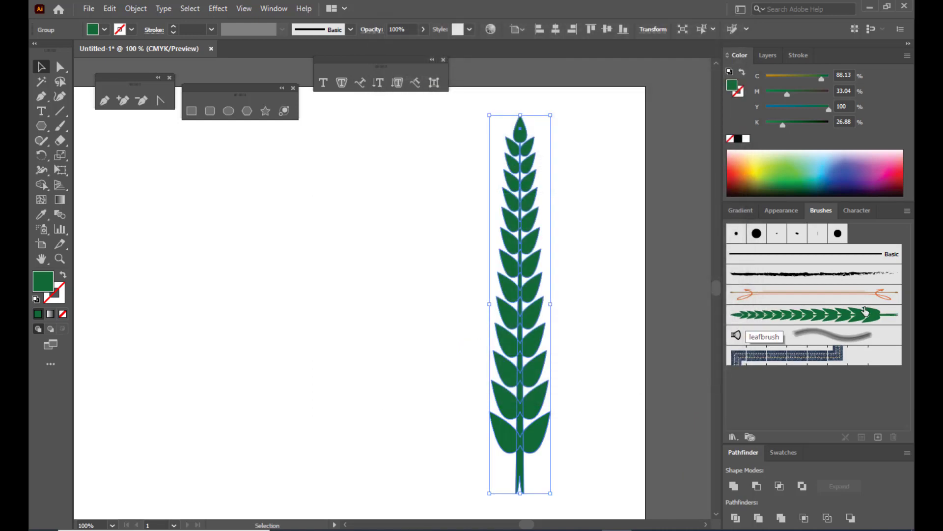
# Step: Delete the original branch group from the artboard
pyautogui.click(615, 243)
pyautogui.click(528, 227)
pyautogui.press('Delete')
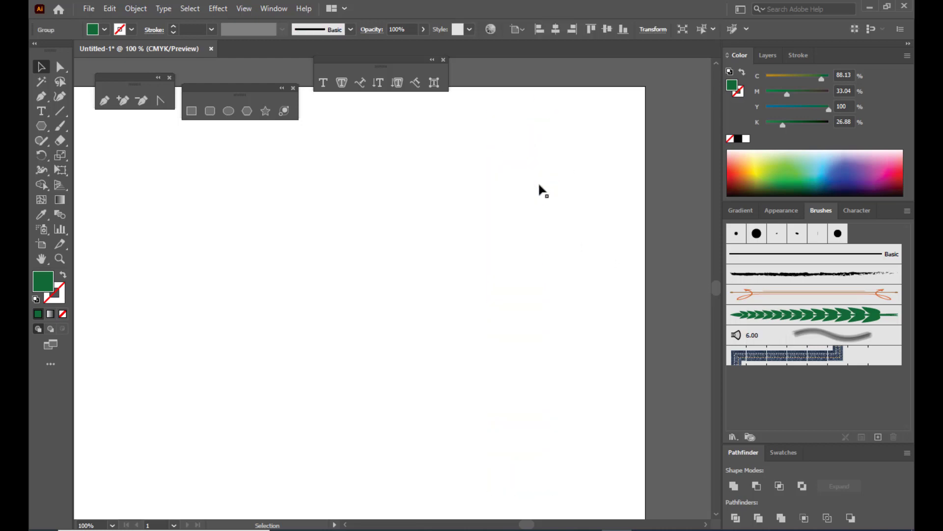
# Step: Paint four curved test strokes across the artboard with the Paintbrush tool and the leafbrush brush
pyautogui.click(806, 316)
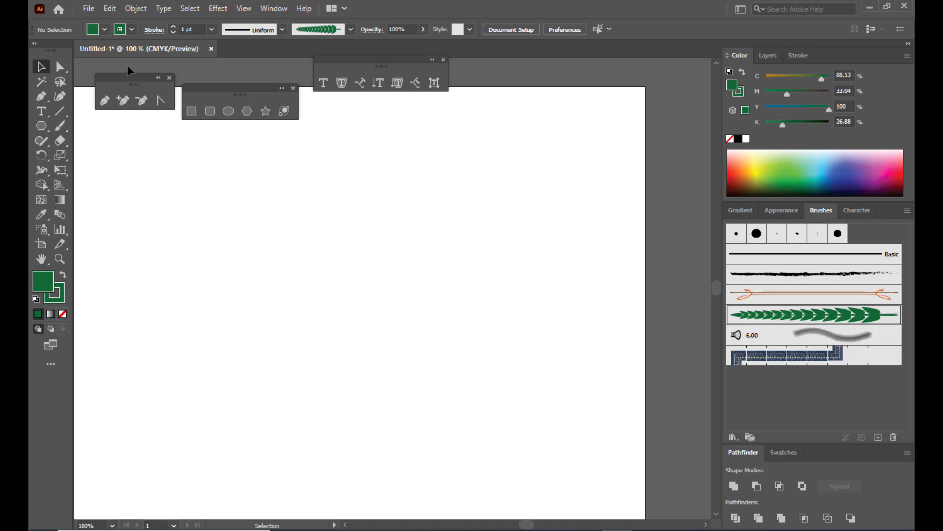
pyautogui.click(62, 127)
pyautogui.click(63, 126)
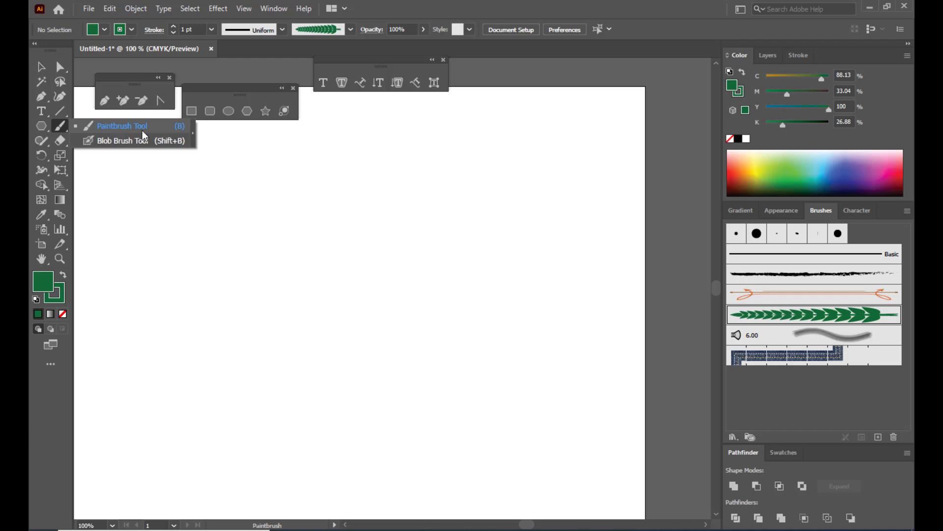
pyautogui.click(101, 127)
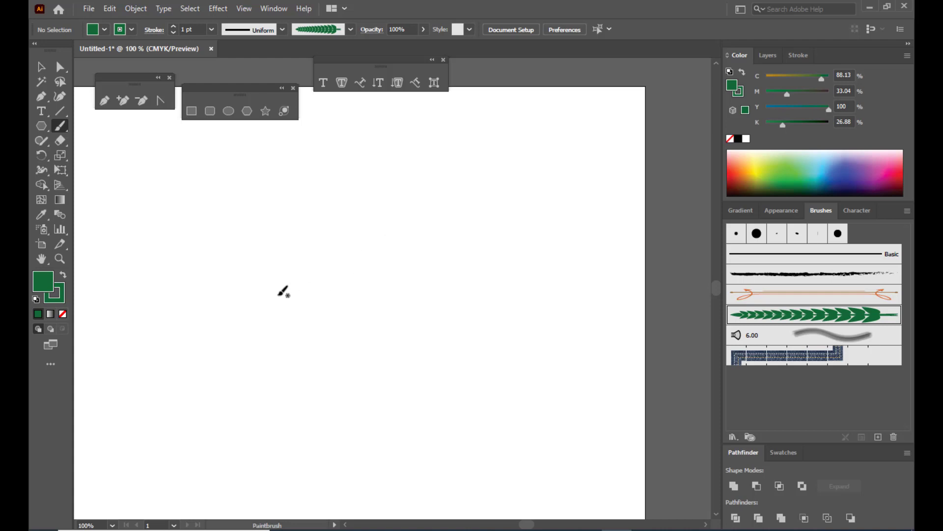
pyautogui.moveTo(218, 341)
pyautogui.mouseDown()
pyautogui.moveTo(265, 288)
pyautogui.moveTo(415, 232)
pyautogui.mouseUp()
pyautogui.moveTo(501, 142); pyautogui.dragTo(497, 382)
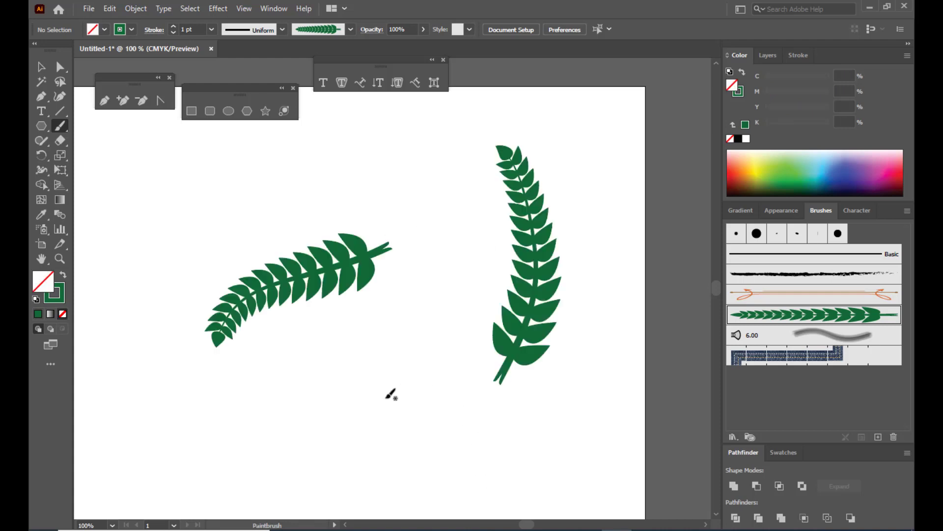
pyautogui.moveTo(351, 411)
pyautogui.mouseDown()
pyautogui.moveTo(368, 395)
pyautogui.moveTo(425, 187)
pyautogui.mouseUp()
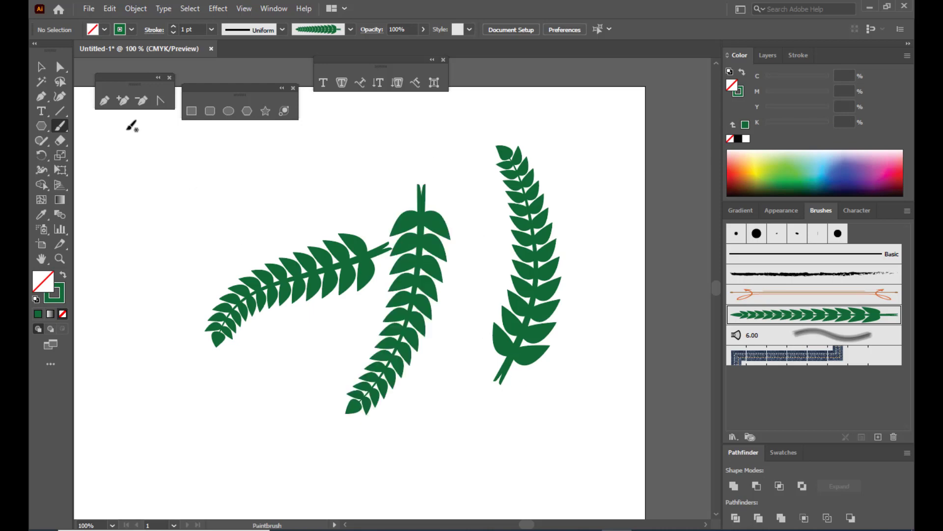
pyautogui.moveTo(197, 156)
pyautogui.mouseDown()
pyautogui.moveTo(131, 354)
pyautogui.moveTo(173, 450)
pyautogui.mouseUp()
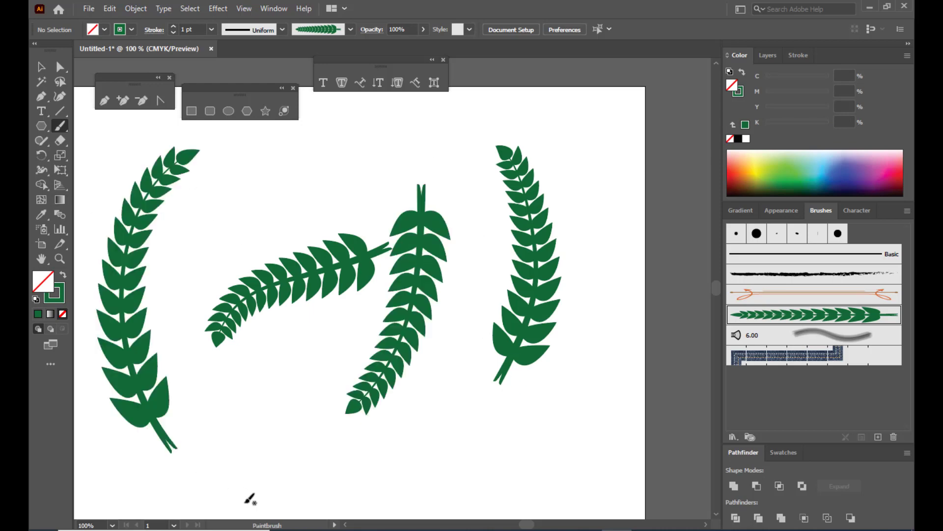
# Step: Delete all four leafy test strokes from the artboard
pyautogui.press('v')
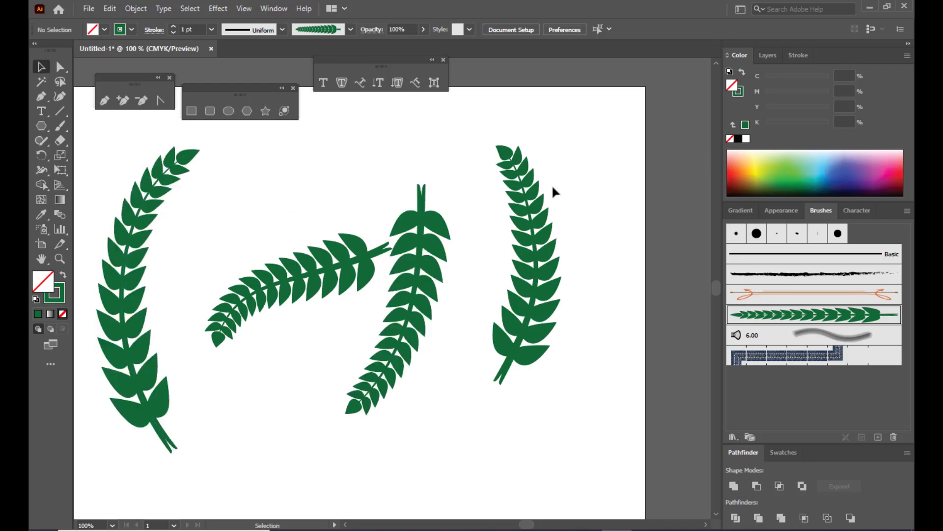
pyautogui.click(527, 182)
pyautogui.press('Delete')
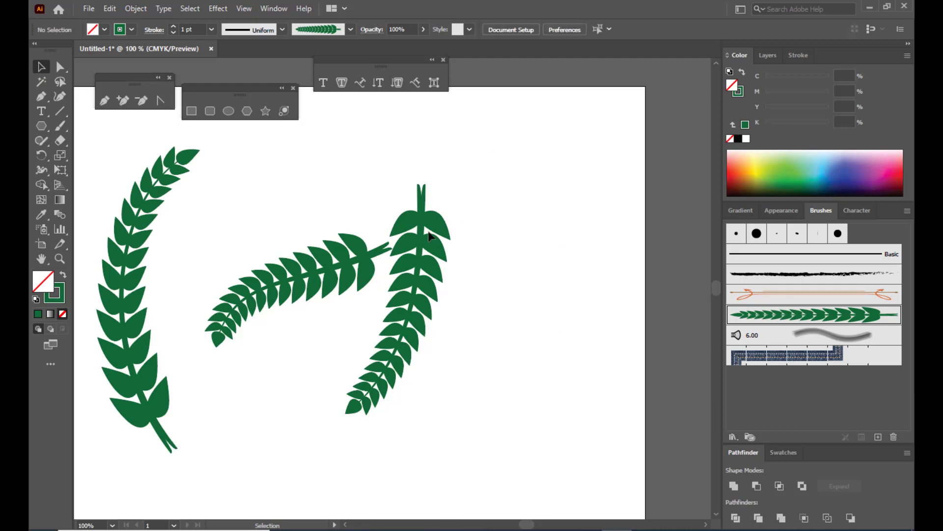
pyautogui.click(432, 236)
pyautogui.press('Delete')
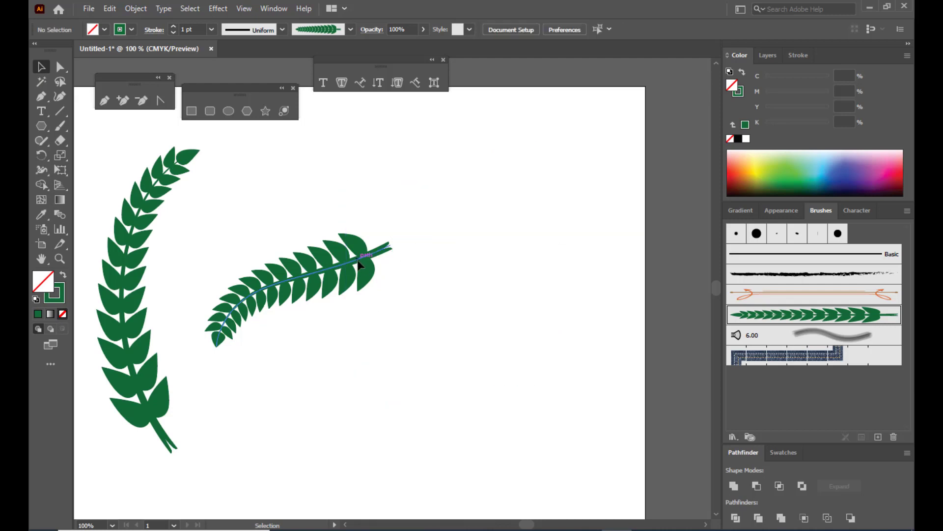
pyautogui.click(384, 257)
pyautogui.press('Delete')
pyautogui.click(150, 226)
pyautogui.press('Delete')
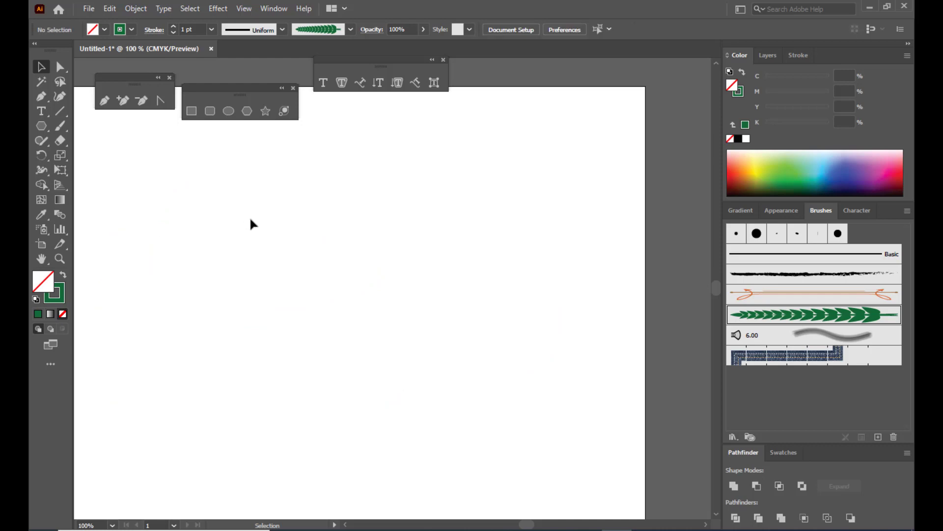
# Step: Draw a circle about 419 pt in diameter with the Ellipse tool and move it to the middle of the artboard
pyautogui.hotkey('ctrl', '-')
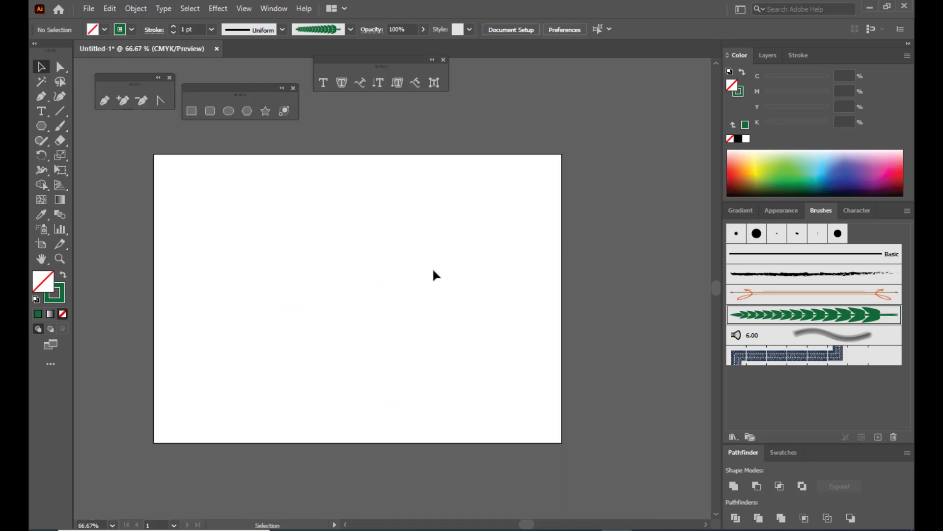
pyautogui.hotkey('ctrl', '+')
pyautogui.hotkey('ctrl', '-')
pyautogui.press('h')
pyautogui.moveTo(398, 263); pyautogui.dragTo(448, 263)
pyautogui.moveTo(524, 245); pyautogui.dragTo(512, 246)
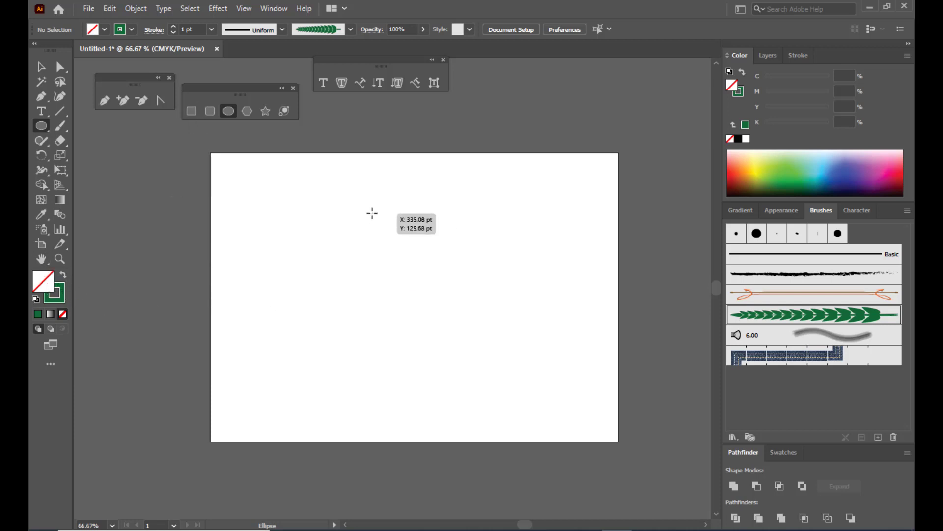
pyautogui.moveTo(372, 213); pyautogui.dragTo(574, 416)
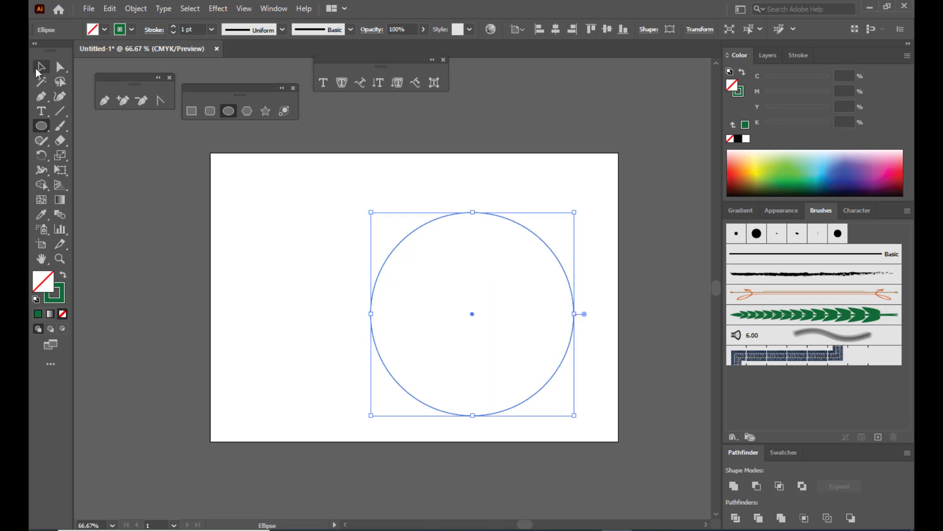
pyautogui.click(41, 67)
pyautogui.moveTo(530, 236); pyautogui.dragTo(485, 223)
# Step: Cut the circle's path at its top and bottom anchor points
pyautogui.click(60, 67)
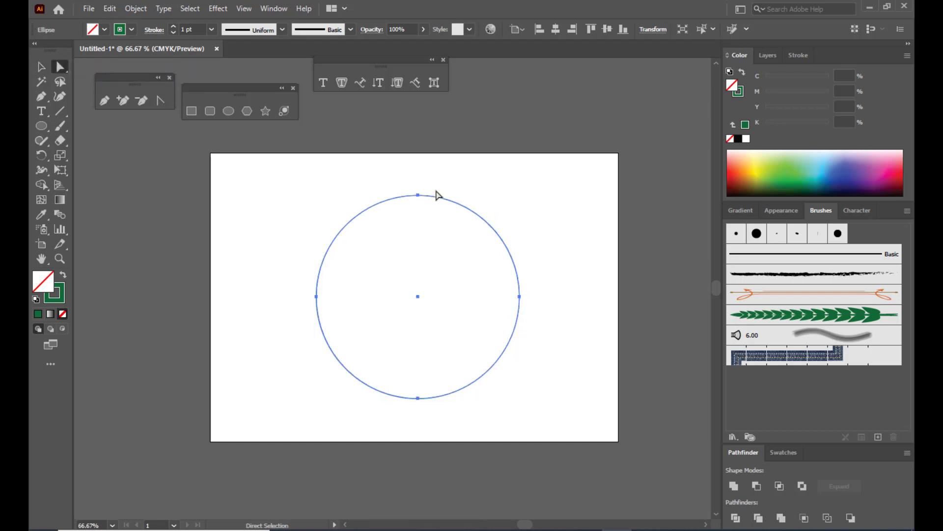
pyautogui.click(419, 196)
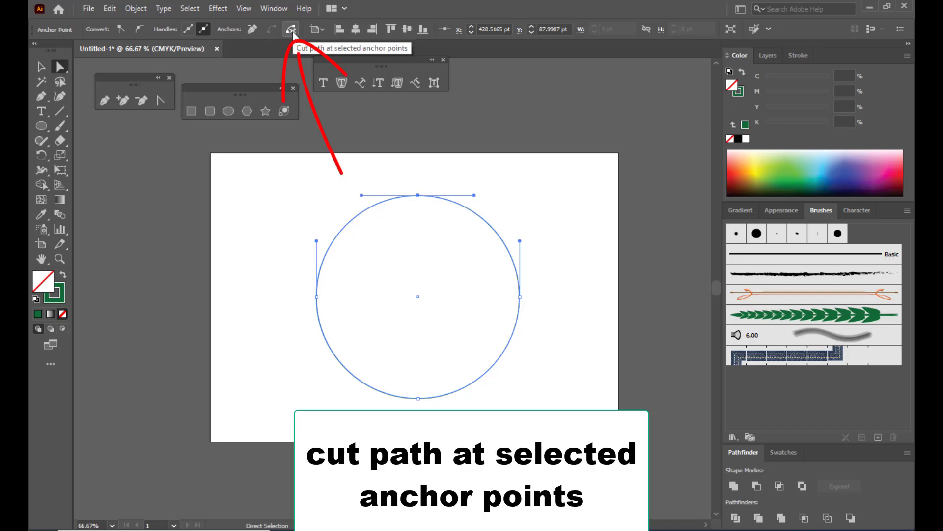
pyautogui.click(293, 31)
pyautogui.click(418, 398)
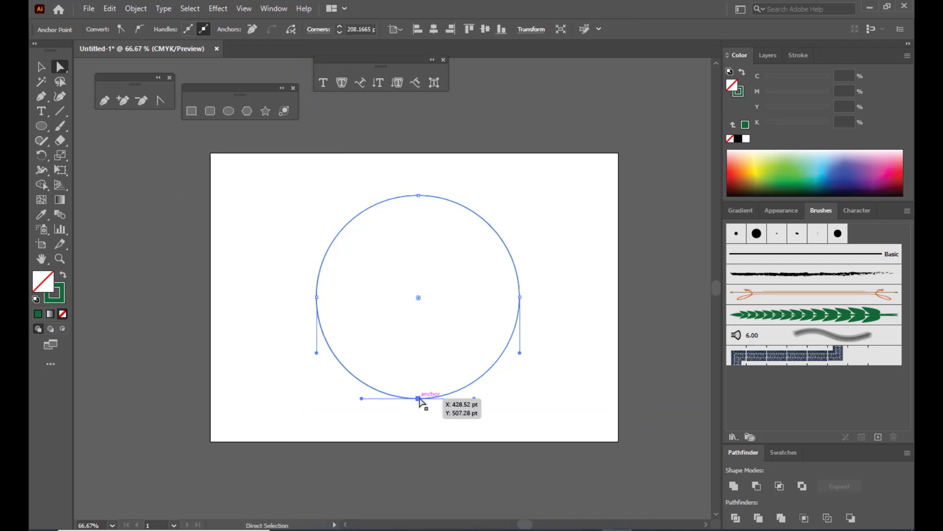
pyautogui.click(291, 30)
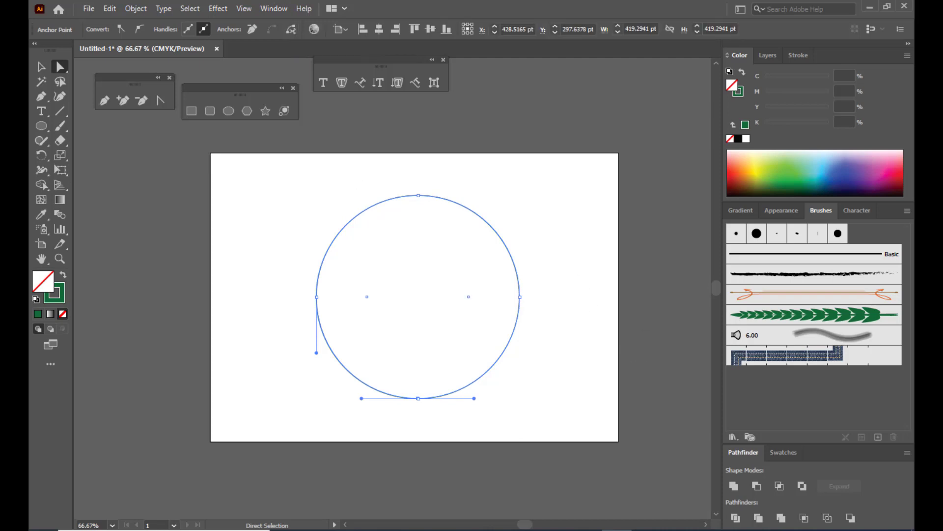
# Step: Delete the left half of the cut circle
pyautogui.click(41, 68)
pyautogui.click(300, 232)
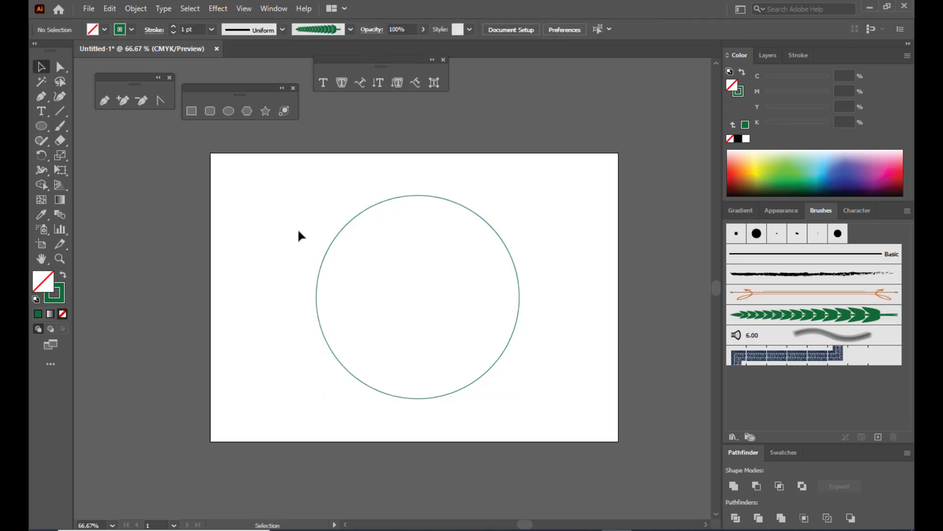
pyautogui.click(365, 205)
pyautogui.press('Delete')
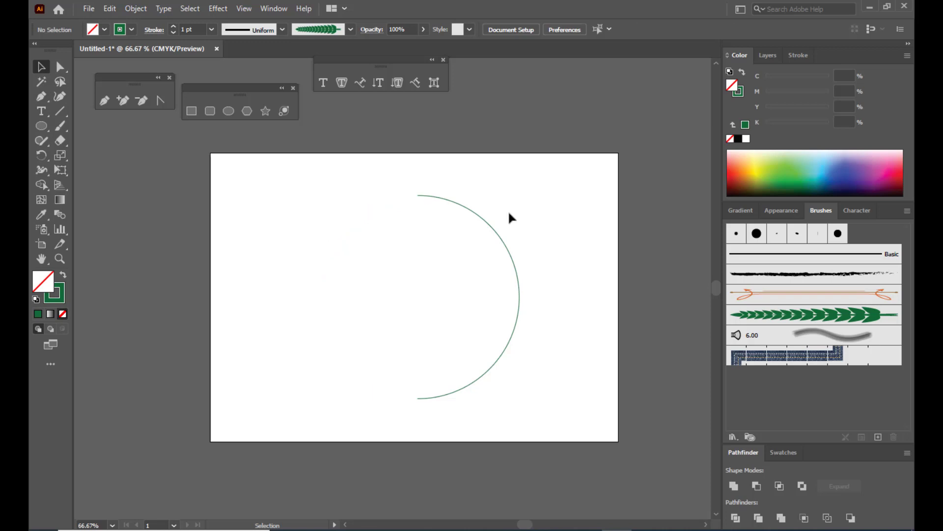
# Step: Add an anchor point near the lower end and another near the upper end of the remaining half circle
pyautogui.click(493, 225)
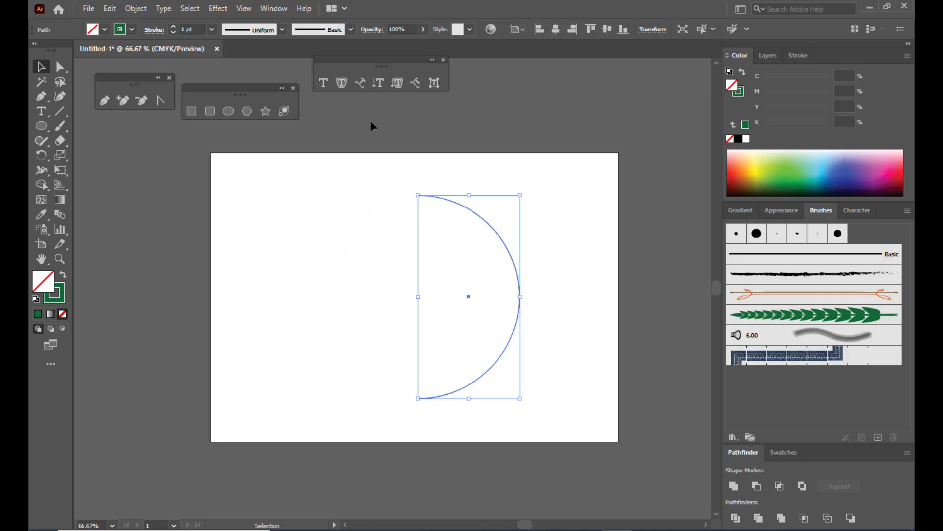
pyautogui.click(123, 101)
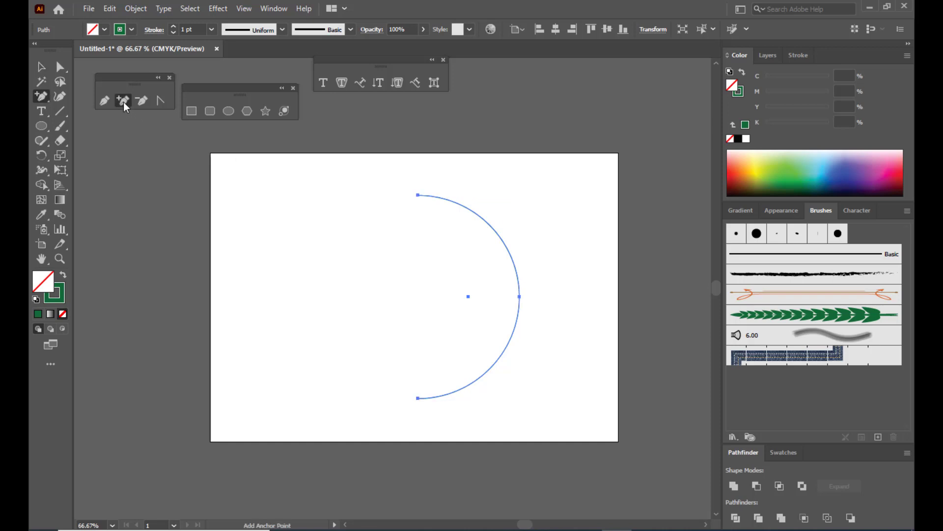
pyautogui.click(455, 392)
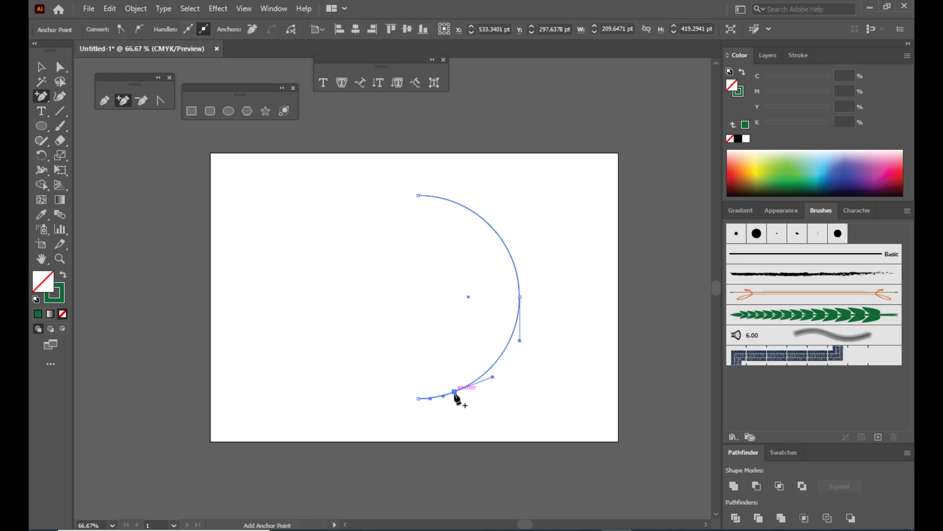
pyautogui.click(450, 201)
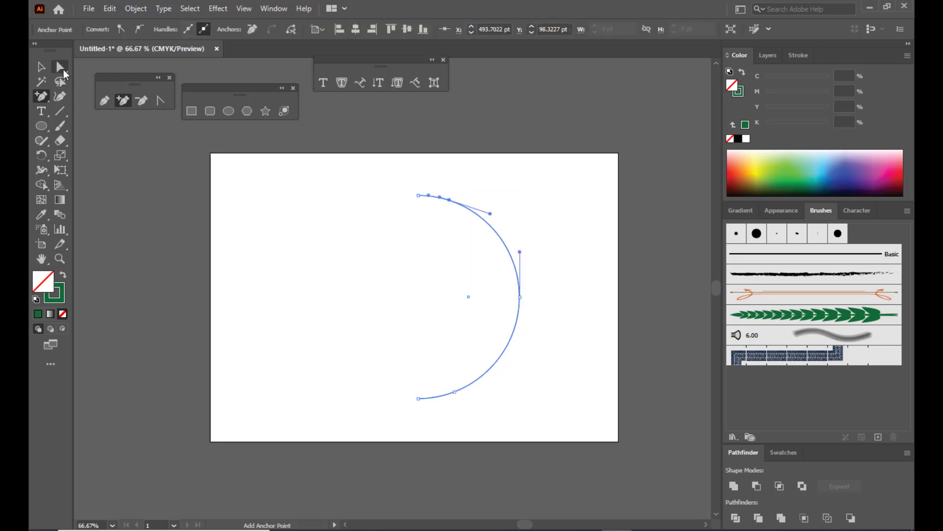
# Step: Cut the half circle's path at the added anchor points near its upper and lower ends
pyautogui.click(60, 66)
pyautogui.click(467, 178)
pyautogui.click(450, 200)
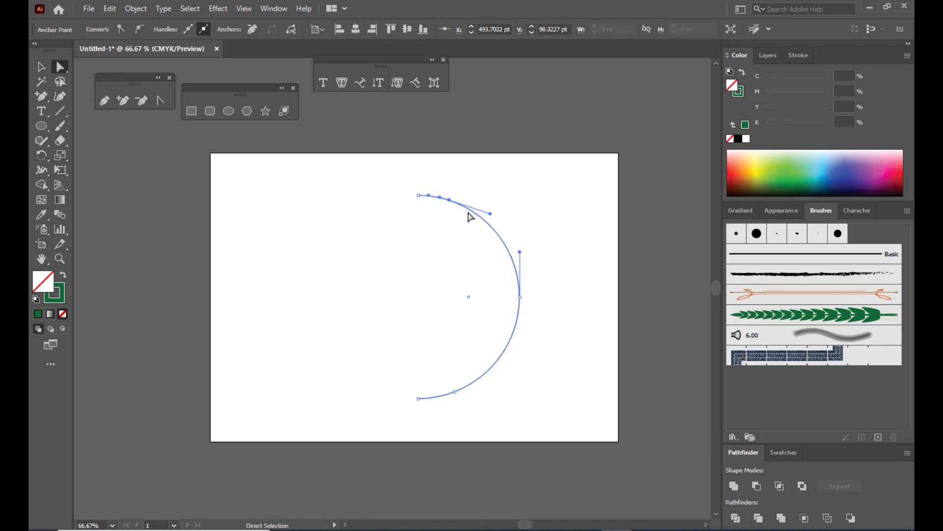
pyautogui.click(479, 177)
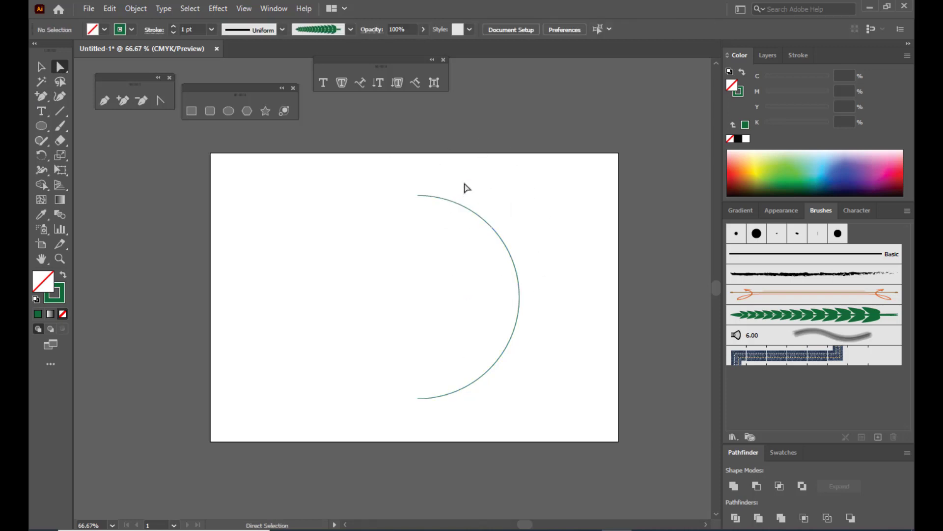
pyautogui.click(449, 201)
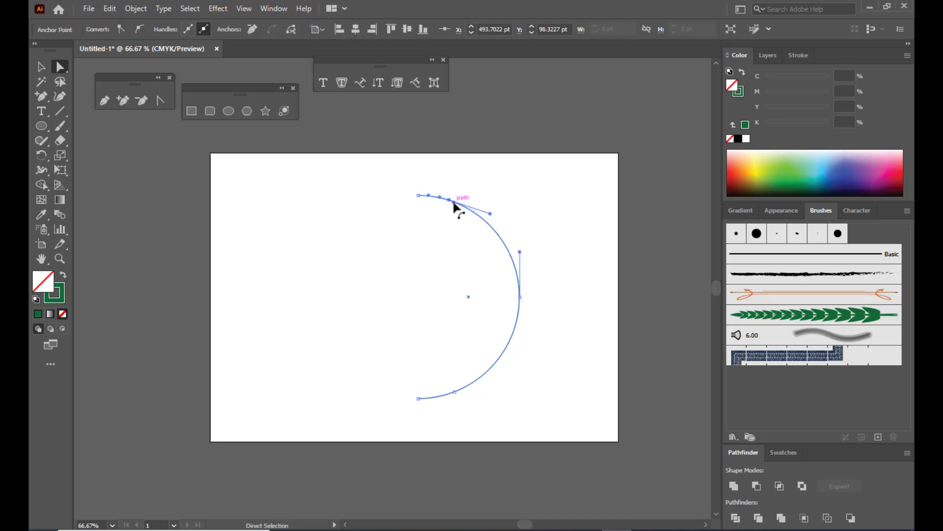
pyautogui.click(290, 31)
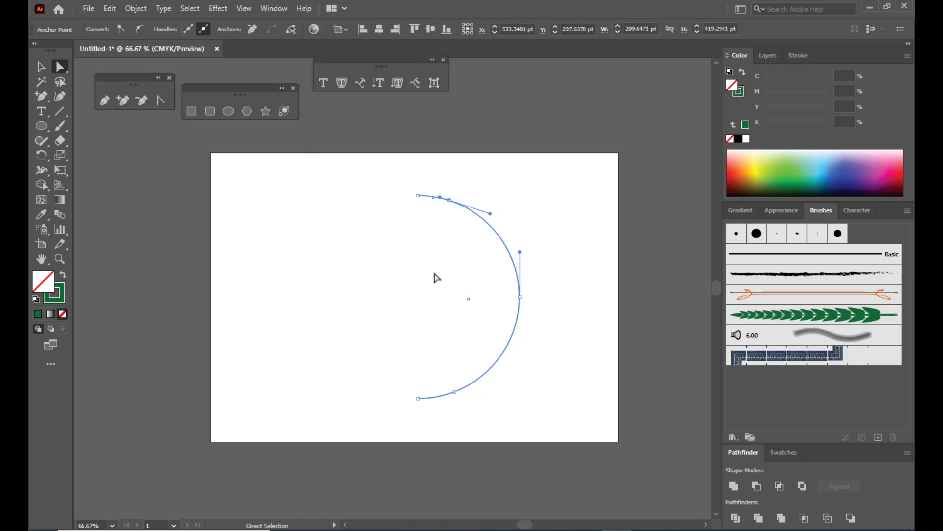
pyautogui.click(455, 393)
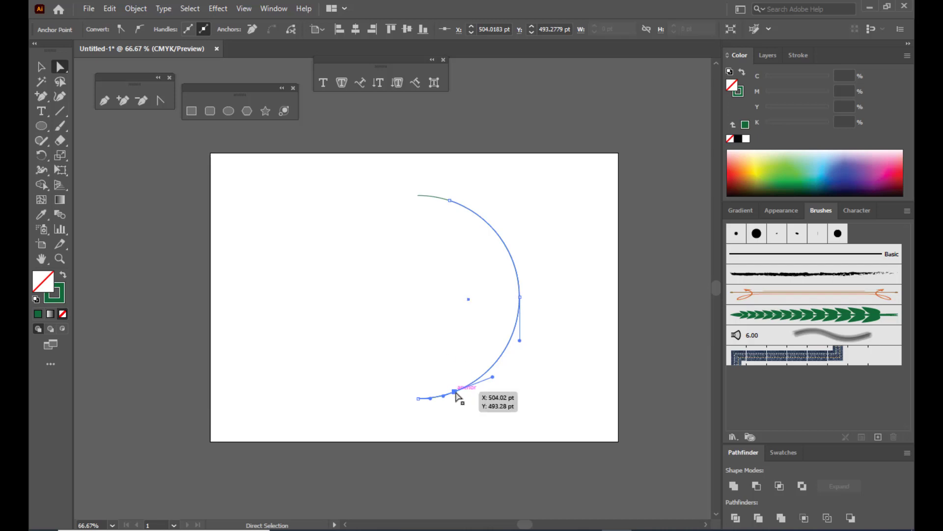
pyautogui.click(291, 31)
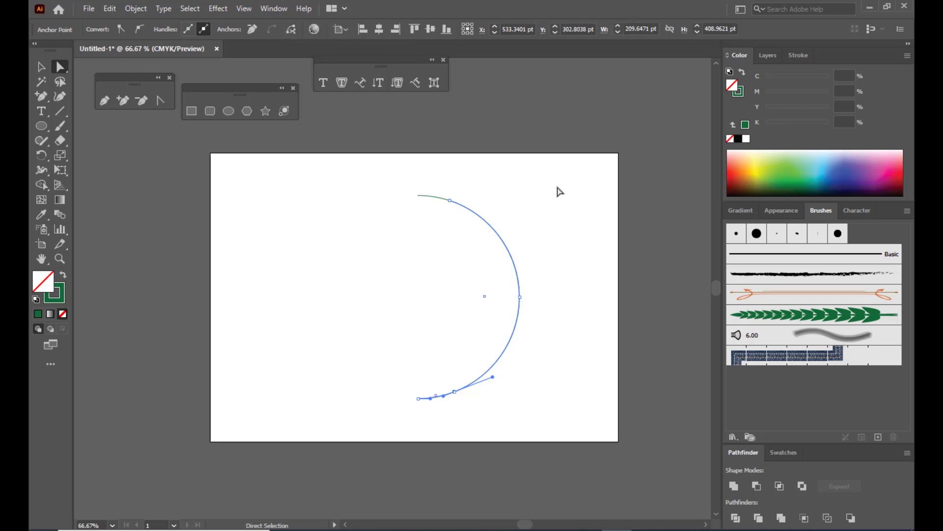
# Step: Delete the short cut-off pieces at the arc's upper and lower ends
pyautogui.click(41, 66)
pyautogui.click(102, 132)
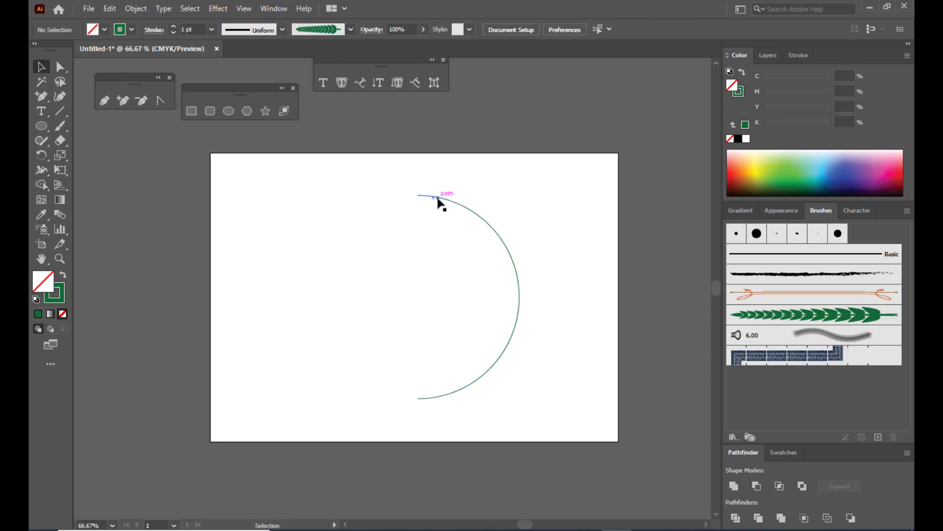
pyautogui.click(437, 198)
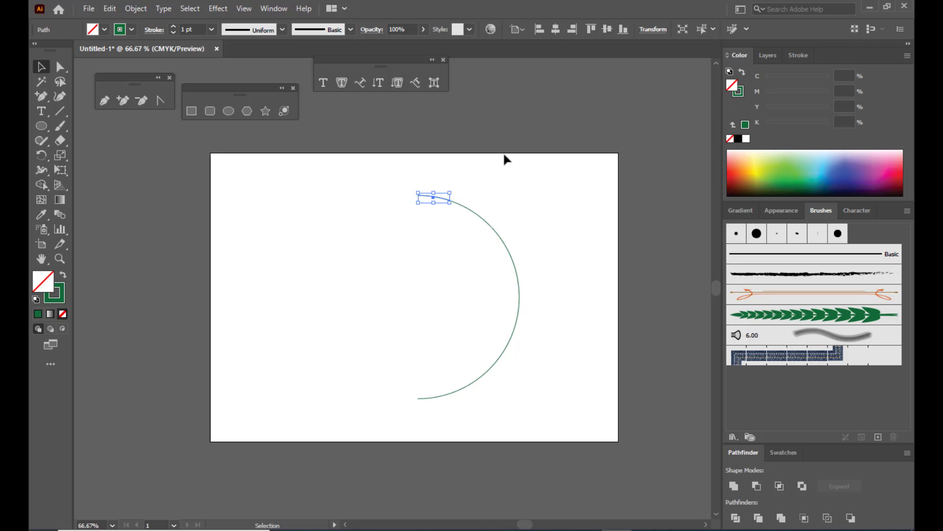
pyautogui.press('Delete')
pyautogui.click(434, 397)
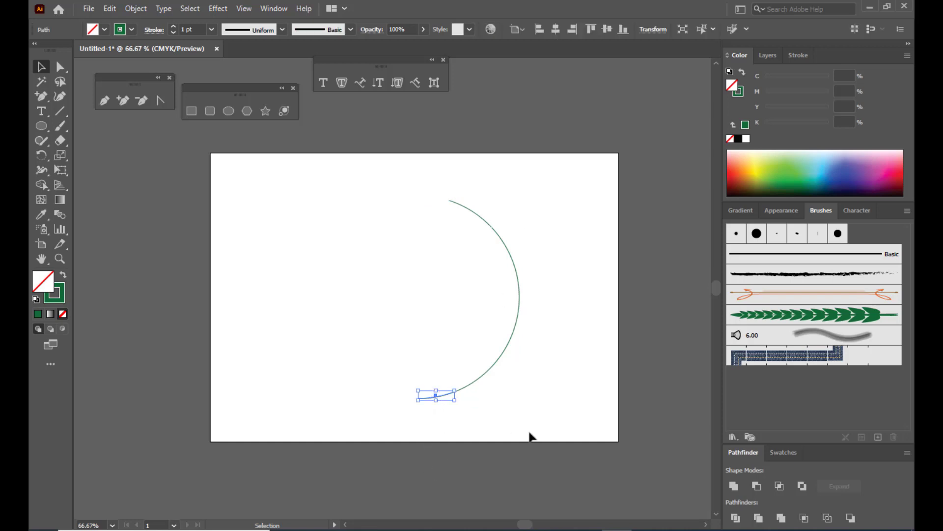
pyautogui.press('Delete')
pyautogui.click(40, 65)
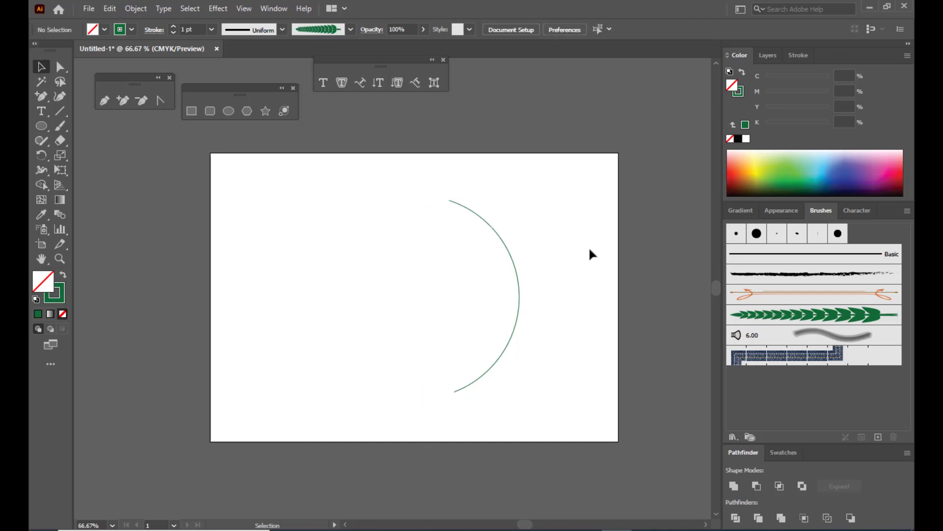
# Step: Enlarge the remaining arc proportionally and shift it slightly to the right on the artboard
pyautogui.click(509, 253)
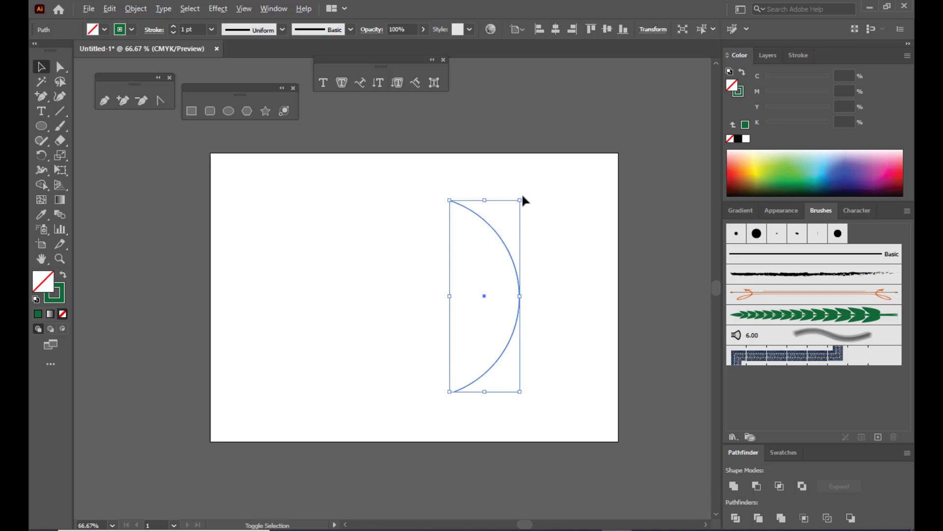
pyautogui.moveTo(522, 199); pyautogui.dragTo(544, 182)
pyautogui.moveTo(508, 222); pyautogui.dragTo(515, 222)
pyautogui.click(534, 97)
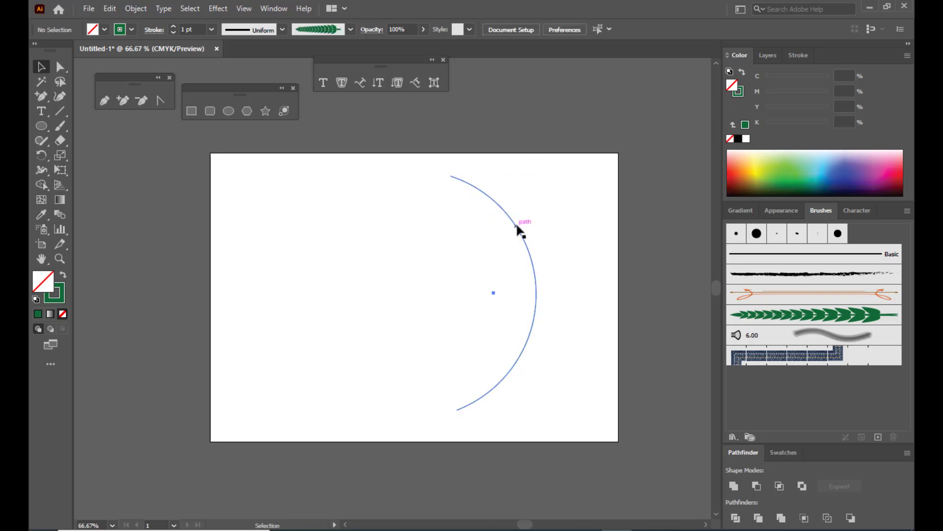
# Step: Apply the green leaf art brush to the arc
pyautogui.click(516, 222)
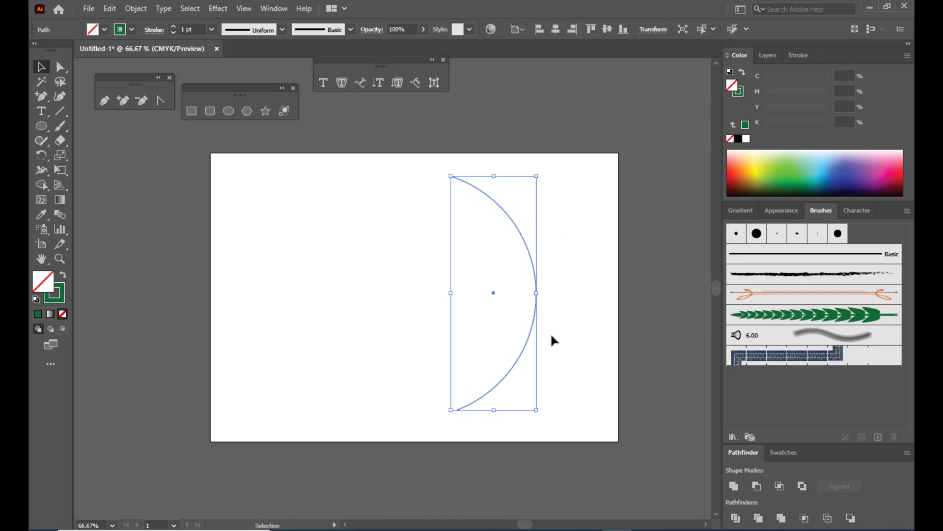
pyautogui.click(803, 317)
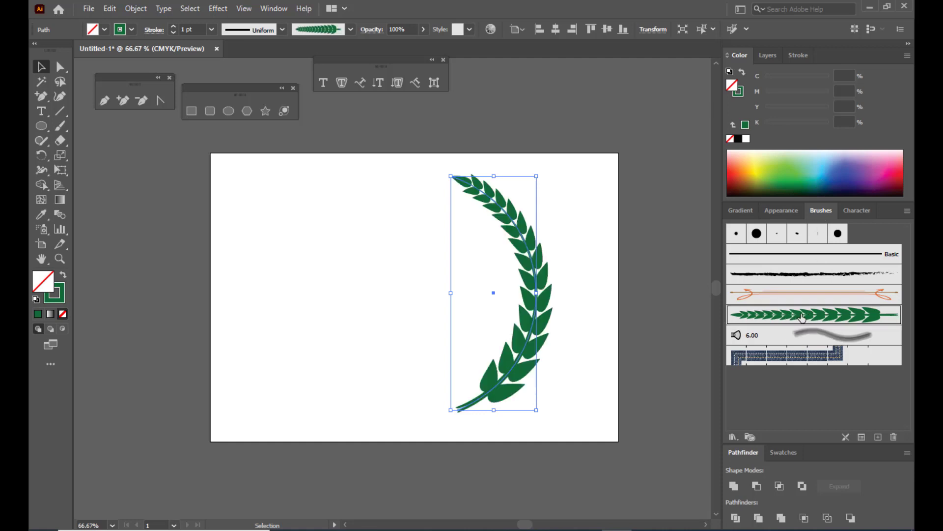
pyautogui.click(532, 120)
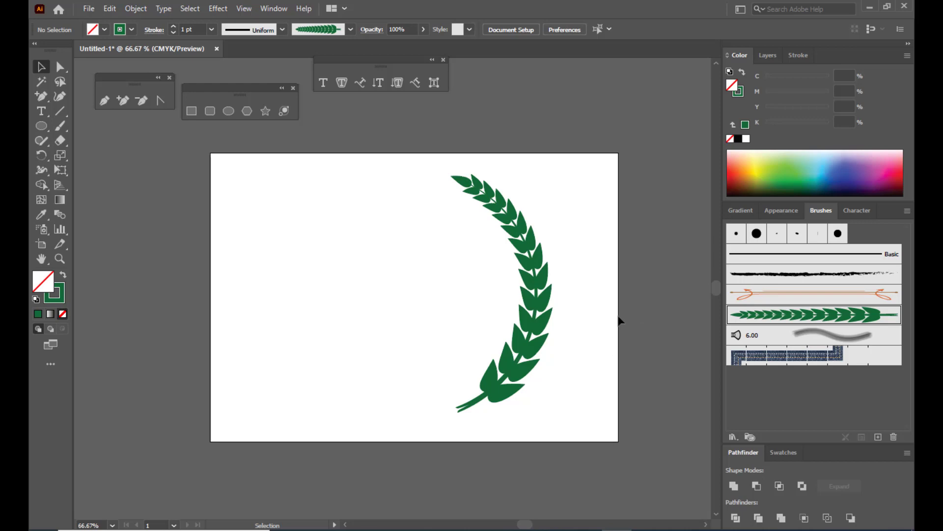
# Step: Expand the appearance of the curved leaf branch into editable shapes
pyautogui.click(541, 254)
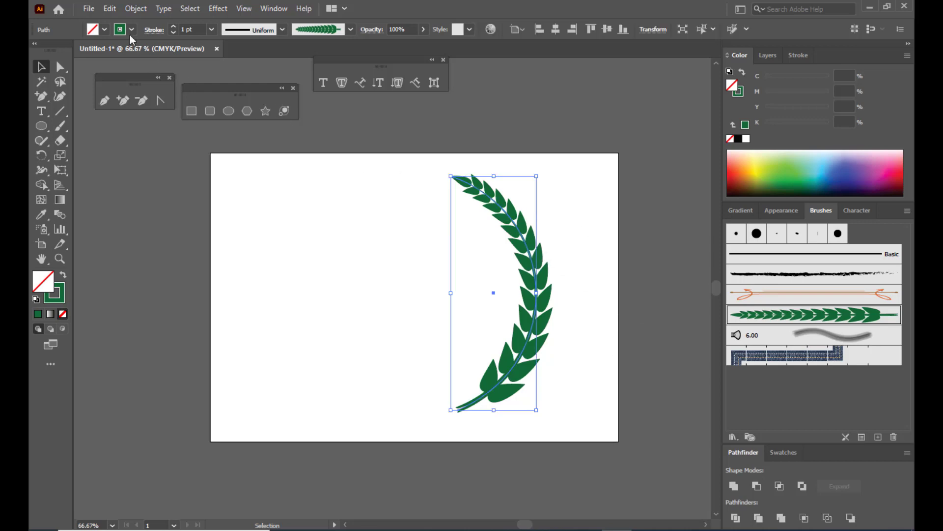
pyautogui.click(137, 8)
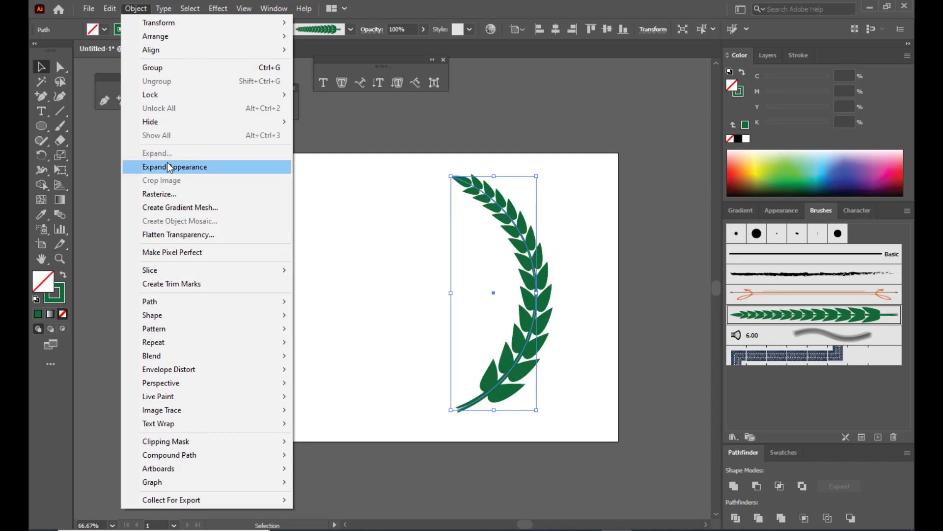
pyautogui.click(170, 167)
pyautogui.click(397, 184)
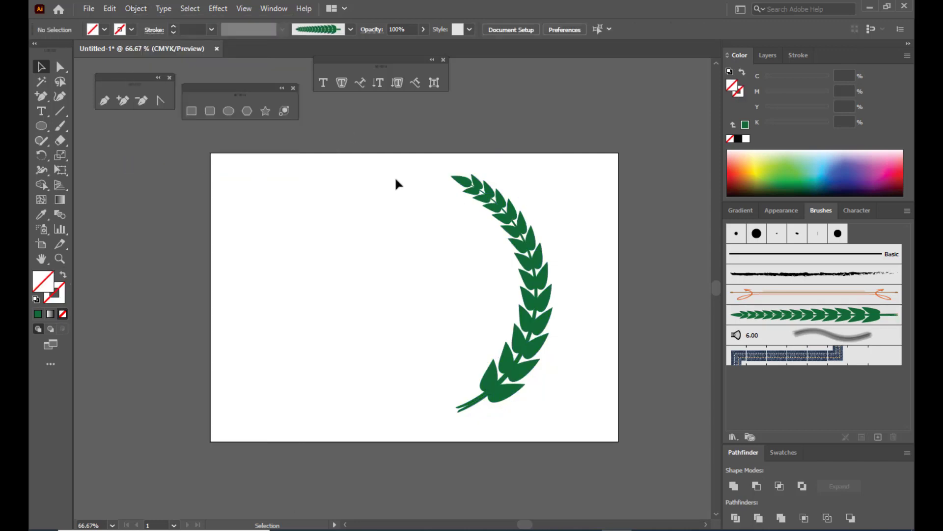
# Step: Move the leaf branch slightly right and place a copy of it on the artboard's left half
pyautogui.click(545, 281)
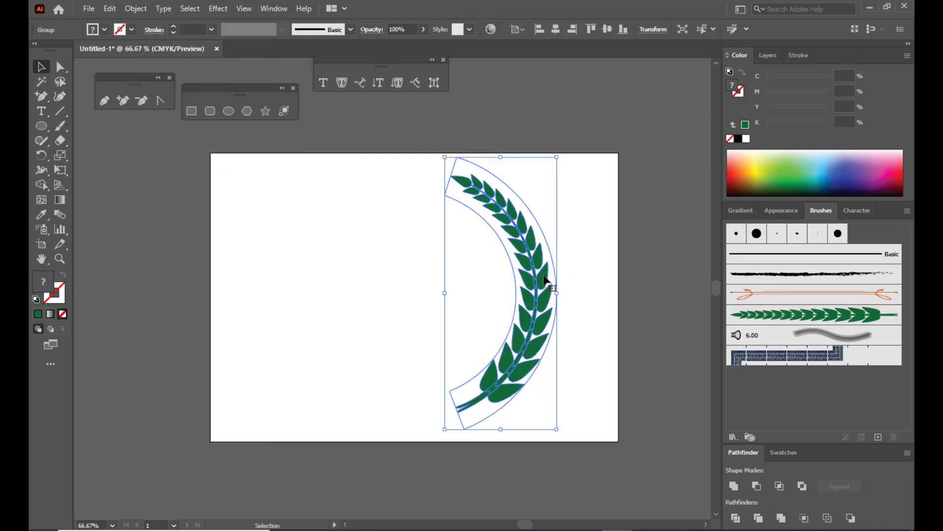
pyautogui.moveTo(545, 281); pyautogui.dragTo(554, 279)
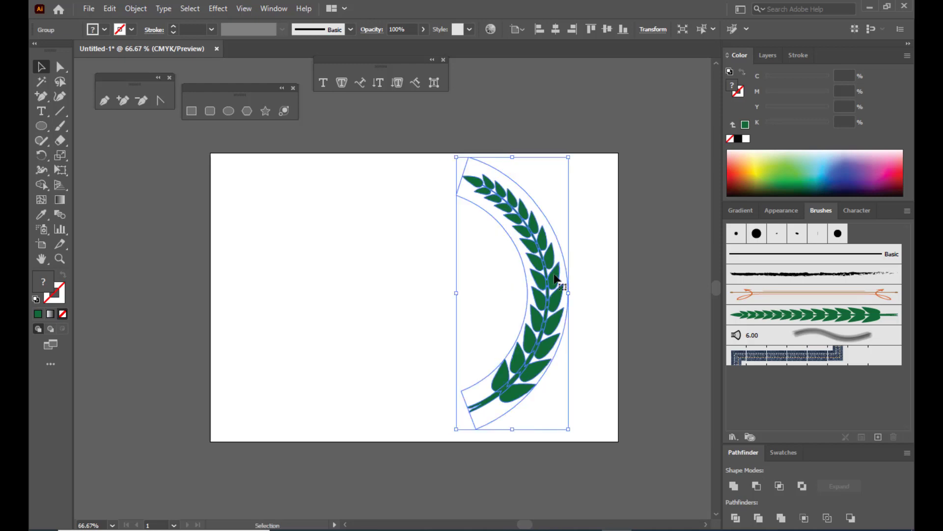
pyautogui.moveTo(555, 279); pyautogui.dragTo(375, 274)
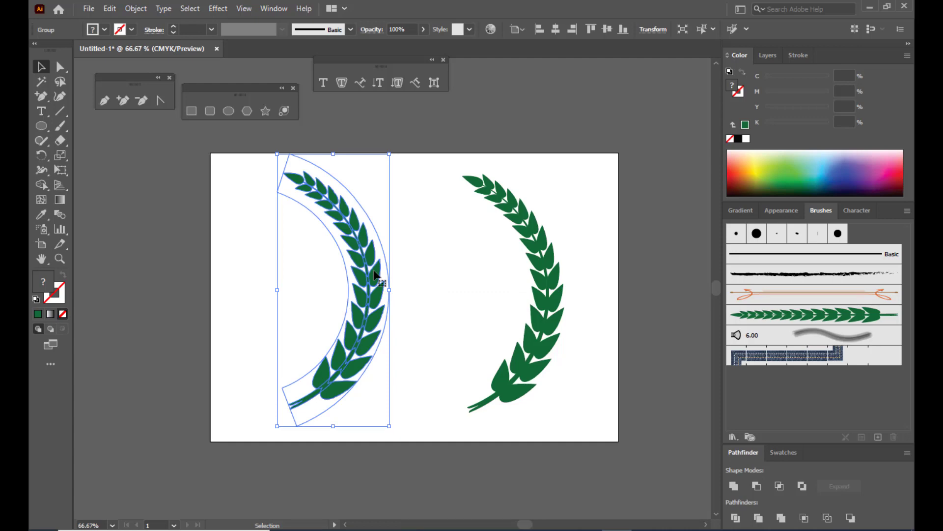
# Step: Reflect the left branch copy across the vertical axis so it mirrors the right branch
pyautogui.rightClick(375, 274)
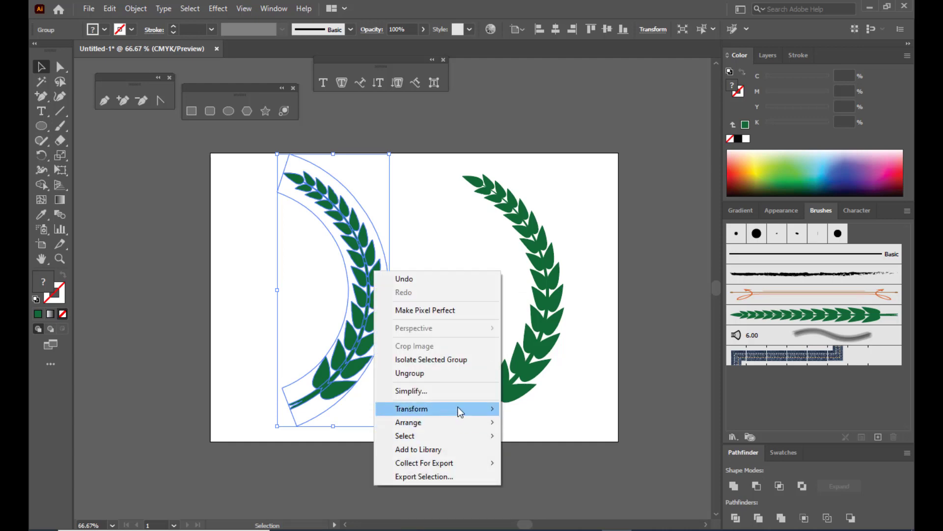
pyautogui.moveTo(458, 407)
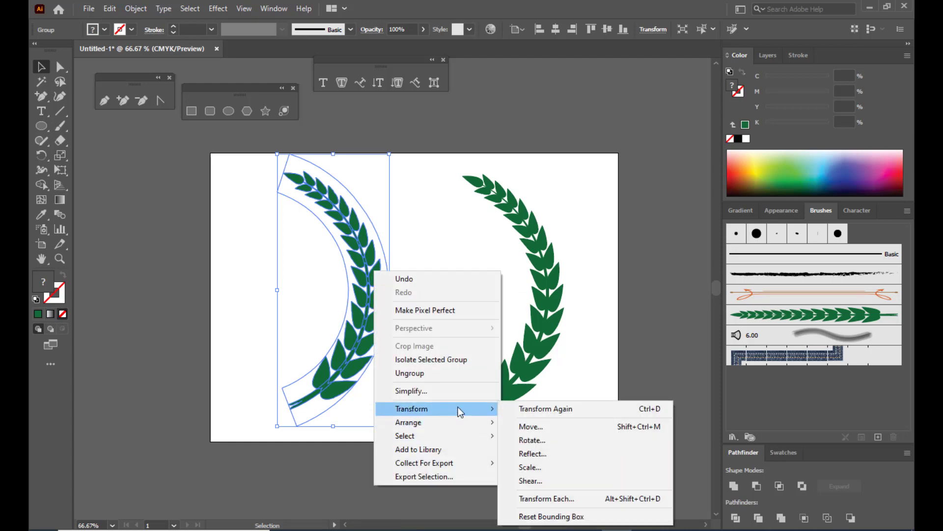
pyautogui.click(560, 453)
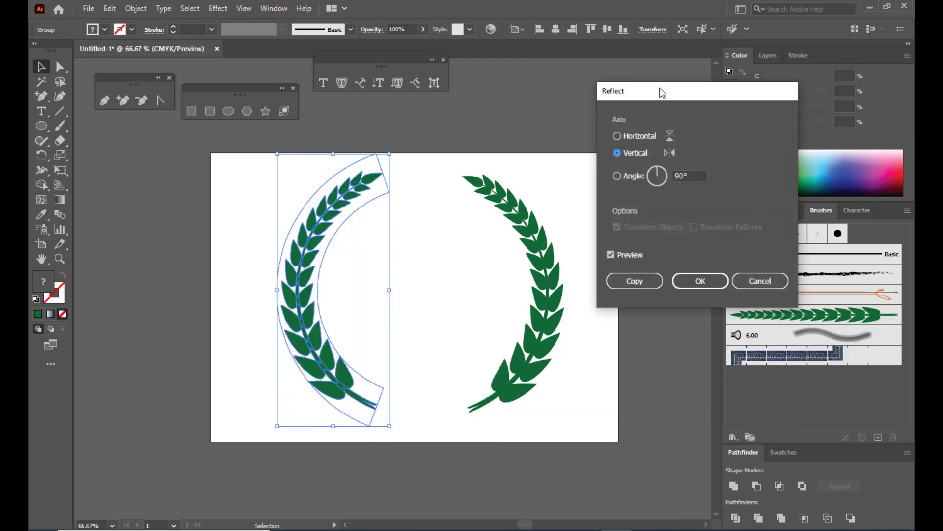
pyautogui.moveTo(662, 93); pyautogui.dragTo(664, 96)
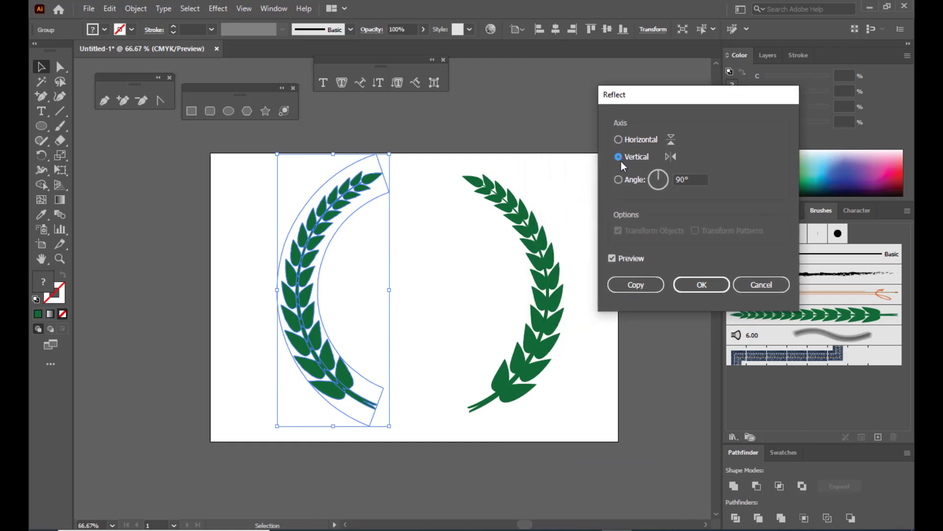
pyautogui.click(697, 287)
pyautogui.click(472, 105)
# Step: Adjust the positions of both leaf branches slightly so they face each other at the same height as a wreath
pyautogui.click(550, 282)
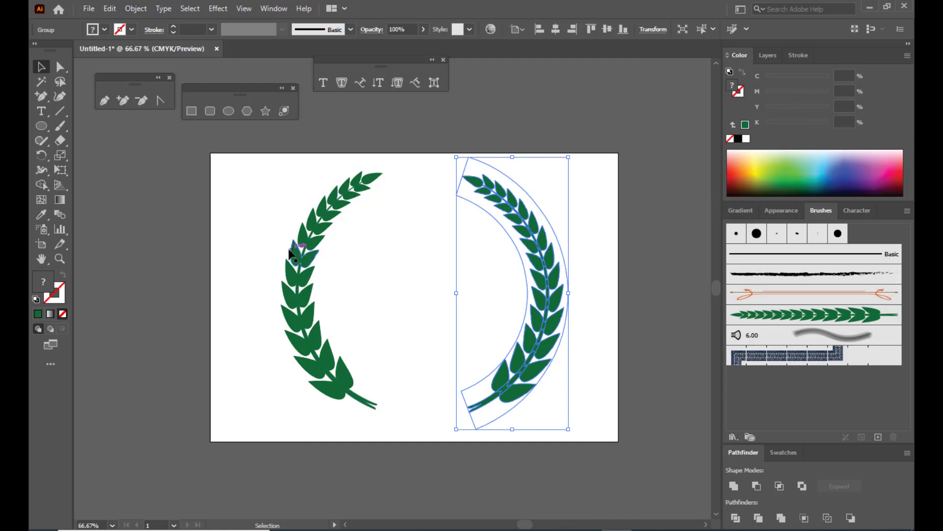
pyautogui.click(298, 263)
pyautogui.moveTo(298, 260); pyautogui.dragTo(302, 264)
pyautogui.click(555, 267)
pyautogui.moveTo(531, 241); pyautogui.dragTo(533, 246)
pyautogui.click(508, 86)
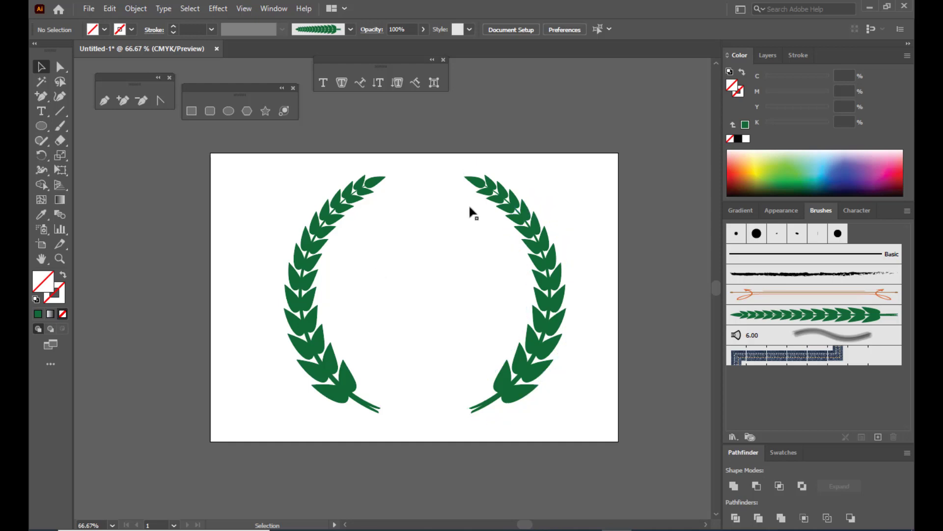
# Step: Rename the wreath's layer "leaf"
pyautogui.hotkey('ctrl', '-')
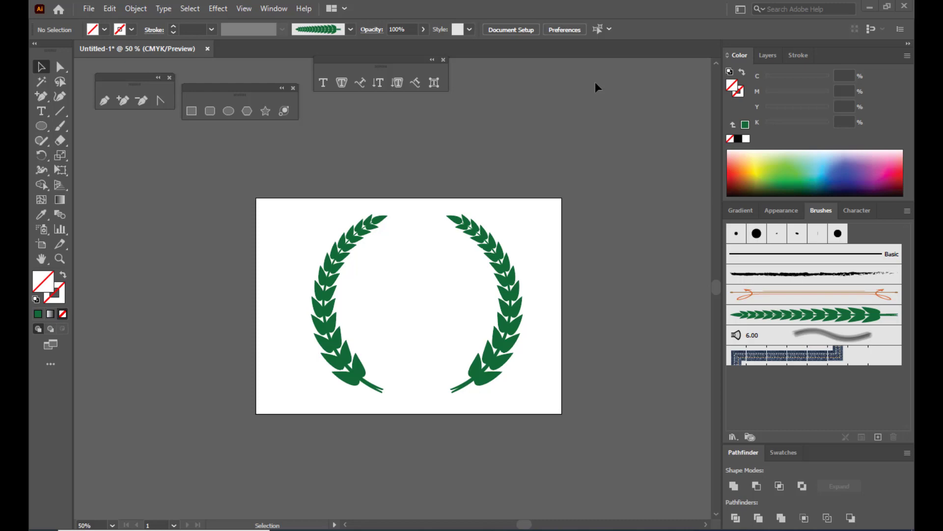
pyautogui.click(765, 56)
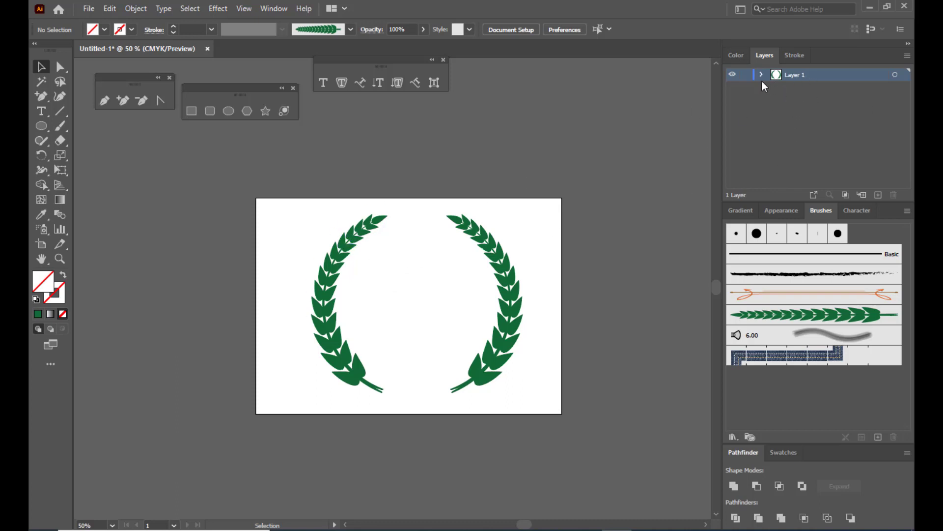
pyautogui.doubleClick(800, 74)
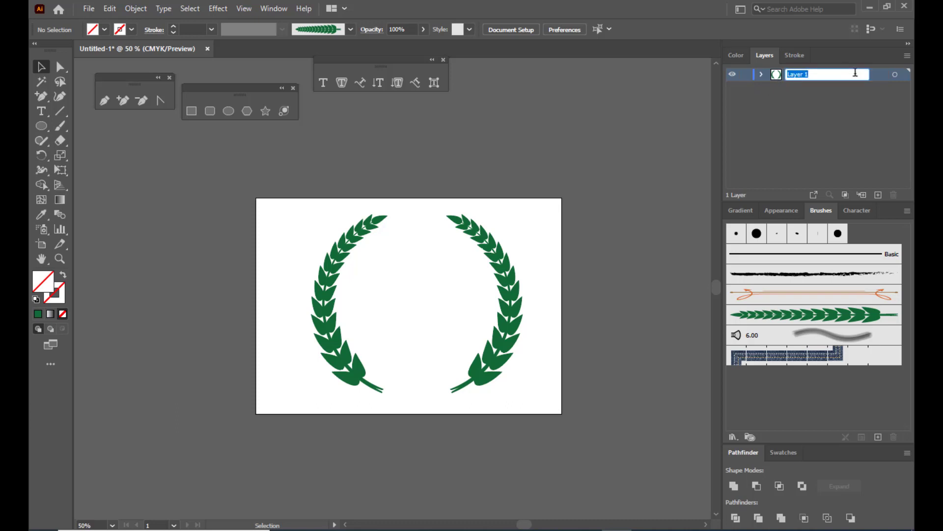
pyautogui.write('leaf')
pyautogui.press('Return')
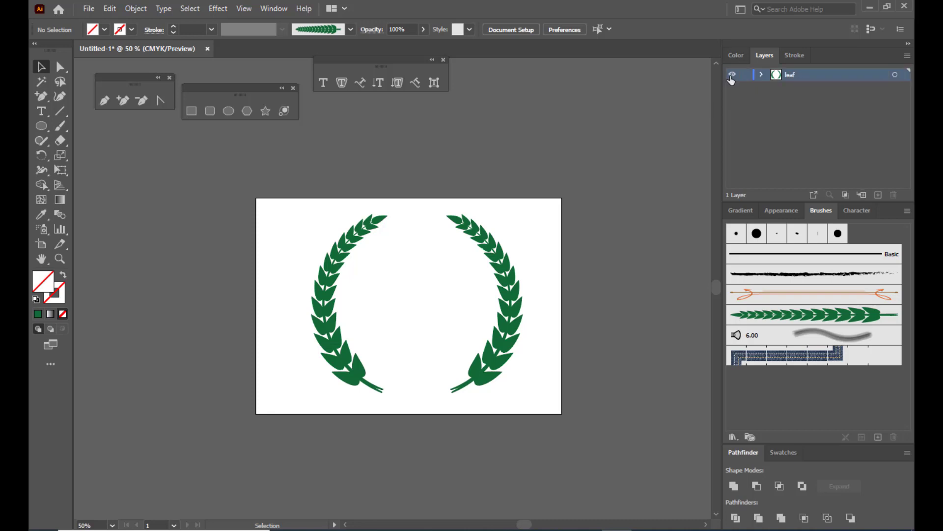
# Step: Hide the leaf layer and add a new layer above it
pyautogui.click(733, 74)
pyautogui.hotkey('ctrl', 'y')
pyautogui.click(878, 196)
pyautogui.hotkey('ctrl', 'y')
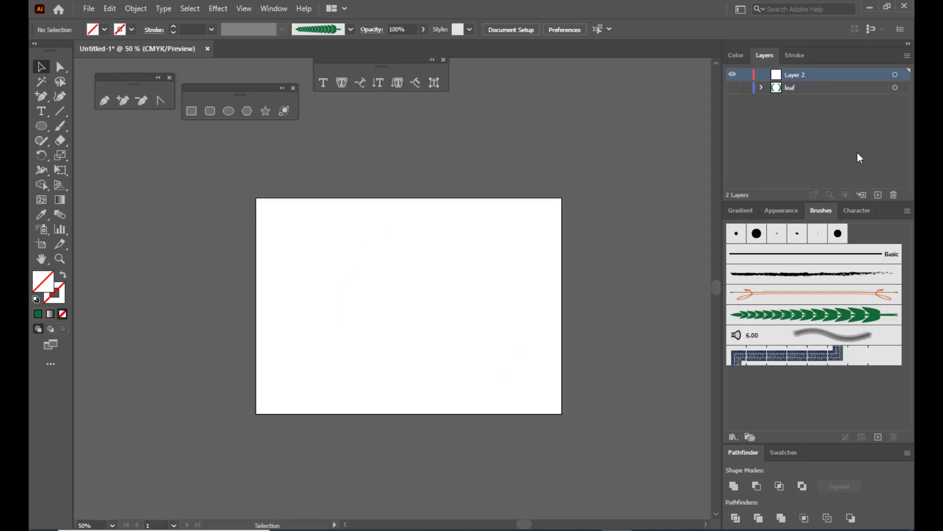
# Step: Rename the new empty layer "shield"
pyautogui.doubleClick(800, 75)
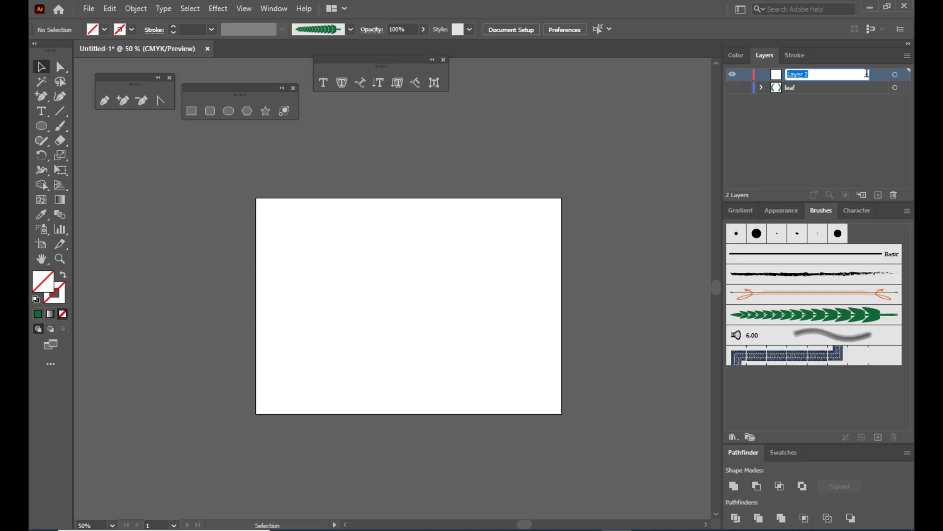
pyautogui.write('shief')
pyautogui.press('BackSpace')
pyautogui.write('ld')
pyautogui.press('Return')
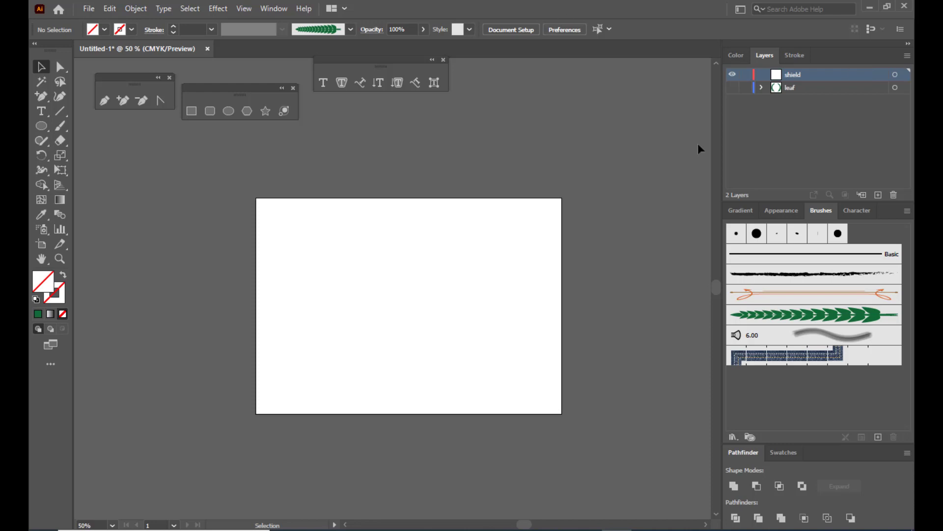
pyautogui.hotkey('ctrl', '=')
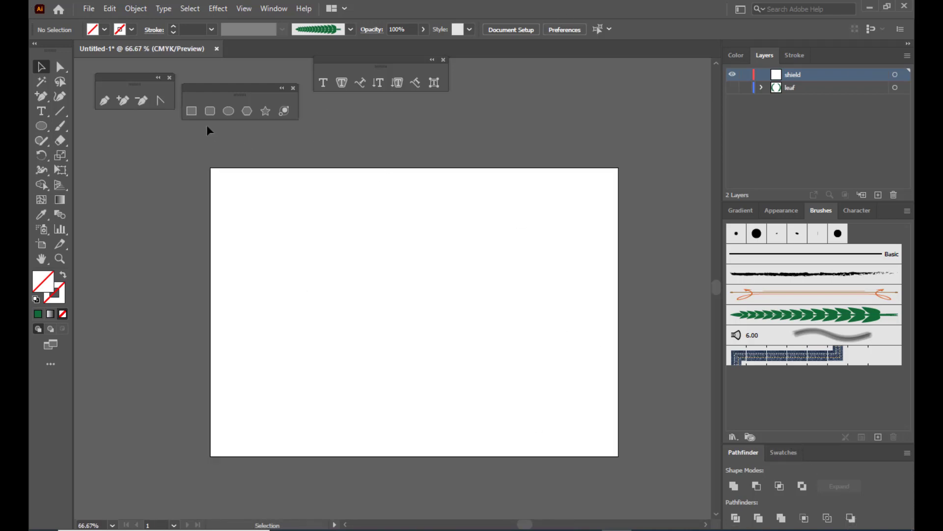
# Step: Set the fill to dark green and create a five-sided polygon with a 233.3124 pt radius on the artboard
pyautogui.moveTo(246, 93); pyautogui.dragTo(262, 89)
pyautogui.click(262, 107)
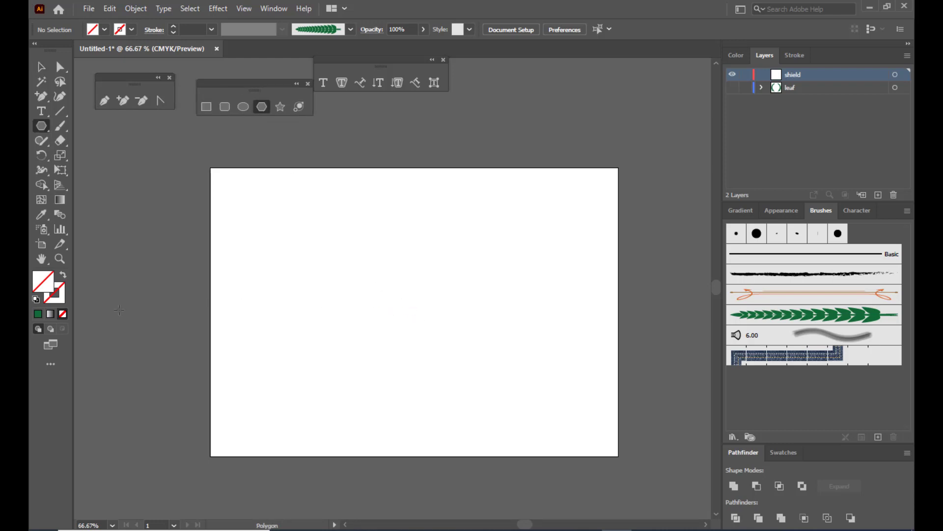
pyautogui.click(39, 313)
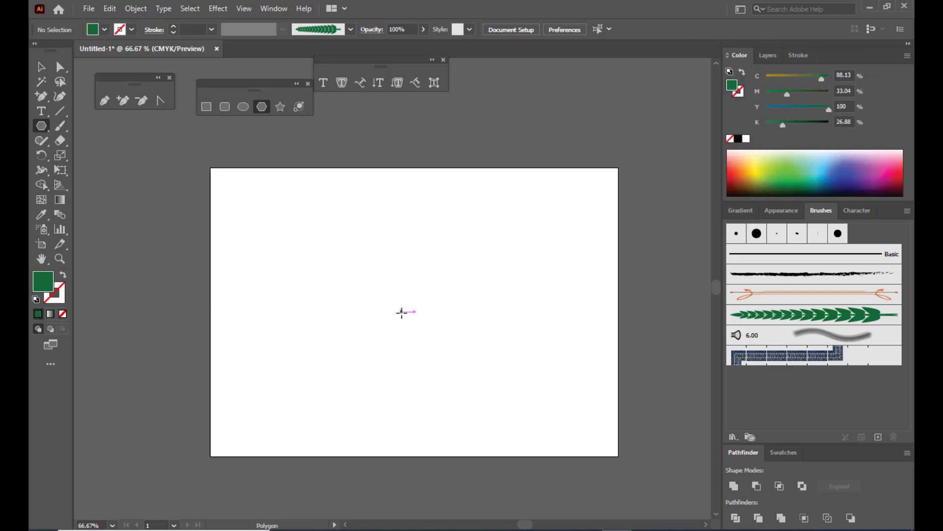
pyautogui.moveTo(418, 310); pyautogui.dragTo(507, 382)
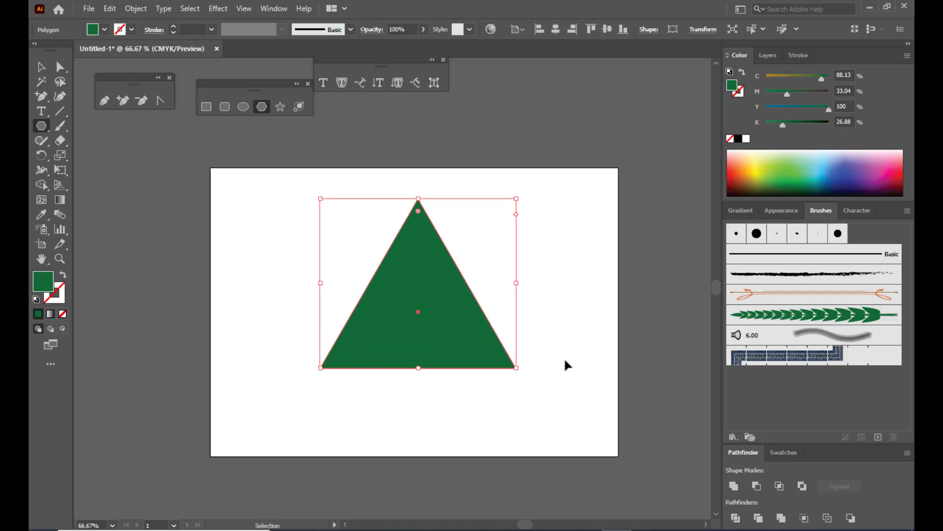
pyautogui.press('Delete')
pyautogui.click(411, 276)
pyautogui.moveTo(641, 141); pyautogui.dragTo(472, 150)
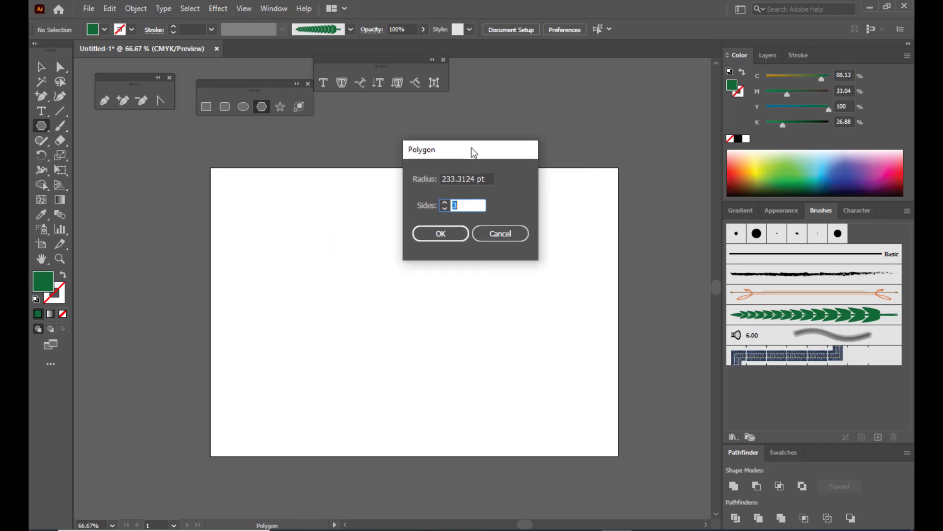
pyautogui.click(445, 203)
pyautogui.click(441, 234)
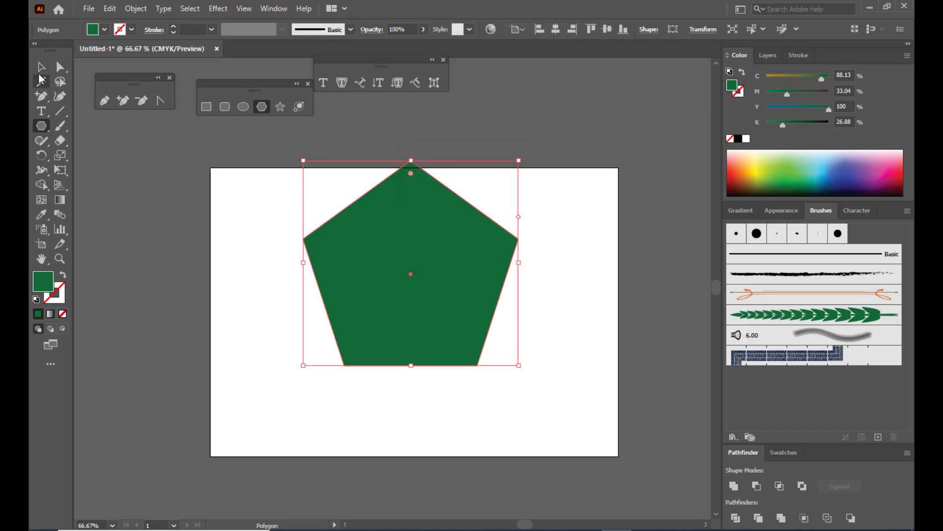
# Step: Move the pentagon down into the middle of the artboard and enlarge it slightly
pyautogui.press('v')
pyautogui.moveTo(458, 252); pyautogui.dragTo(465, 292)
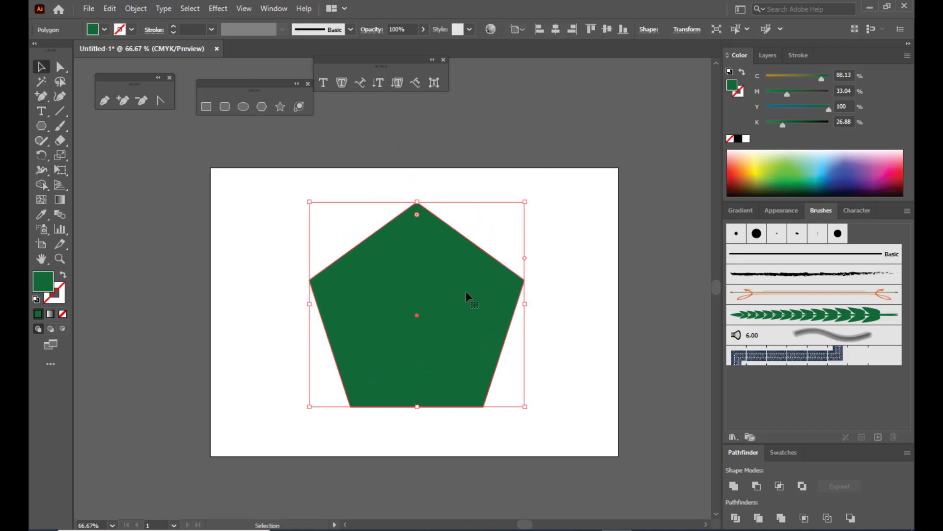
pyautogui.hotkey('alt', 'shift')
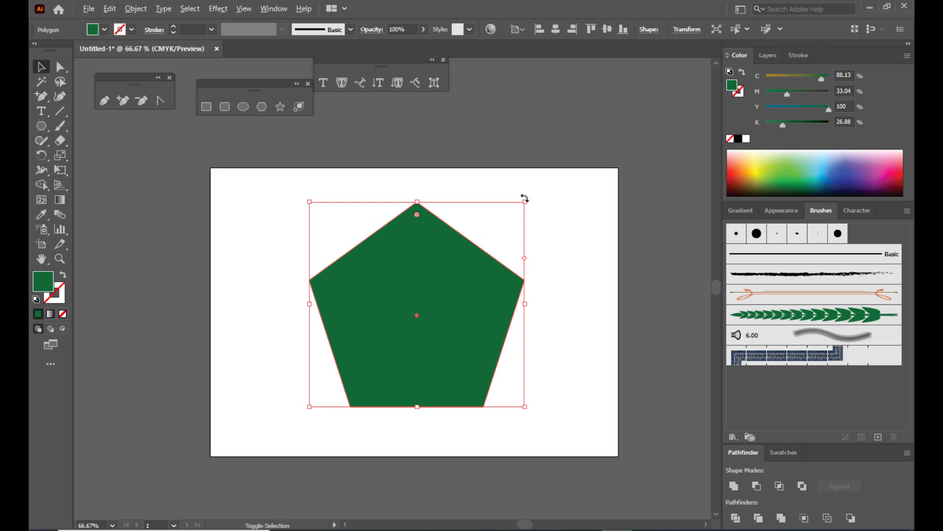
pyautogui.moveTo(525, 203); pyautogui.dragTo(532, 197)
pyautogui.moveTo(466, 251); pyautogui.dragTo(499, 272)
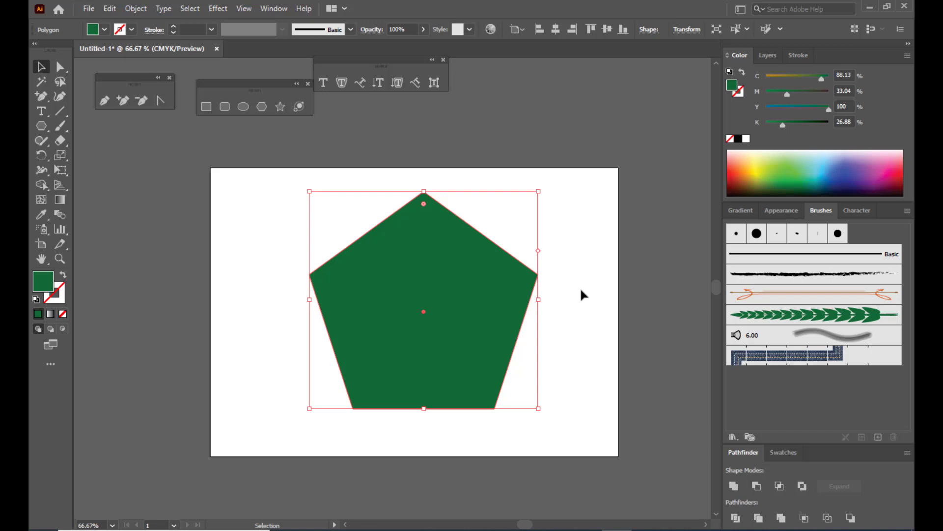
pyautogui.moveTo(469, 261); pyautogui.dragTo(469, 261)
# Step: Cover the pentagon's right half with a rectangle, subtract it using Minus Front, and nudge the remaining half up slightly
pyautogui.click(206, 107)
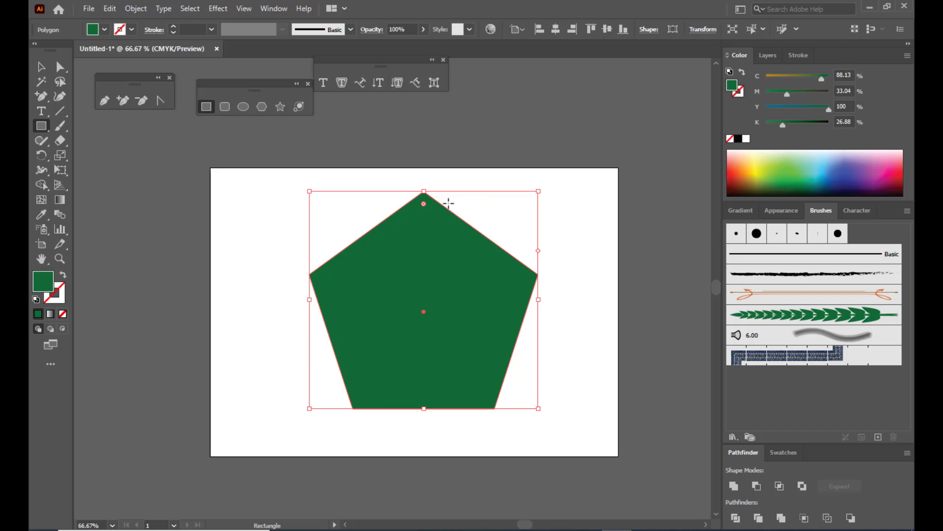
pyautogui.moveTo(423, 168); pyautogui.dragTo(697, 439)
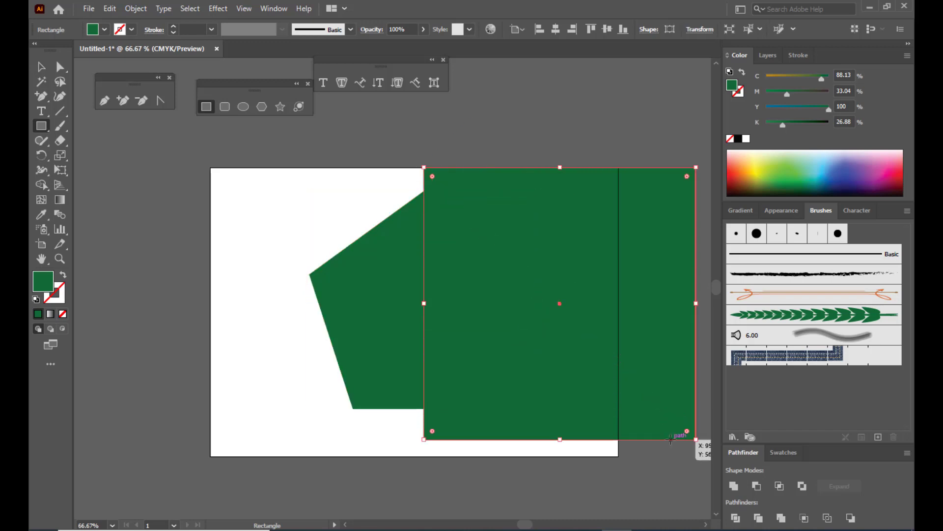
pyautogui.press('v')
pyautogui.moveTo(544, 249); pyautogui.dragTo(474, 225)
pyautogui.keyDown('shift'); pyautogui.click(356, 260); pyautogui.keyUp('shift')
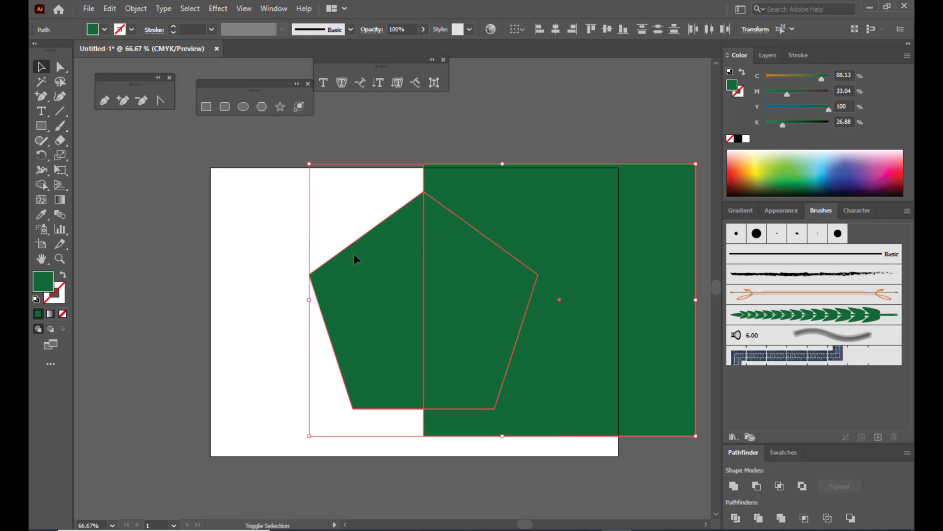
pyautogui.click(761, 486)
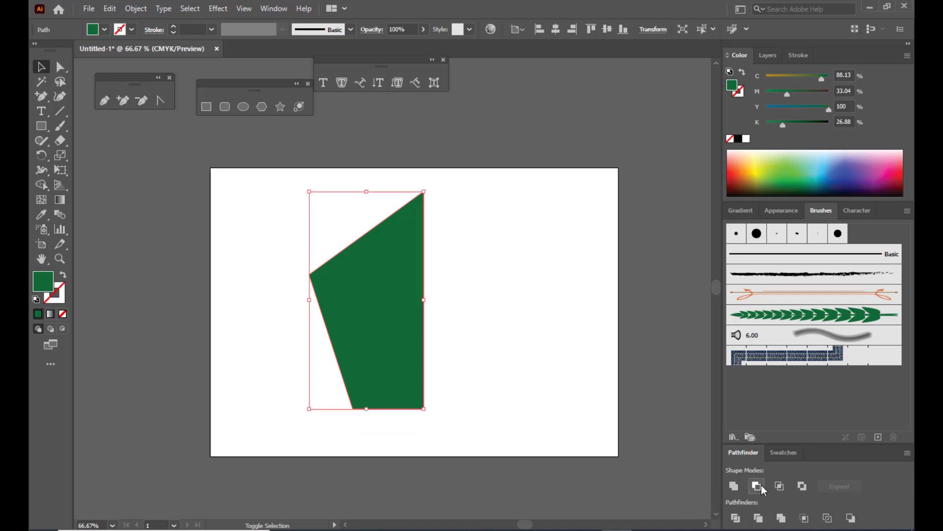
pyautogui.click(503, 151)
pyautogui.click(361, 276)
pyautogui.moveTo(400, 274); pyautogui.dragTo(400, 270)
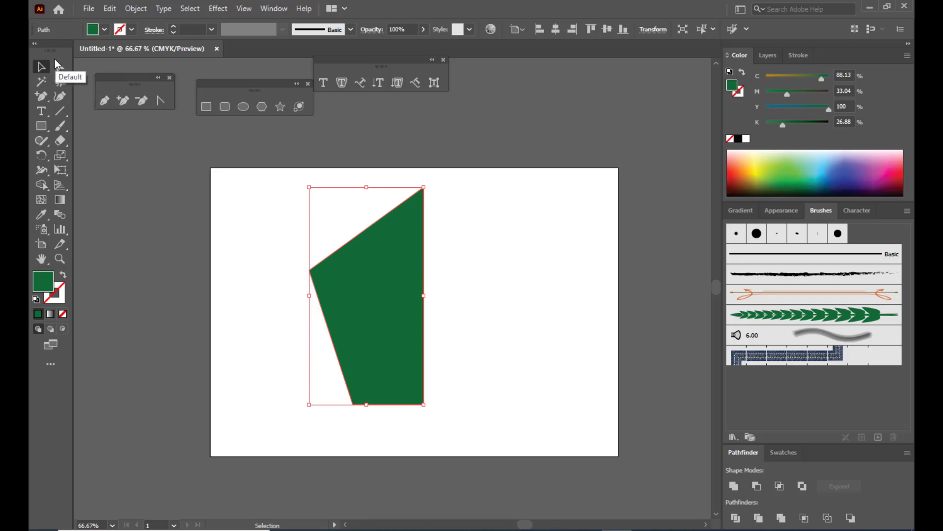
# Step: Pull the half shape's bottom-right anchor down into a point and move its lower-left anchor up and outward
pyautogui.click(61, 68)
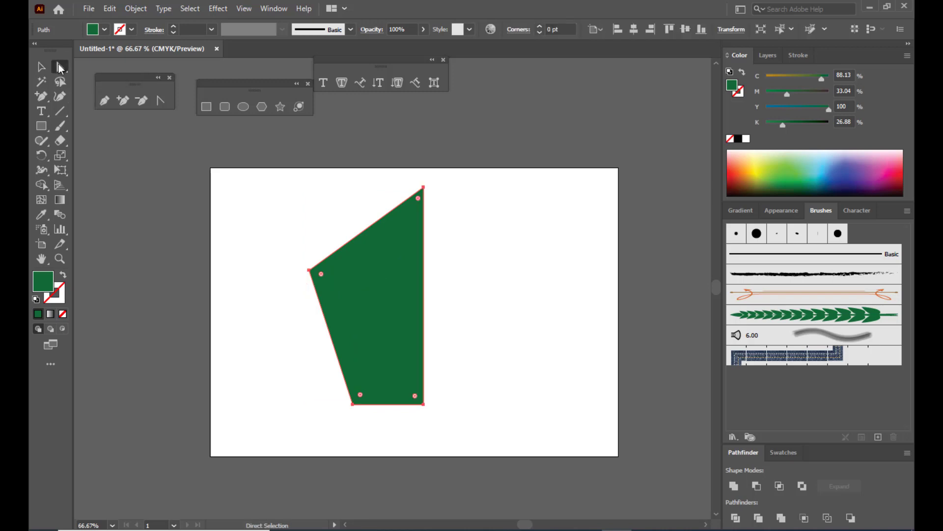
pyautogui.click(424, 405)
pyautogui.moveTo(424, 405); pyautogui.dragTo(420, 441)
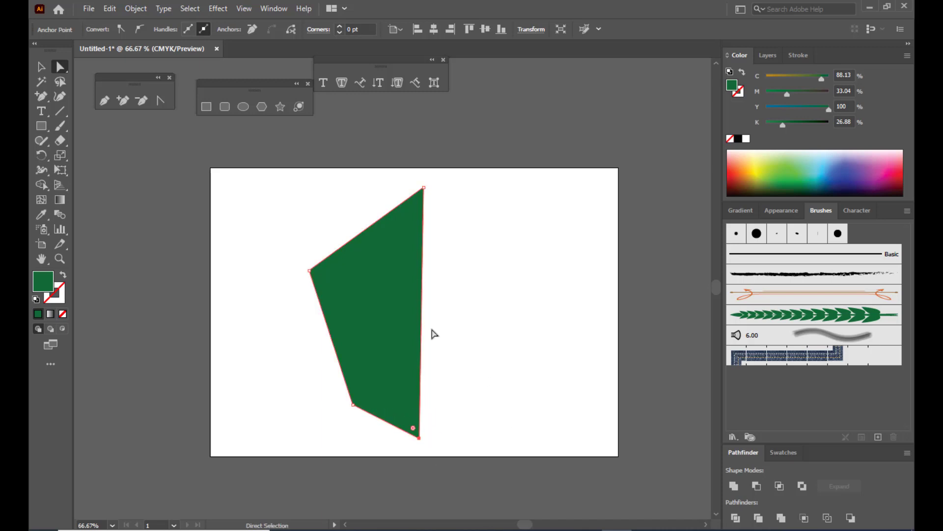
pyautogui.click(353, 404)
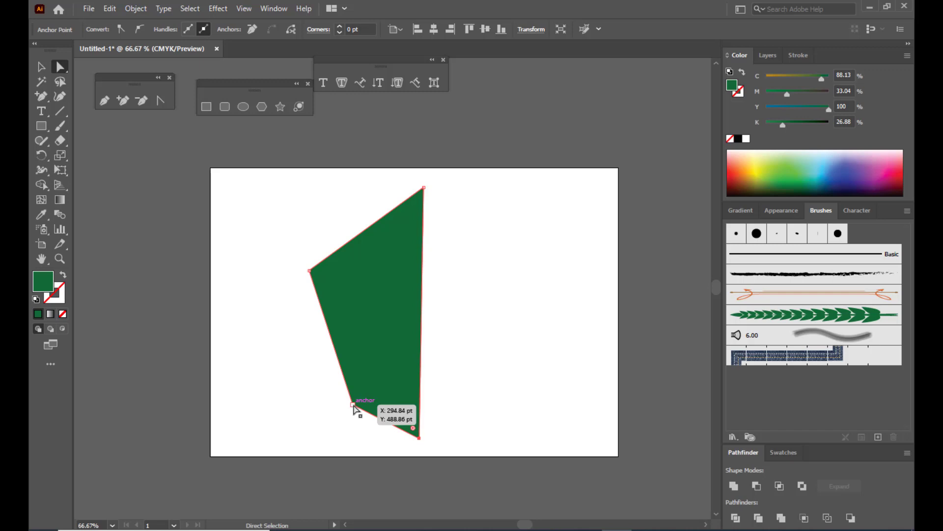
pyautogui.moveTo(352, 407); pyautogui.dragTo(329, 359)
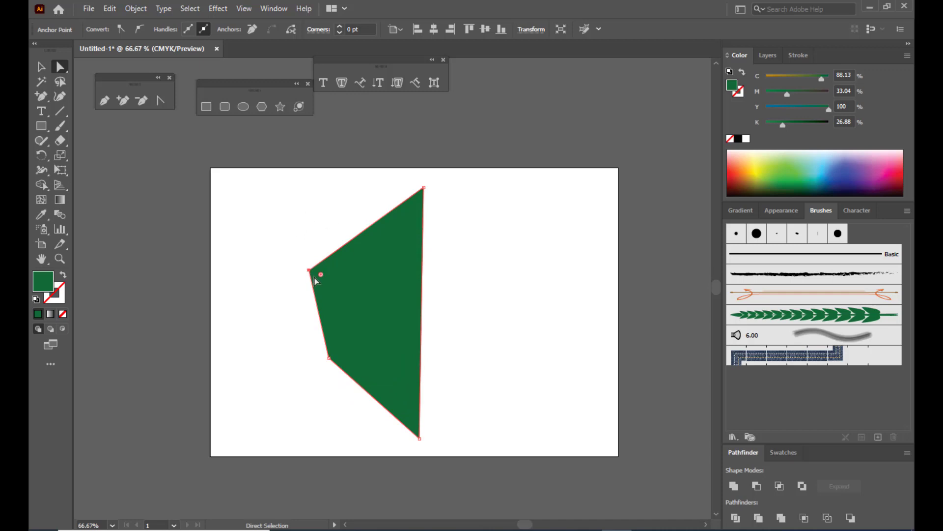
# Step: Convert the upper-left anchor to smooth, then raise it and break its upper handle so the top edge curves inward
pyautogui.click(140, 32)
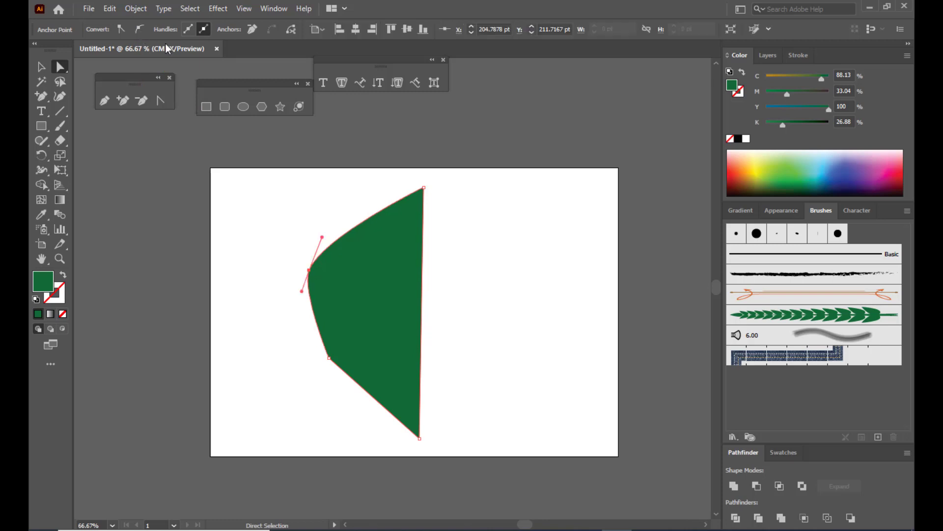
pyautogui.moveTo(311, 273); pyautogui.dragTo(298, 295)
pyautogui.moveTo(326, 228); pyautogui.dragTo(332, 215)
pyautogui.moveTo(313, 261); pyautogui.dragTo(317, 254)
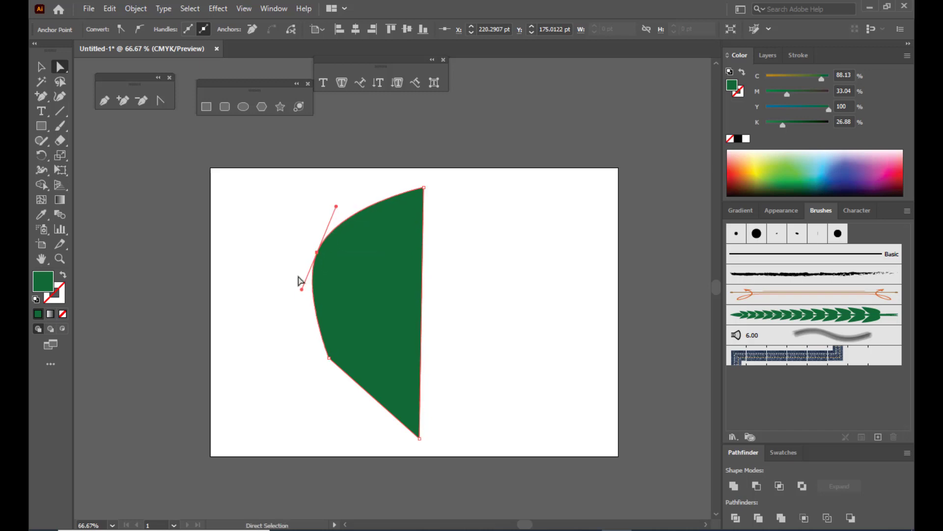
pyautogui.moveTo(298, 295); pyautogui.dragTo(297, 298)
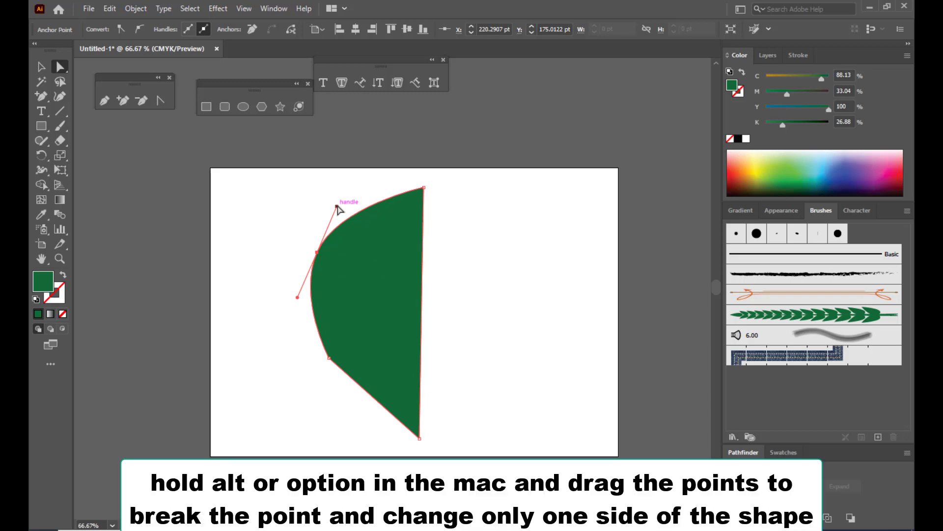
pyautogui.moveTo(337, 206); pyautogui.dragTo(395, 270)
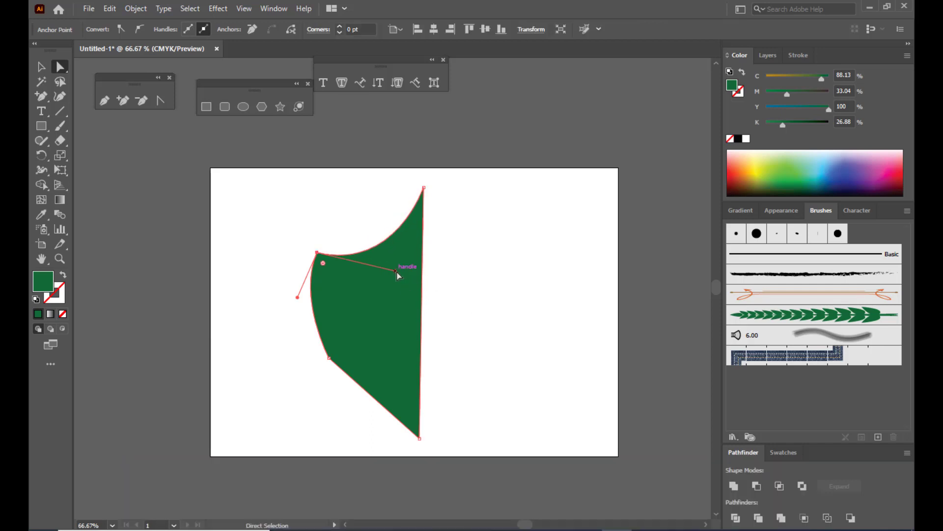
pyautogui.moveTo(317, 252); pyautogui.dragTo(319, 240)
# Step: Shift the lower-left anchor slightly, convert it to smooth, and extend its lower handle to round the bottom edge
pyautogui.click(329, 358)
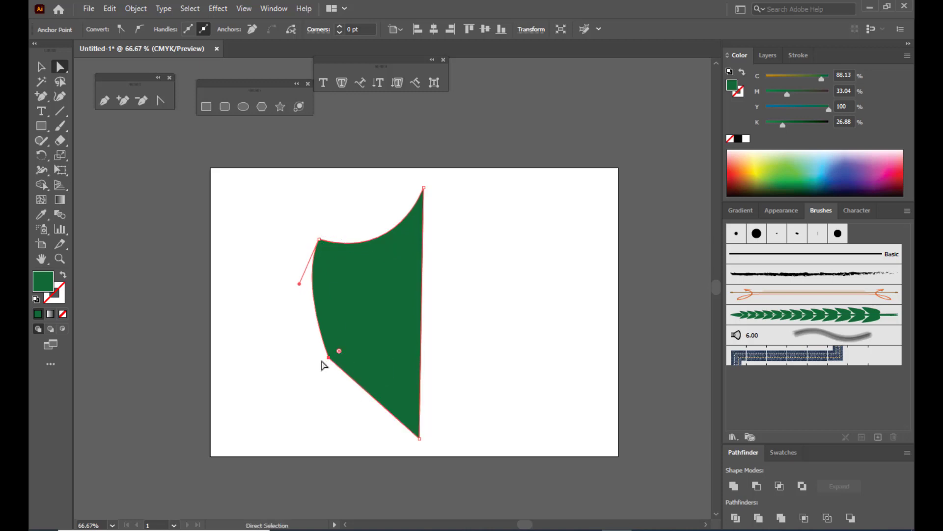
pyautogui.moveTo(329, 357); pyautogui.dragTo(333, 366)
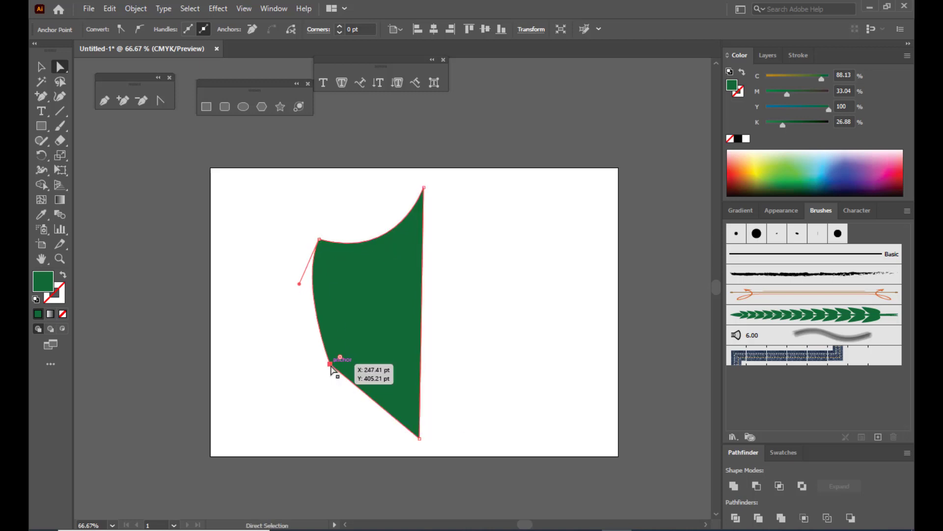
pyautogui.click(140, 30)
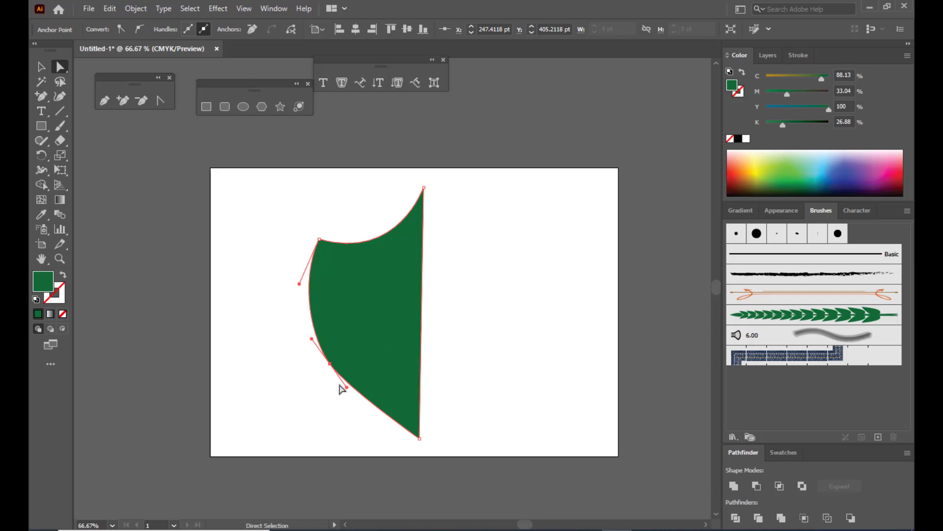
pyautogui.moveTo(331, 367); pyautogui.dragTo(366, 414)
pyautogui.moveTo(306, 344)
pyautogui.mouseDown()
pyautogui.moveTo(311, 353)
pyautogui.moveTo(311, 343)
pyautogui.mouseUp()
pyautogui.moveTo(358, 421); pyautogui.dragTo(372, 424)
pyautogui.click(487, 368)
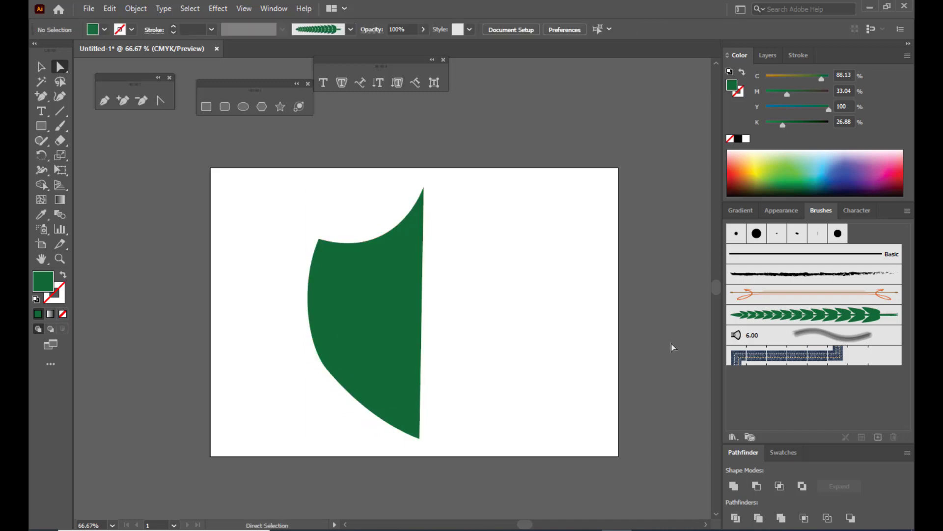
# Step: Refine the lower-left anchor's position and handles to make the shield half's outer side slightly fuller
pyautogui.click(326, 368)
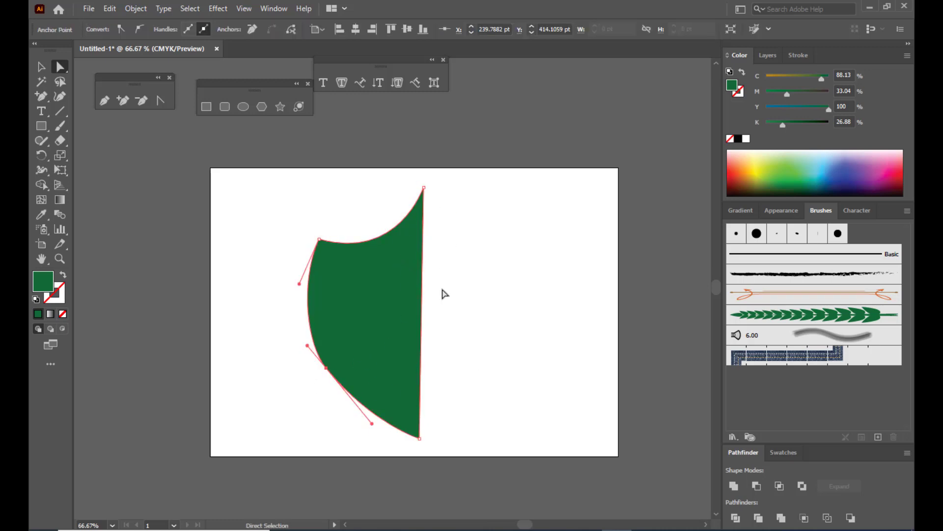
pyautogui.moveTo(307, 345); pyautogui.dragTo(303, 340)
pyautogui.moveTo(372, 424); pyautogui.dragTo(374, 430)
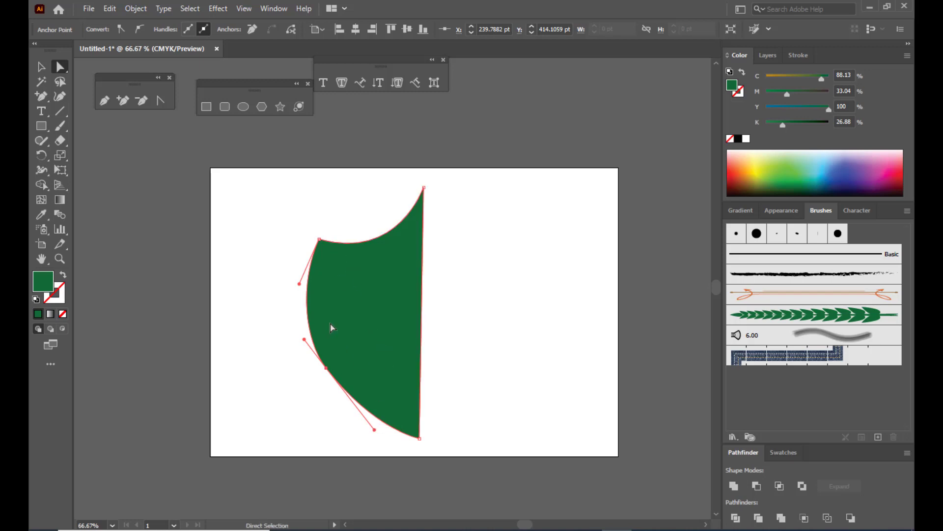
pyautogui.click(529, 281)
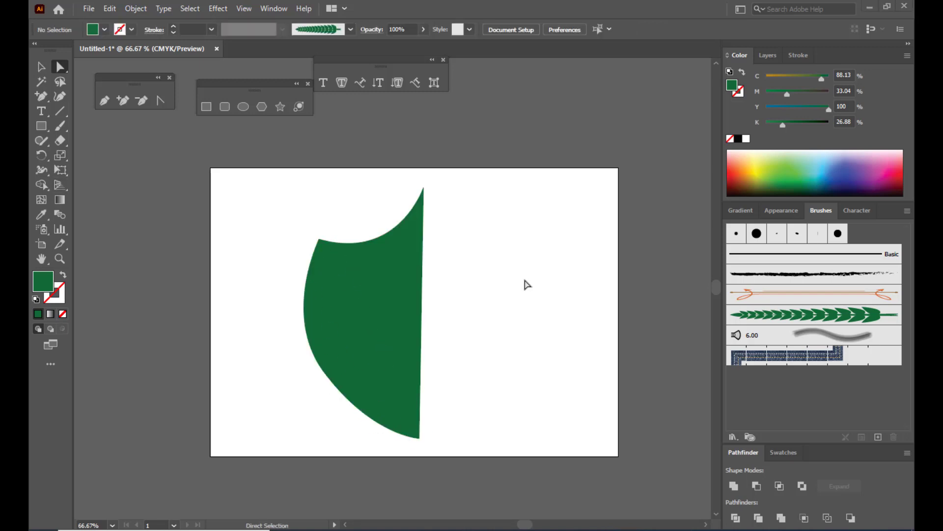
# Step: Duplicate the shield half beside the original and reflect the copy across the vertical axis
pyautogui.click(394, 271)
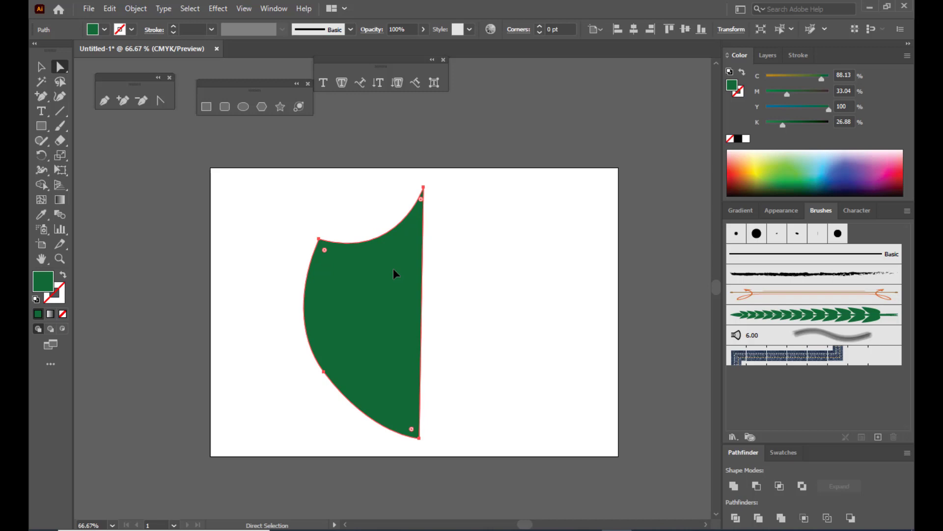
pyautogui.click(42, 69)
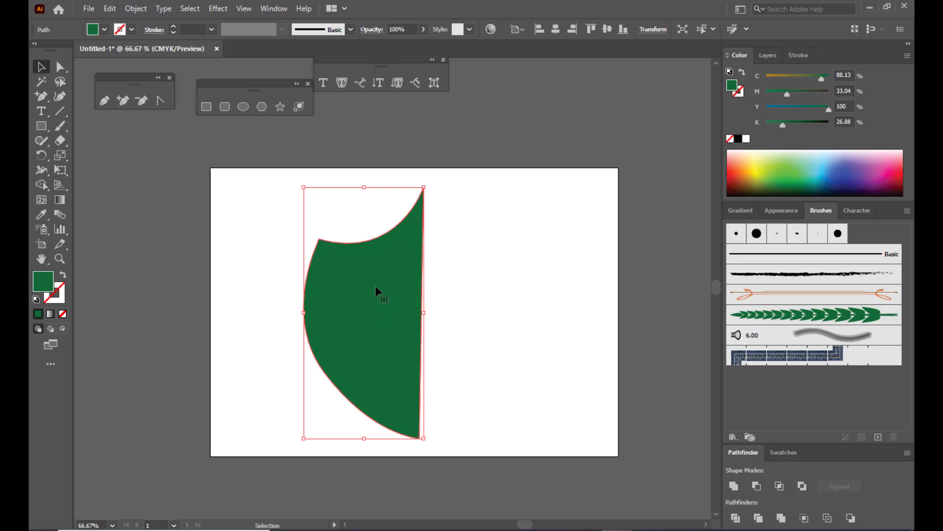
pyautogui.moveTo(374, 290); pyautogui.dragTo(499, 295)
pyautogui.rightClick(500, 294)
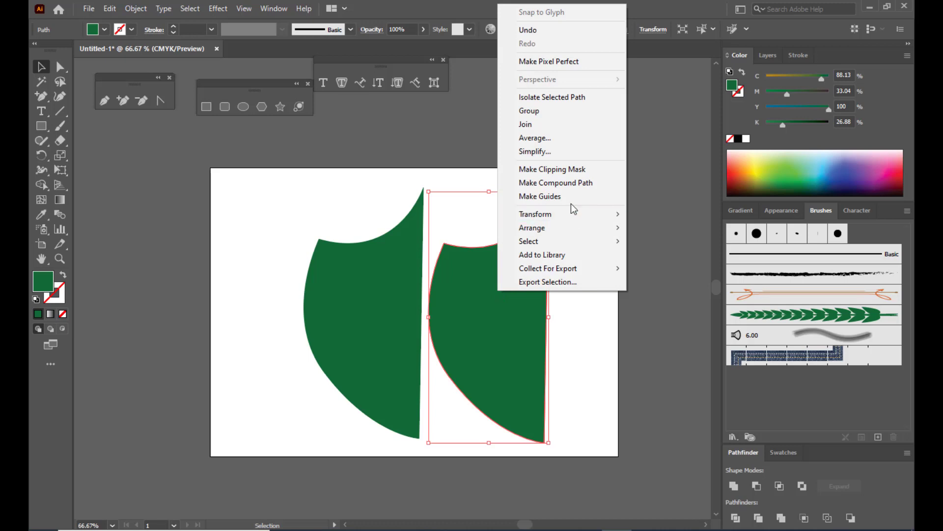
pyautogui.moveTo(567, 215)
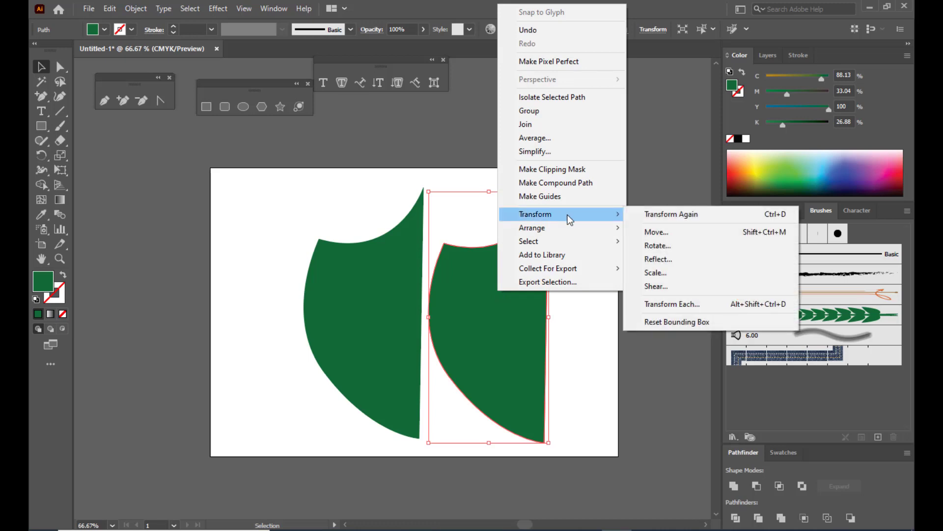
pyautogui.click(677, 258)
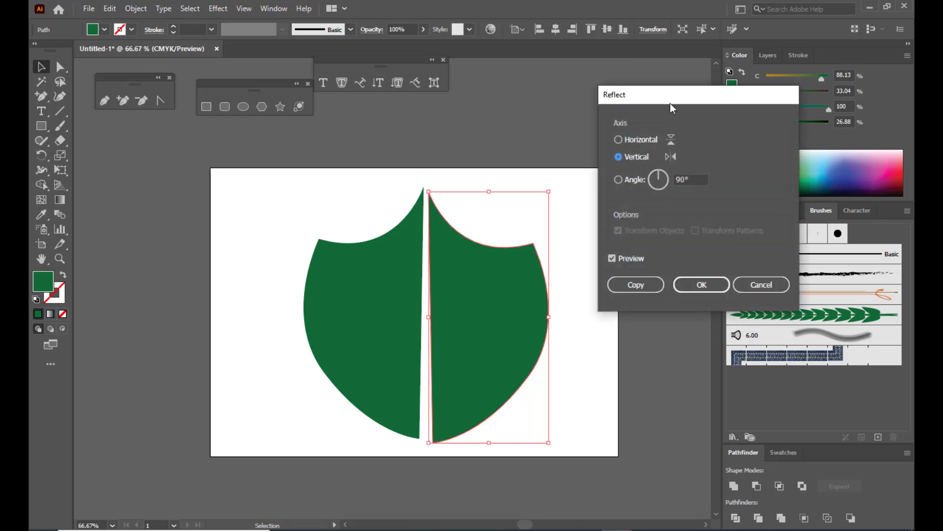
pyautogui.click(691, 285)
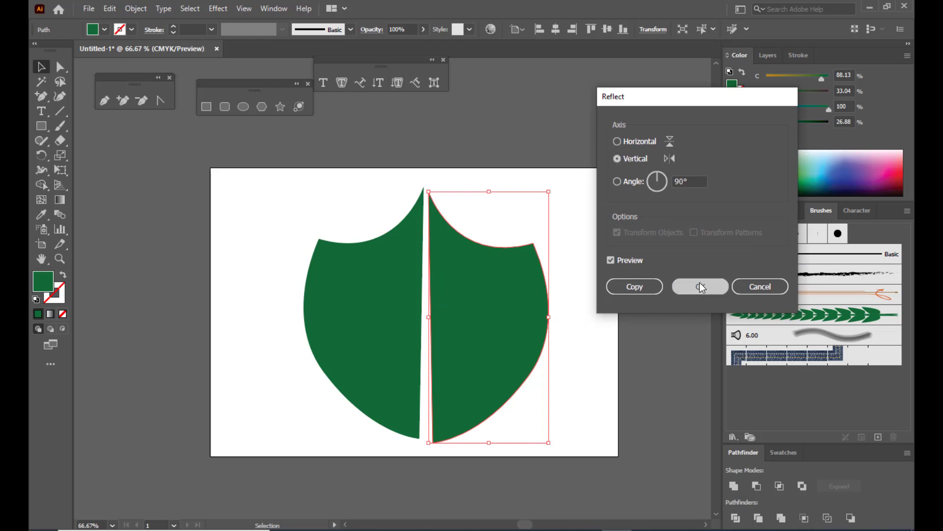
# Step: Place the mirrored half against the original at the top point and snap its bottom inner anchor to the original's to close the gap
pyautogui.moveTo(465, 293); pyautogui.dragTo(460, 289)
pyautogui.click(60, 67)
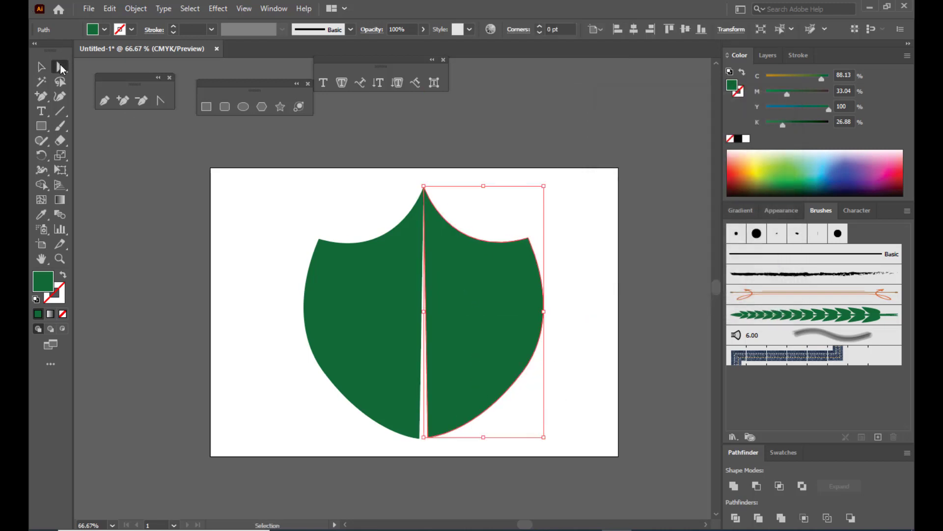
pyautogui.scroll(-5, 496, 328)
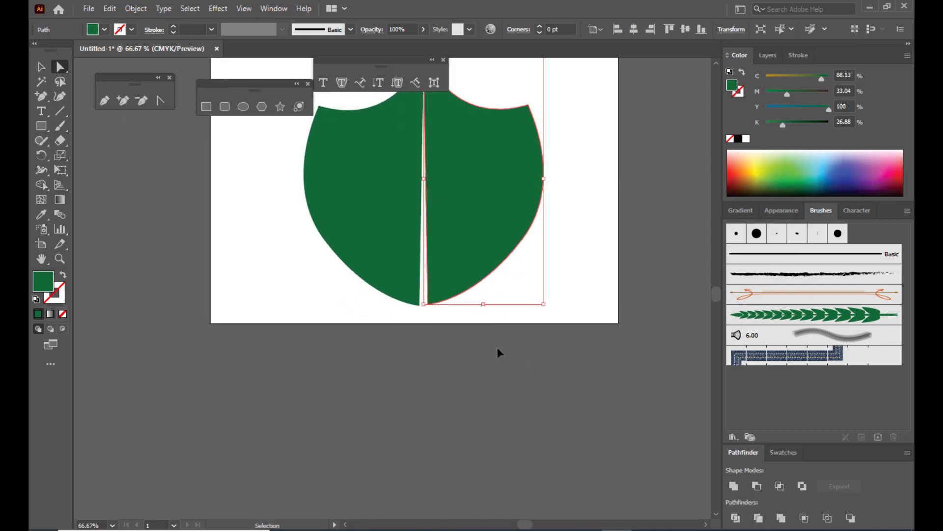
pyautogui.scroll(2, 497, 347)
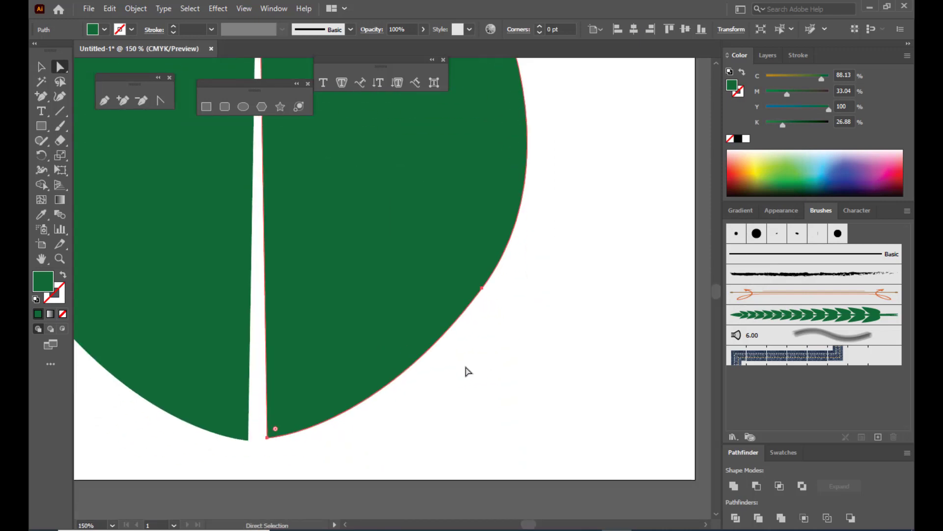
pyautogui.press('space')
pyautogui.moveTo(425, 344); pyautogui.dragTo(656, 277)
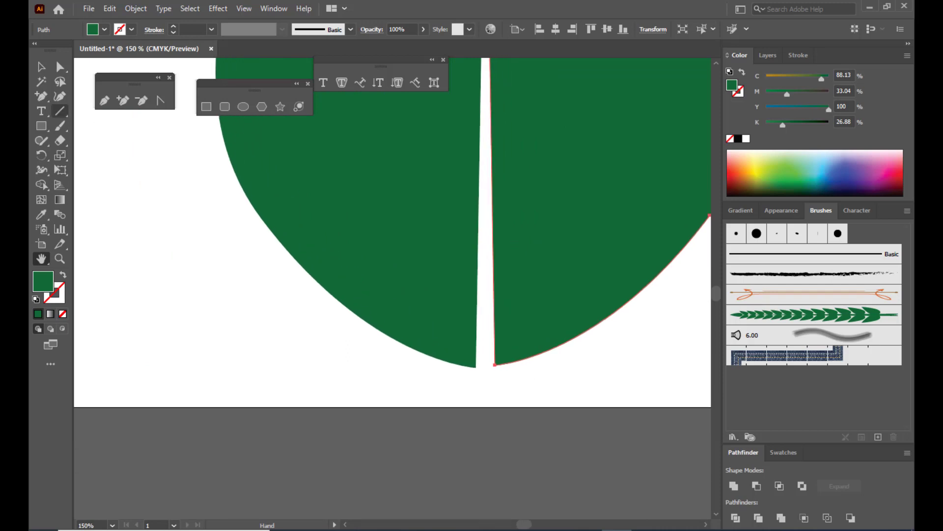
pyautogui.click(494, 364)
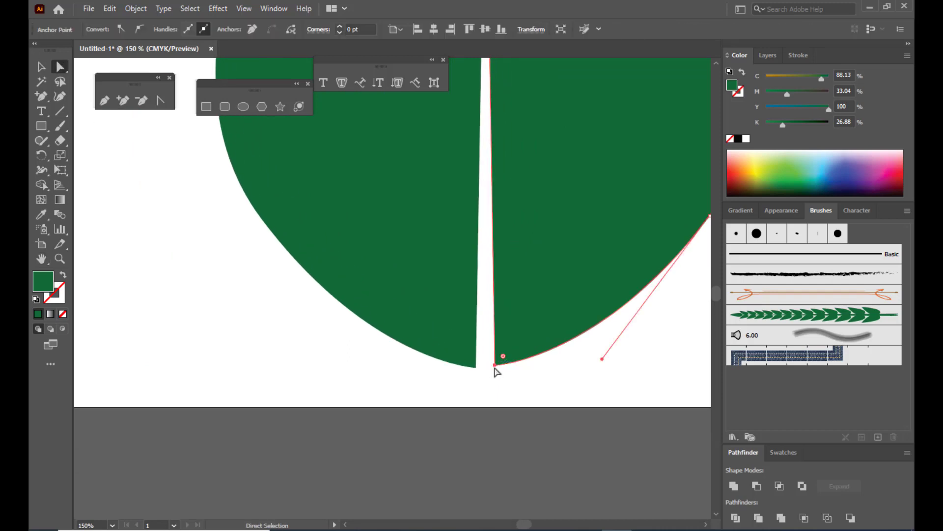
pyautogui.moveTo(494, 365); pyautogui.dragTo(485, 369)
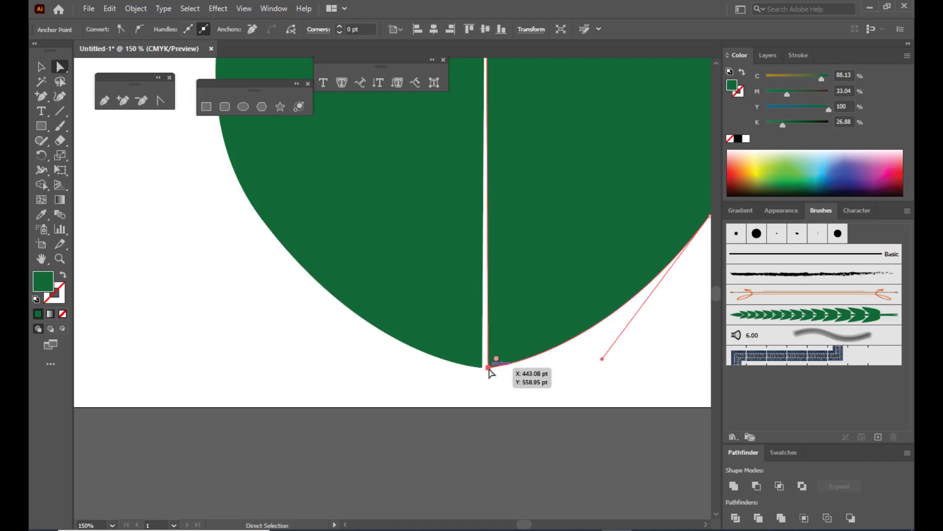
pyautogui.moveTo(488, 368); pyautogui.dragTo(482, 371)
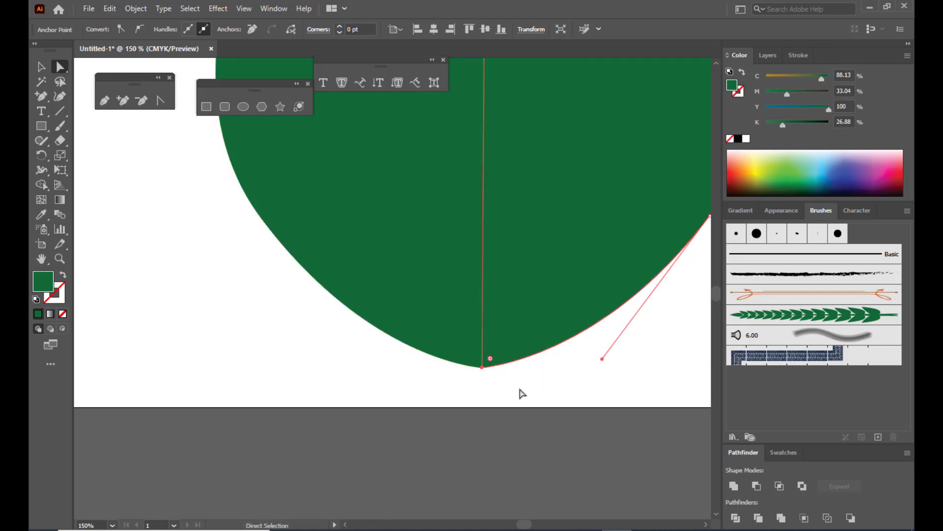
pyautogui.scroll(2, 531, 380)
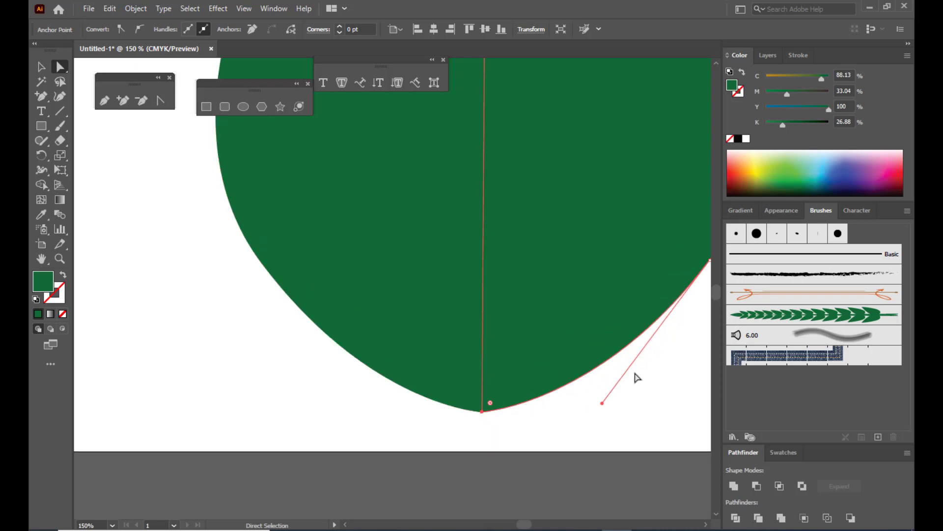
pyautogui.hotkey('ctrl', '-')
pyautogui.hotkey('ctrl', '-')
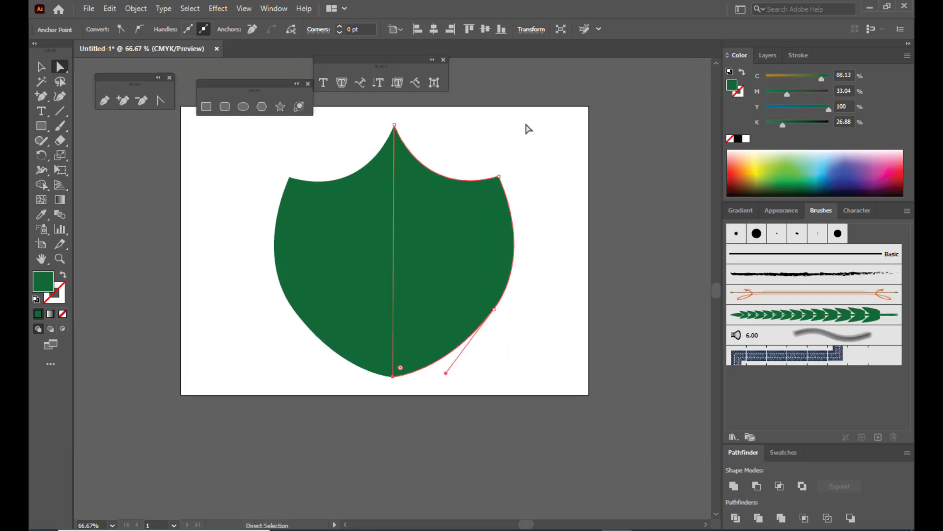
pyautogui.click(528, 129)
# Step: Unite the two shield halves into a single shape
pyautogui.press('v')
pyautogui.scroll(2, 589, 173)
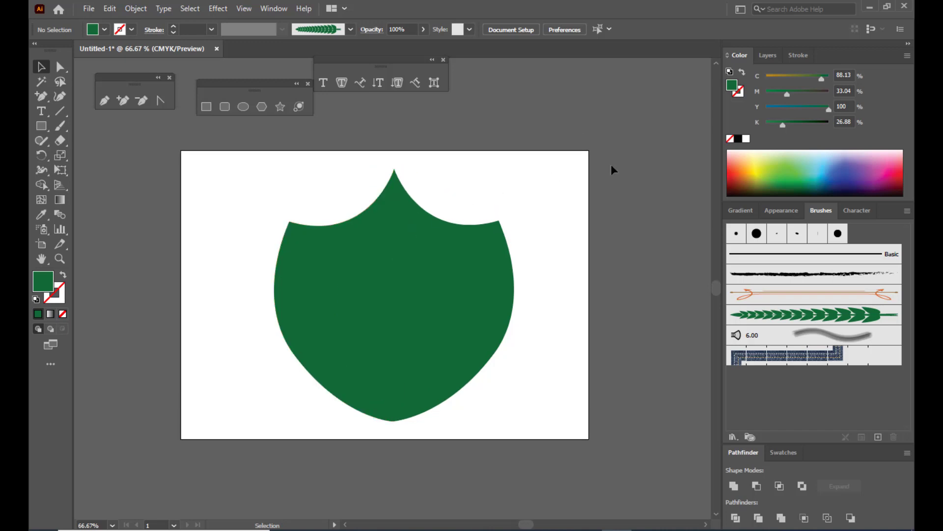
pyautogui.click(426, 253)
pyautogui.keyDown('shift'); pyautogui.click(311, 238); pyautogui.keyUp('shift')
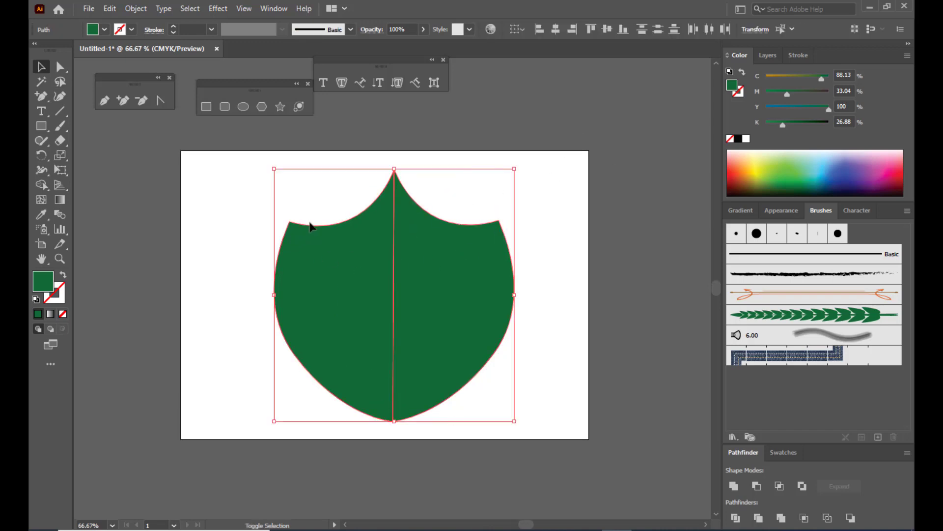
pyautogui.click(734, 486)
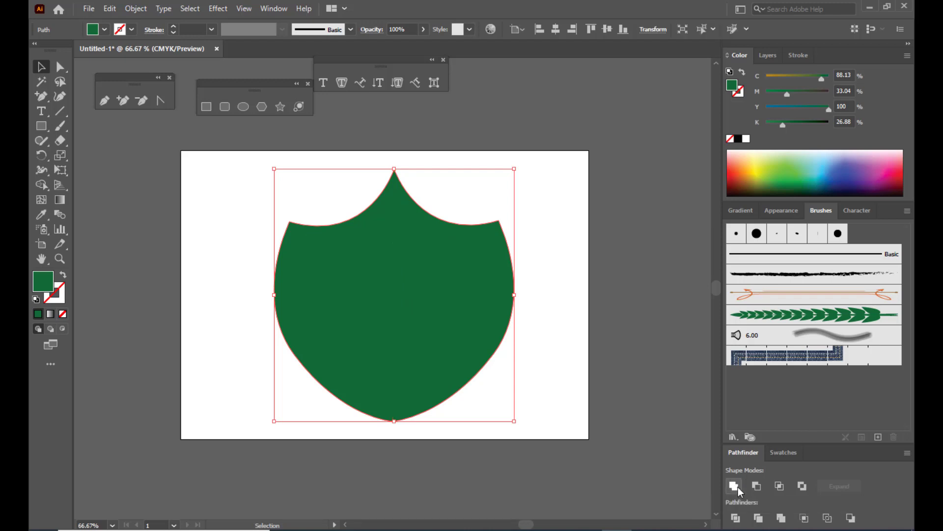
pyautogui.click(555, 235)
# Step: Pull the shield's bottom centre anchor slightly downward to sharpen the lower tip
pyautogui.scroll(-2, 560, 255)
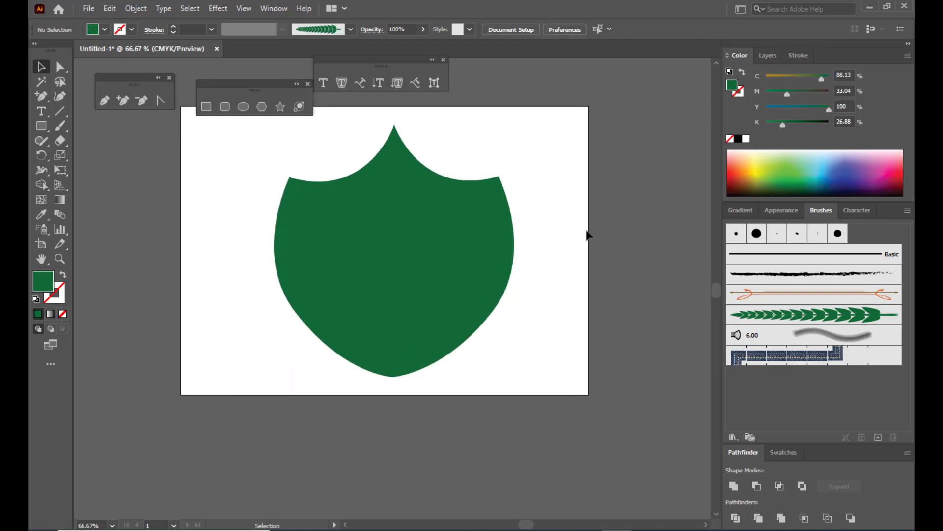
pyautogui.scroll(-2, 373, 187)
pyautogui.scroll(1, 453, 295)
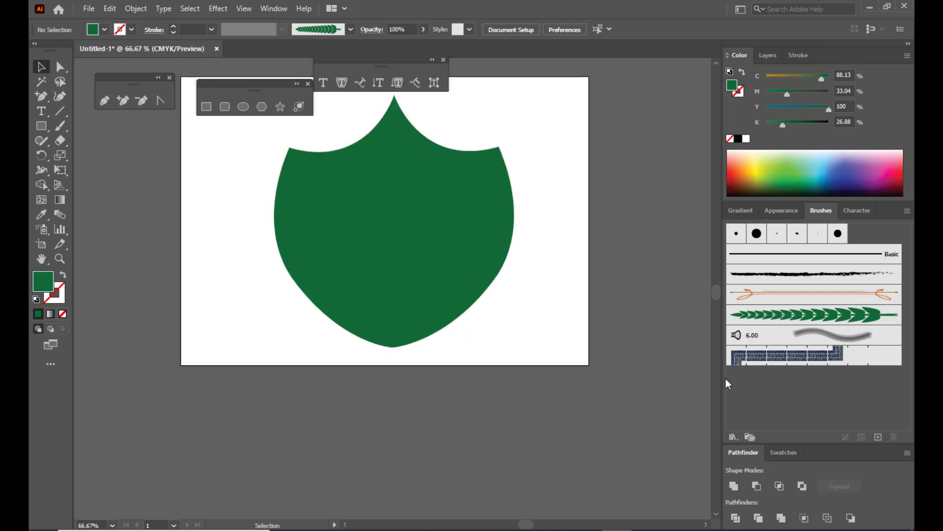
pyautogui.hotkey('ctrl', '+')
pyautogui.hotkey('ctrl', '+')
pyautogui.scroll(-8, 413, 342)
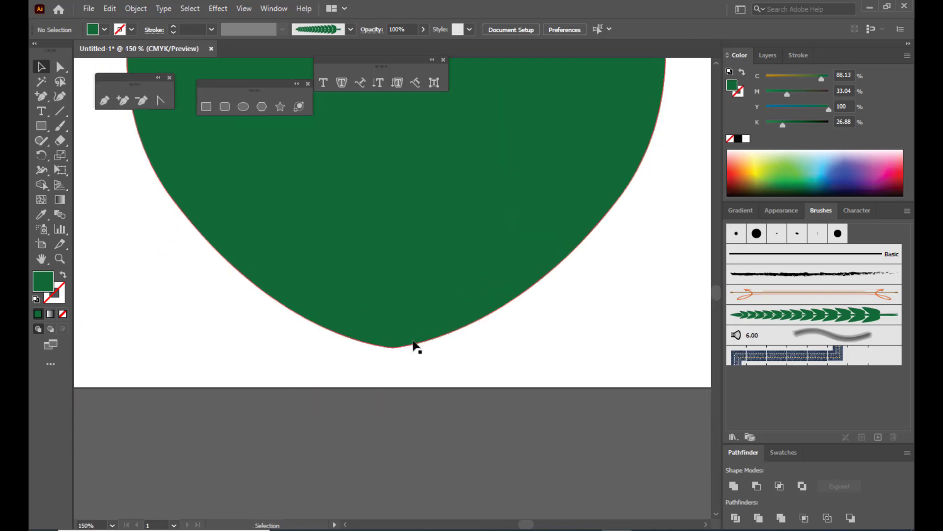
pyautogui.click(60, 259)
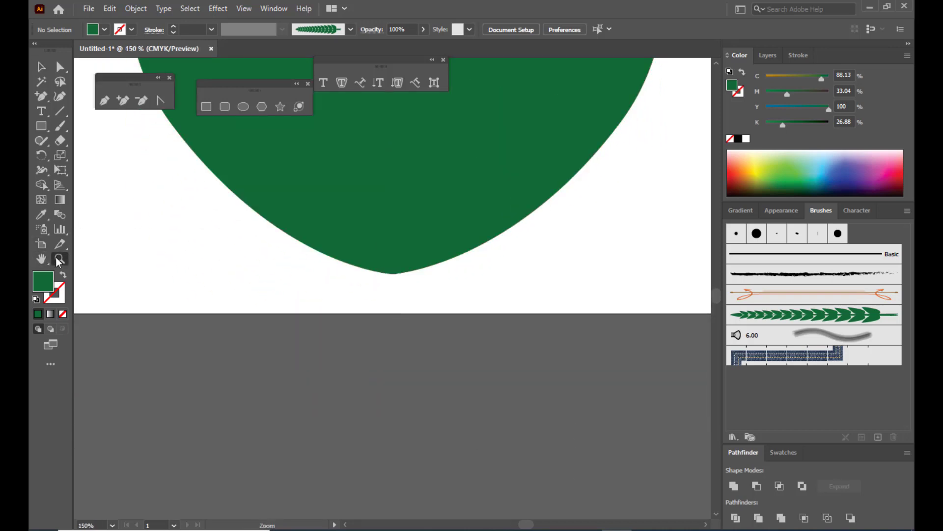
pyautogui.moveTo(390, 267); pyautogui.dragTo(647, 478)
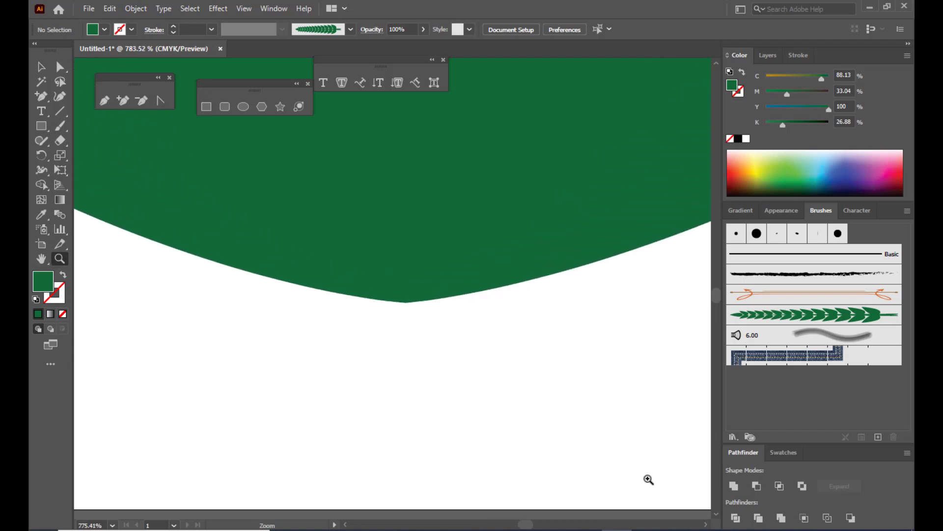
pyautogui.click(60, 67)
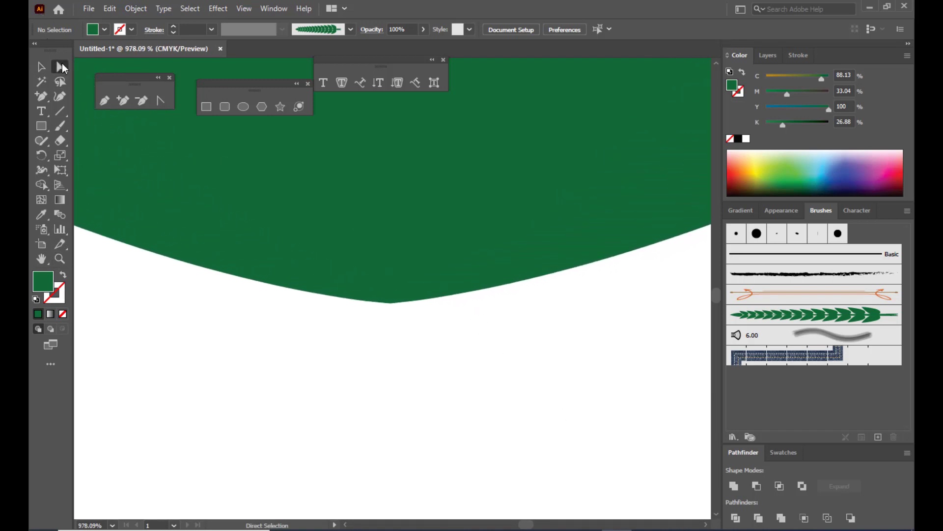
pyautogui.click(390, 303)
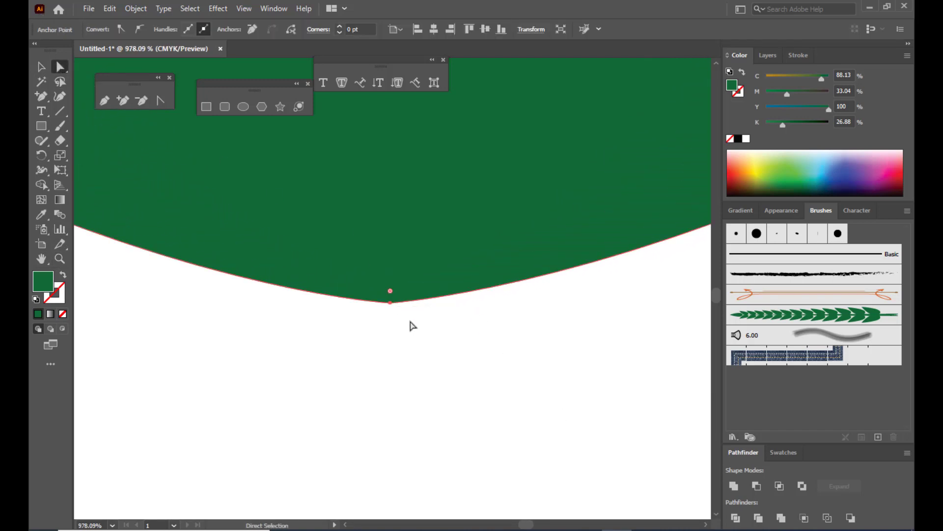
pyautogui.moveTo(391, 304); pyautogui.dragTo(394, 367)
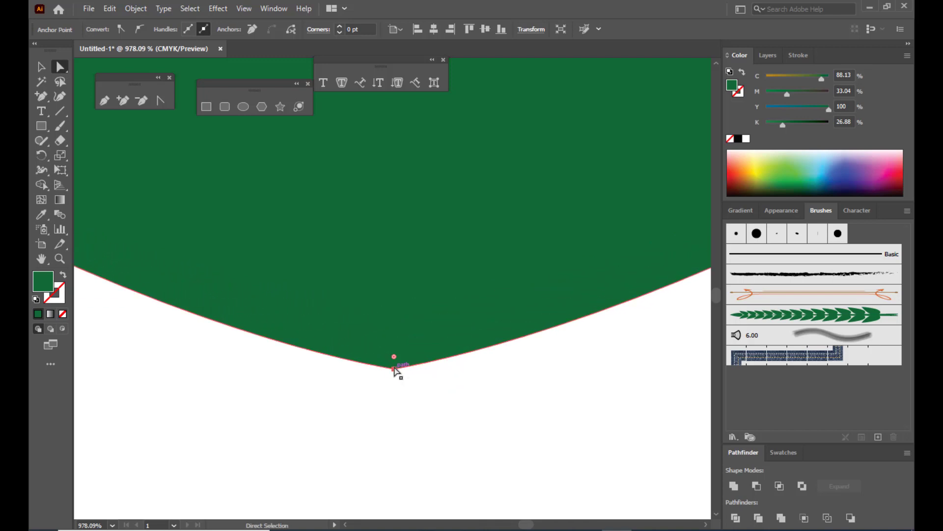
# Step: Examine the whole shield's outline and its bottom tip
pyautogui.hotkey('ctrl', '-')
pyautogui.hotkey('ctrl', '-')
pyautogui.hotkey('ctrl', '-')
pyautogui.hotkey('ctrl', '-')
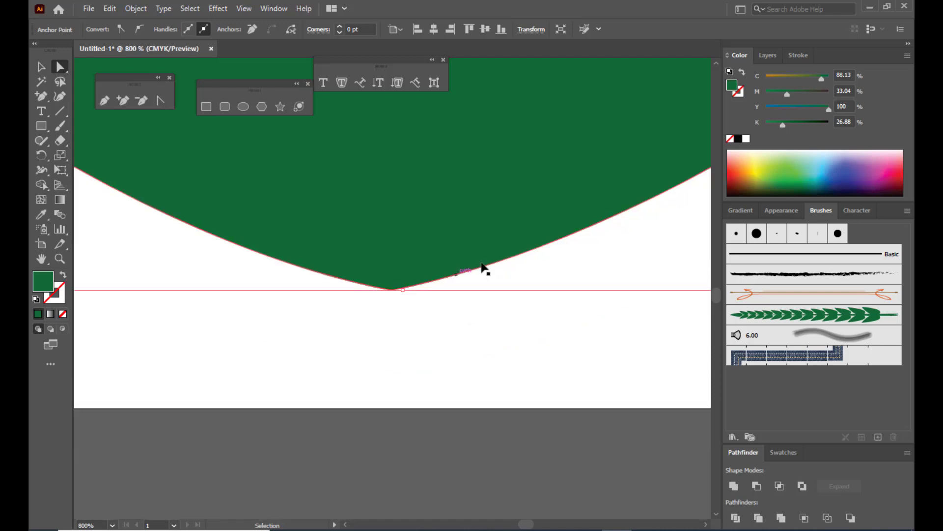
pyautogui.hotkey('ctrl', '-')
pyautogui.hotkey('ctrl', '-')
pyautogui.hotkey('ctrl', '-')
pyautogui.hotkey('ctrl', '-')
pyautogui.hotkey('ctrl', '-')
pyautogui.hotkey('ctrl', '-')
pyautogui.hotkey('ctrl', '+')
pyautogui.hotkey('ctrl', '+')
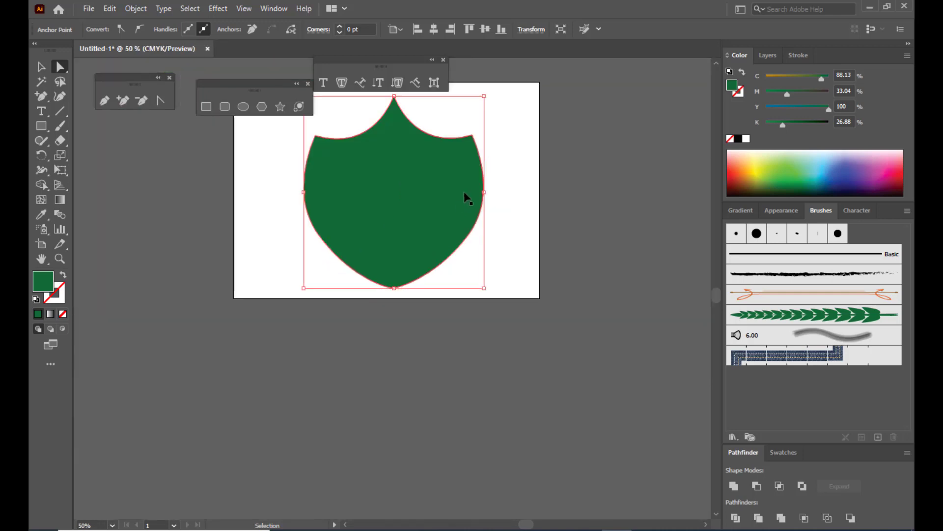
pyautogui.scroll(3, 469, 193)
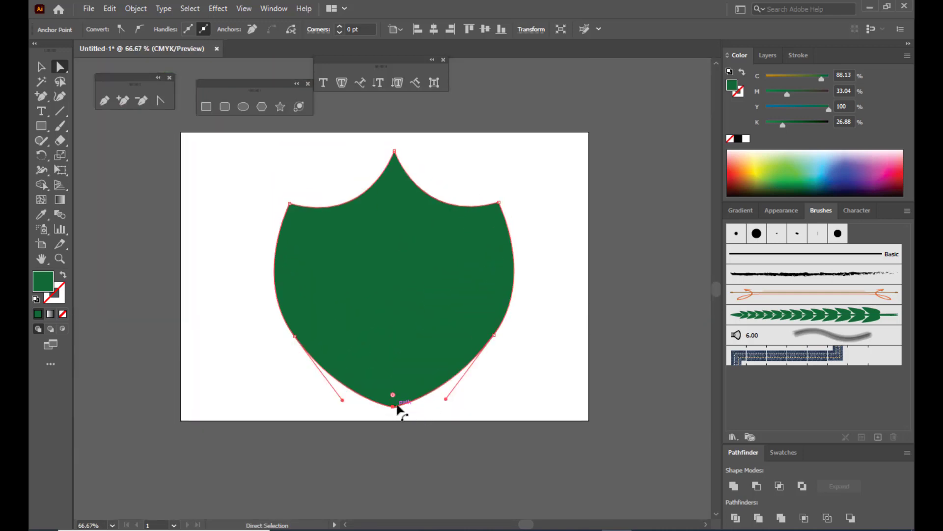
pyautogui.click(399, 418)
pyautogui.click(394, 407)
# Step: Enlarge the whole shield slightly around its centre
pyautogui.press('v')
pyautogui.click(446, 230)
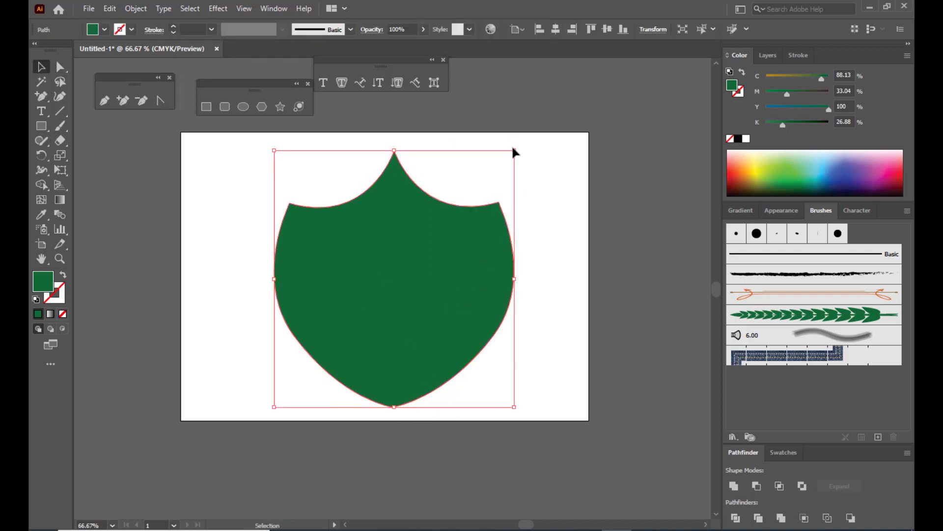
pyautogui.moveTo(513, 149); pyautogui.dragTo(518, 147)
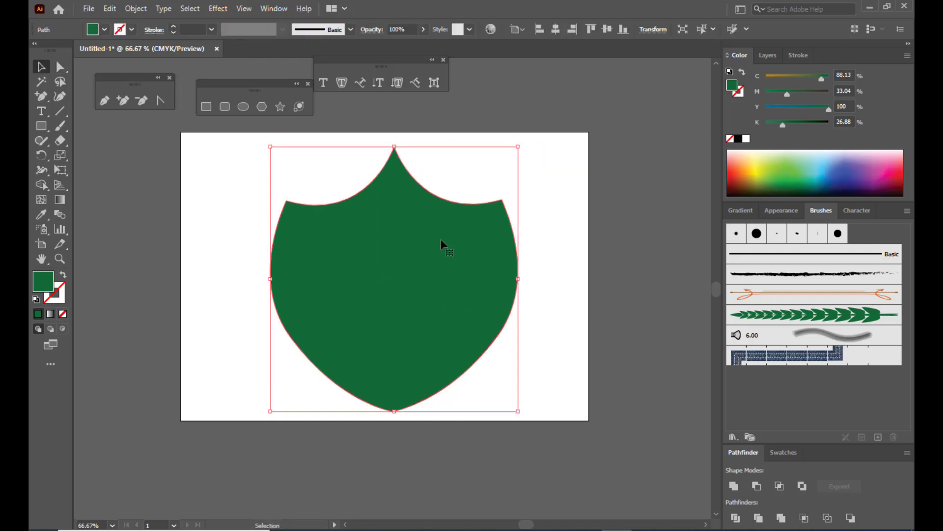
pyautogui.click(611, 221)
pyautogui.scroll(2, 508, 217)
# Step: Scale the shield down around its centre to leave wider margins on the artboard
pyautogui.click(419, 274)
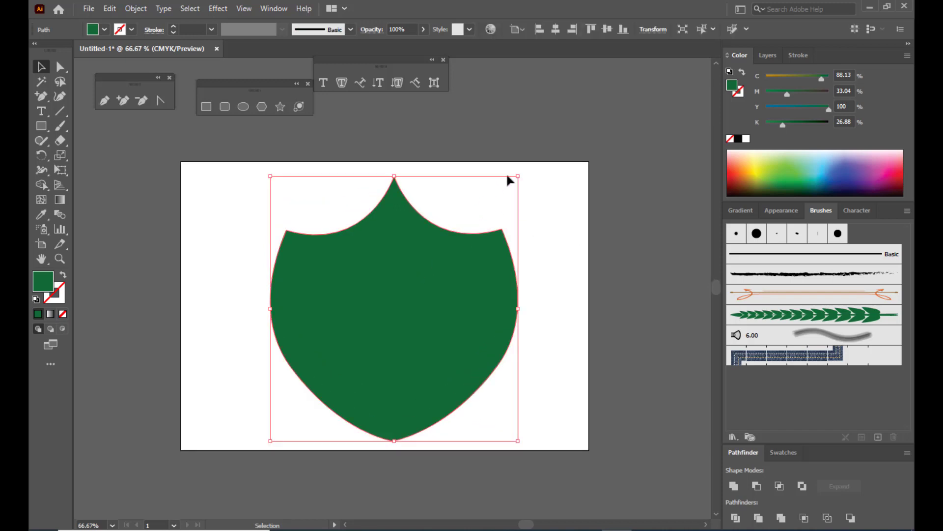
pyautogui.hotkey('ctrl', 'z')
pyautogui.click(484, 262)
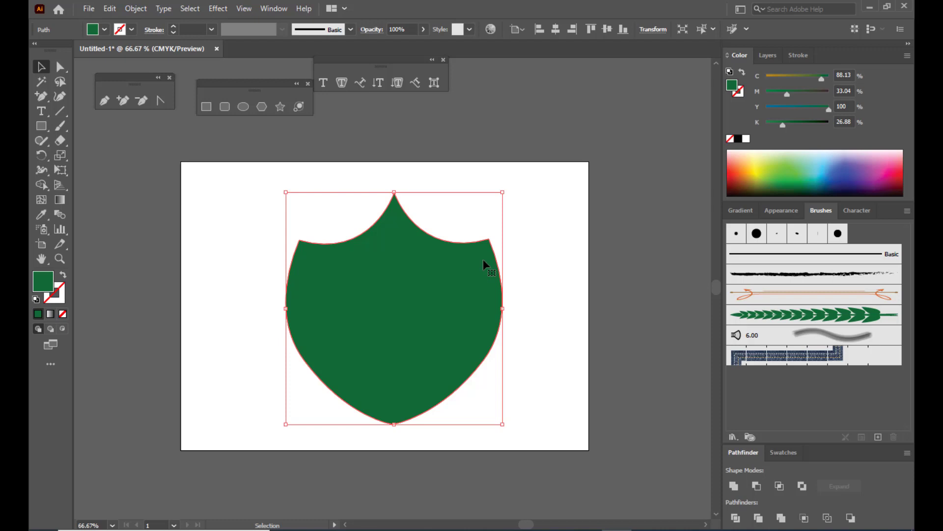
# Step: Open the Offset Path settings for the shield and its offset value for editing
pyautogui.click(134, 8)
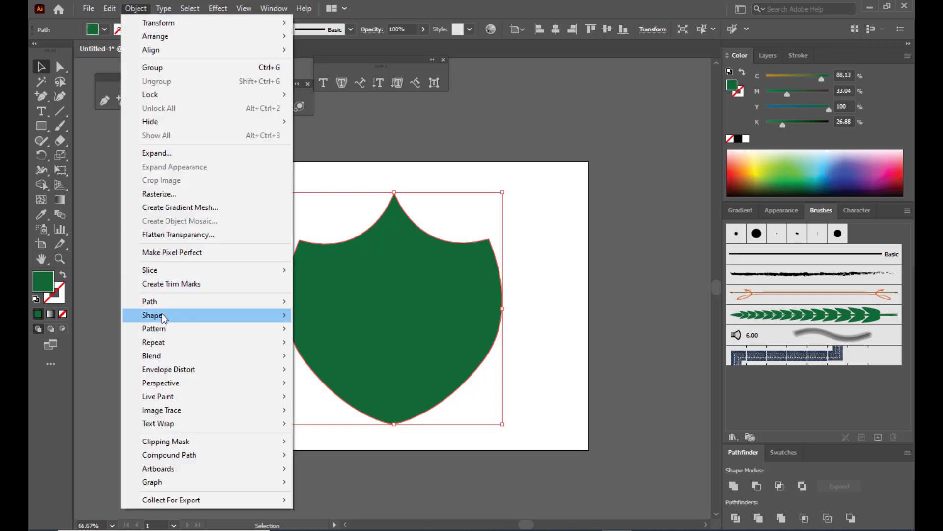
pyautogui.moveTo(174, 301)
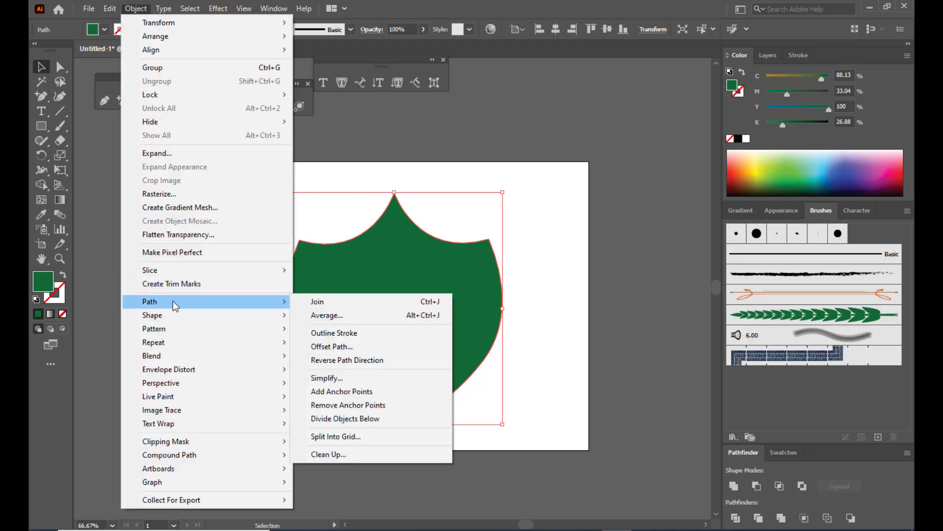
pyautogui.click(349, 347)
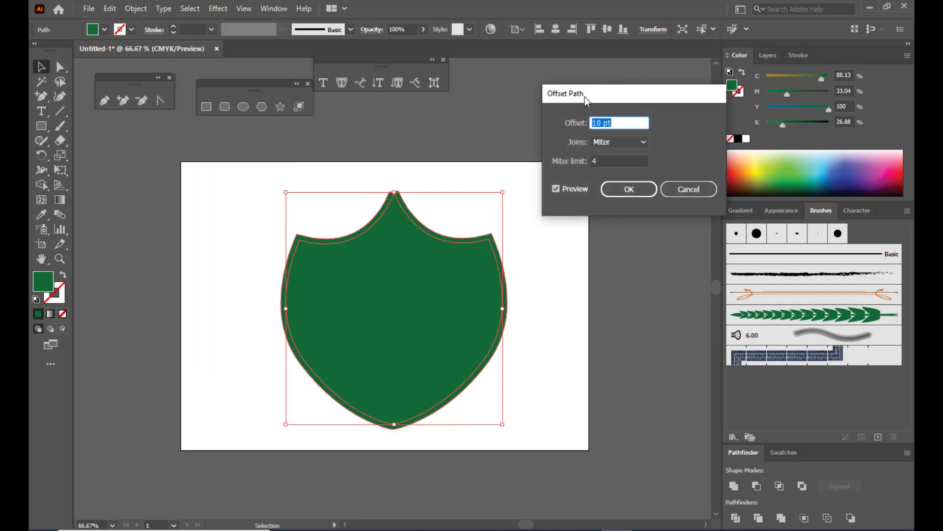
pyautogui.moveTo(585, 97)
pyautogui.mouseDown()
pyautogui.moveTo(603, 93)
pyautogui.moveTo(585, 102)
pyautogui.mouseUp()
pyautogui.click(587, 137)
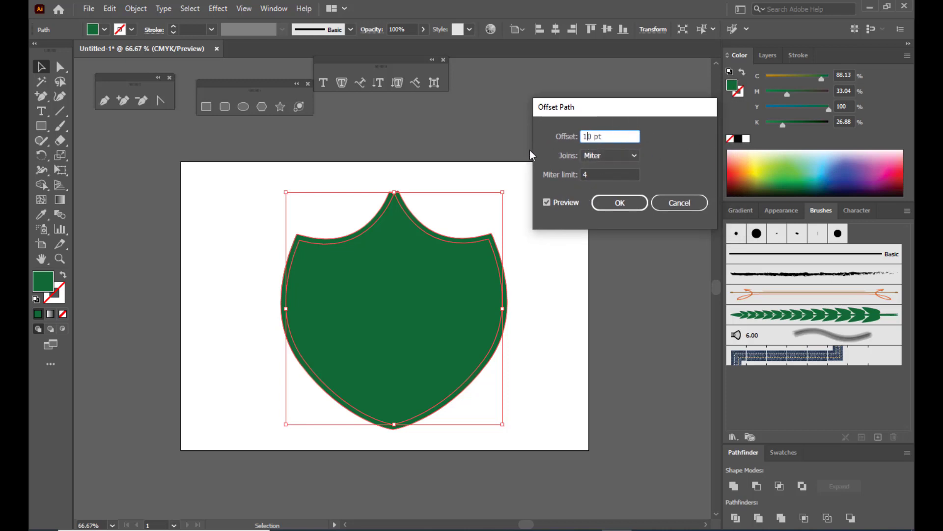
# Step: Offset the green shield's path by -32 pt with miter joins and fill the inner copy bright yellow, about C7 M0 Y95 K0
pyautogui.press('Down')
pyautogui.press('Down')
pyautogui.press('Down')
pyautogui.press('Down')
pyautogui.press('Down')
pyautogui.press('Down')
pyautogui.press('Down')
pyautogui.press('Down')
pyautogui.press('Down')
pyautogui.press('Down')
pyautogui.press('Down')
pyautogui.press('Down')
pyautogui.press('Down')
pyautogui.press('Down')
pyautogui.press('Down')
pyautogui.press('Down')
pyautogui.press('Down')
pyautogui.press('Down')
pyautogui.press('Down')
pyautogui.press('Down')
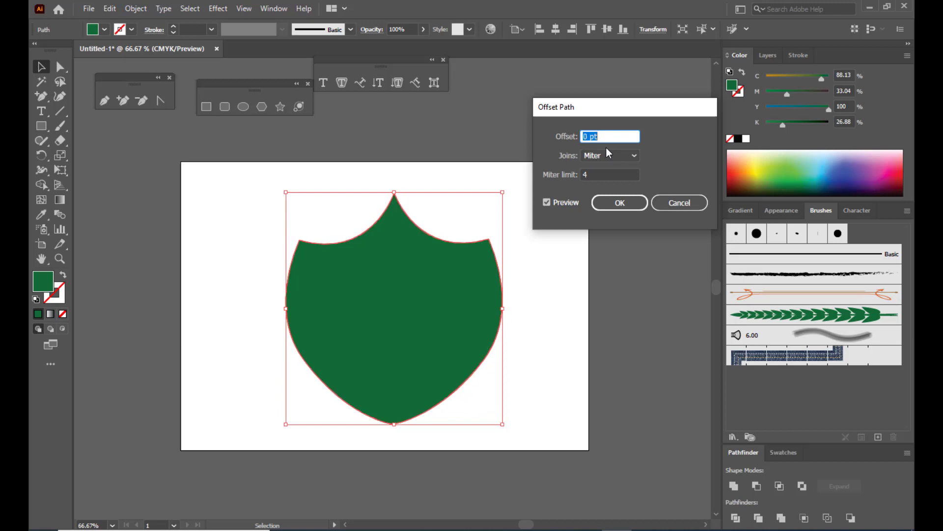
pyautogui.press('Down')
pyautogui.press('Down')
pyautogui.press('Down')
pyautogui.press('Down')
pyautogui.press('Down')
pyautogui.press('Down')
pyautogui.press('Down')
pyautogui.press('Down')
pyautogui.press('Down')
pyautogui.press('Down')
pyautogui.press('Down')
pyautogui.press('Down')
pyautogui.press('Down')
pyautogui.press('Down')
pyautogui.press('Down')
pyautogui.press('Down')
pyautogui.press('Down')
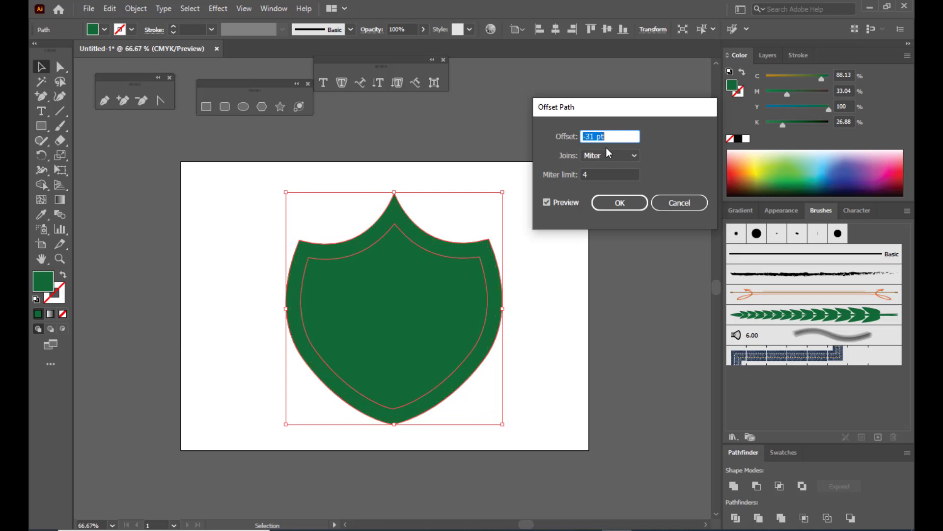
pyautogui.press('Up')
pyautogui.press('Up')
pyautogui.press('Down')
pyautogui.press('Down')
pyautogui.moveTo(611, 105); pyautogui.dragTo(618, 101)
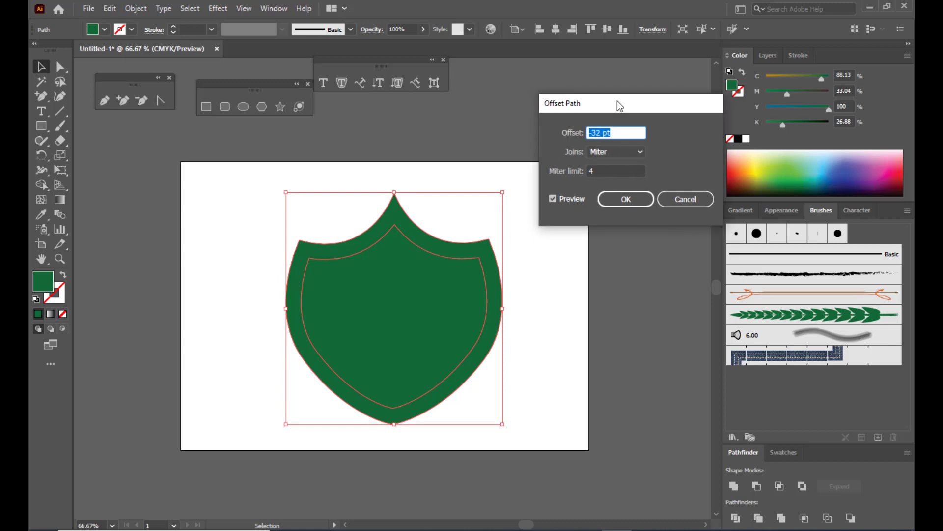
pyautogui.click(627, 201)
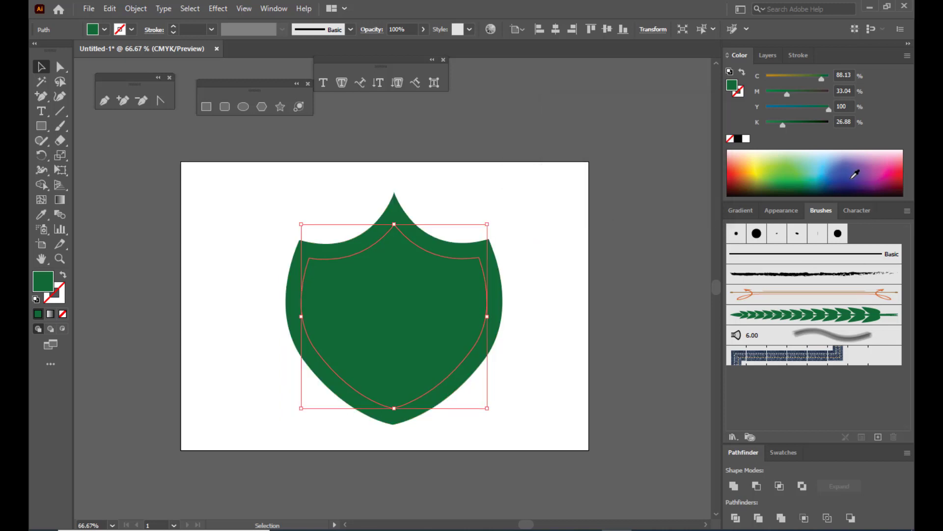
pyautogui.click(760, 165)
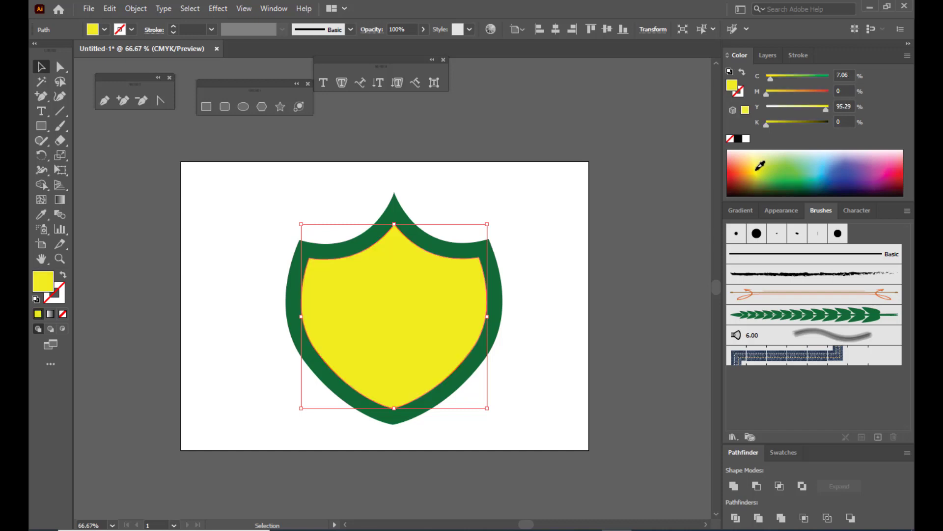
pyautogui.click(535, 127)
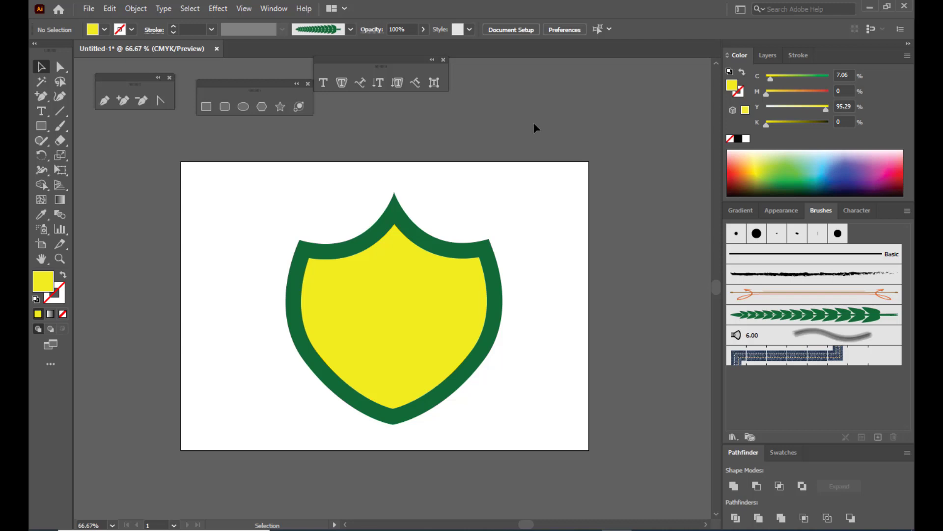
# Step: Offset the yellow shield's path by -24 pt and fill the new innermost shape dark blue, about C97 M65 Y31 K12
pyautogui.click(437, 322)
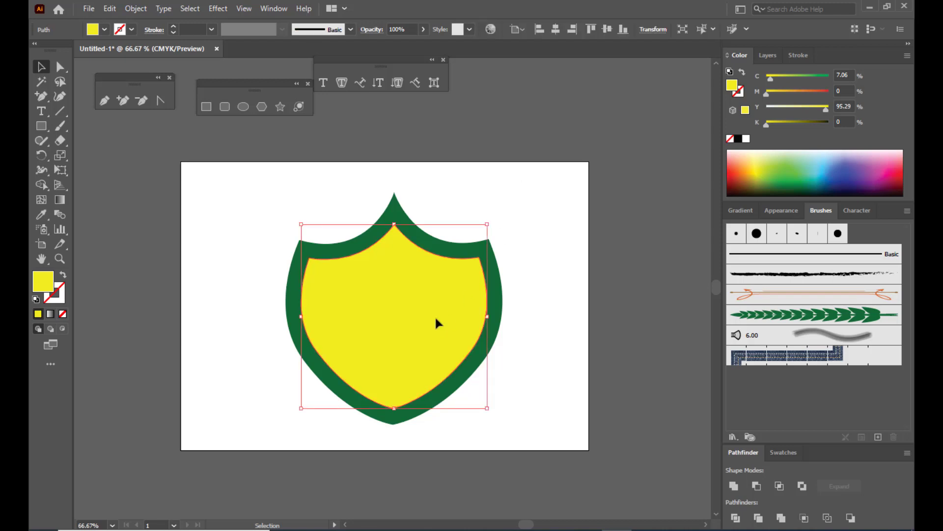
pyautogui.click(135, 8)
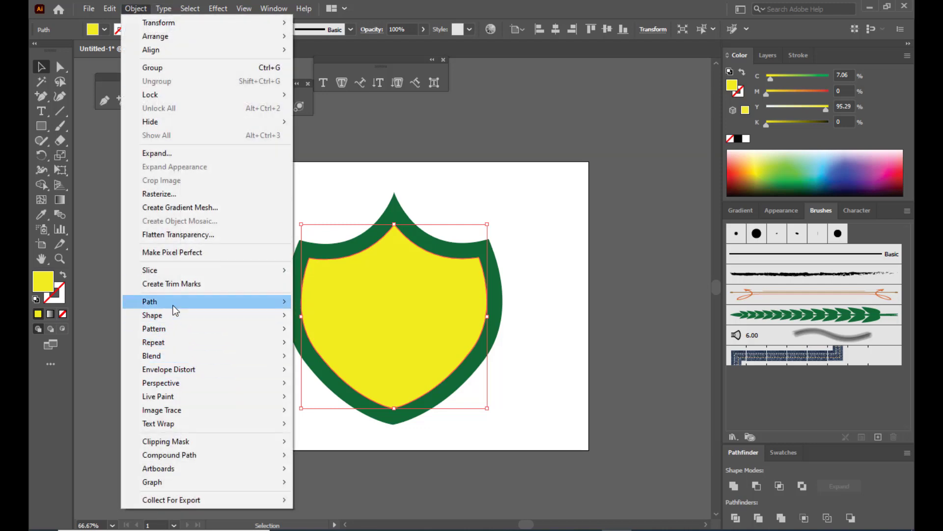
pyautogui.moveTo(173, 305)
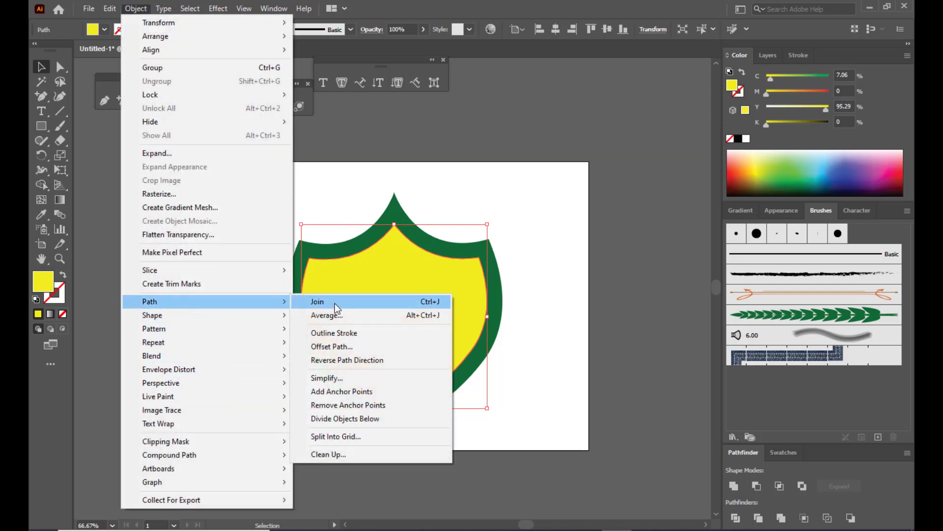
pyautogui.click(340, 350)
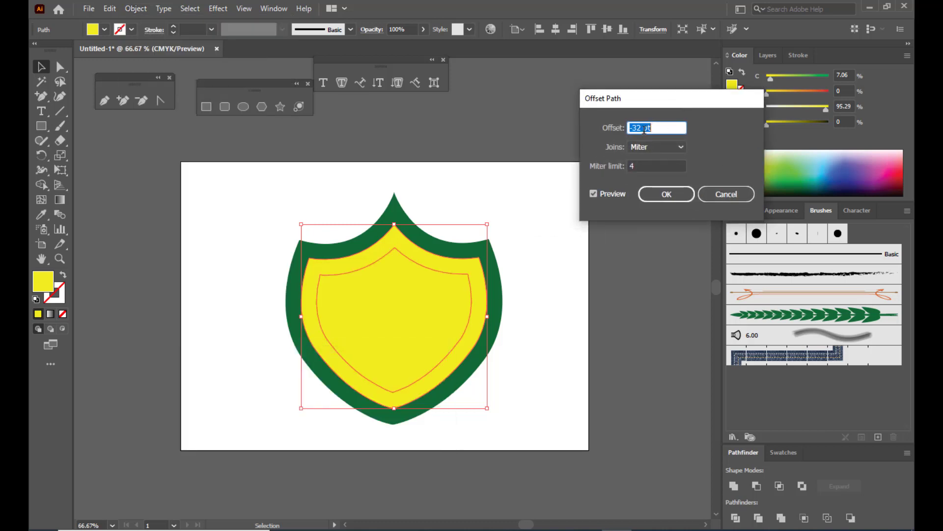
pyautogui.click(641, 130)
pyautogui.press('Up')
pyautogui.press('Up')
pyautogui.press('Up')
pyautogui.press('Up')
pyautogui.press('Up')
pyautogui.press('Up')
pyautogui.press('Up')
pyautogui.press('Up')
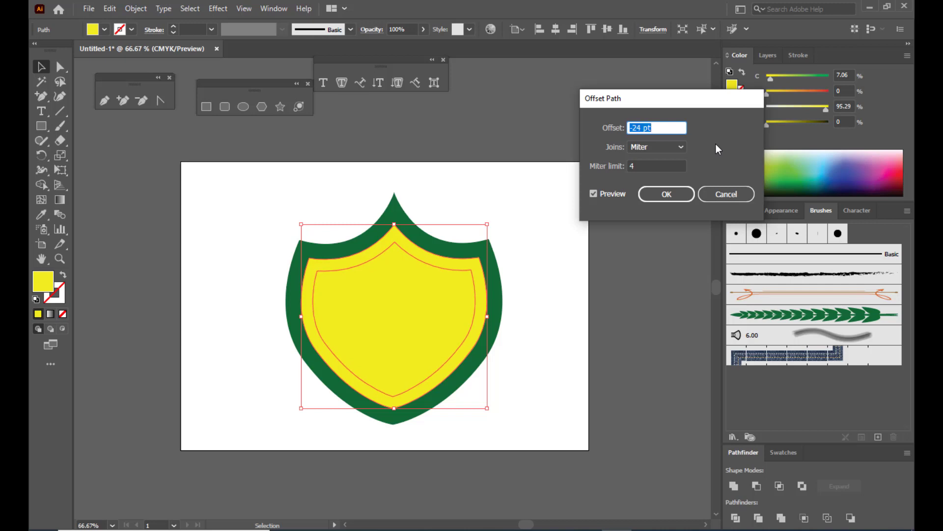
pyautogui.moveTo(662, 100); pyautogui.dragTo(634, 98)
pyautogui.click(660, 187)
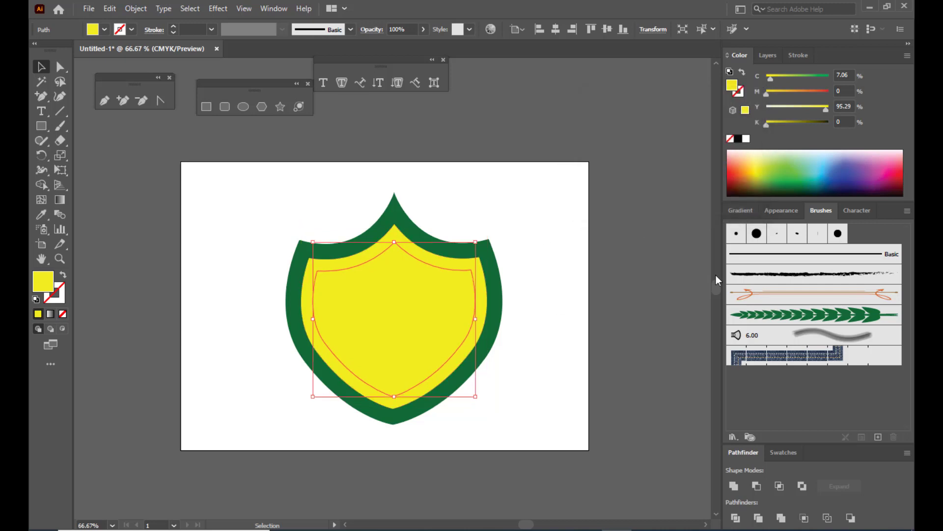
pyautogui.click(828, 180)
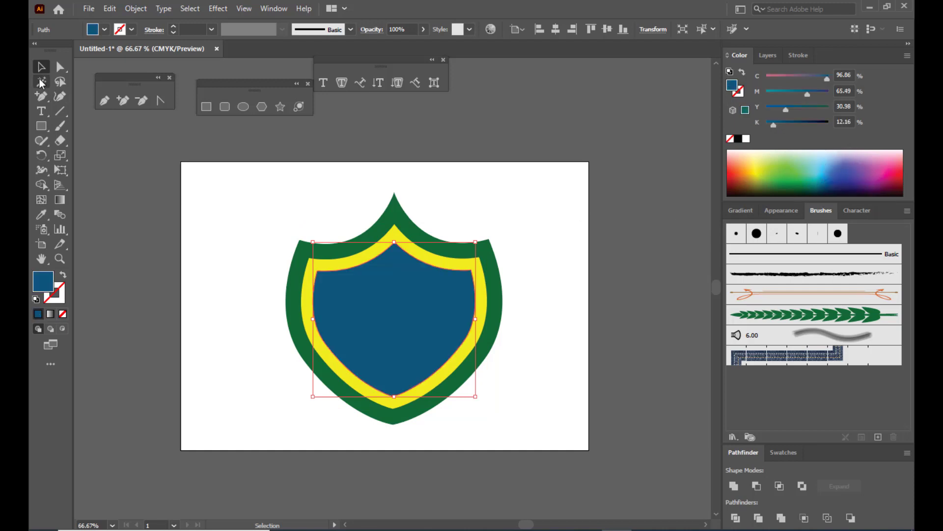
pyautogui.click(476, 108)
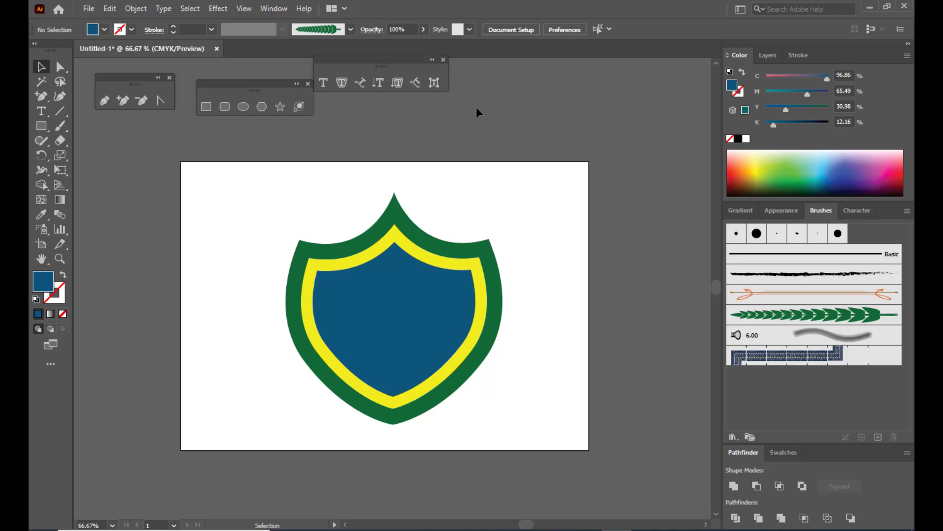
# Step: Open the Gems and Jewels gradient swatch library and fill the innermost blue shield with the Sapphire gradient
pyautogui.click(421, 273)
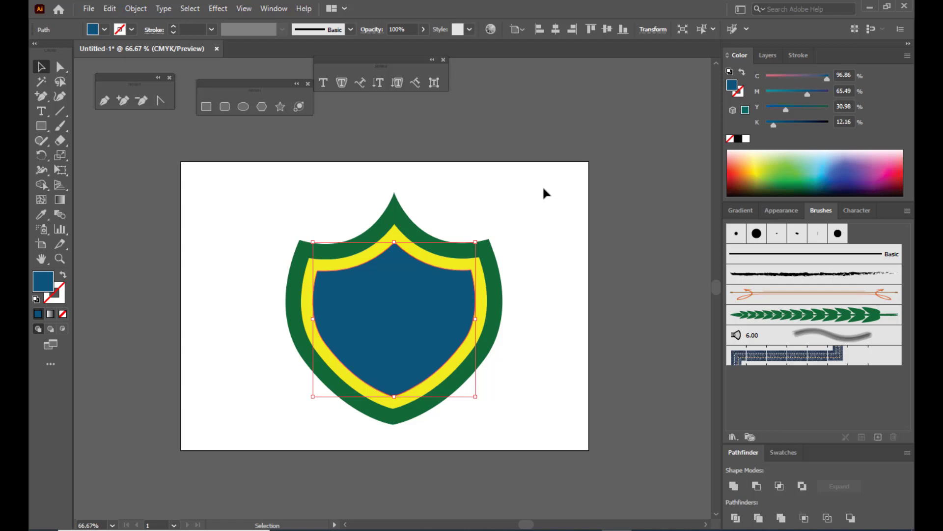
pyautogui.click(270, 9)
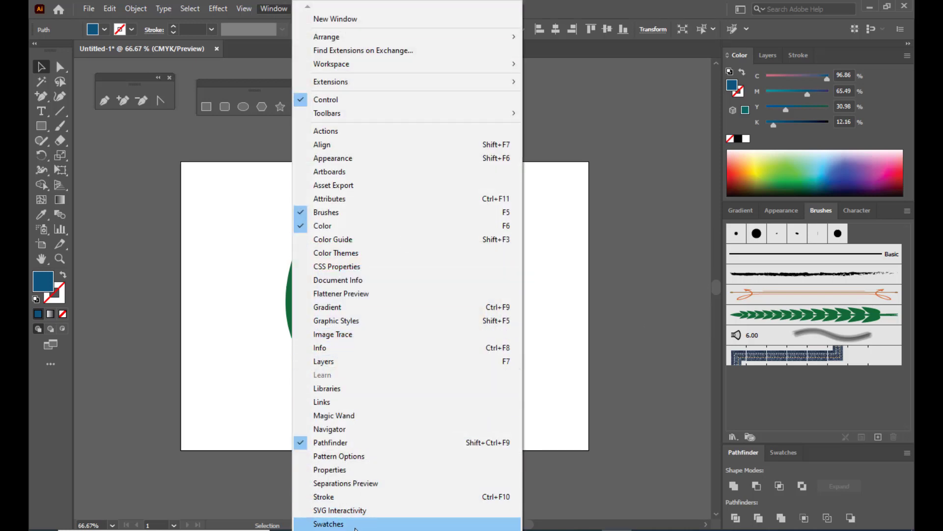
pyautogui.click(678, 5)
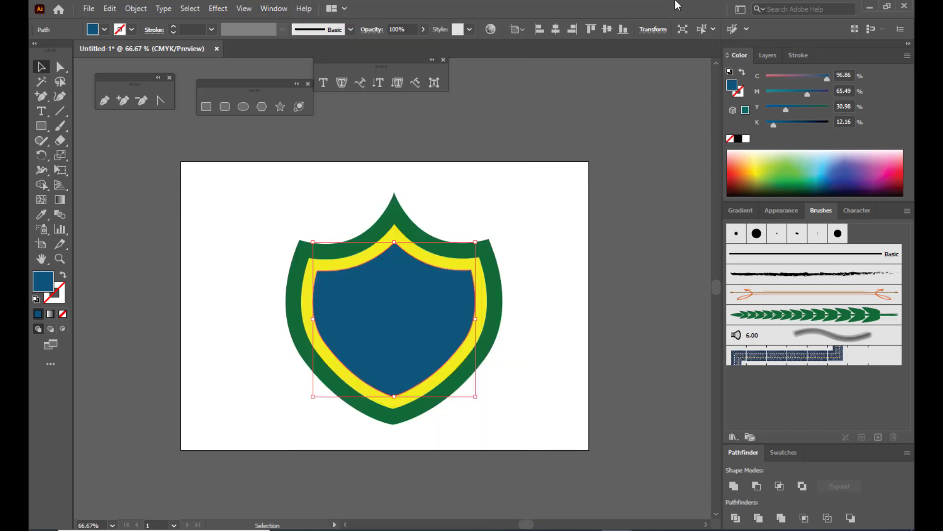
pyautogui.click(785, 452)
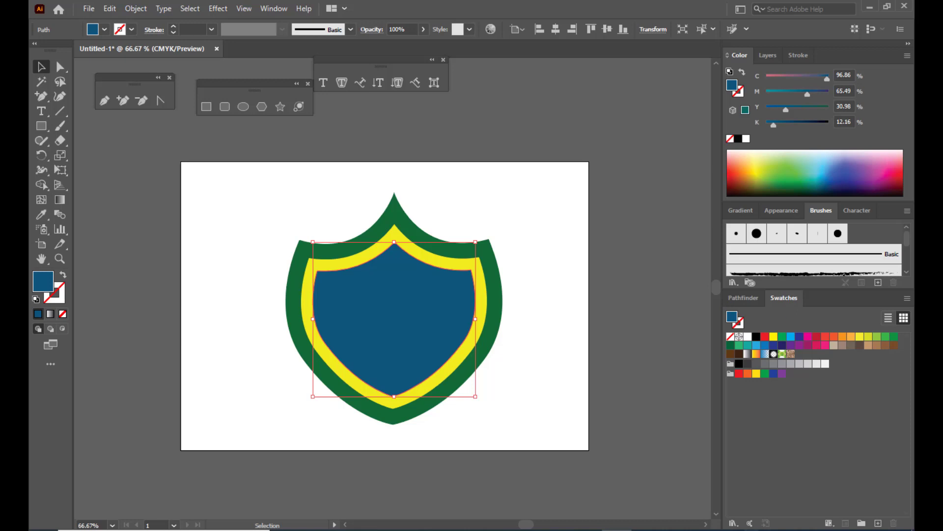
pyautogui.click(733, 524)
pyautogui.moveTo(778, 316)
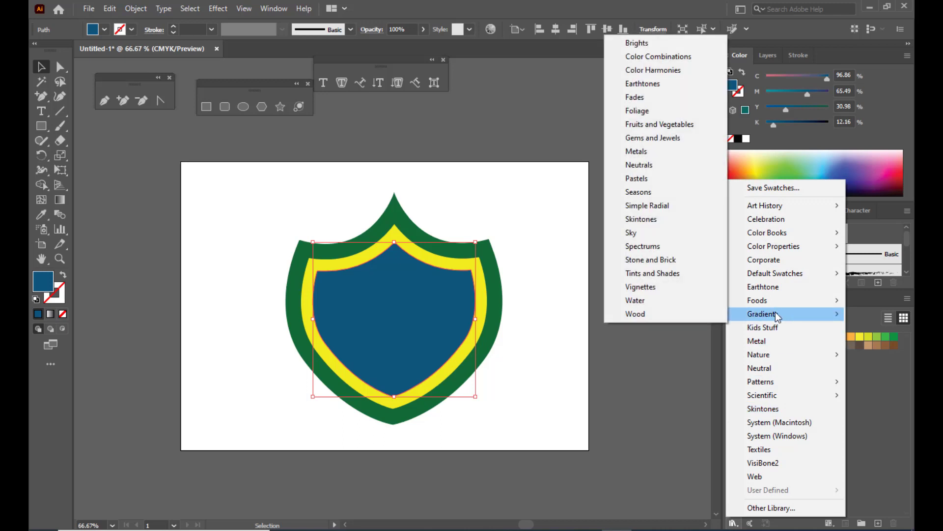
pyautogui.click(662, 140)
pyautogui.moveTo(452, 238); pyautogui.dragTo(599, 106)
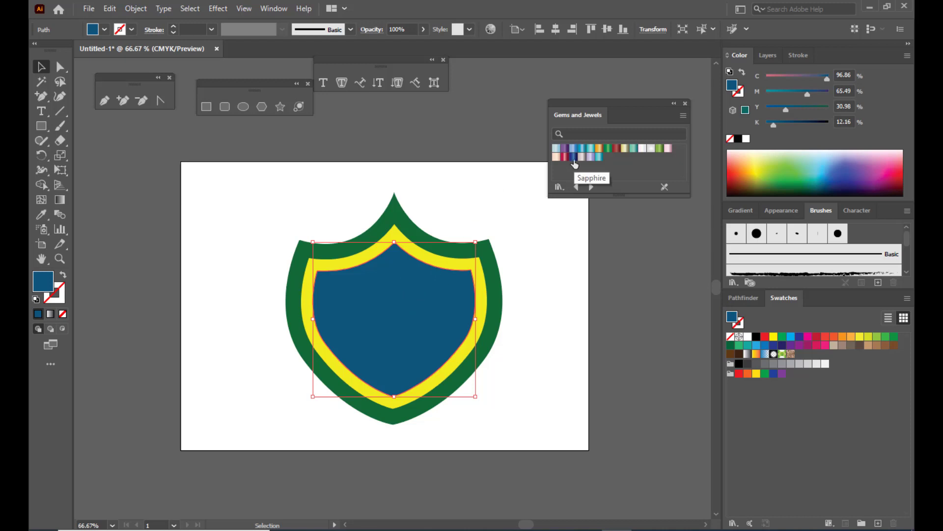
pyautogui.click(574, 157)
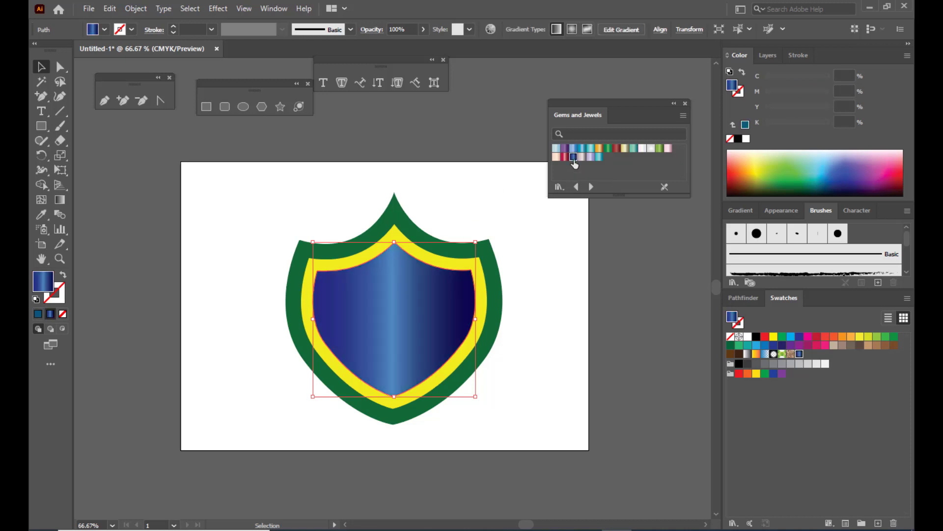
pyautogui.click(499, 133)
# Step: Fill the outer shield with the green Gems and Jewels gradient and the yellow middle shield with the orange-gold gradient
pyautogui.click(489, 252)
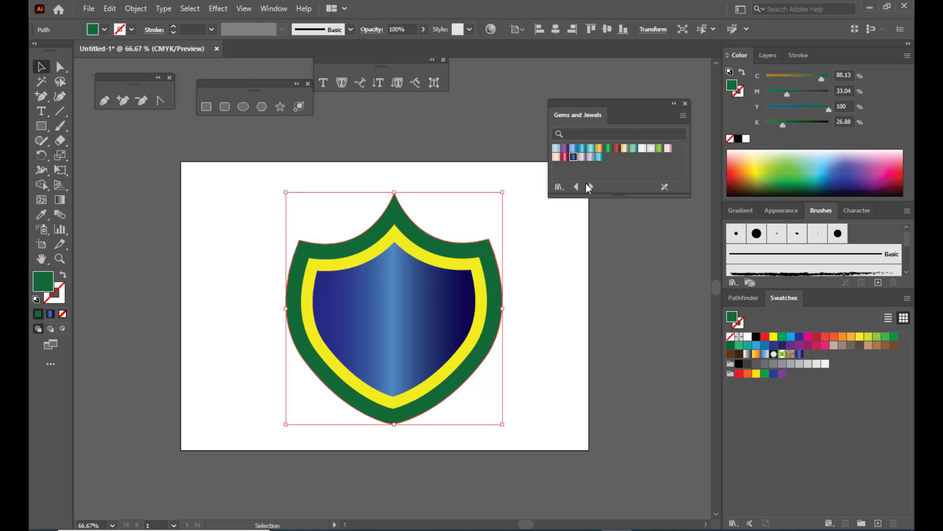
pyautogui.click(609, 148)
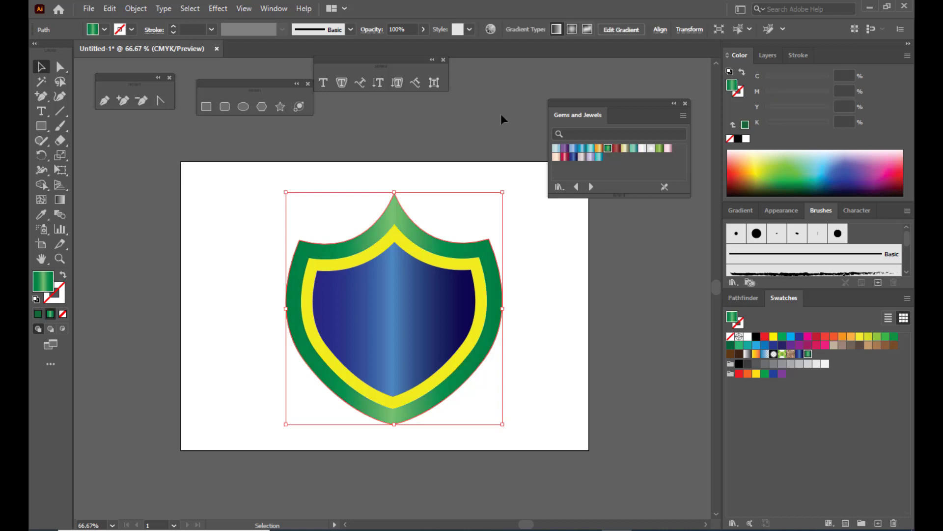
pyautogui.click(462, 267)
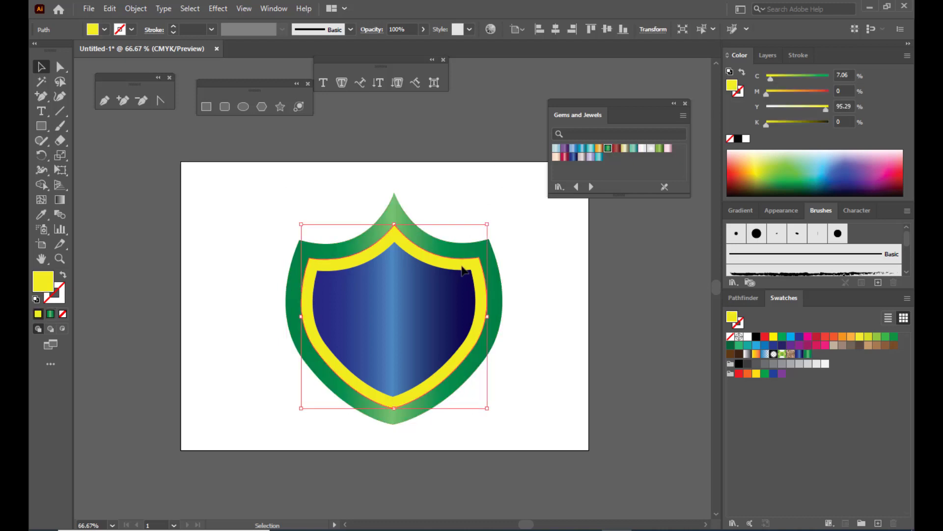
pyautogui.click(599, 150)
pyautogui.click(507, 138)
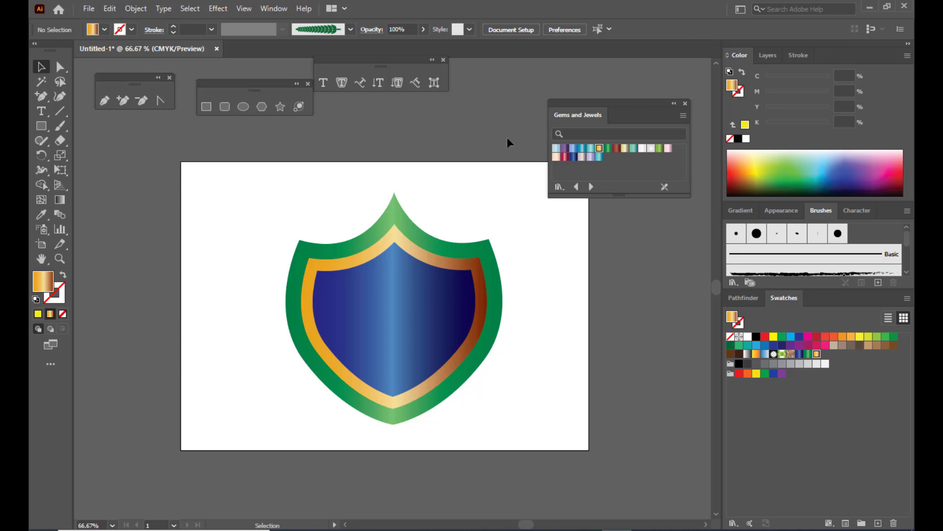
# Step: Group all three shield shapes, scale the group down proportionally and reposition it near the middle of the artboard
pyautogui.moveTo(575, 102); pyautogui.dragTo(611, 77)
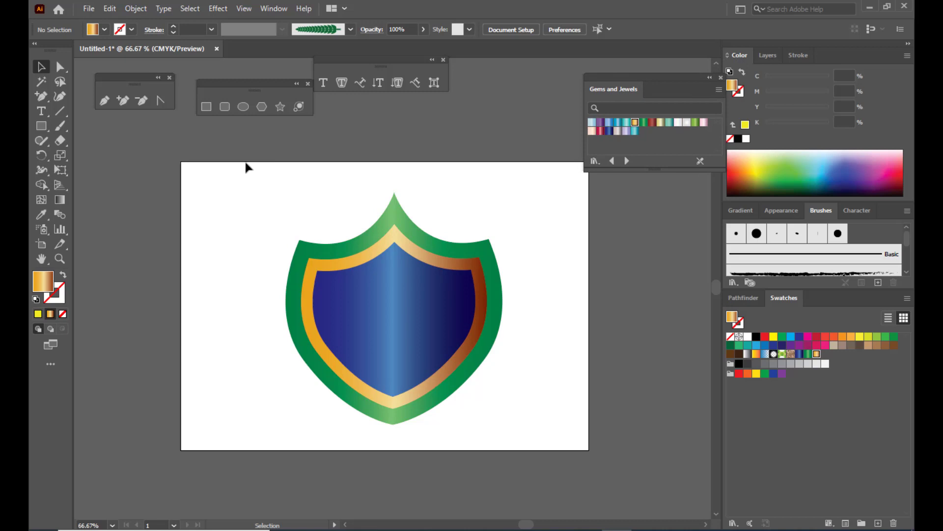
pyautogui.moveTo(246, 167); pyautogui.dragTo(556, 447)
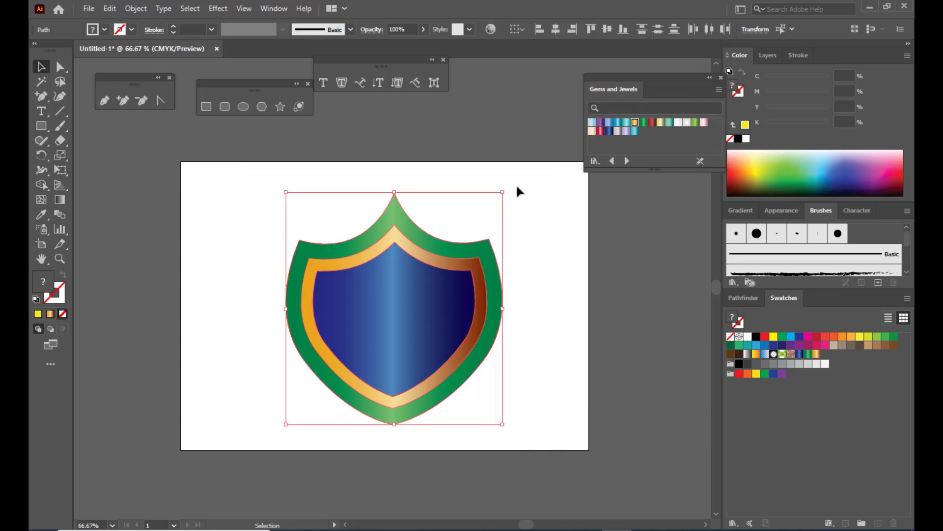
pyautogui.hotkey('ctrl', 'g')
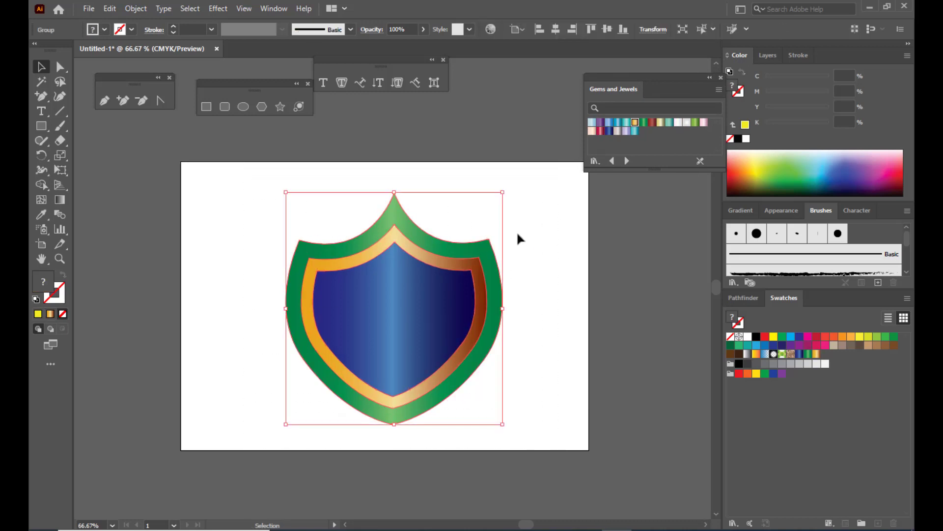
pyautogui.press('shift')
pyautogui.moveTo(505, 191); pyautogui.dragTo(472, 232)
pyautogui.moveTo(451, 286); pyautogui.dragTo(446, 272)
pyautogui.moveTo(463, 215); pyautogui.dragTo(466, 214)
pyautogui.click(513, 264)
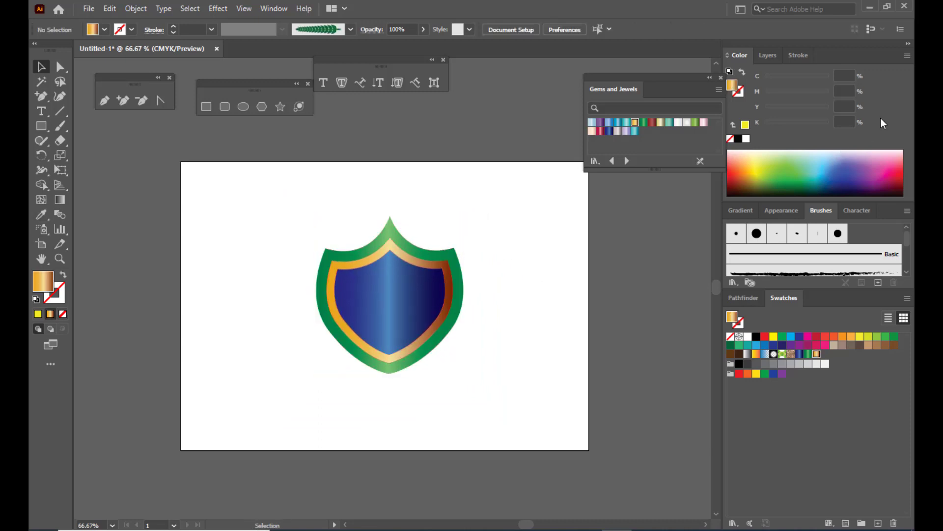
# Step: Show the hidden leaf layer in the document and move the Gems and Jewels swatches clear of the artwork
pyautogui.moveTo(639, 78); pyautogui.dragTo(619, 76)
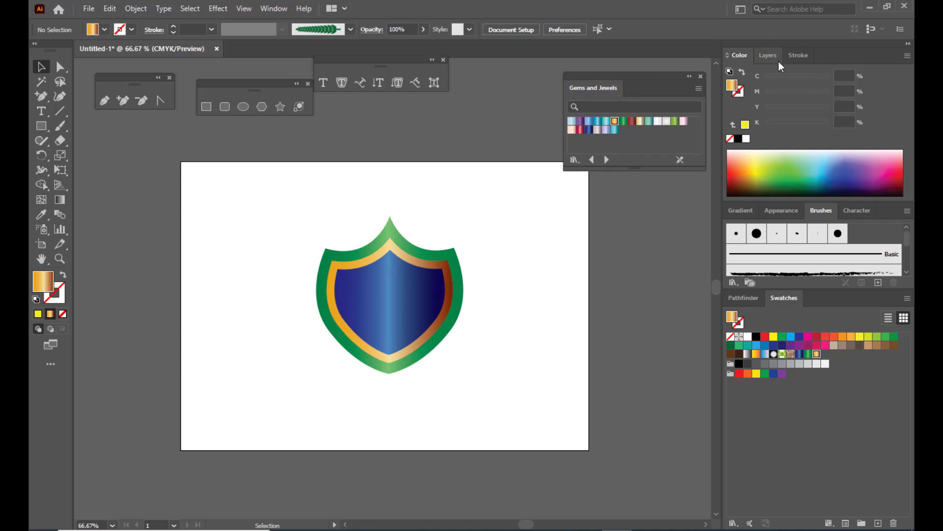
pyautogui.click(768, 55)
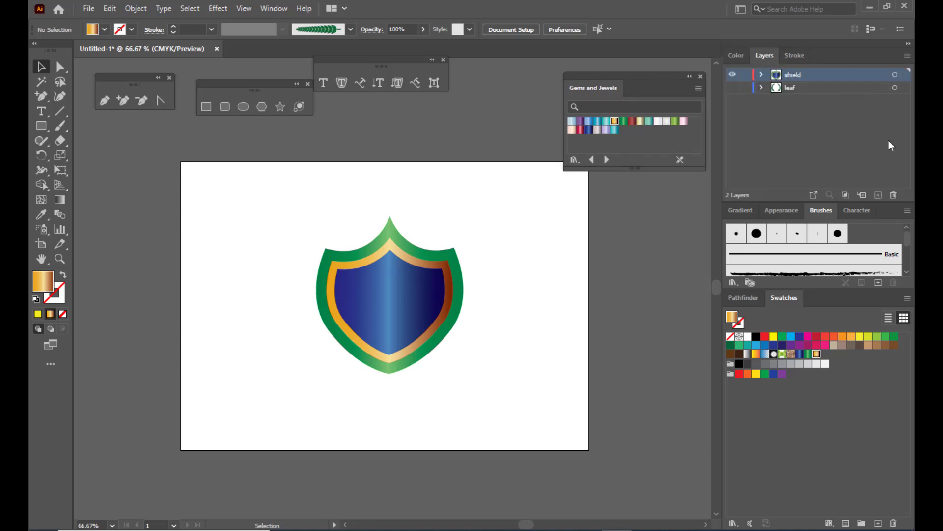
pyautogui.click(733, 87)
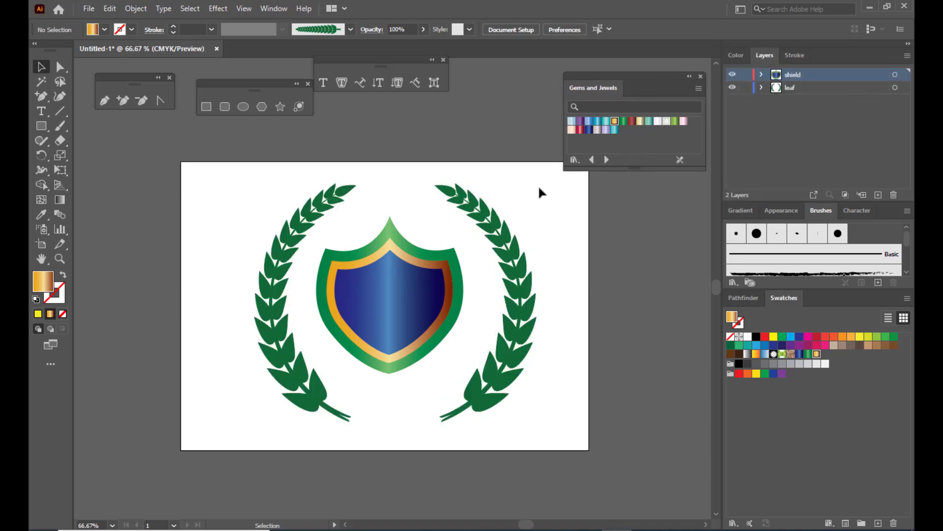
pyautogui.moveTo(589, 75); pyautogui.dragTo(600, 73)
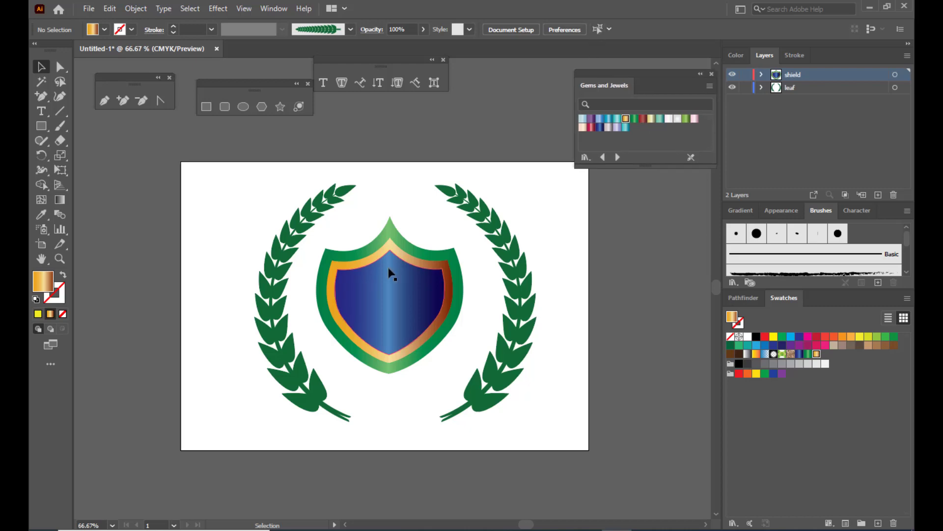
# Step: Center the grouped shield between the two laurel branches and enlarge it slightly to fill the space
pyautogui.click(389, 270)
pyautogui.moveTo(390, 270); pyautogui.dragTo(394, 275)
pyautogui.moveTo(468, 223); pyautogui.dragTo(478, 205)
pyautogui.click(480, 110)
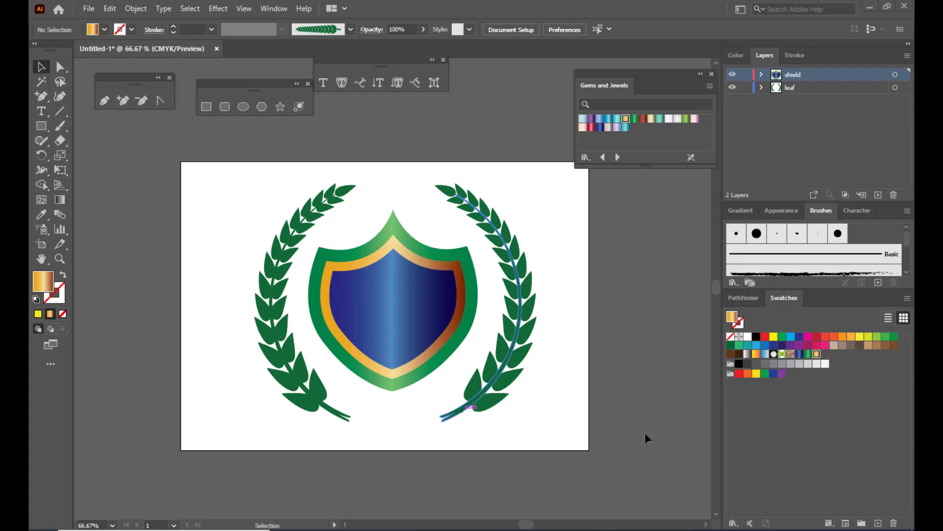
# Step: Hide the shield and leaf layers and add a new layer named banner
pyautogui.click(732, 75)
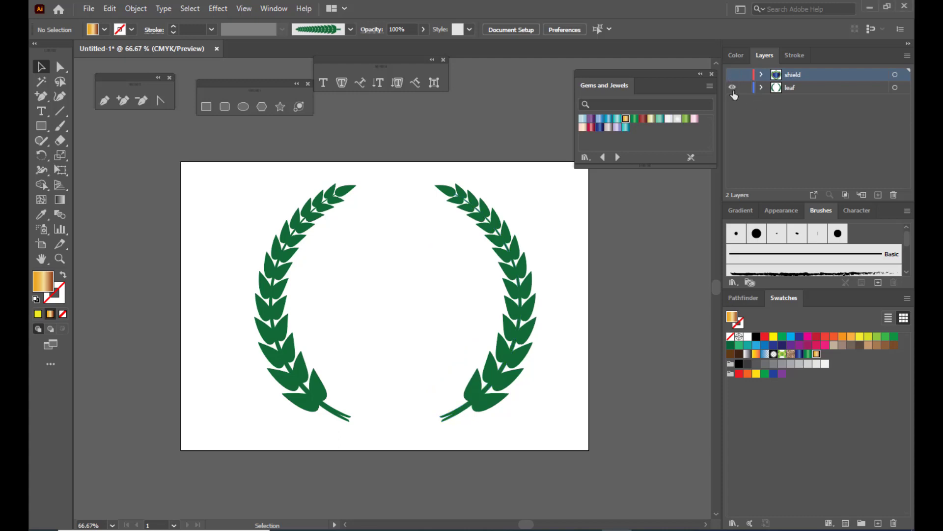
pyautogui.click(732, 87)
pyautogui.hotkey('ctrl', 'y')
pyautogui.click(880, 195)
pyautogui.hotkey('ctrl', 'y')
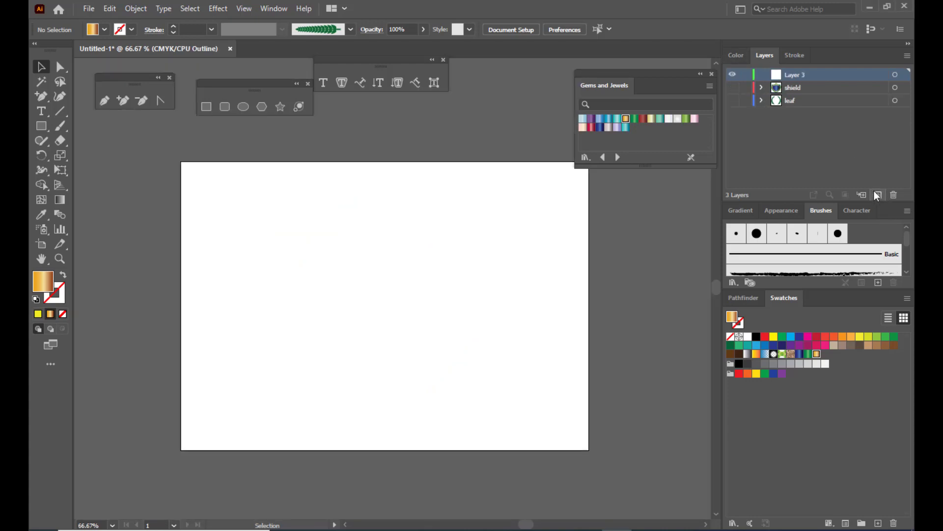
pyautogui.doubleClick(798, 75)
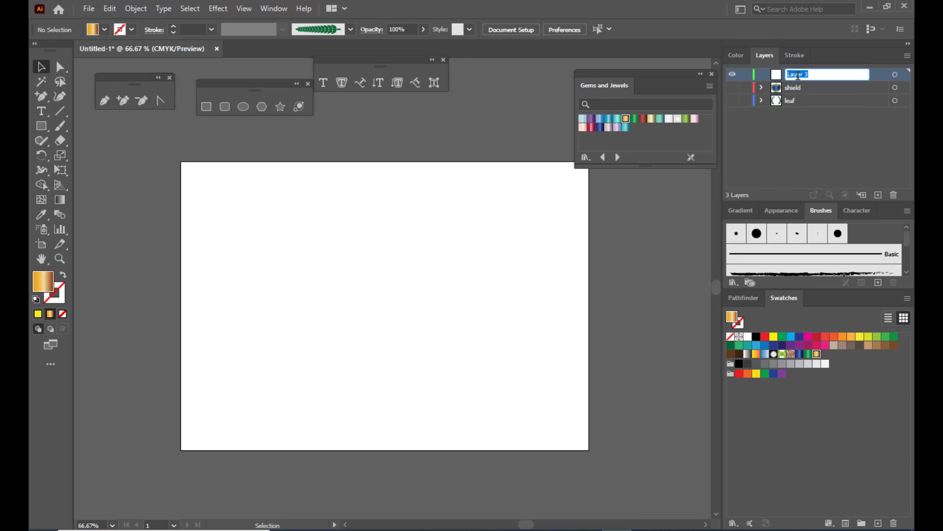
pyautogui.write('banner')
pyautogui.press('Return')
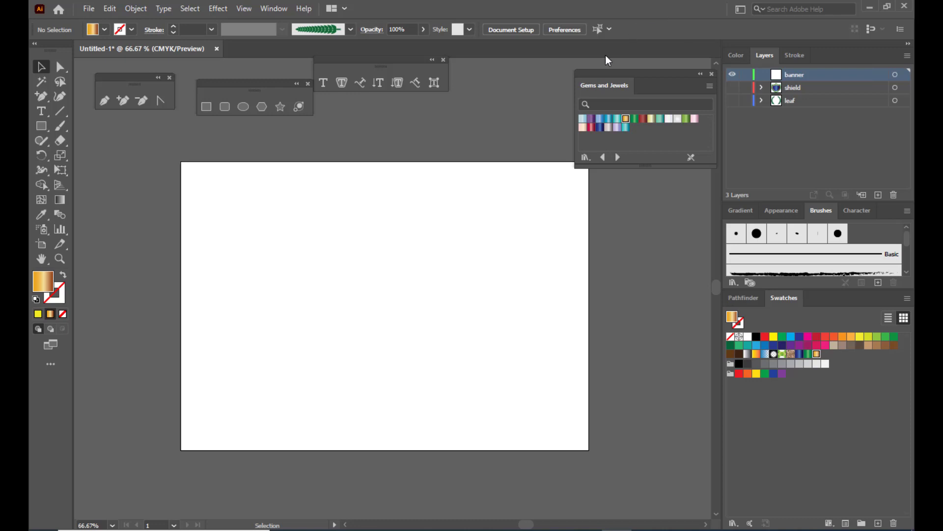
# Step: Draw a wide, flat rectangle across the middle of the artboard and fill it with the solid dark blue swatch (C 100, M 100)
pyautogui.moveTo(592, 72); pyautogui.dragTo(597, 76)
pyautogui.click(207, 107)
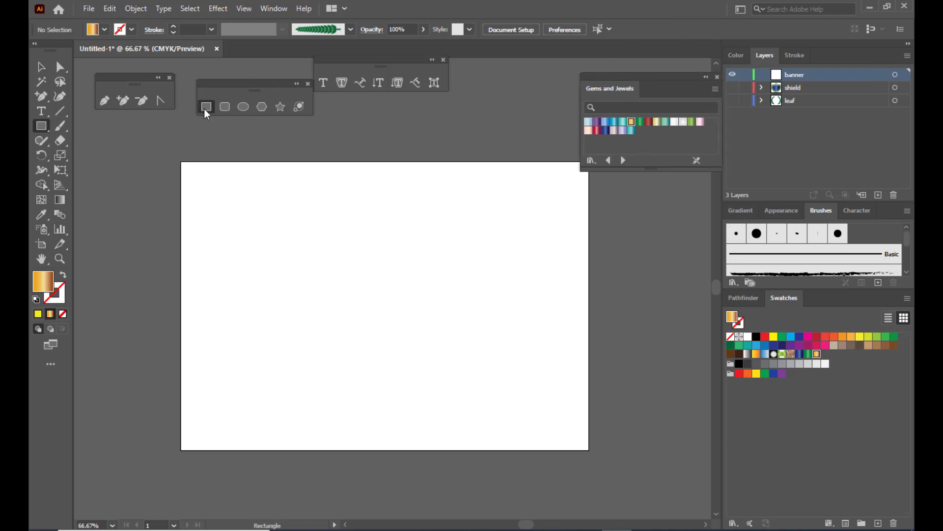
pyautogui.moveTo(250, 279); pyautogui.dragTo(534, 335)
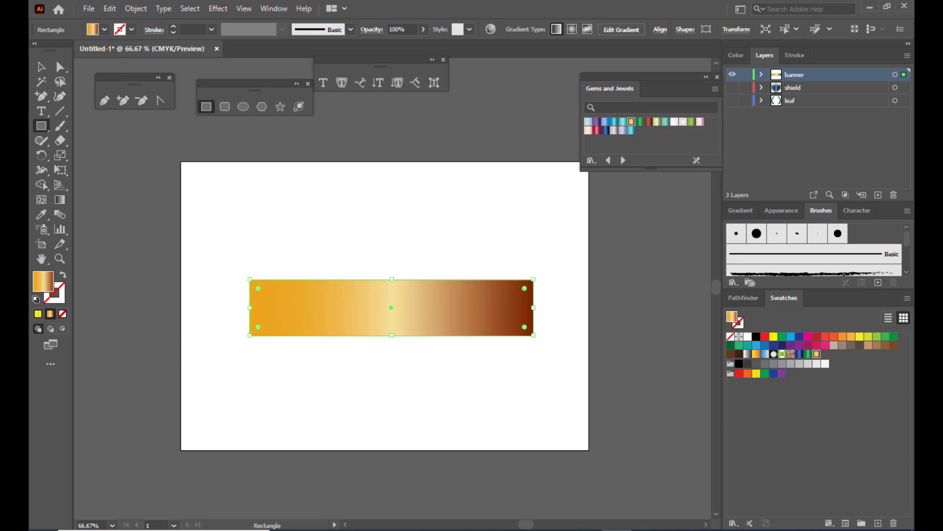
pyautogui.click(38, 314)
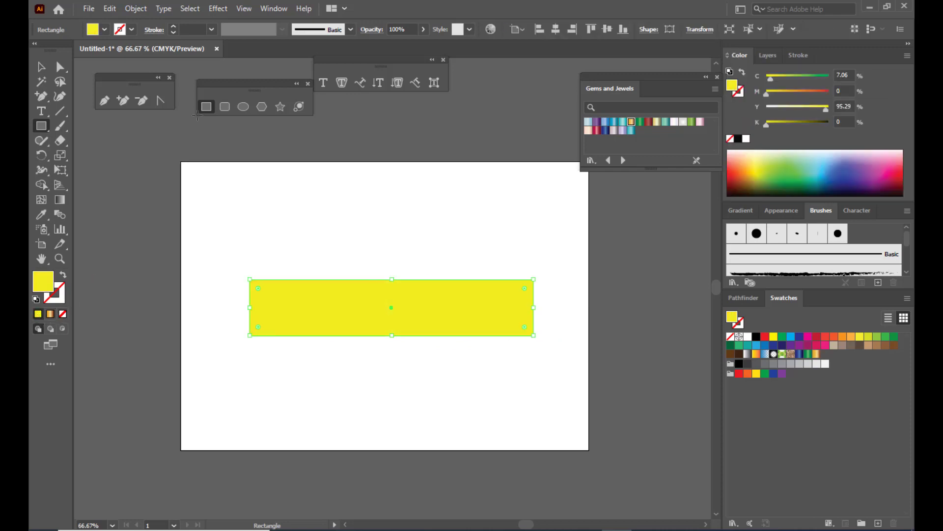
pyautogui.click(799, 337)
pyautogui.scroll(-3, 415, 265)
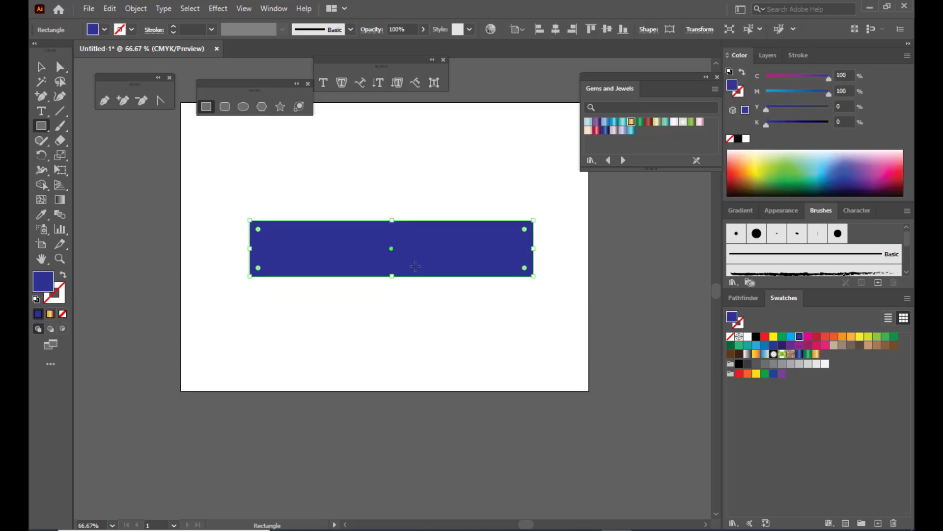
pyautogui.scroll(2, 351, 205)
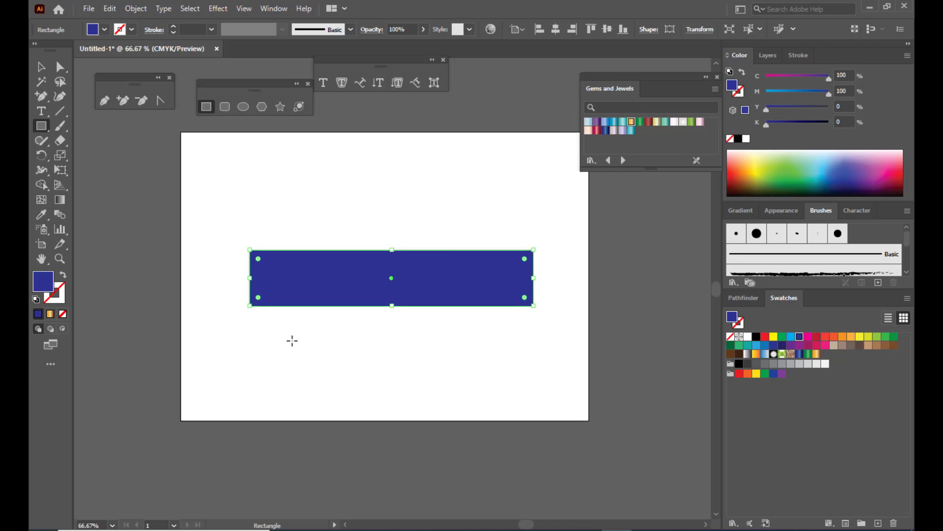
# Step: Draw a smaller blue rectangle, about 161 by 117 pt, just below the left end of the banner bar
pyautogui.moveTo(257, 313)
pyautogui.mouseDown()
pyautogui.moveTo(312, 342)
pyautogui.moveTo(299, 330)
pyautogui.moveTo(332, 373)
pyautogui.mouseUp()
pyautogui.hotkey('ctrl', 'z')
pyautogui.click(41, 67)
pyautogui.moveTo(297, 339); pyautogui.dragTo(295, 337)
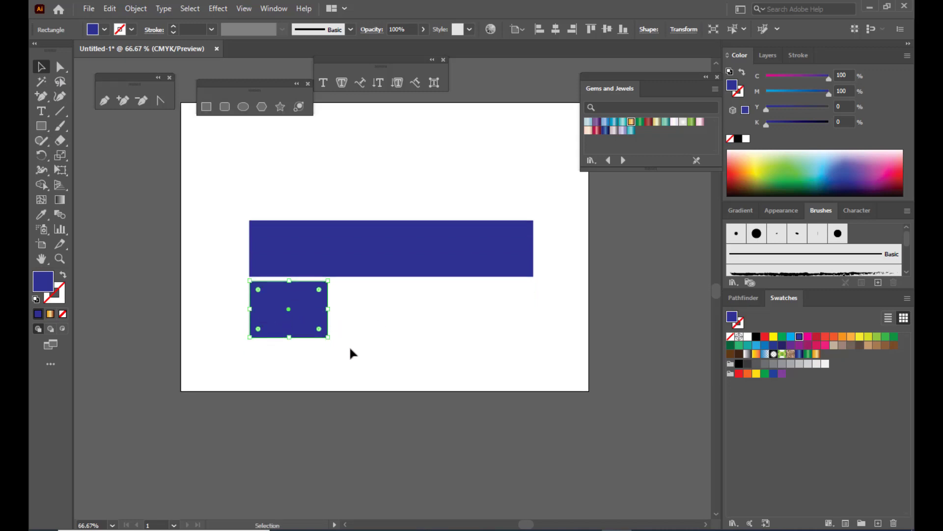
# Step: Turn the small rectangle into a triangle by deleting its lower-left anchor point, and reduce the triangle's height from below
pyautogui.hotkey('ctrl', '=')
pyautogui.hotkey('ctrl', '=')
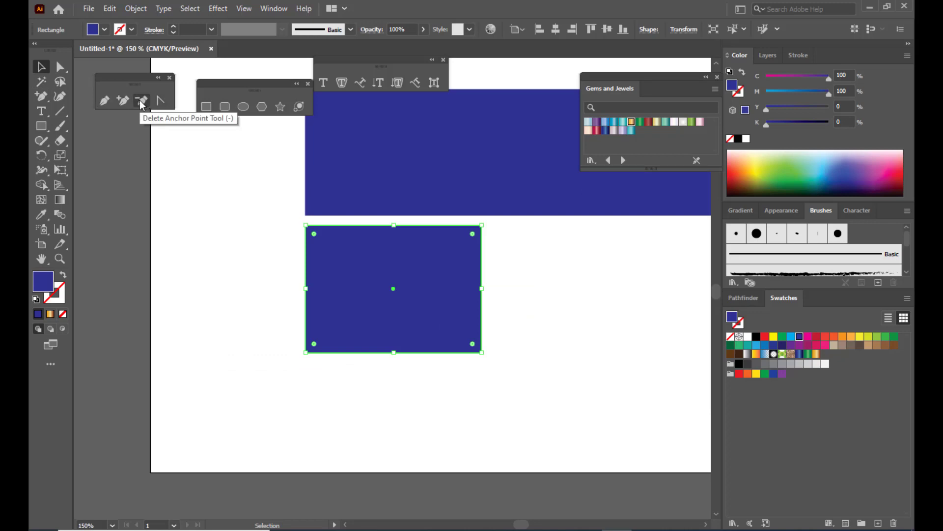
pyautogui.click(141, 101)
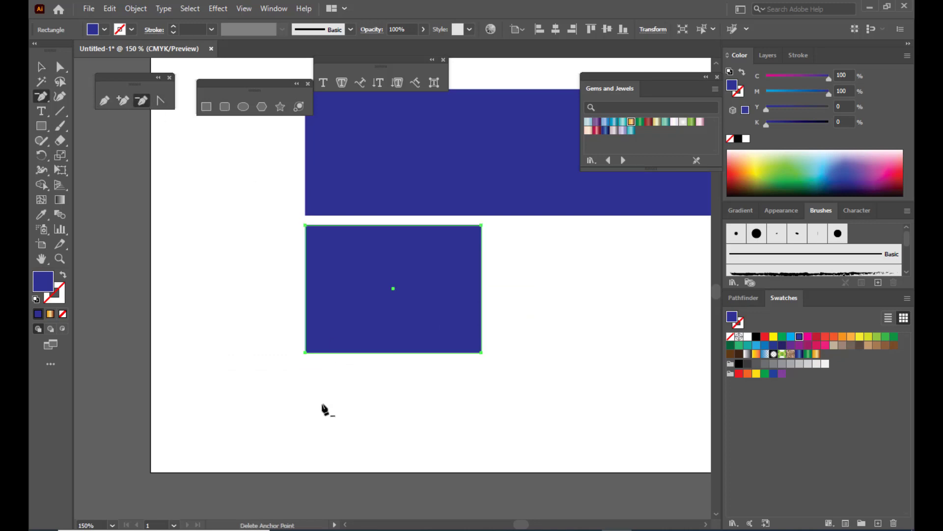
pyautogui.click(305, 353)
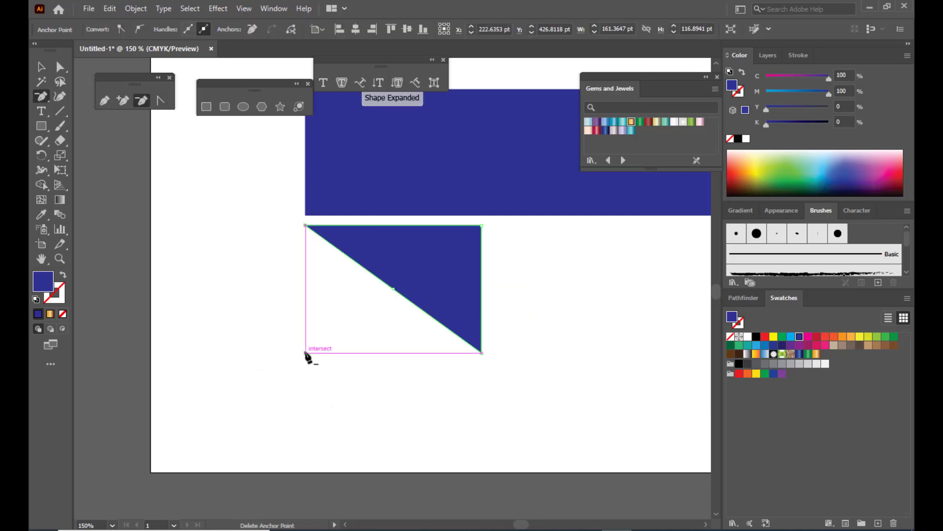
pyautogui.click(42, 66)
pyautogui.click(231, 317)
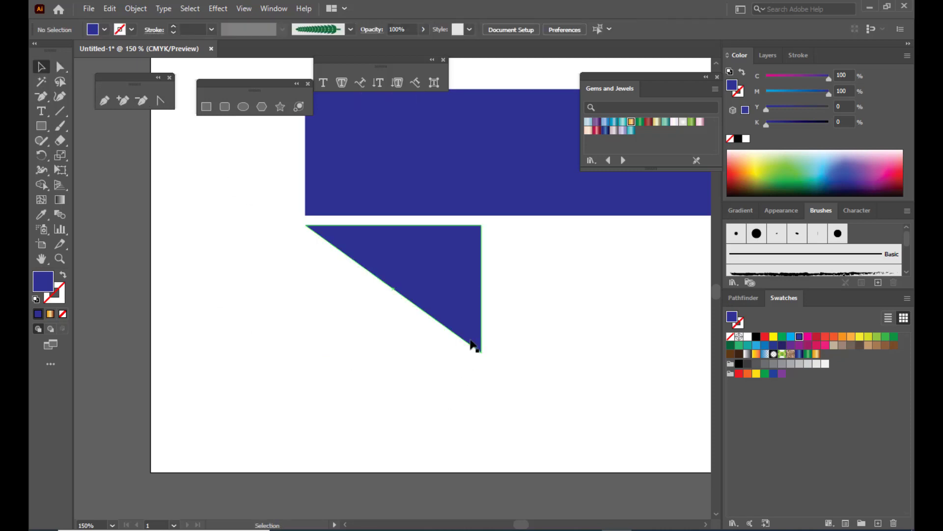
pyautogui.click(472, 344)
pyautogui.moveTo(394, 354); pyautogui.dragTo(395, 316)
pyautogui.click(560, 357)
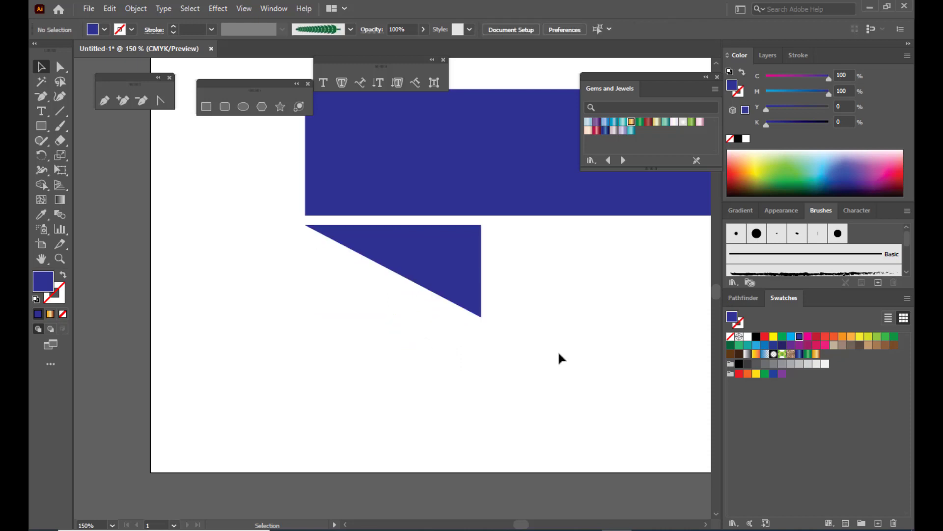
# Step: Duplicate the triangle horizontally by about 424 pt so the copy aligns with the banner bar's right end
pyautogui.hotkey('ctrl', '-')
pyautogui.hotkey('ctrl', '-')
pyautogui.hotkey('ctrl', '-')
pyautogui.hotkey('ctrl', '-')
pyautogui.hotkey('ctrl', '+')
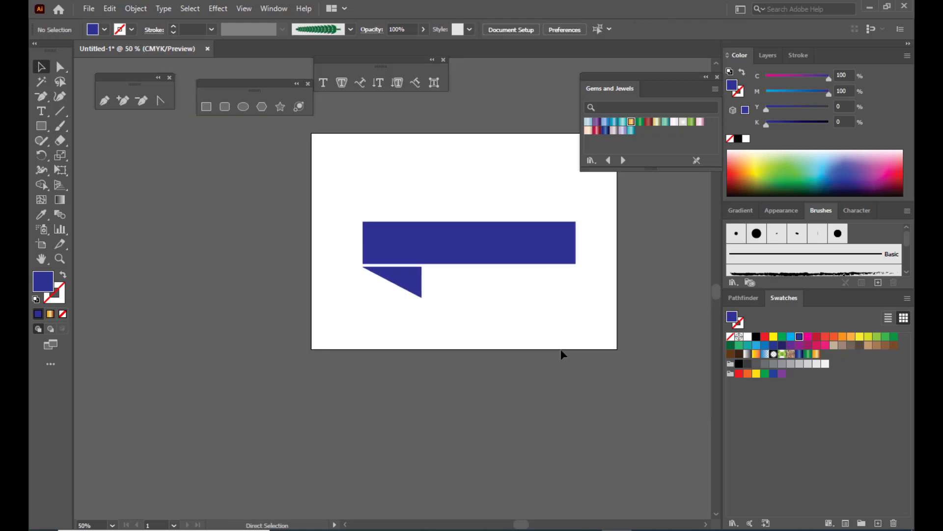
pyautogui.keyDown('alt'); pyautogui.moveTo(400, 284); pyautogui.dragTo(558, 281); pyautogui.keyUp('alt')
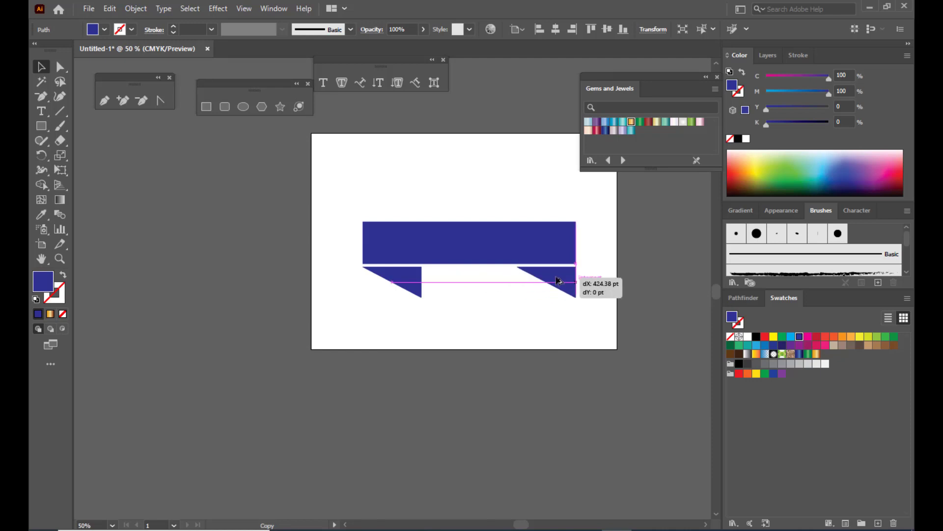
pyautogui.keyDown('alt'); pyautogui.moveTo(558, 280); pyautogui.dragTo(558, 280); pyautogui.keyUp('alt')
# Step: Reflect the copied triangle across the vertical axis to mirror the left one
pyautogui.rightClick(559, 281)
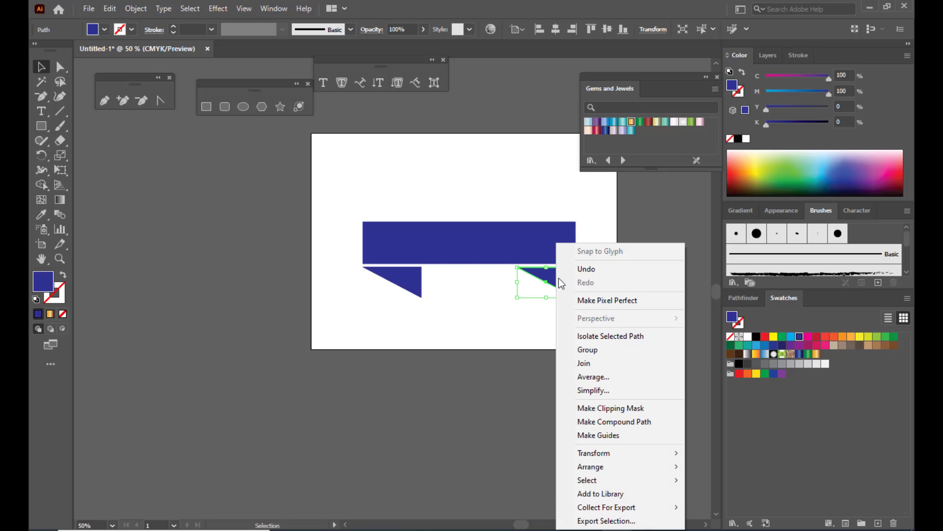
pyautogui.moveTo(629, 456)
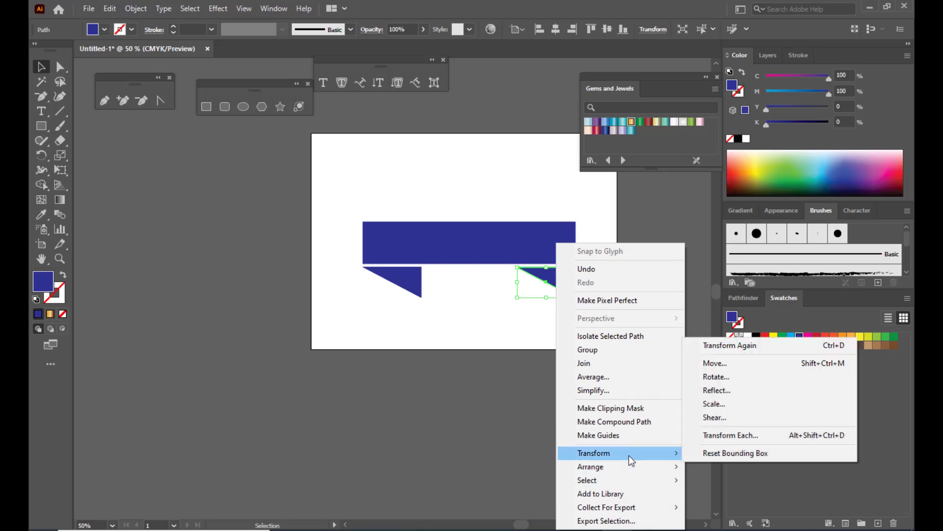
pyautogui.click(716, 394)
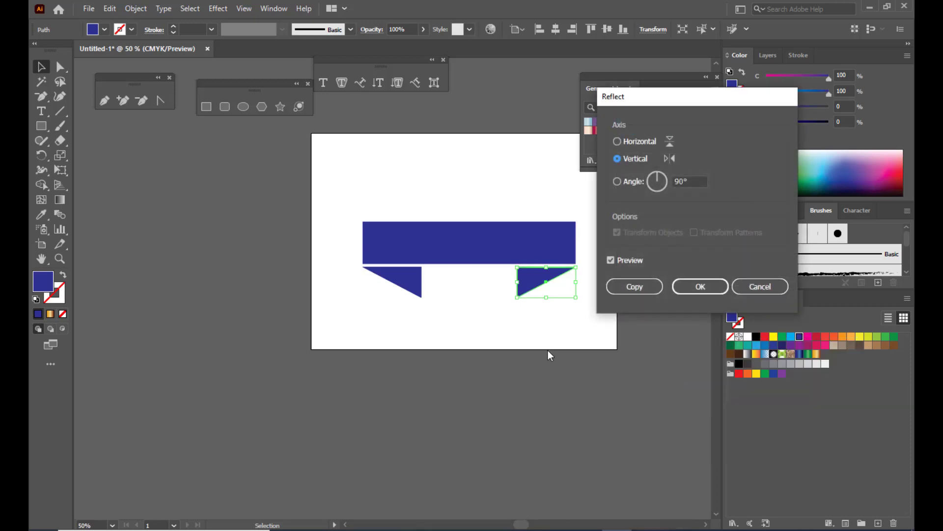
pyautogui.click(693, 285)
pyautogui.click(367, 420)
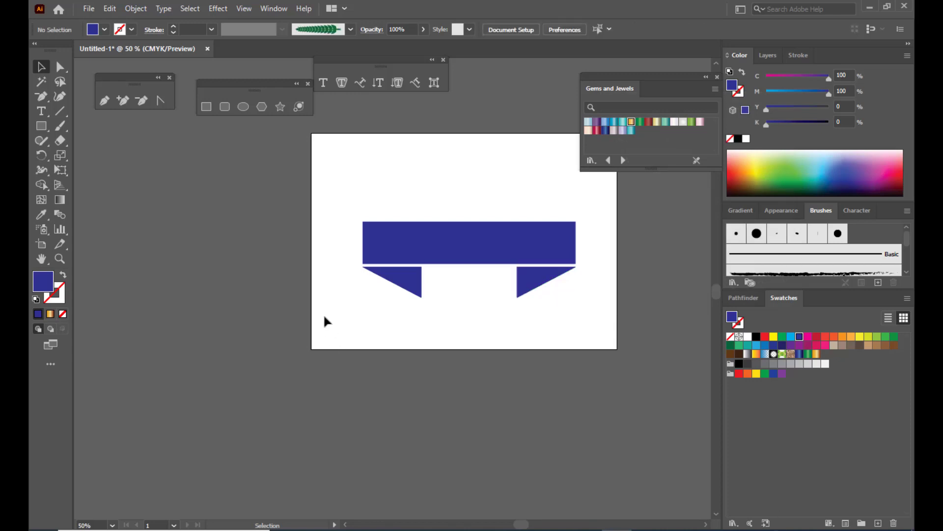
# Step: Draw another blue rectangle below the left triangle for the ribbon tail, extending past the banner bar's left end
pyautogui.moveTo(591, 88); pyautogui.dragTo(606, 86)
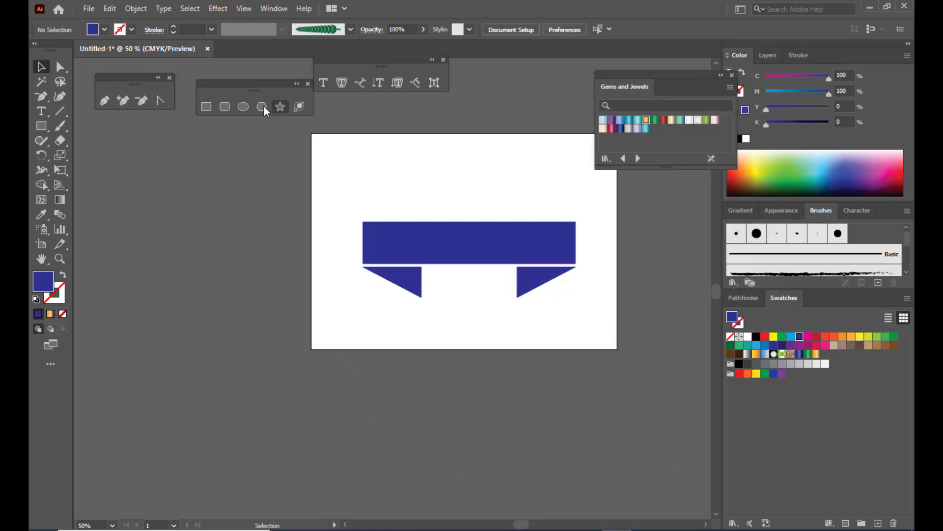
pyautogui.click(207, 106)
pyautogui.moveTo(336, 300); pyautogui.dragTo(430, 279)
# Step: Fill both fold triangles with the solid green swatch
pyautogui.click(41, 67)
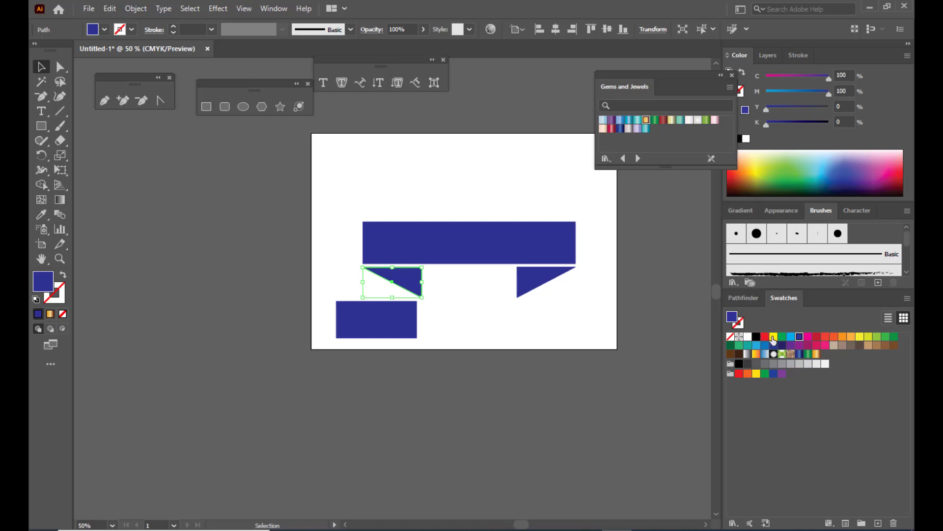
pyautogui.click(782, 337)
pyautogui.click(553, 292)
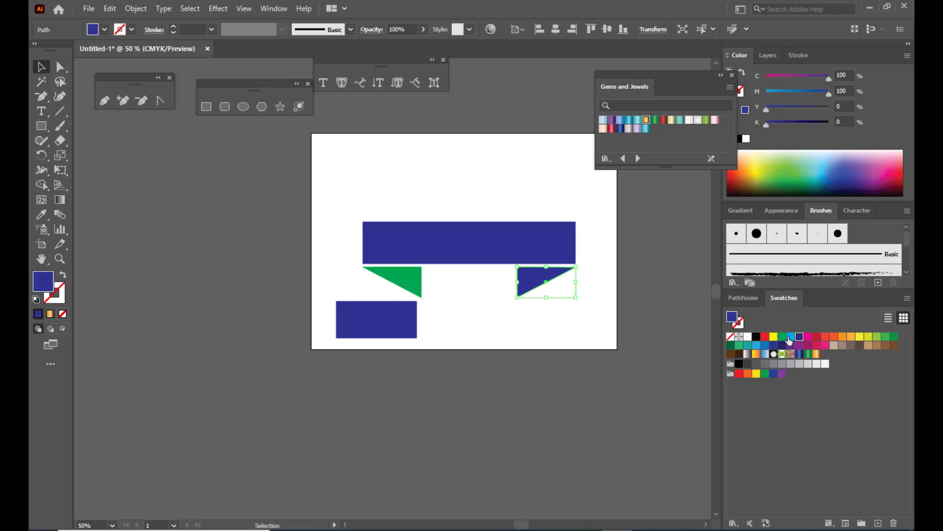
pyautogui.click(782, 336)
pyautogui.click(613, 332)
# Step: Move the tail rectangle up over the left triangle and send it to the back
pyautogui.moveTo(393, 319); pyautogui.dragTo(407, 285)
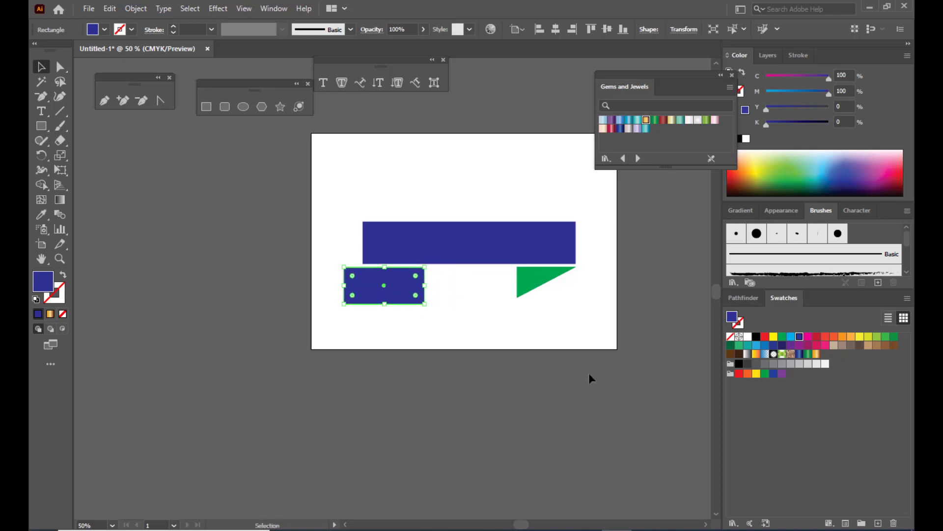
pyautogui.hotkey('ctrl', '+')
pyautogui.hotkey('ctrl', '+')
pyautogui.hotkey('ctrl', '+')
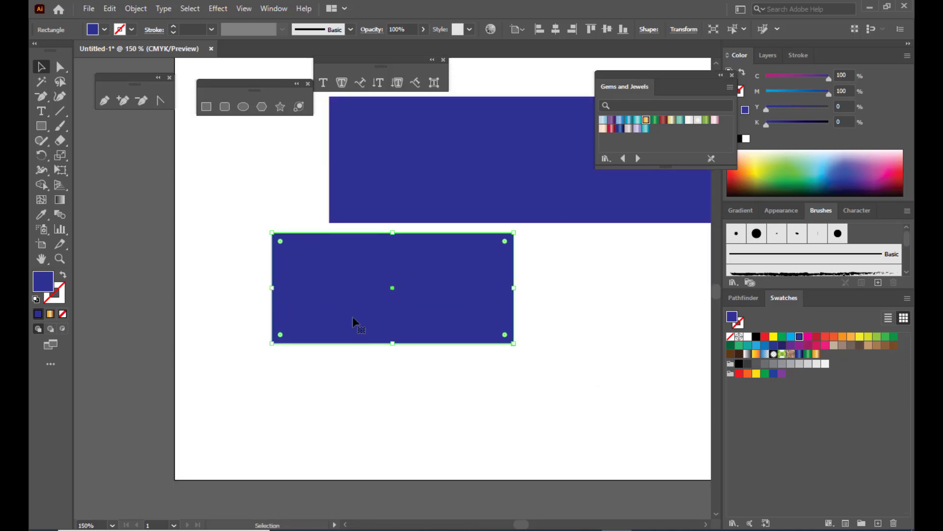
pyautogui.rightClick(424, 256)
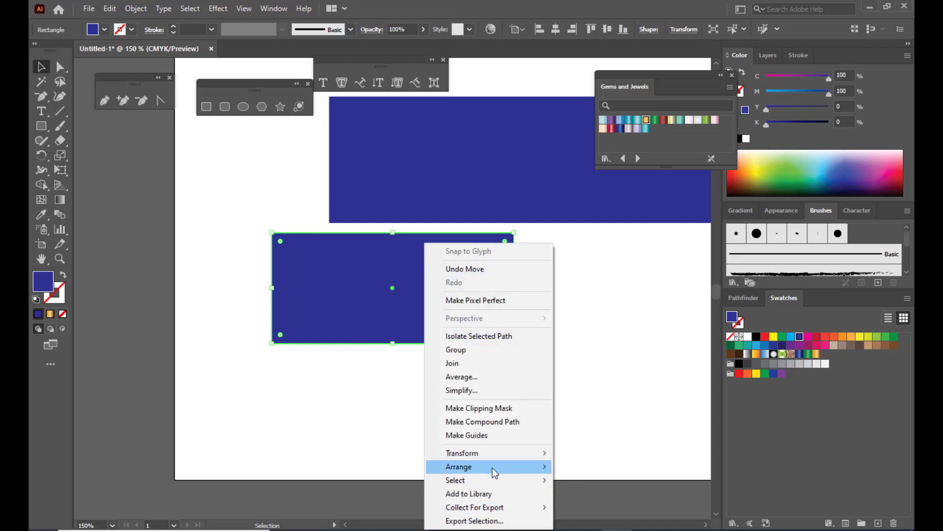
pyautogui.moveTo(499, 474)
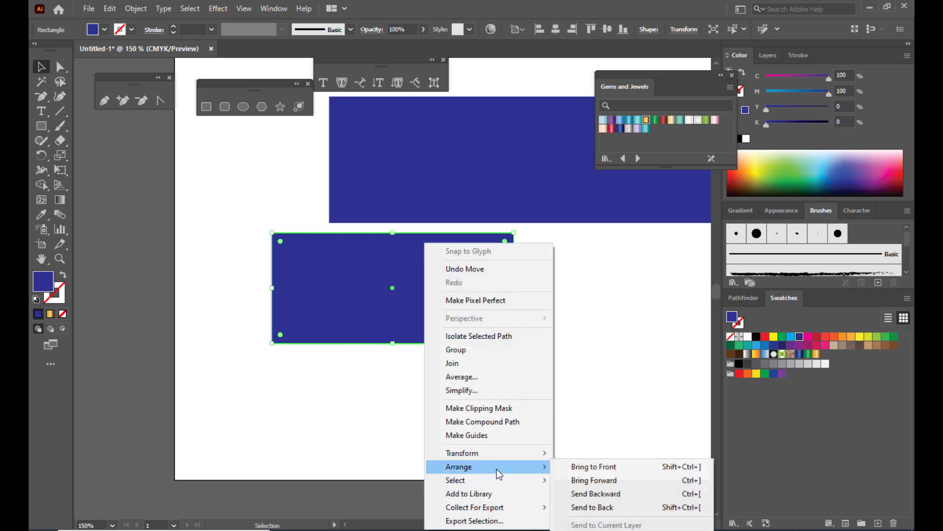
pyautogui.click(603, 508)
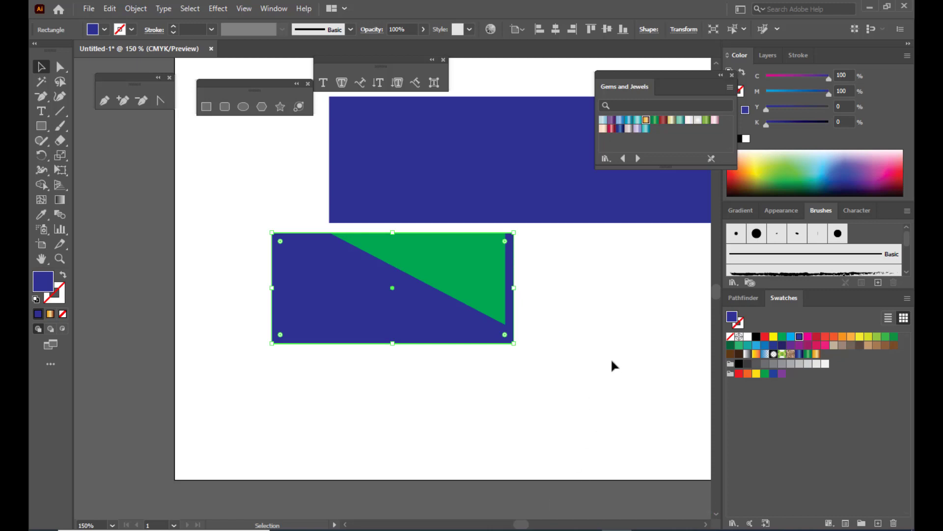
# Step: Resize the tail rectangle to match the green triangle's right and bottom edges, and extend it farther to the left
pyautogui.moveTo(514, 288); pyautogui.dragTo(506, 288)
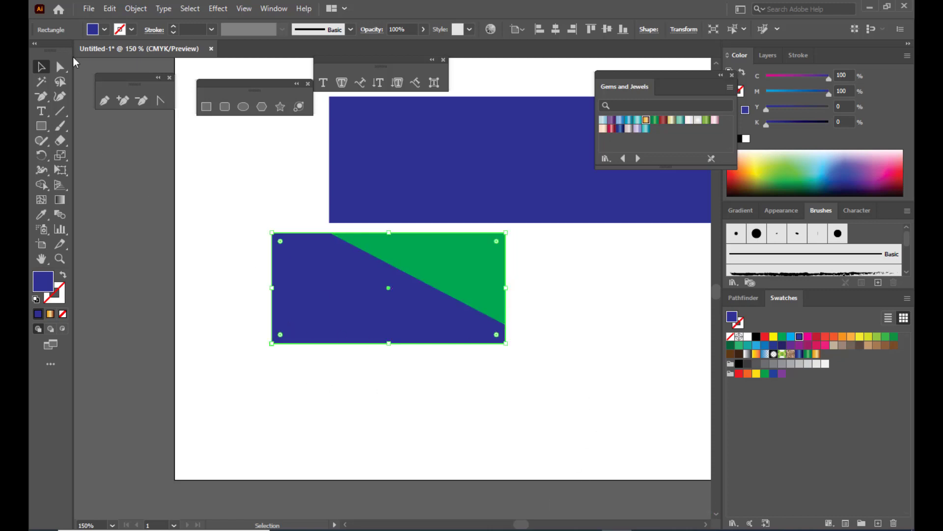
pyautogui.moveTo(391, 346); pyautogui.dragTo(392, 329)
pyautogui.moveTo(273, 279); pyautogui.dragTo(219, 280)
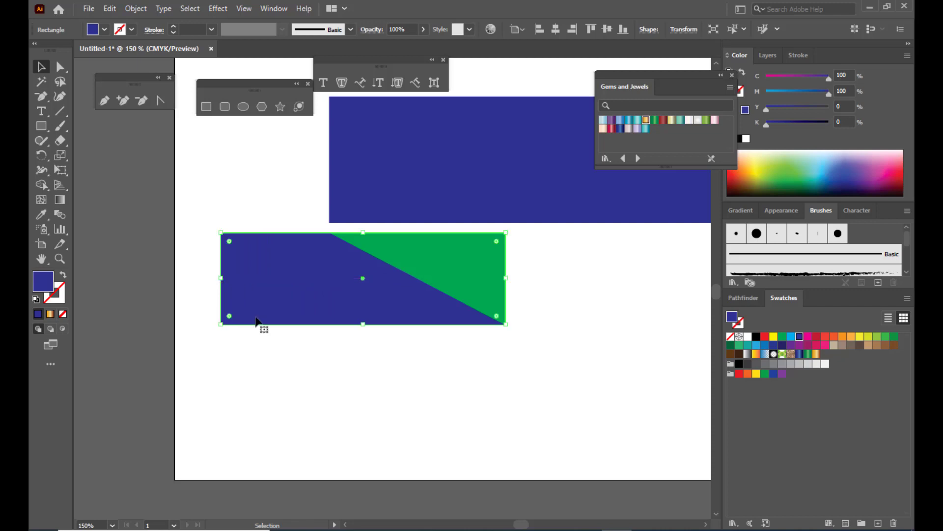
# Step: Add an anchor point midway on the tail rectangle's left edge and pull it inward to form a V-shaped notch
pyautogui.click(122, 101)
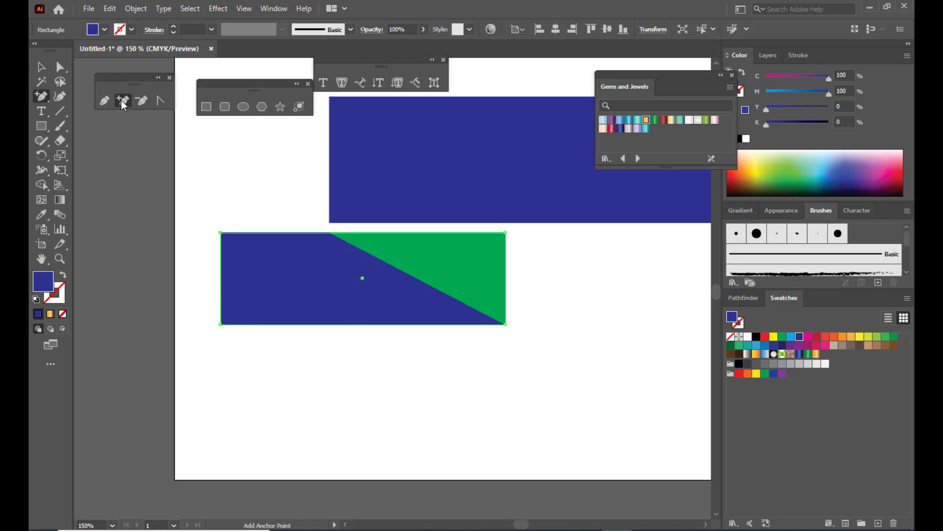
pyautogui.click(220, 278)
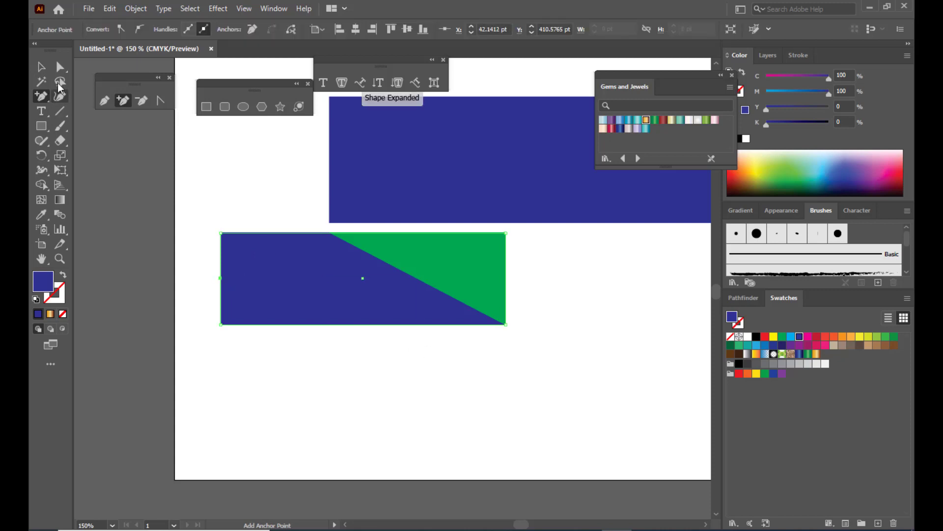
pyautogui.click(60, 67)
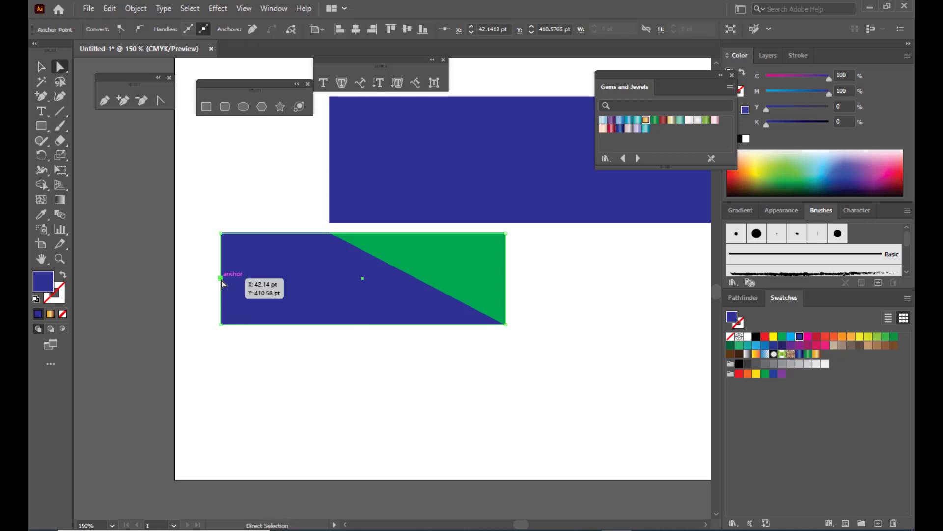
pyautogui.moveTo(220, 278); pyautogui.dragTo(301, 285)
pyautogui.press('v')
pyautogui.click(430, 249)
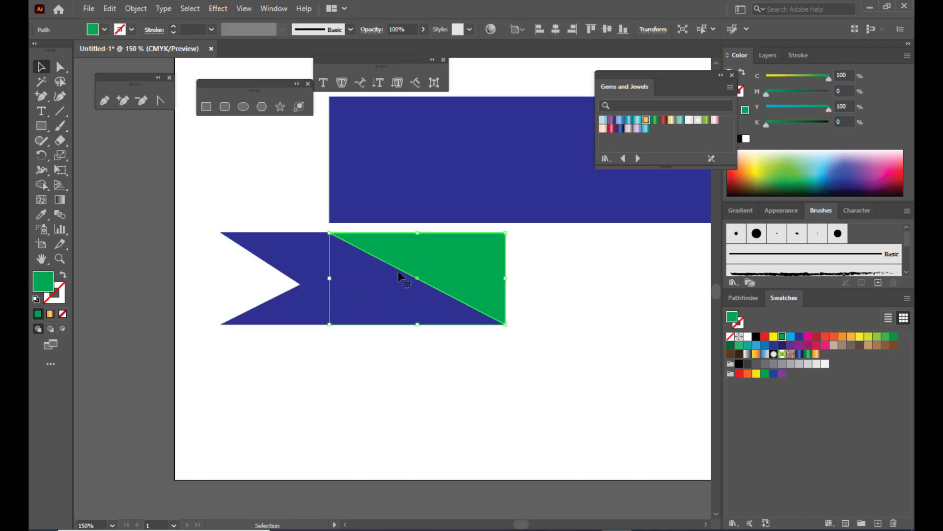
# Step: Narrow the left green fold triangle by pulling its left edge inward toward the ribbon's center
pyautogui.moveTo(331, 279); pyautogui.dragTo(365, 278)
pyautogui.click(279, 189)
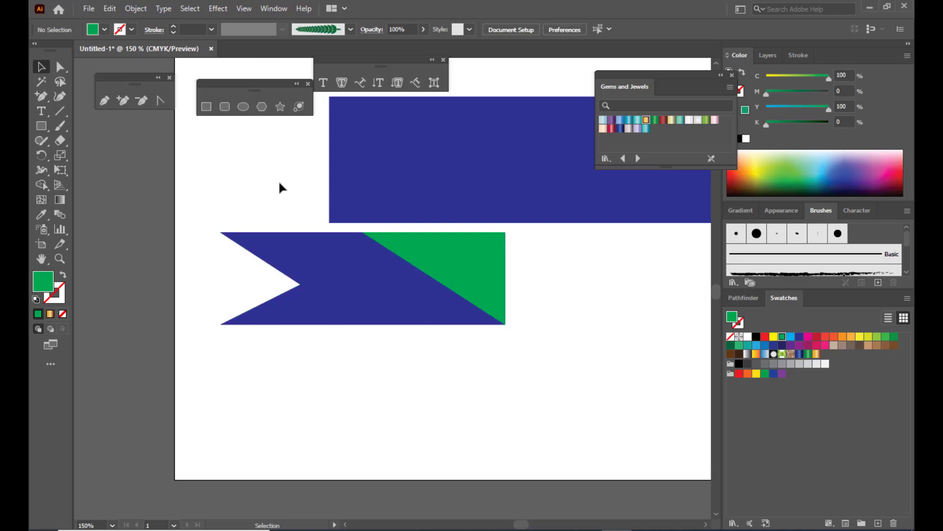
# Step: Duplicate the notched tail, reflect the copy horizontally, and align it with the inner and bottom edges of the right green triangle
pyautogui.hotkey('ctrl', '-')
pyautogui.hotkey('ctrl', '-')
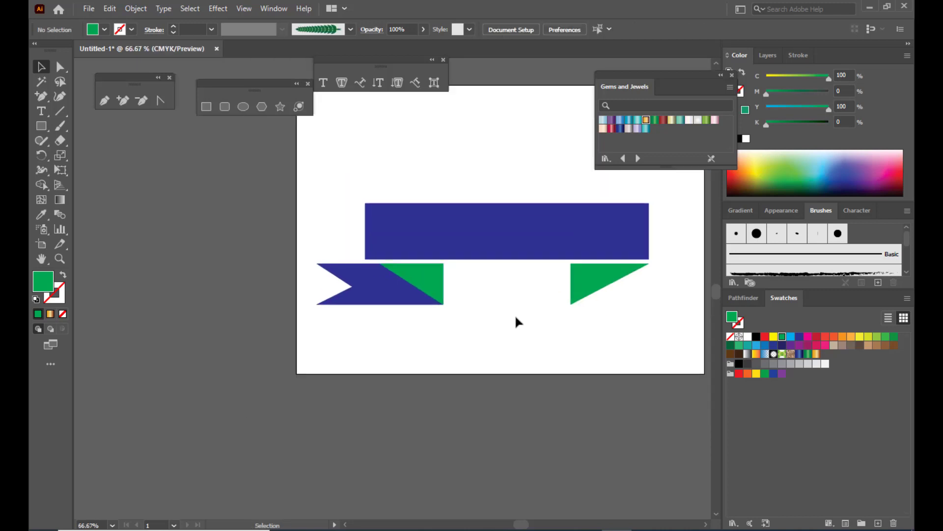
pyautogui.click(358, 296)
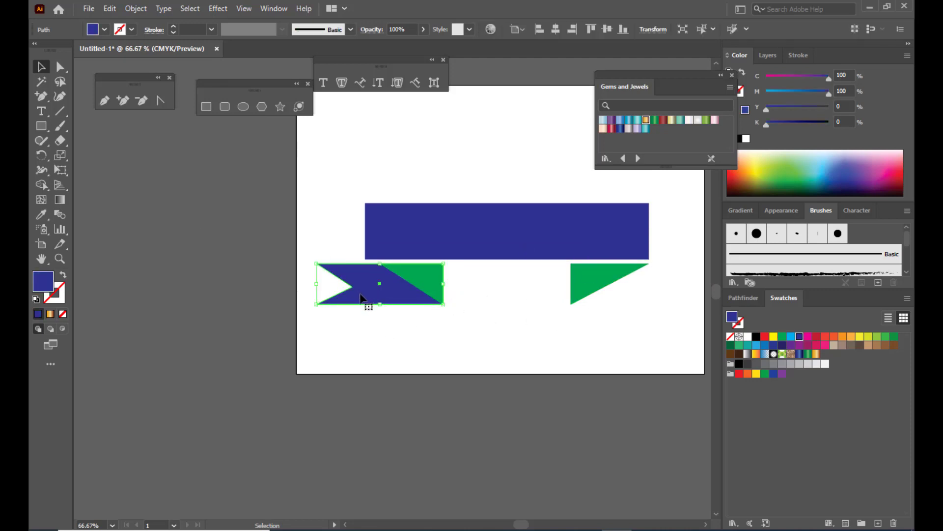
pyautogui.moveTo(360, 297); pyautogui.dragTo(565, 333)
pyautogui.rightClick(575, 327)
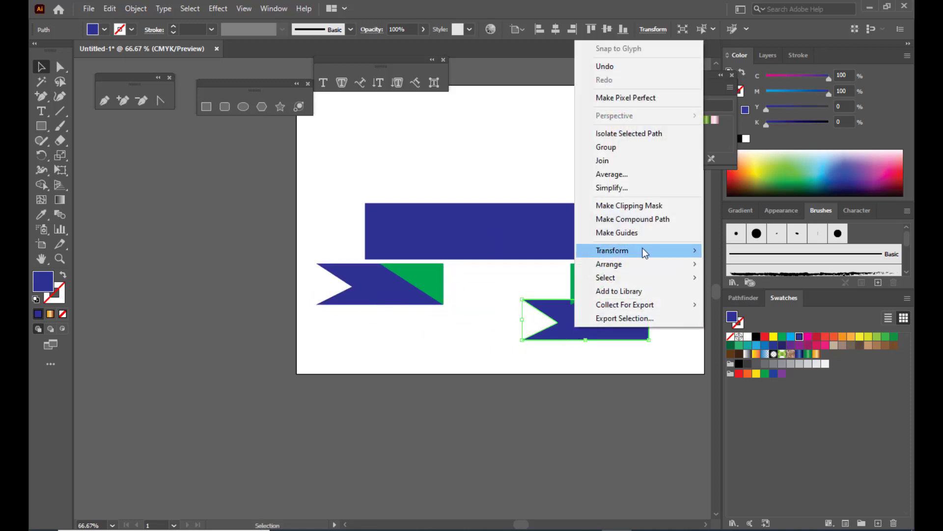
pyautogui.moveTo(638, 251)
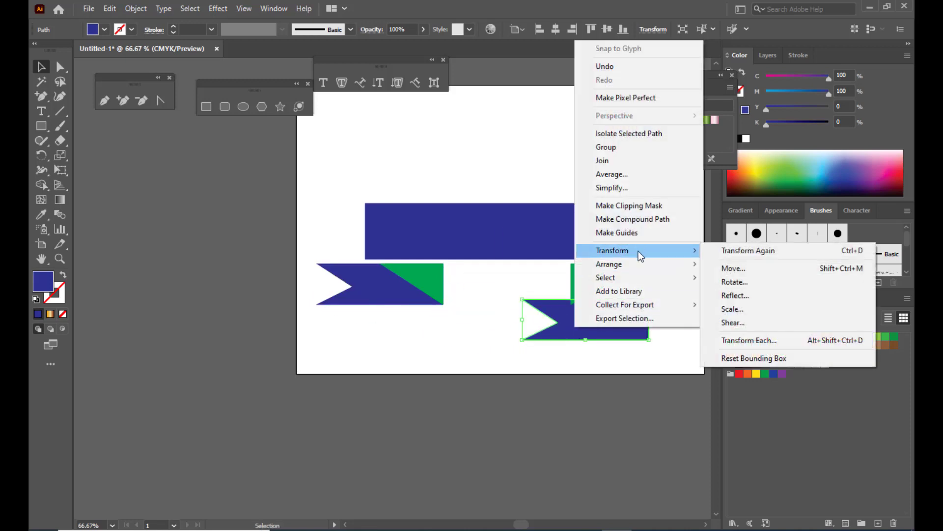
pyautogui.click(734, 295)
pyautogui.click(703, 290)
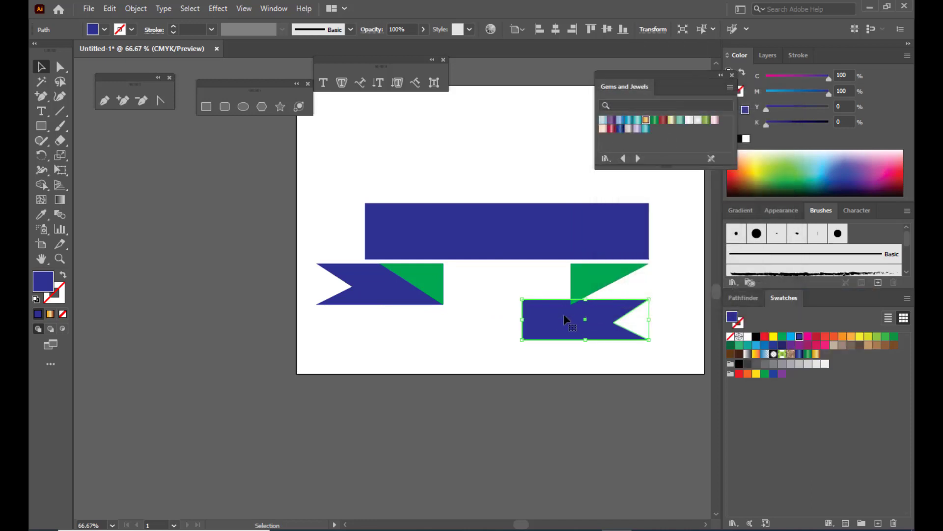
pyautogui.moveTo(565, 315); pyautogui.dragTo(595, 284)
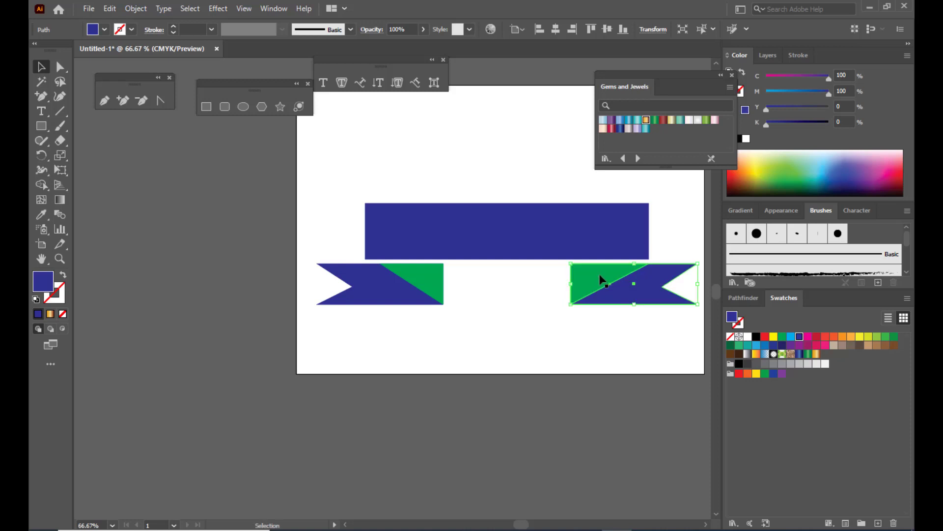
# Step: Narrow the right green fold triangle by pulling its outer edge inward to match the left fold
pyautogui.click(602, 279)
pyautogui.moveTo(641, 284); pyautogui.dragTo(637, 286)
pyautogui.click(581, 347)
pyautogui.click(625, 286)
pyautogui.click(613, 338)
# Step: Fill the main banner rectangle with the purple gradient from the Gems and Jewels library
pyautogui.scroll(1, 591, 310)
pyautogui.moveTo(619, 73); pyautogui.dragTo(716, 81)
pyautogui.scroll(1, 483, 177)
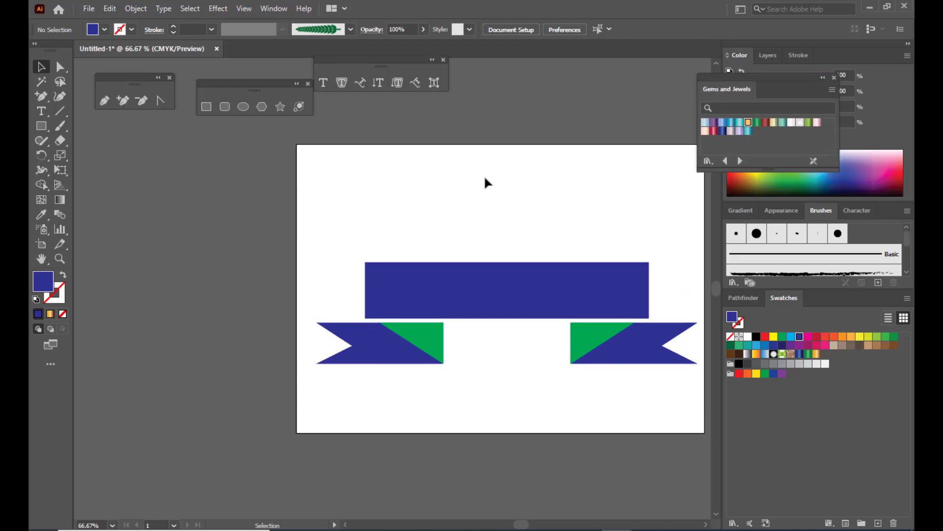
pyautogui.click(491, 283)
pyautogui.click(501, 213)
pyautogui.click(506, 291)
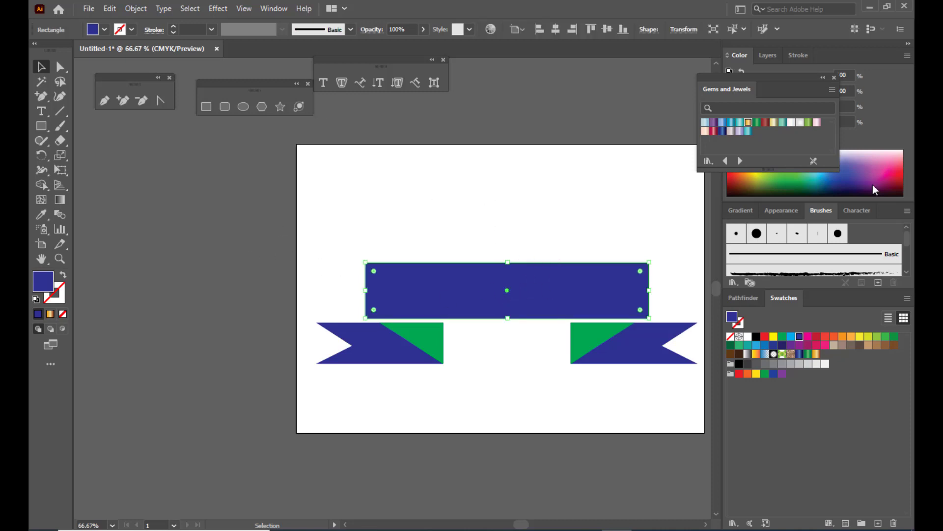
pyautogui.moveTo(717, 74); pyautogui.dragTo(602, 78)
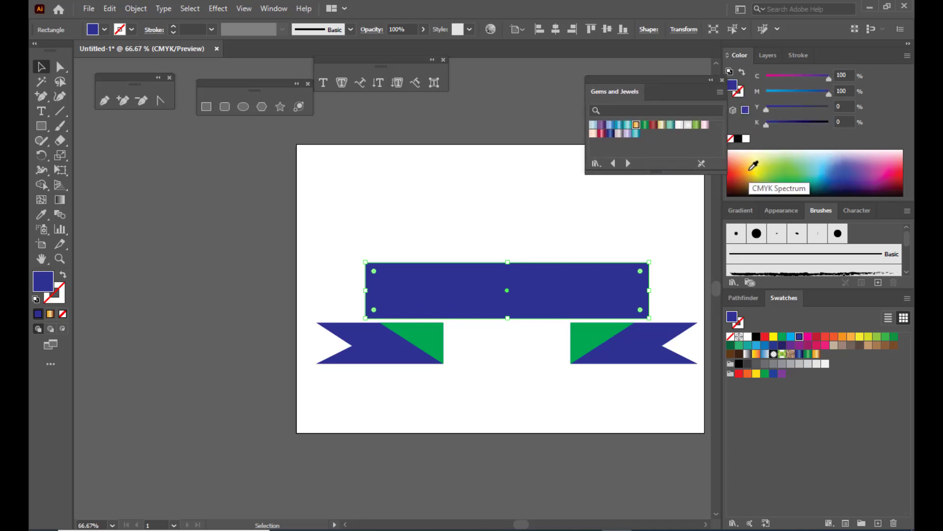
pyautogui.click(600, 127)
# Step: Fill both notched ribbon tails with the same purple Gems and Jewels gradient
pyautogui.click(369, 343)
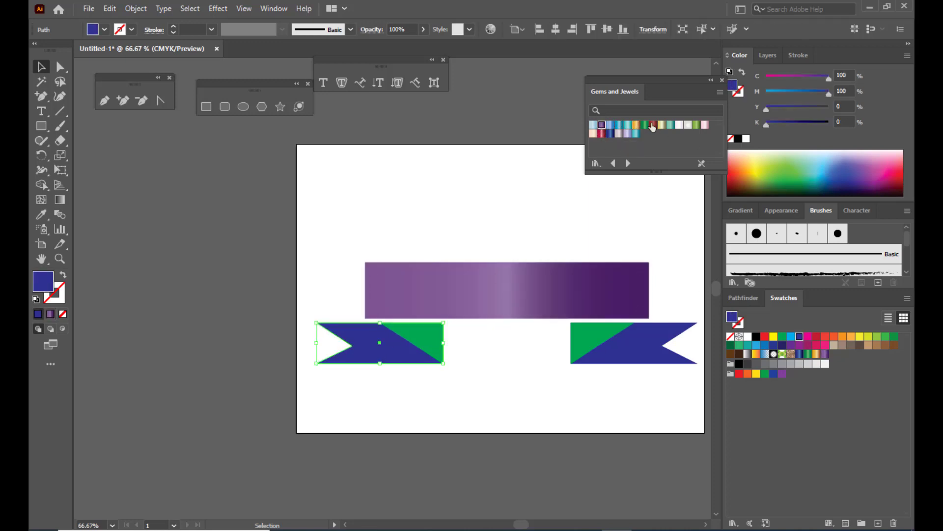
pyautogui.click(600, 127)
pyautogui.click(640, 339)
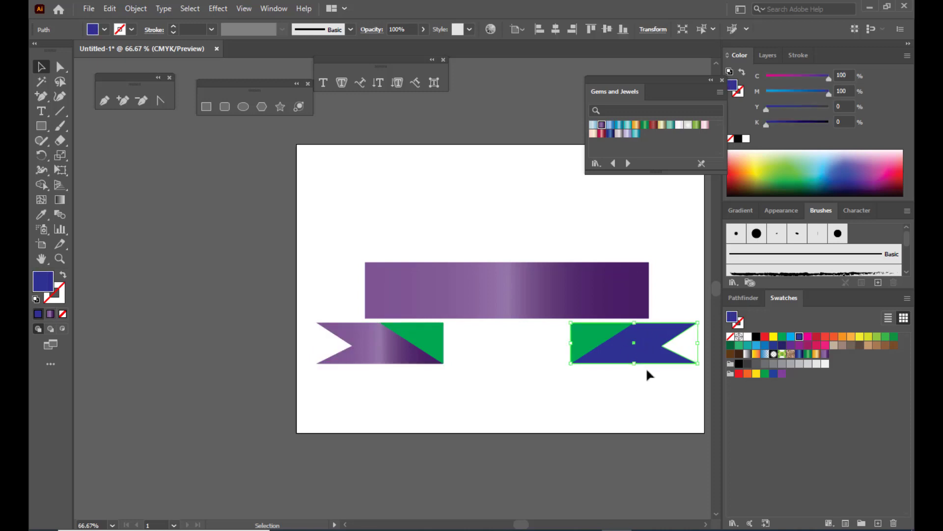
pyautogui.click(606, 126)
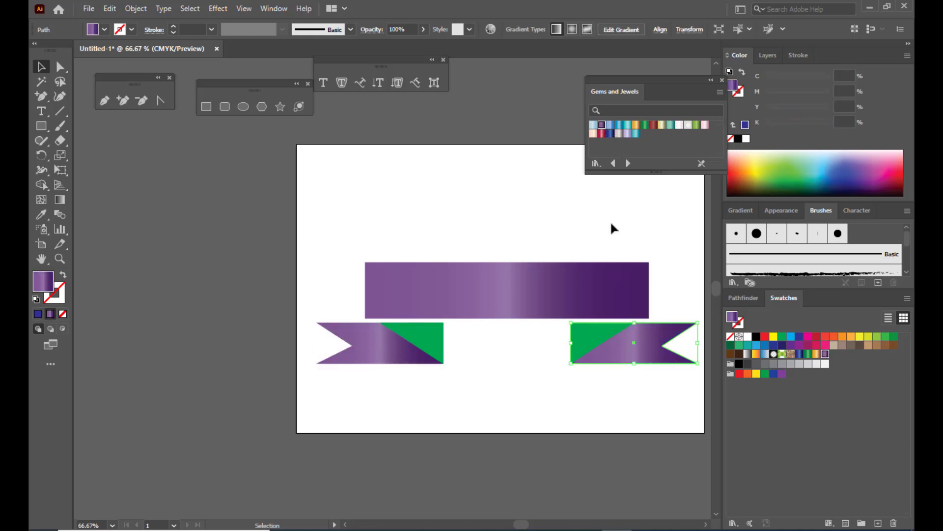
# Step: Fill both fold triangles with the green gradient from the Gems and Jewels library
pyautogui.moveTo(606, 82); pyautogui.dragTo(613, 74)
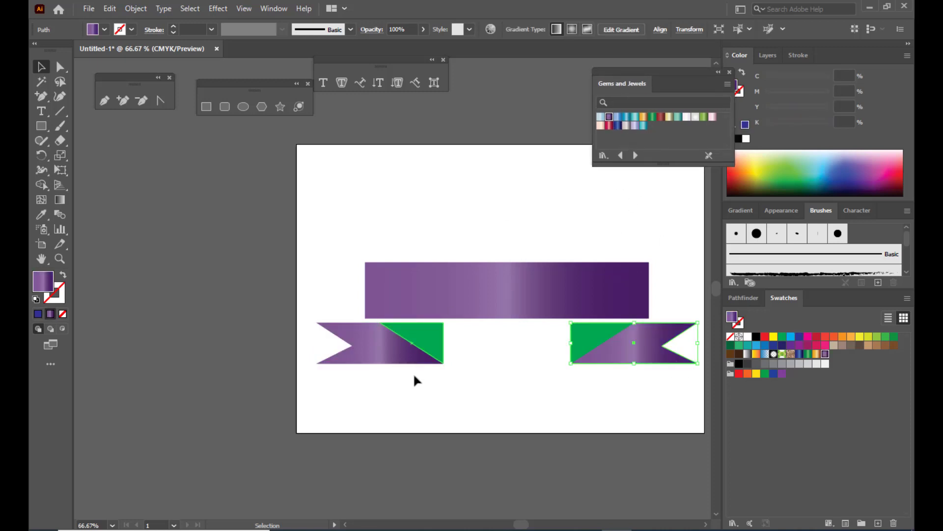
pyautogui.click(428, 344)
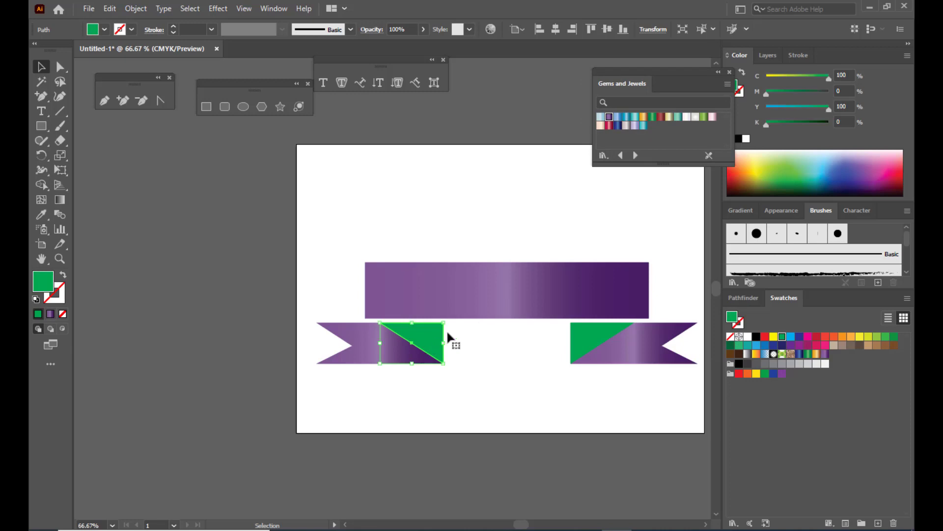
pyautogui.click(653, 119)
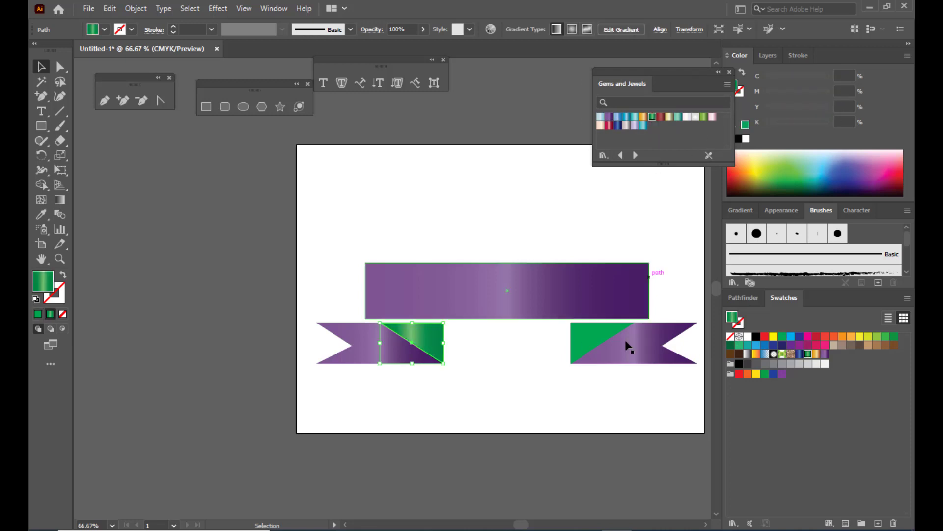
pyautogui.click(596, 337)
pyautogui.click(654, 119)
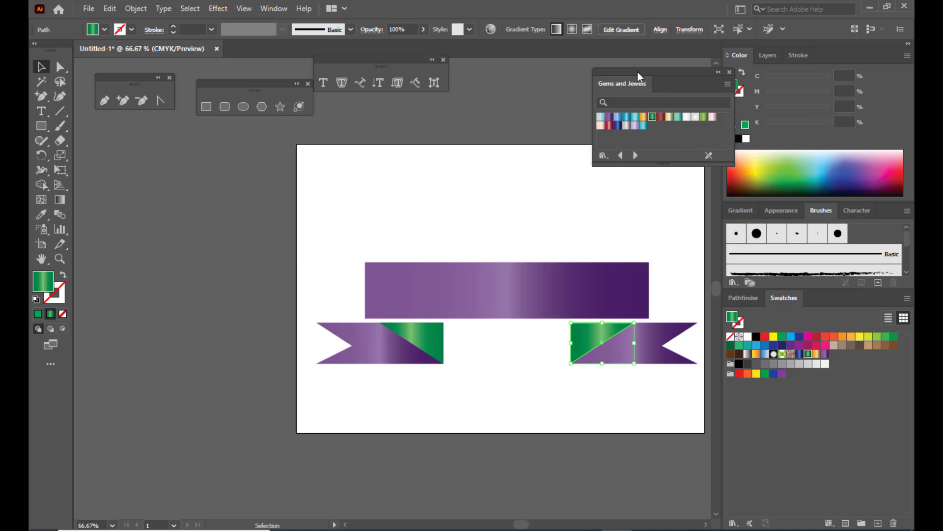
pyautogui.moveTo(637, 72); pyautogui.dragTo(692, 72)
pyautogui.click(568, 147)
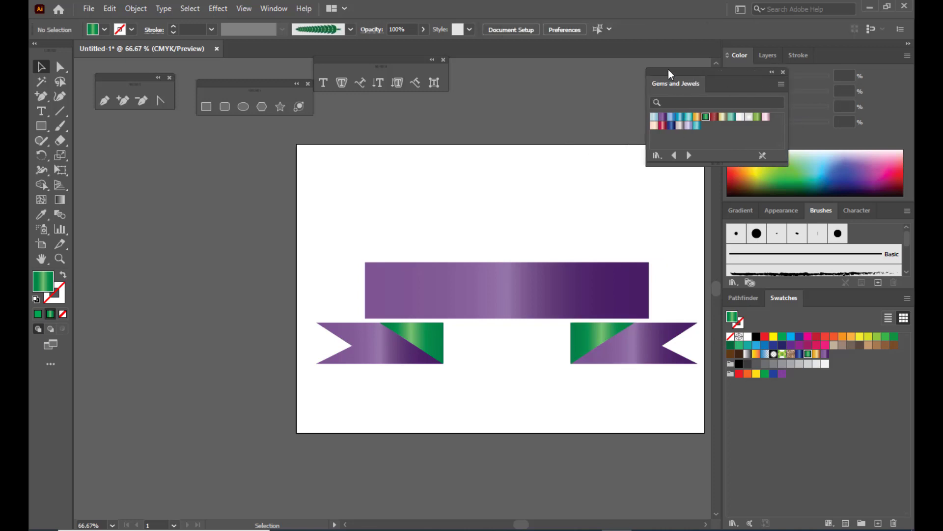
pyautogui.moveTo(668, 70); pyautogui.dragTo(709, 69)
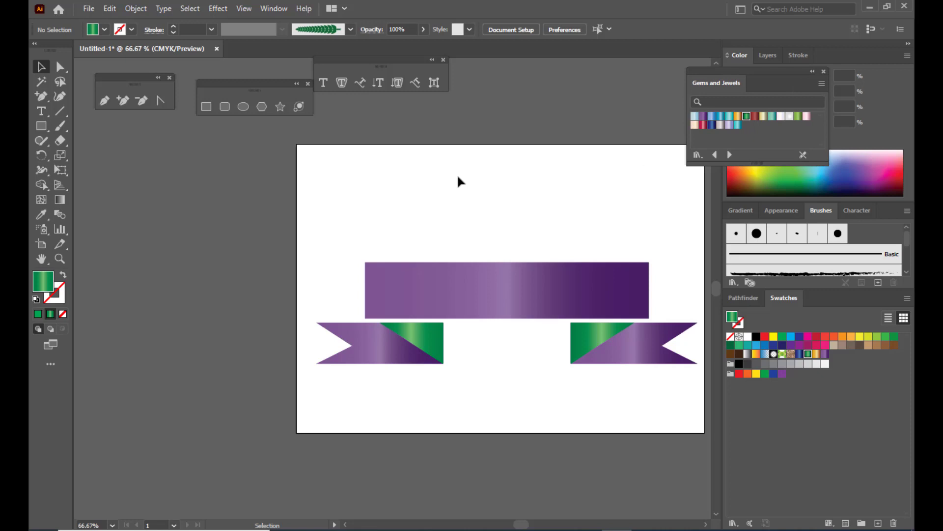
# Step: Select the banner rectangle, both tails and both fold triangles, and group them
pyautogui.press('g')
pyautogui.click(54, 69)
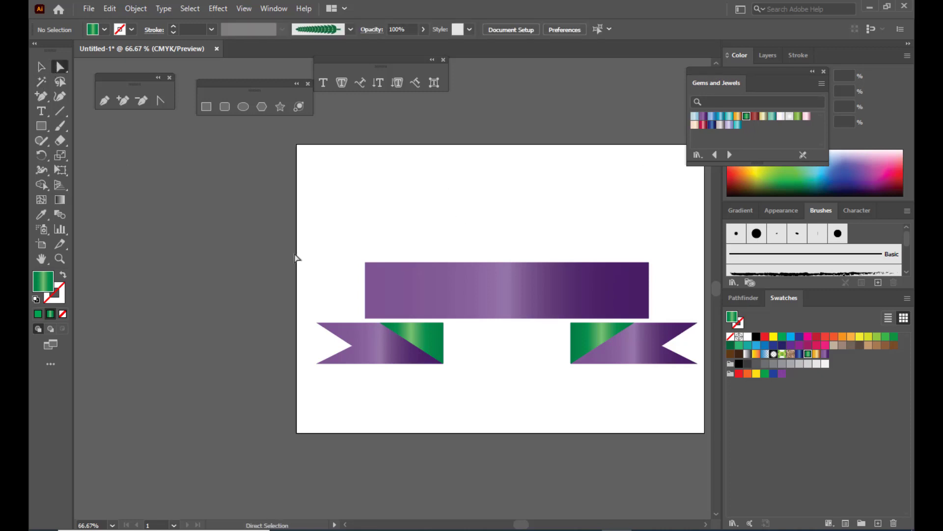
pyautogui.press('space')
pyautogui.moveTo(472, 236); pyautogui.dragTo(386, 281)
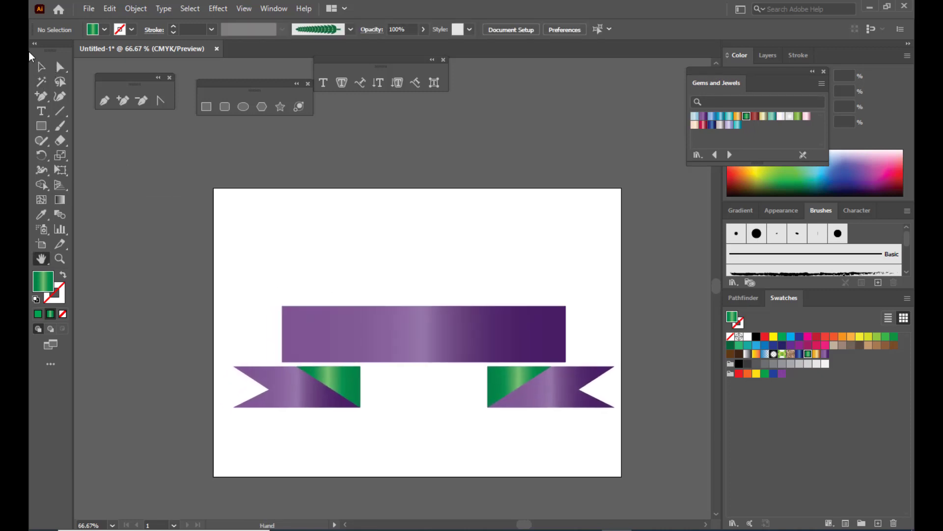
pyautogui.moveTo(226, 263); pyautogui.dragTo(620, 450)
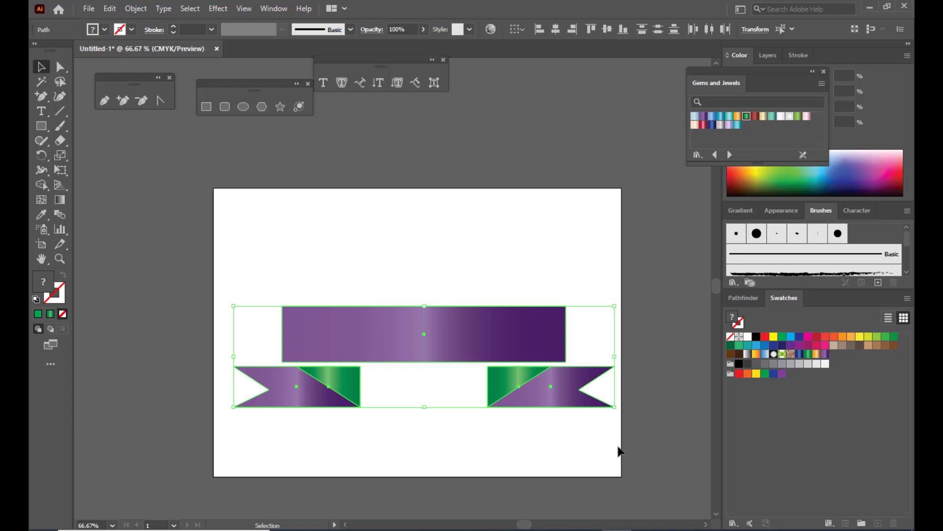
pyautogui.press('a')
pyautogui.press('v')
pyautogui.hotkey('ctrl', 'g')
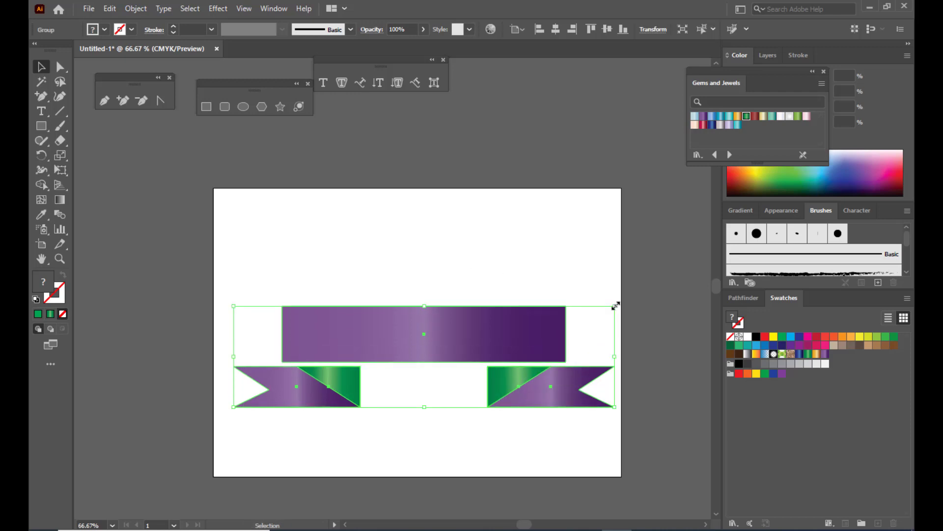
# Step: Scale the banner group down proportionally and move it above the artboard
pyautogui.moveTo(615, 305); pyautogui.dragTo(547, 322)
pyautogui.moveTo(449, 333); pyautogui.dragTo(550, 118)
# Step: Make the shield and leaf layers visible
pyautogui.moveTo(715, 71); pyautogui.dragTo(703, 242)
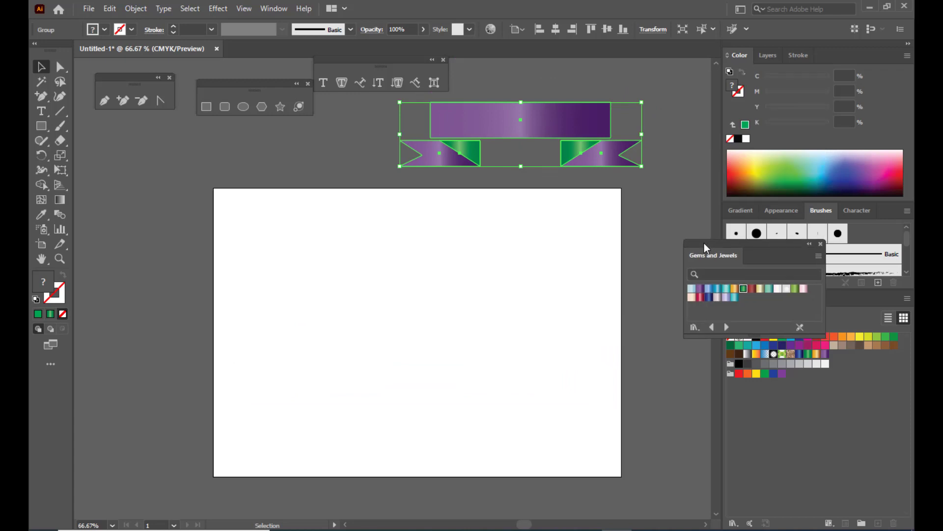
pyautogui.click(771, 58)
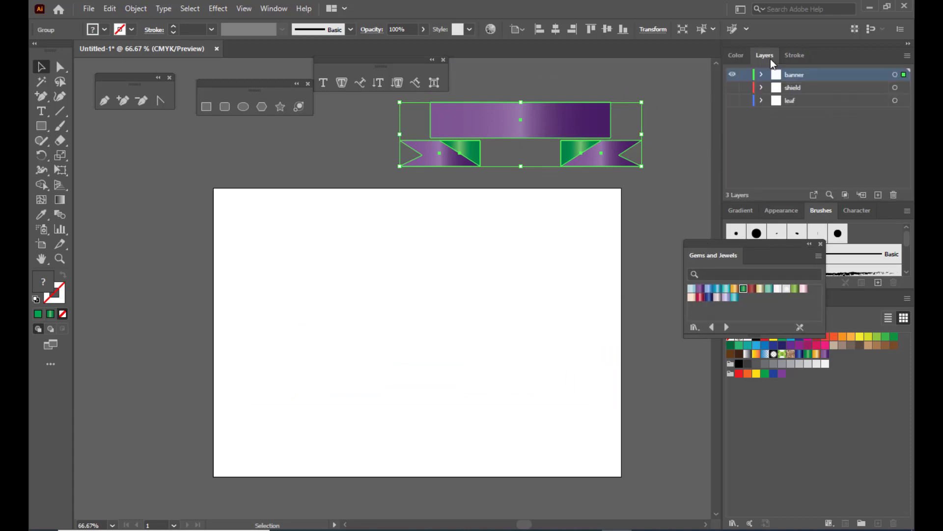
pyautogui.click(733, 87)
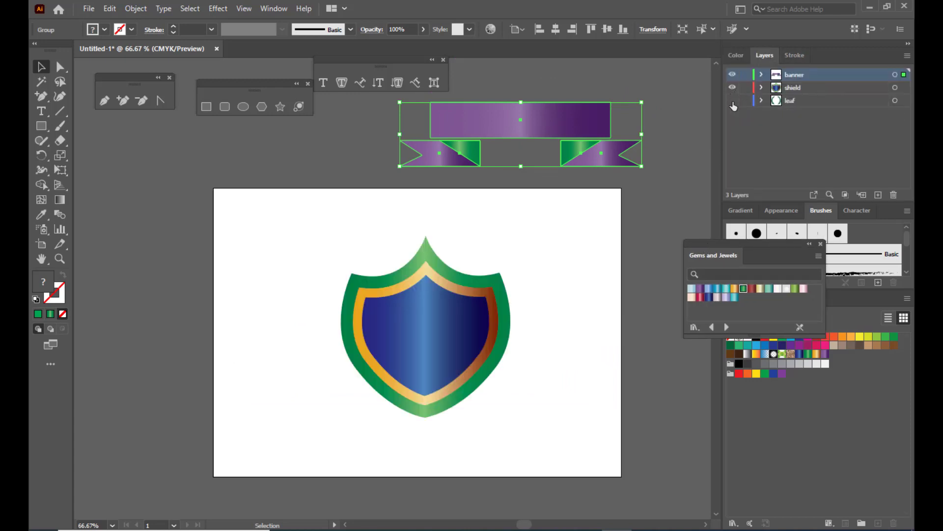
pyautogui.click(732, 101)
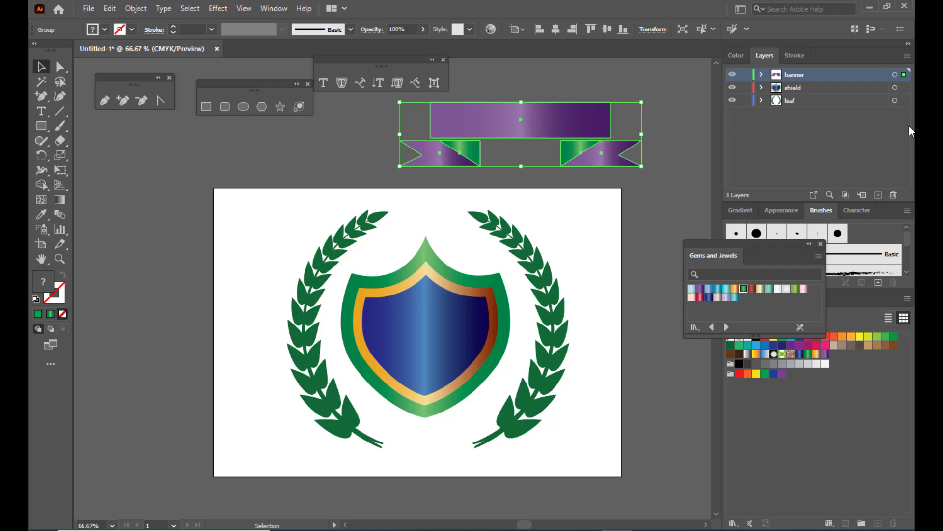
pyautogui.click(664, 112)
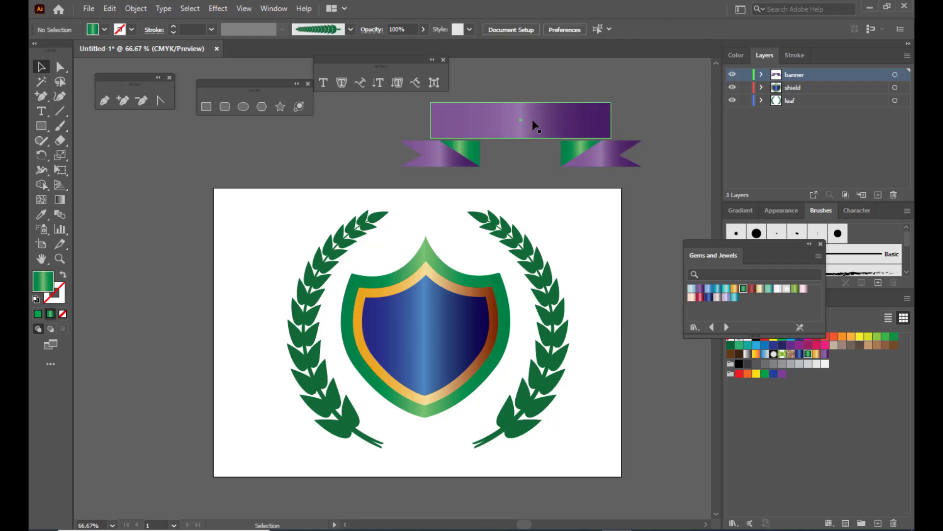
# Step: Move the banner group onto the lower part of the shield, scale it down to fit between the laurel branches, and center it
pyautogui.click(535, 123)
pyautogui.moveTo(540, 119); pyautogui.dragTo(435, 382)
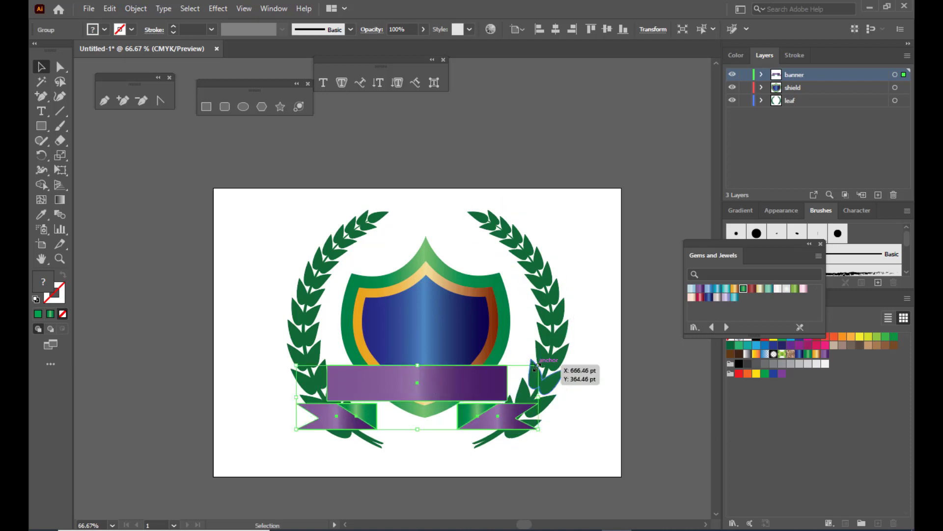
pyautogui.press('shift')
pyautogui.moveTo(537, 363); pyautogui.dragTo(505, 374)
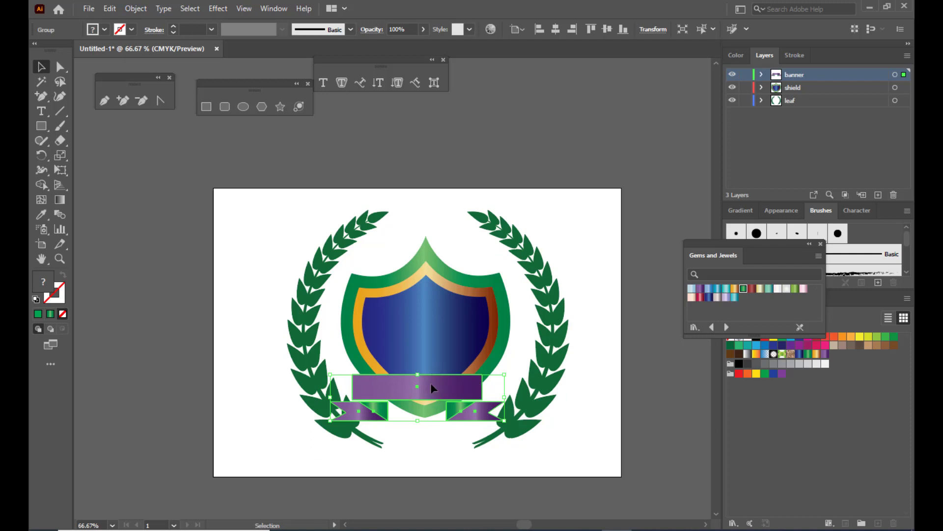
pyautogui.moveTo(432, 386); pyautogui.dragTo(437, 375)
pyautogui.moveTo(508, 364); pyautogui.dragTo(447, 404)
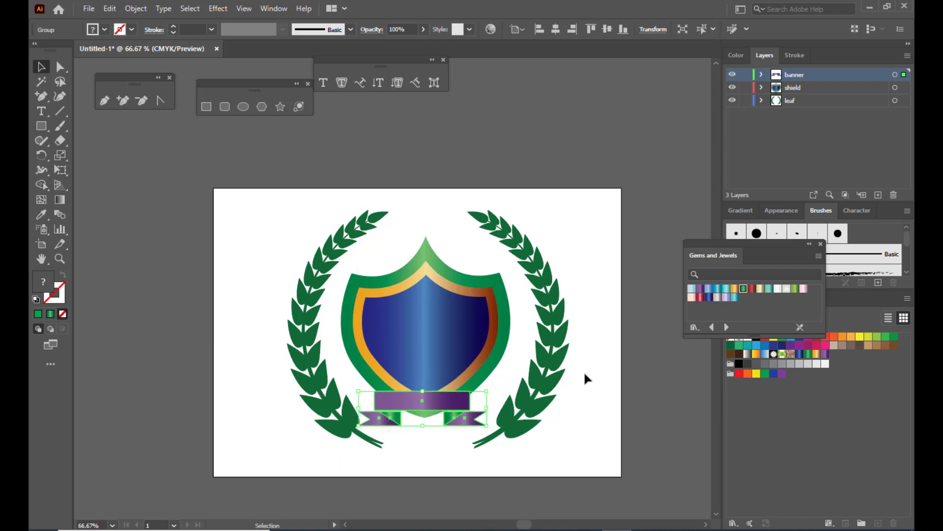
pyautogui.moveTo(487, 392); pyautogui.dragTo(465, 390)
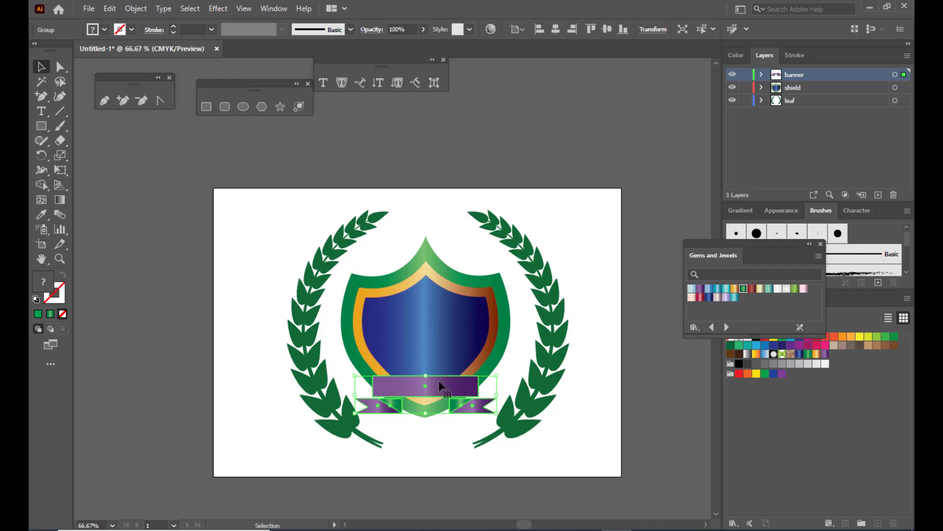
# Step: Apply a horizontal Arc warp effect with a 60% bend to the banner group
pyautogui.click(219, 8)
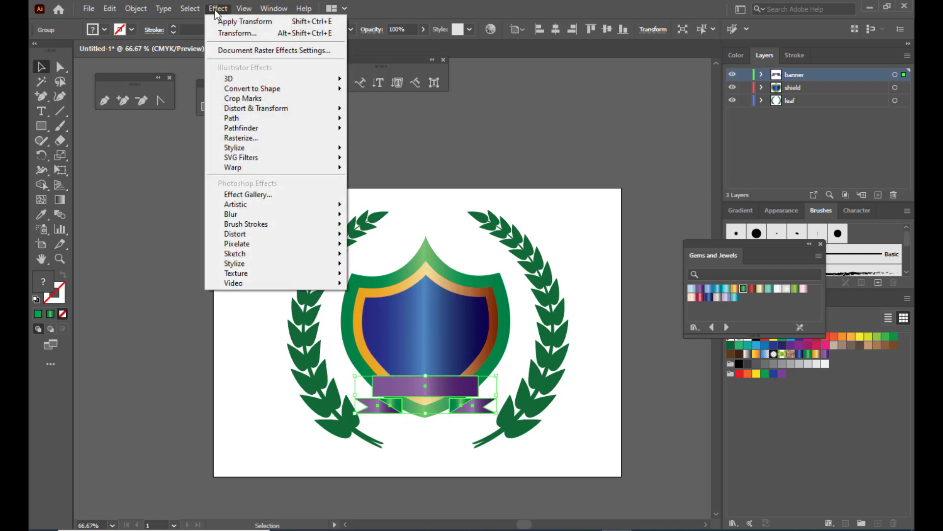
pyautogui.moveTo(255, 167)
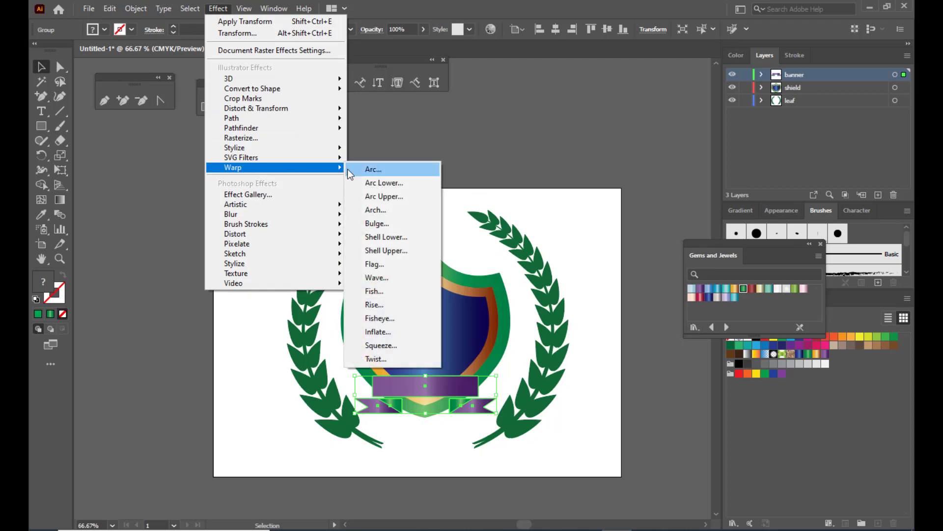
pyautogui.click(374, 169)
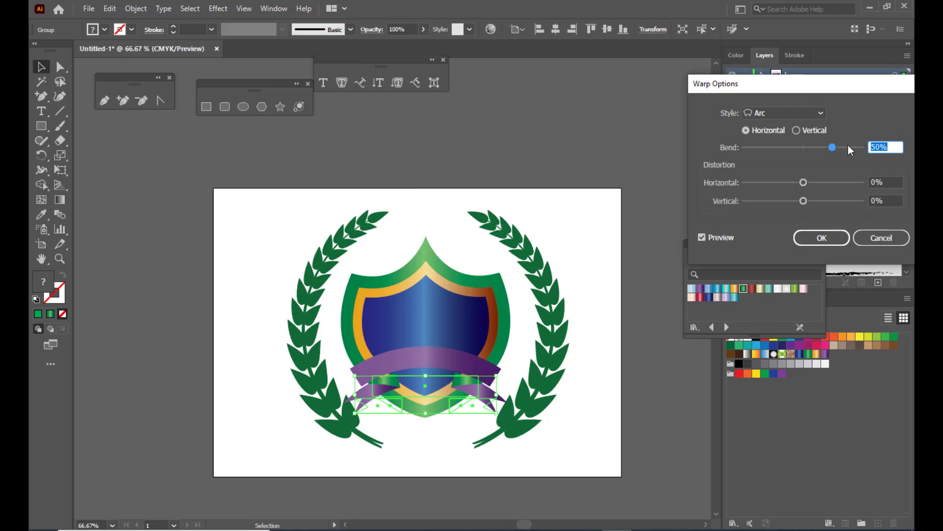
pyautogui.moveTo(755, 86); pyautogui.dragTo(663, 91)
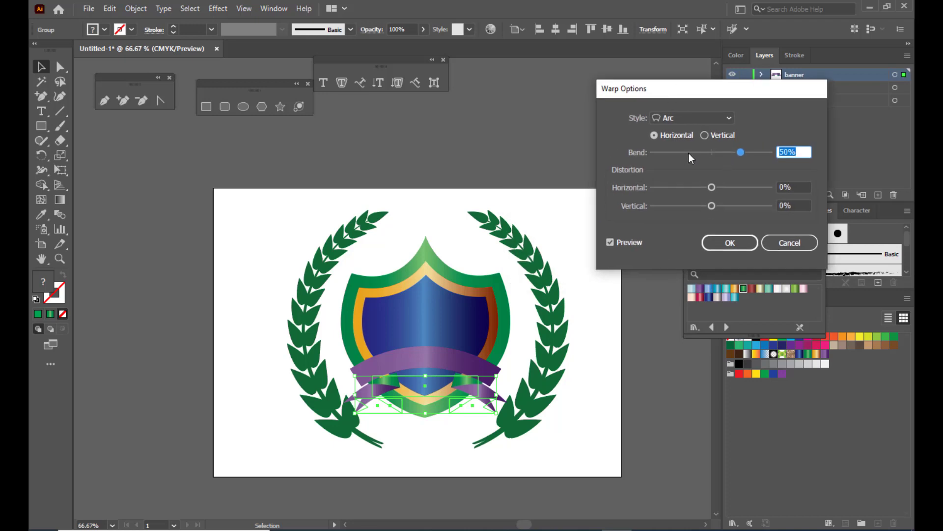
pyautogui.moveTo(742, 152); pyautogui.dragTo(744, 151)
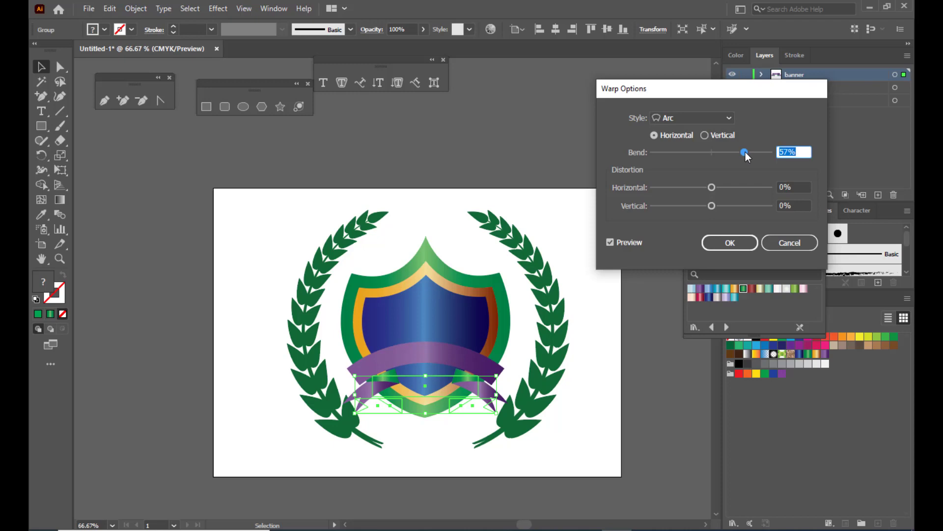
pyautogui.moveTo(745, 151); pyautogui.dragTo(749, 151)
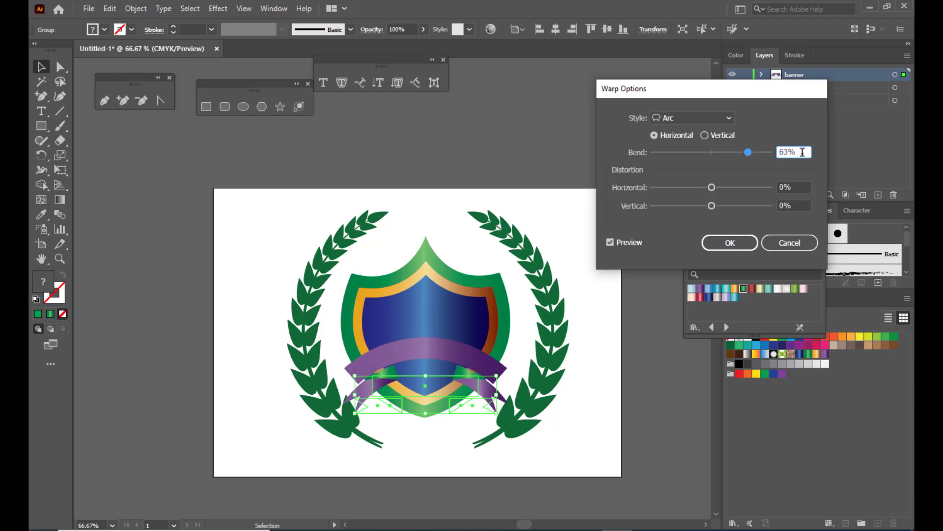
pyautogui.write('60')
pyautogui.moveTo(676, 84); pyautogui.dragTo(635, 89)
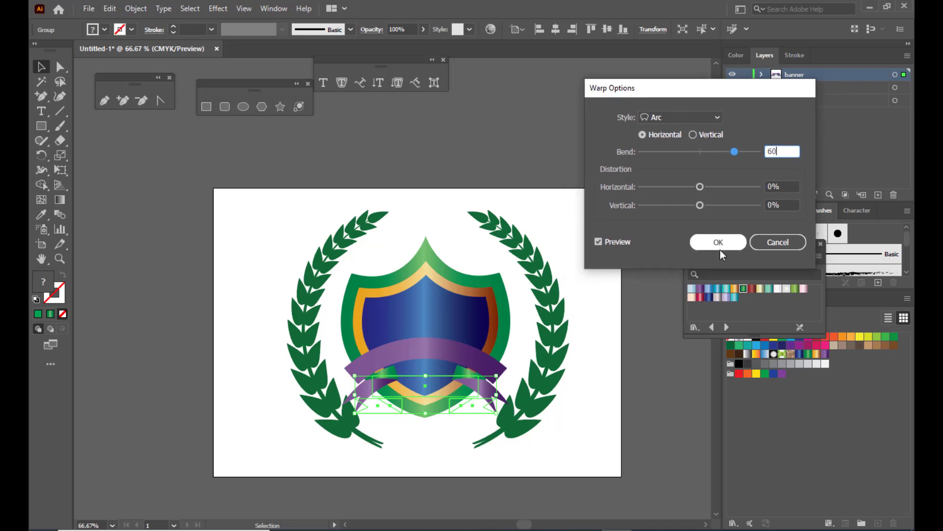
pyautogui.click(719, 245)
pyautogui.click(560, 130)
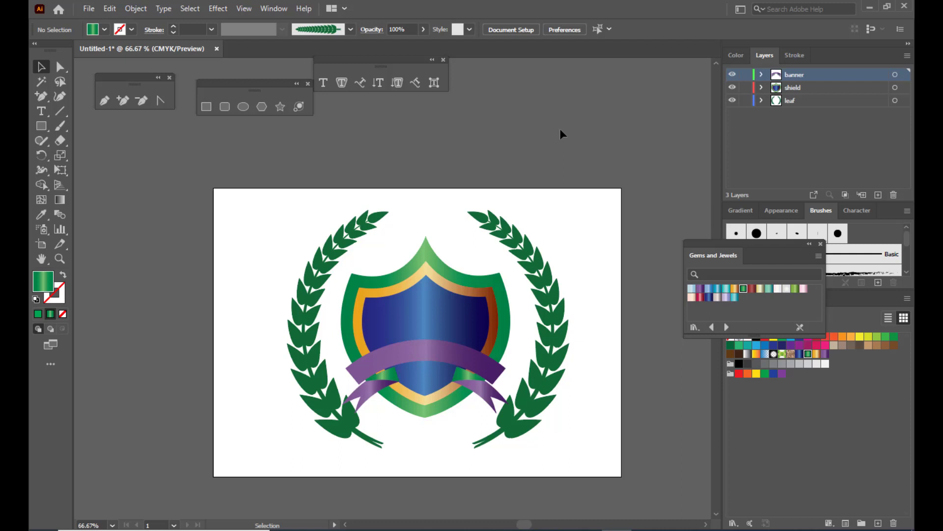
# Step: Hide the shield and leaf layers so only the banner layer is shown
pyautogui.click(423, 296)
pyautogui.click(579, 252)
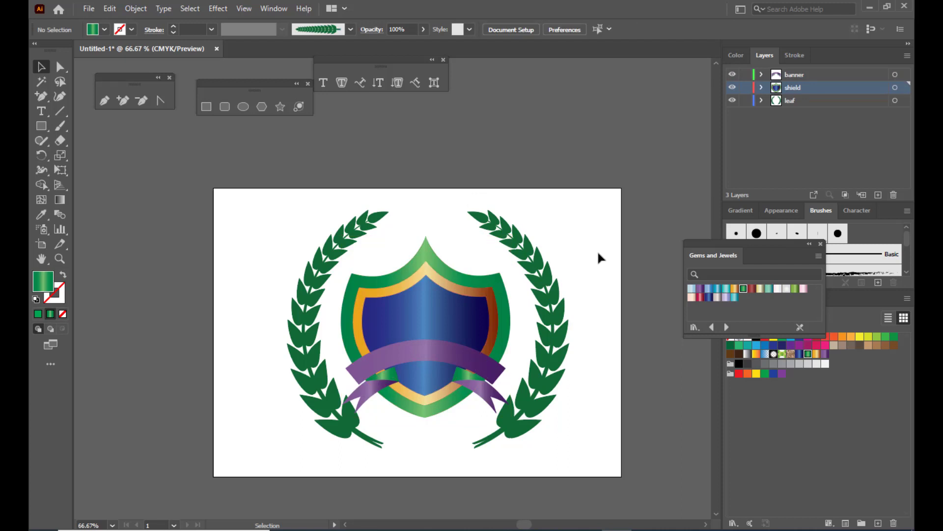
pyautogui.scroll(-2, 599, 249)
pyautogui.scroll(1, 599, 249)
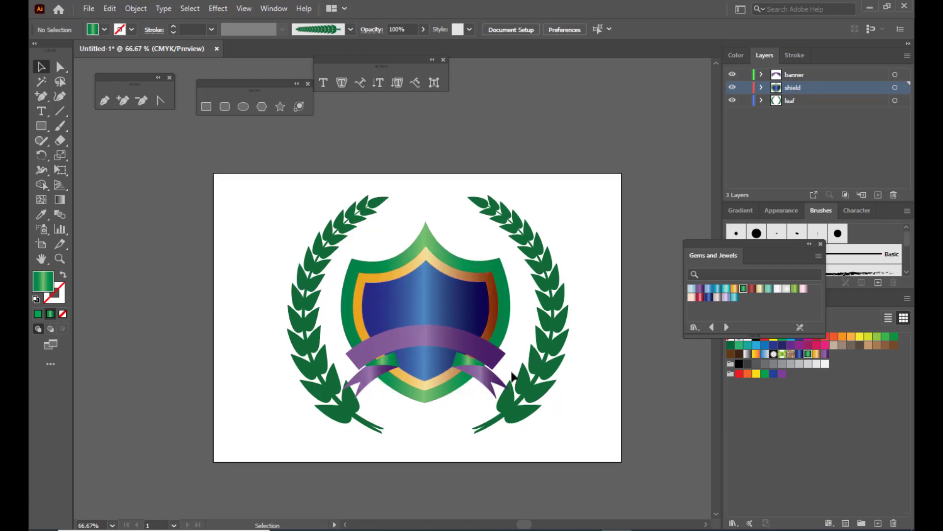
pyautogui.scroll(-2, 605, 377)
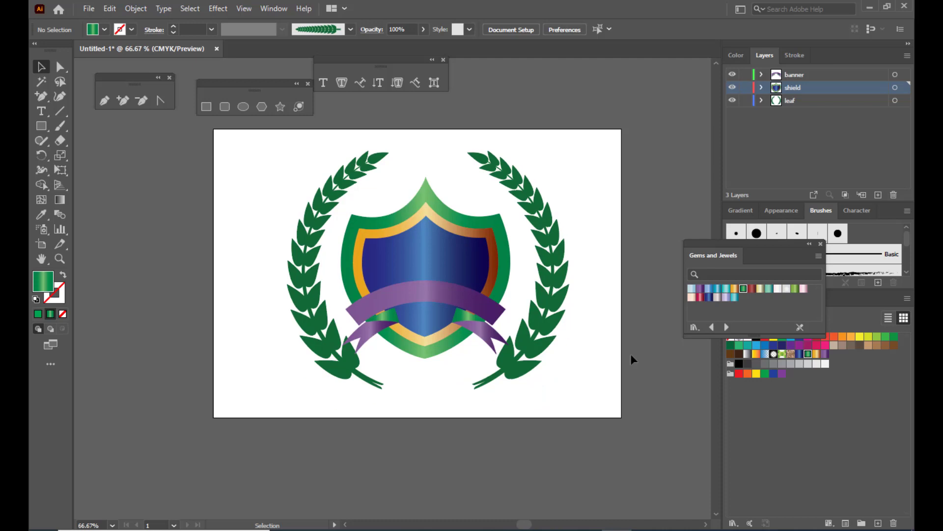
pyautogui.hotkey('ctrl', '=')
pyautogui.hotkey('ctrl', '=')
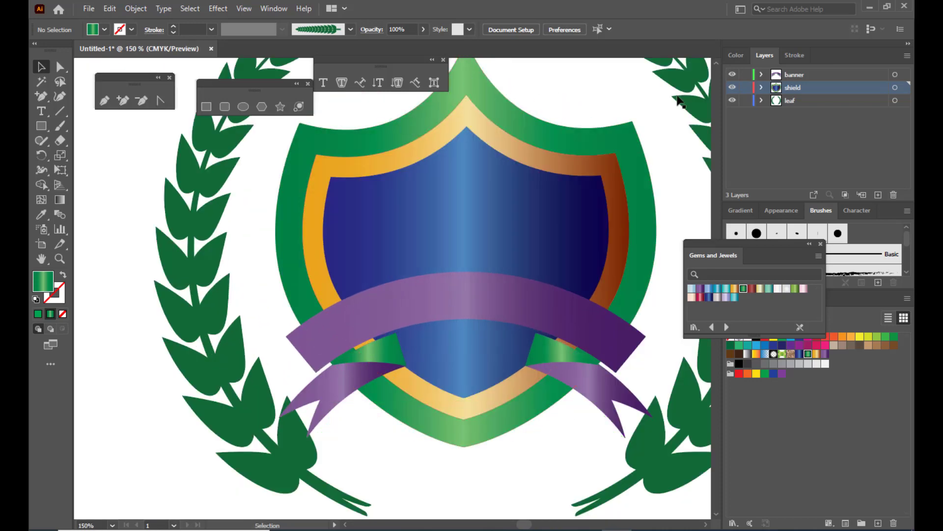
pyautogui.click(732, 86)
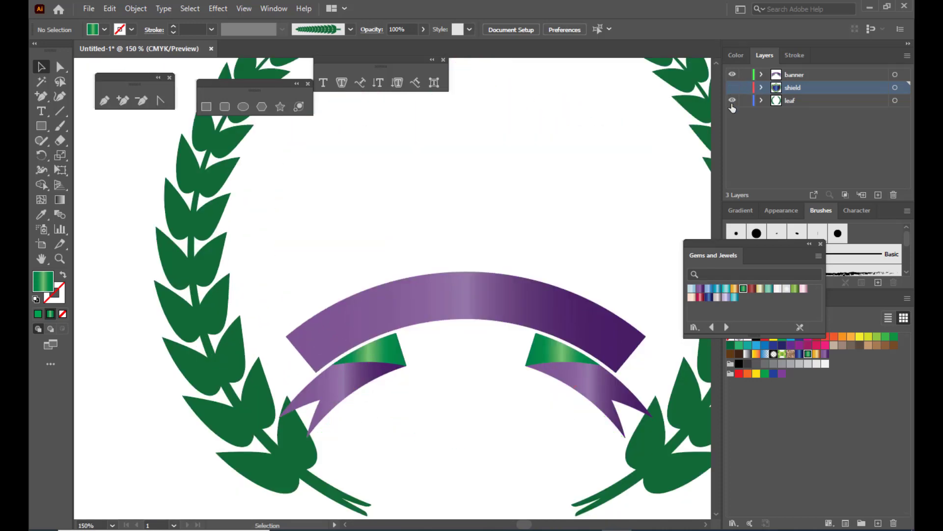
pyautogui.click(732, 100)
pyautogui.scroll(-1, 543, 202)
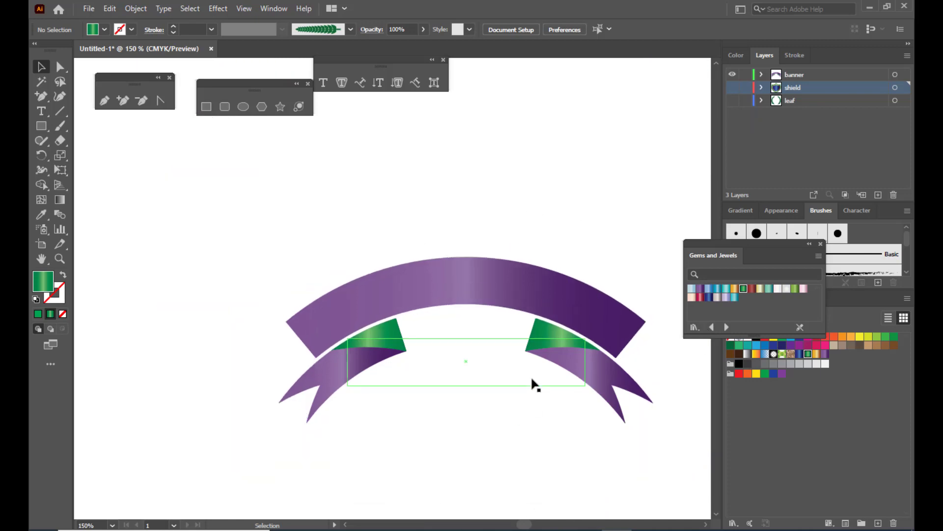
# Step: Expand the appearance of the warped banner group and deselect it
pyautogui.click(510, 270)
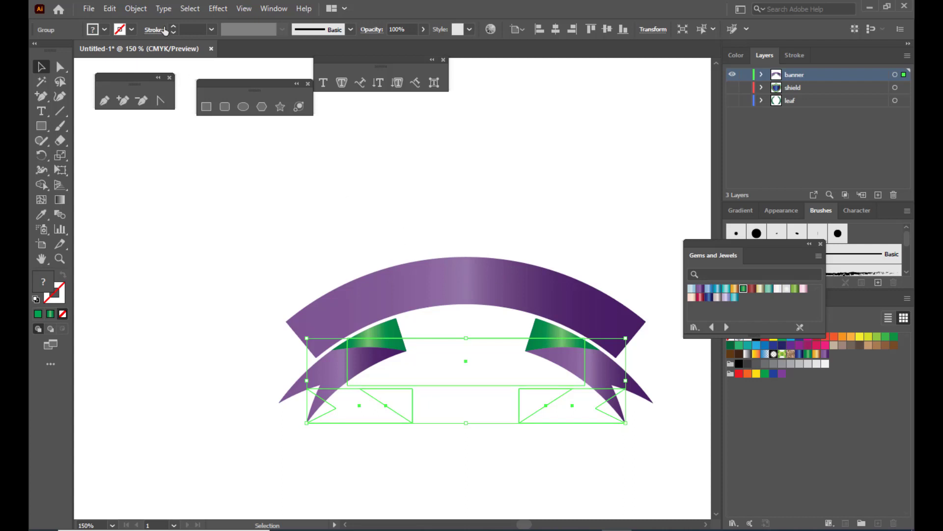
pyautogui.click(136, 8)
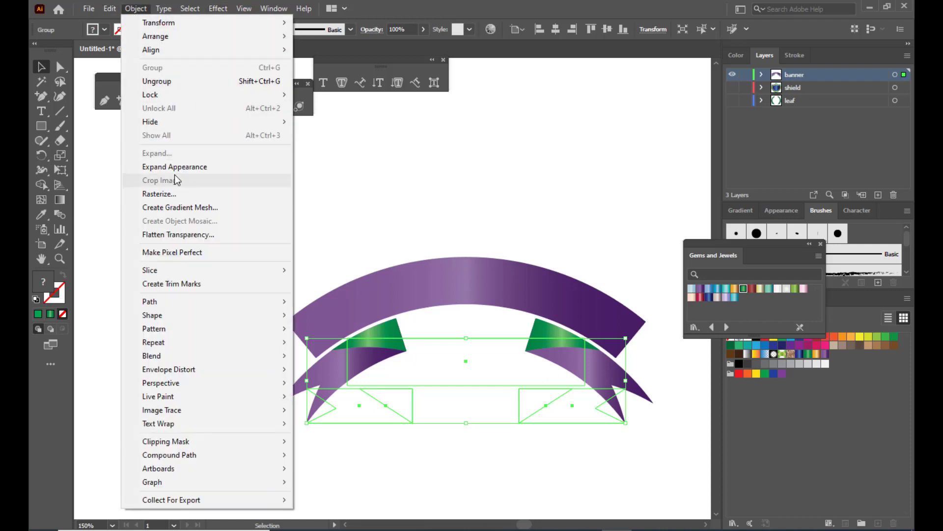
pyautogui.click(183, 165)
pyautogui.click(507, 176)
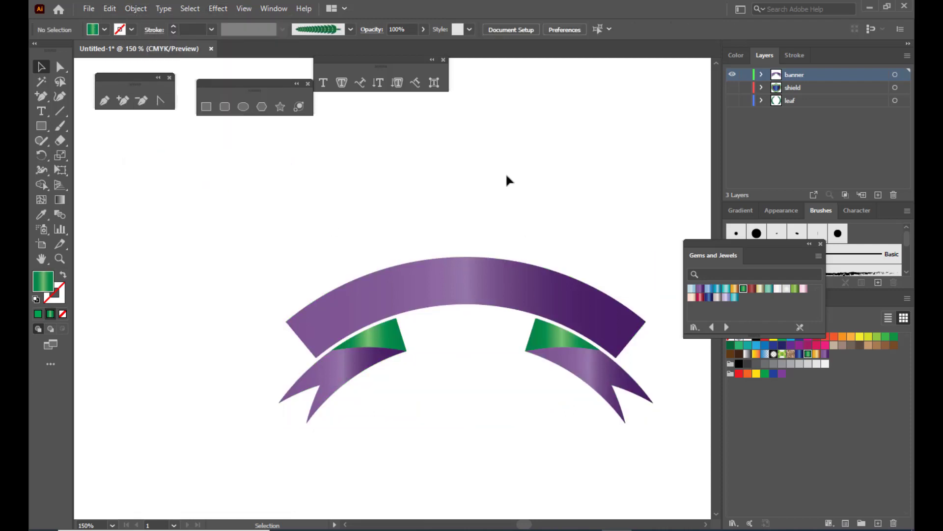
# Step: Draw a three-point curved path with the Pen tool along the middle of the arched banner, using no fill and a black 000000 stroke
pyautogui.click(105, 100)
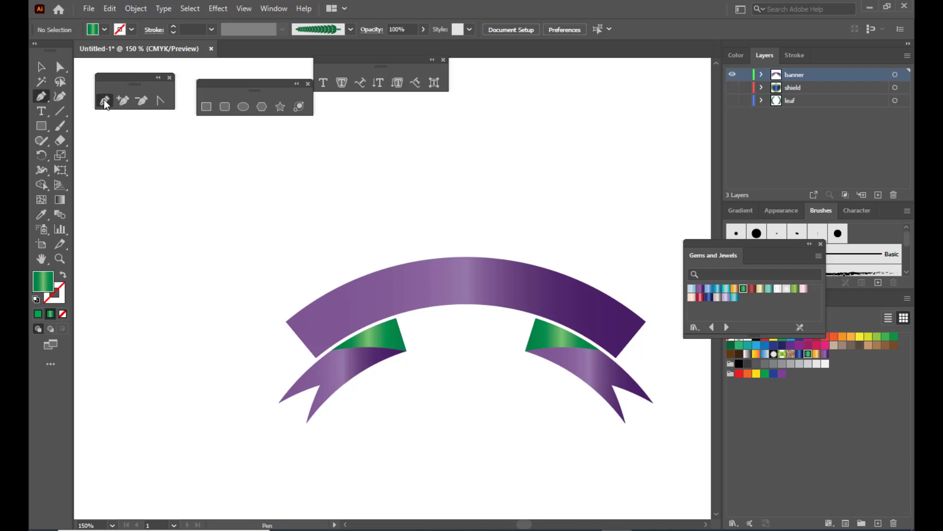
pyautogui.click(64, 274)
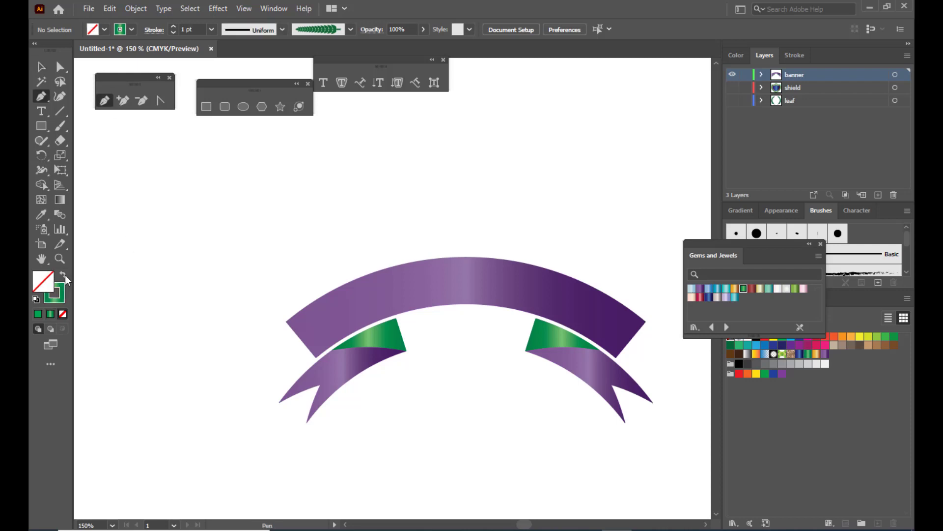
pyautogui.doubleClick(63, 296)
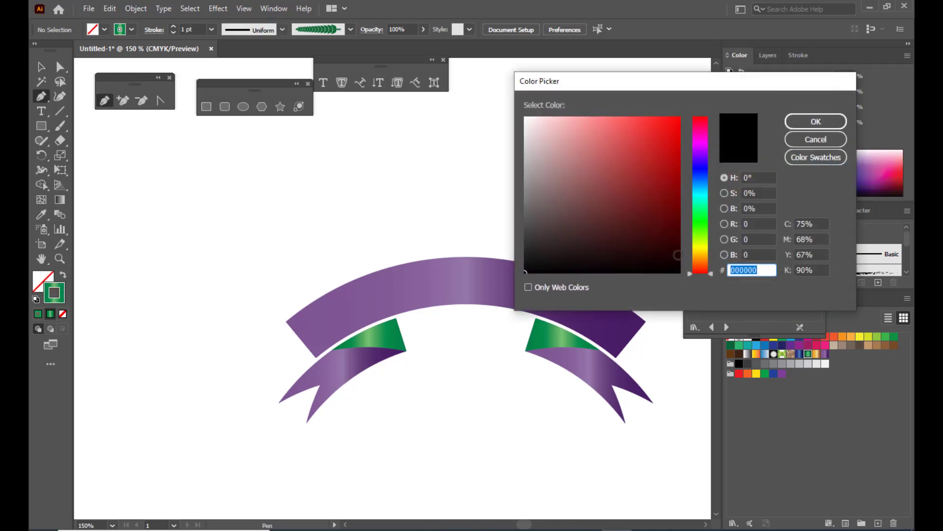
pyautogui.click(803, 125)
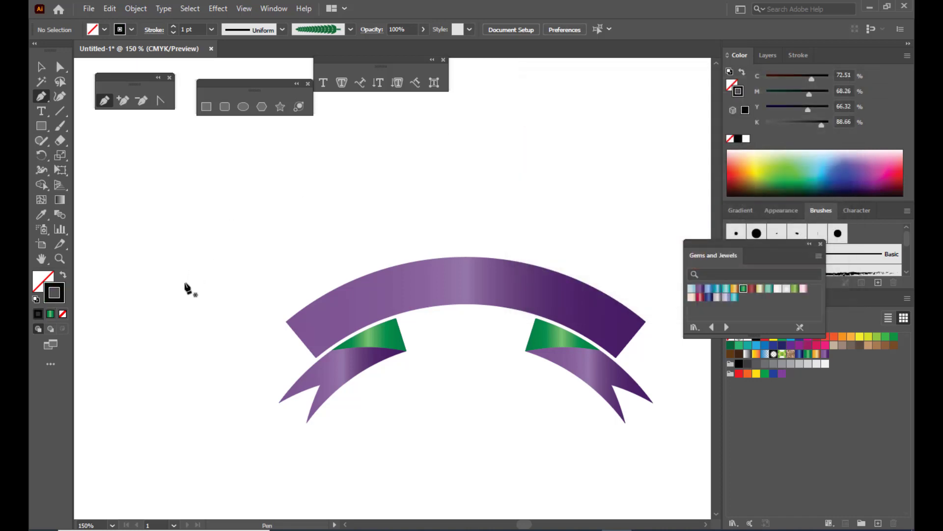
pyautogui.click(296, 335)
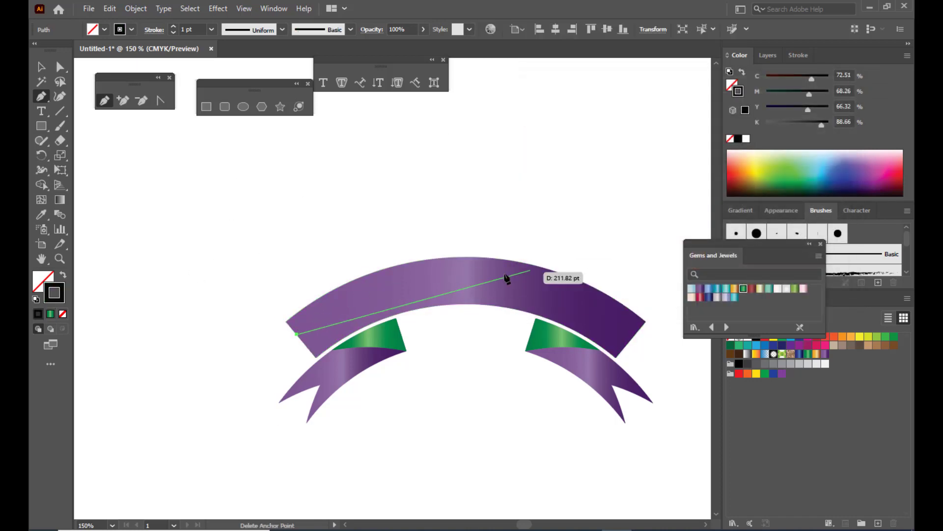
pyautogui.moveTo(467, 278); pyautogui.dragTo(562, 281)
pyautogui.click(633, 337)
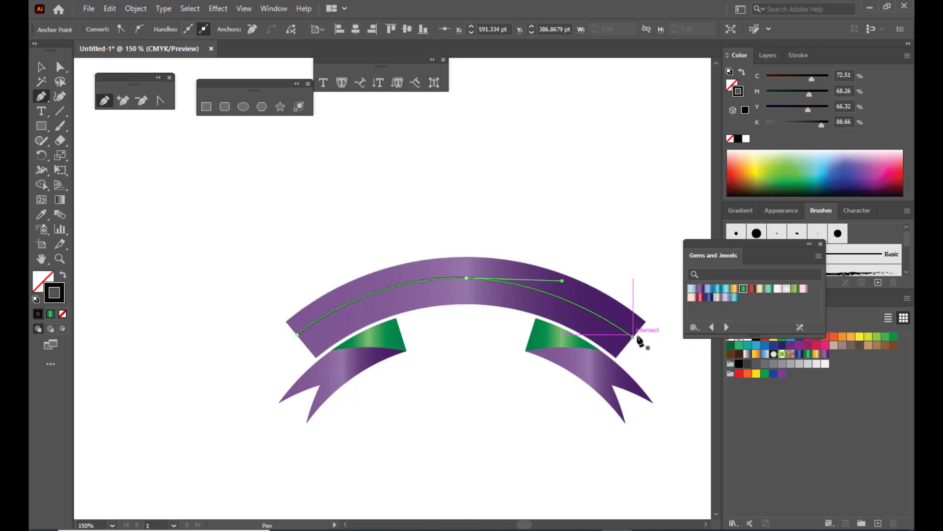
# Step: Adjust the direction handles of the curve's middle anchor point so the path follows the banner's arc evenly, and deselect it
pyautogui.click(60, 66)
pyautogui.click(466, 278)
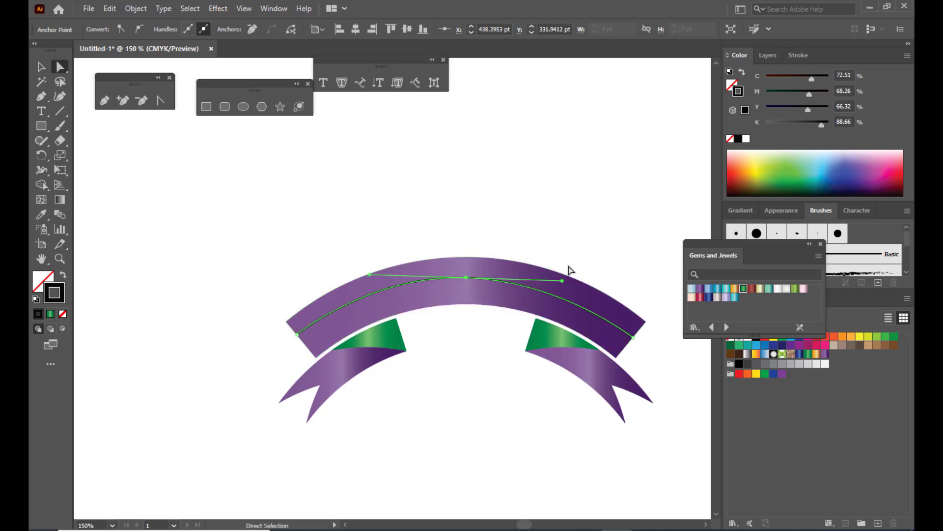
pyautogui.moveTo(563, 281); pyautogui.dragTo(565, 278)
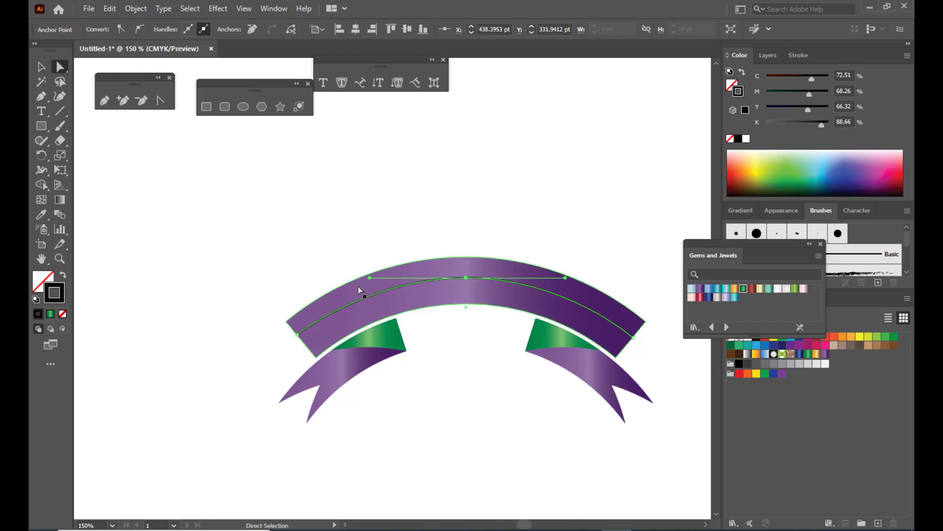
pyautogui.moveTo(369, 280); pyautogui.dragTo(361, 279)
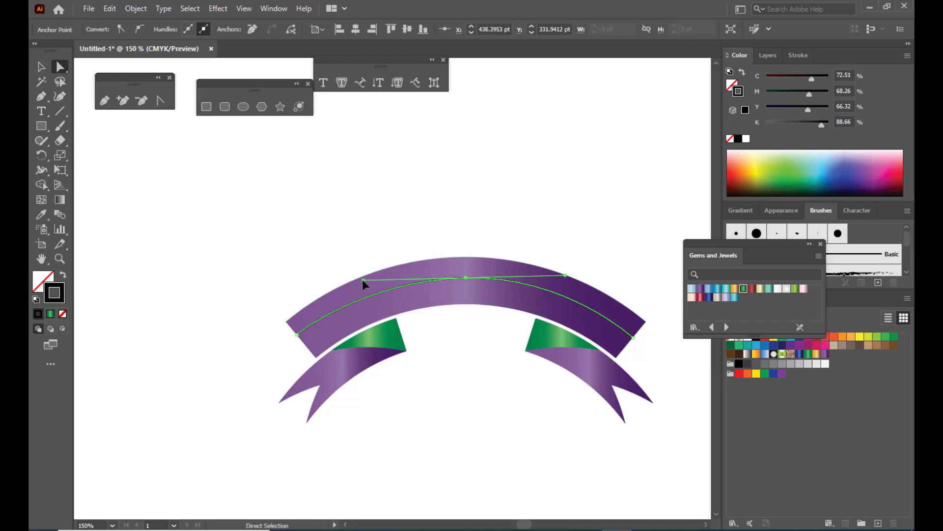
pyautogui.moveTo(566, 275); pyautogui.dragTo(569, 276)
pyautogui.click(40, 67)
pyautogui.click(535, 173)
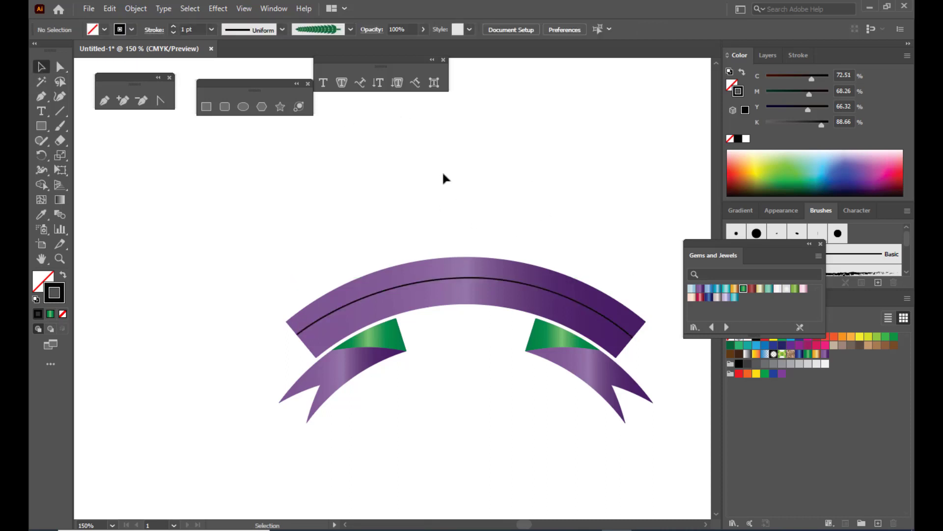
# Step: Add type on the curved path, replacing the placeholder text with GURU INSTITUTE OF TECHNOLOGY
pyautogui.moveTo(398, 58); pyautogui.dragTo(437, 117)
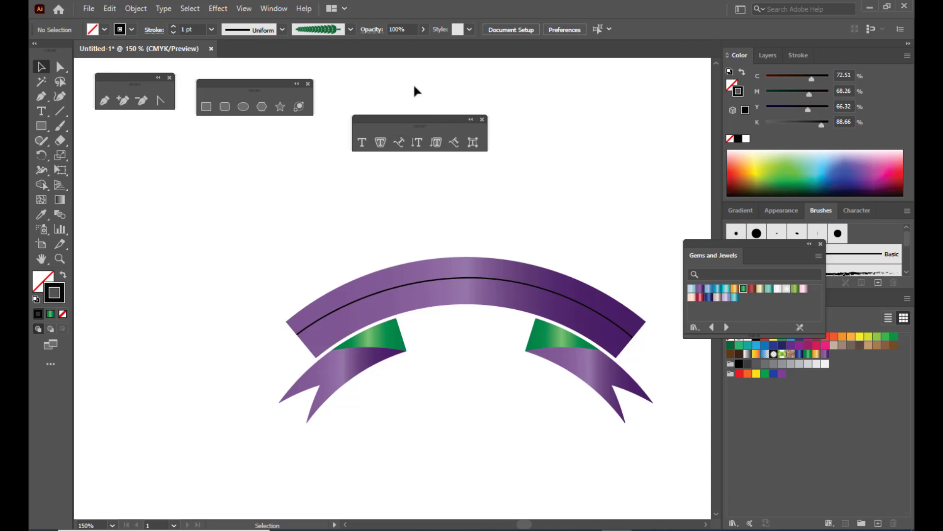
pyautogui.moveTo(406, 121)
pyautogui.mouseDown()
pyautogui.moveTo(417, 114)
pyautogui.moveTo(402, 132)
pyautogui.mouseUp()
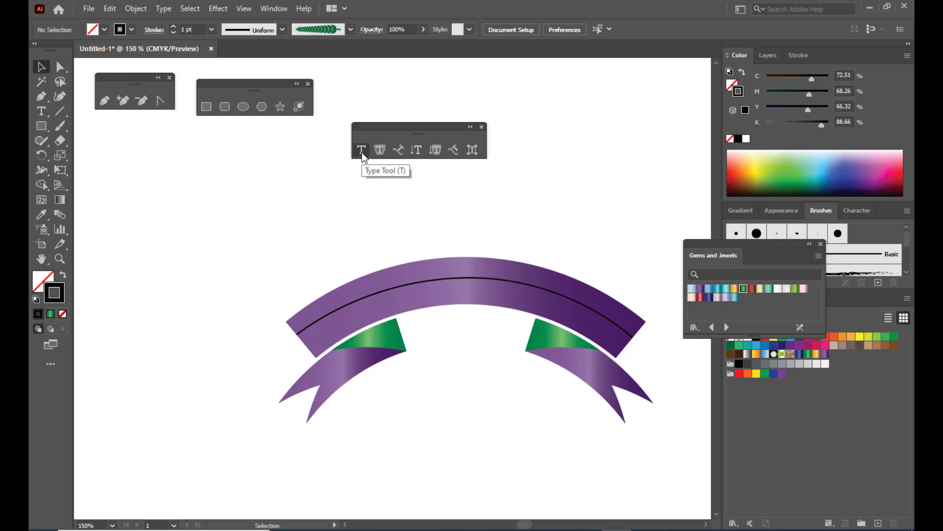
pyautogui.click(397, 150)
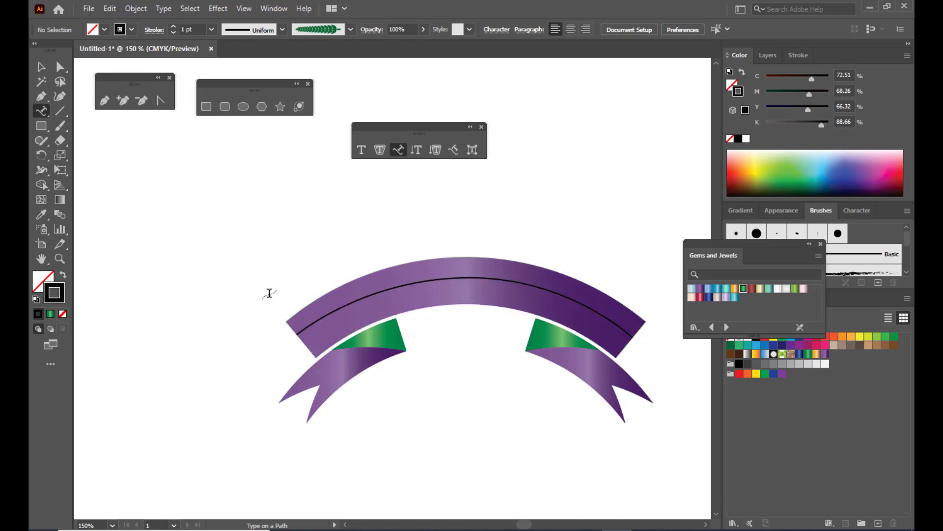
pyautogui.click(339, 308)
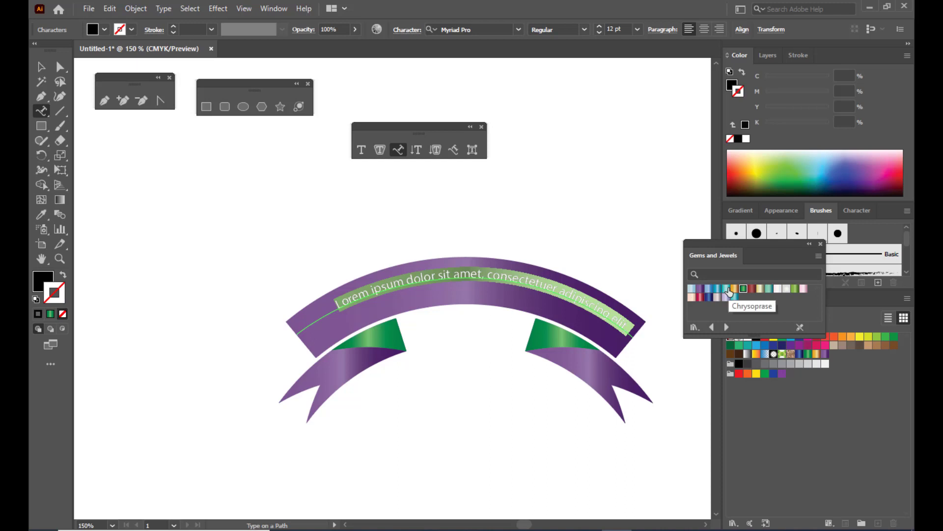
pyautogui.press('BackSpace')
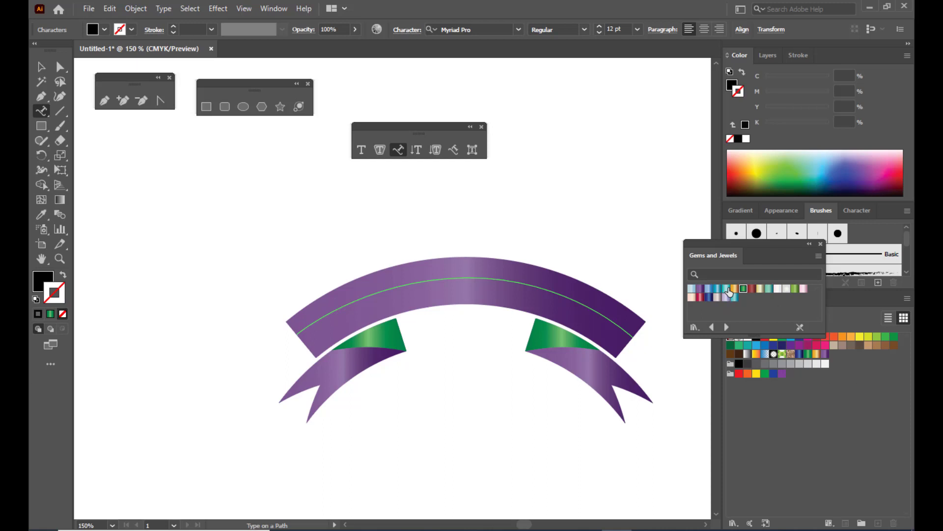
pyautogui.write('g')
pyautogui.press('BackSpace')
pyautogui.write('GURU INSTITUTE OF TECH')
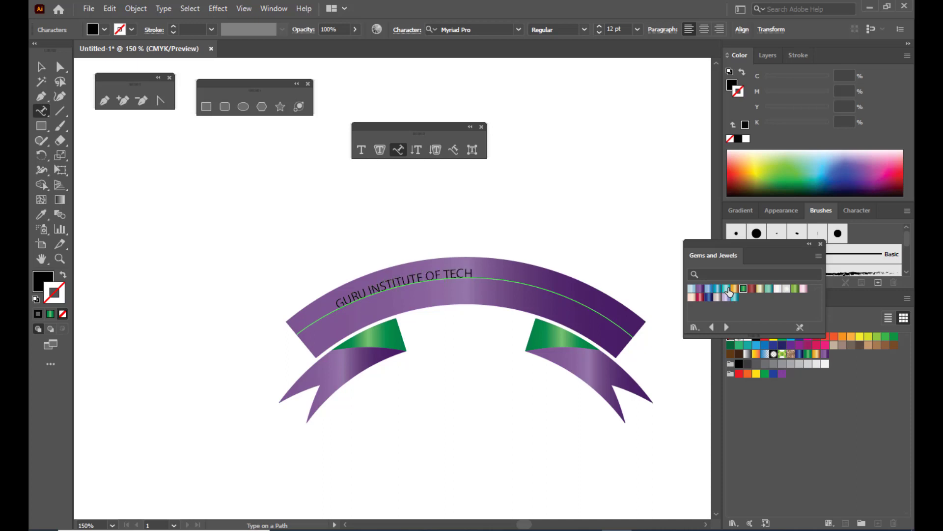
pyautogui.write('NOLOGY')
# Step: Select all of the path text on the banner and increase its font size to 16 pt
pyautogui.hotkey('shift', 'Left')
pyautogui.hotkey('shift', 'Left')
pyautogui.hotkey('shift', 'Left')
pyautogui.hotkey('shift', 'Left')
pyautogui.hotkey('shift', 'Left')
pyautogui.hotkey('shift', 'Left')
pyautogui.hotkey('shift', 'Left')
pyautogui.hotkey('shift', 'Left')
pyautogui.hotkey('shift', 'Left')
pyautogui.hotkey('shift', 'Left')
pyautogui.hotkey('shift', 'Left')
pyautogui.hotkey('shift', 'Left')
pyautogui.hotkey('shift', 'Left')
pyautogui.hotkey('shift', 'Left')
pyautogui.hotkey('shift', 'Left')
pyautogui.hotkey('shift', 'Left')
pyautogui.hotkey('shift', 'Left')
pyautogui.hotkey('shift', 'Left')
pyautogui.hotkey('shift', 'Left')
pyautogui.hotkey('shift', 'Left')
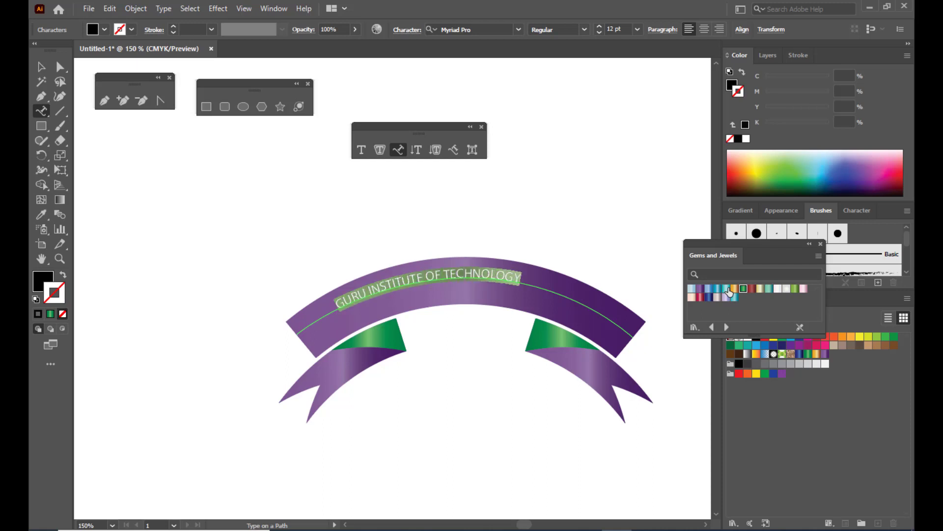
pyautogui.hotkey('ctrl', 'shift', '.')
pyautogui.hotkey('ctrl', 'shift', '.')
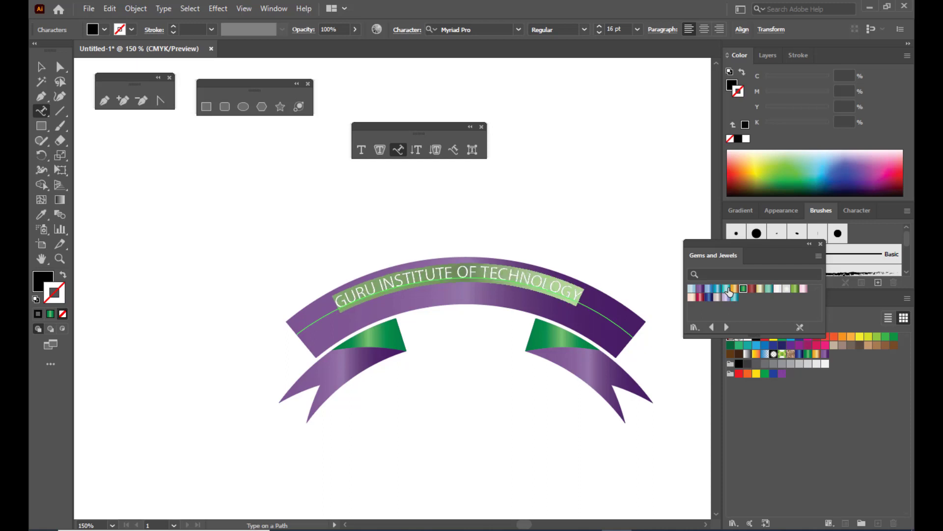
# Step: Increase the banner's path text to 20 pt and set its font to Impact
pyautogui.hotkey('ctrl', 'shift', '.')
pyautogui.hotkey('ctrl', 'shift', '.')
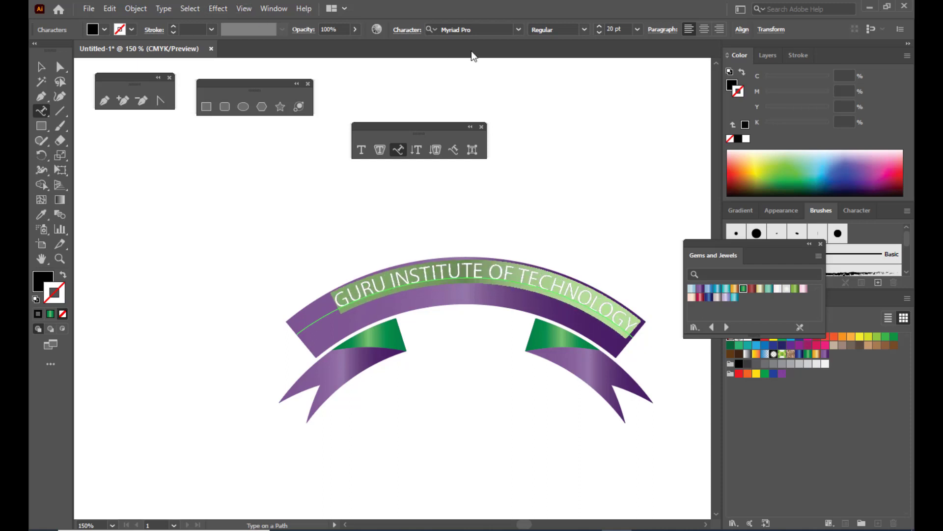
pyautogui.click(487, 29)
pyautogui.write('Impact')
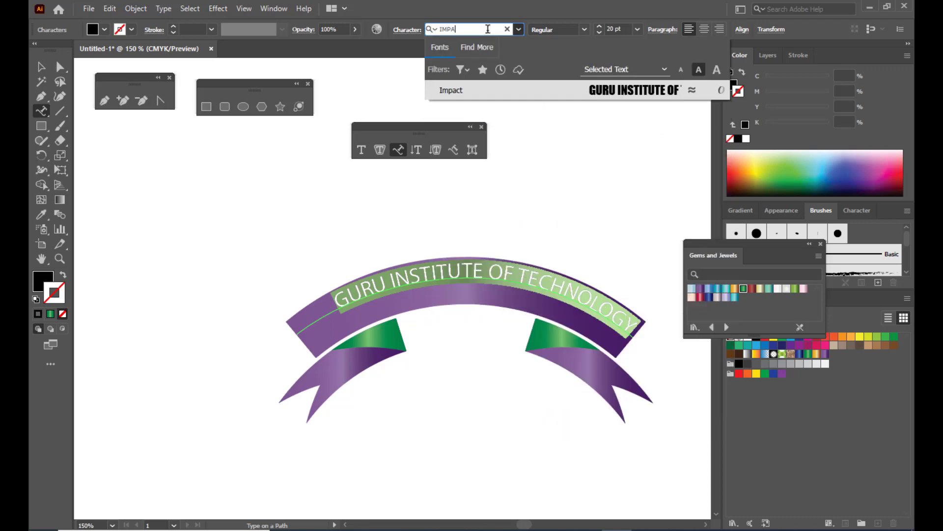
pyautogui.press('Return')
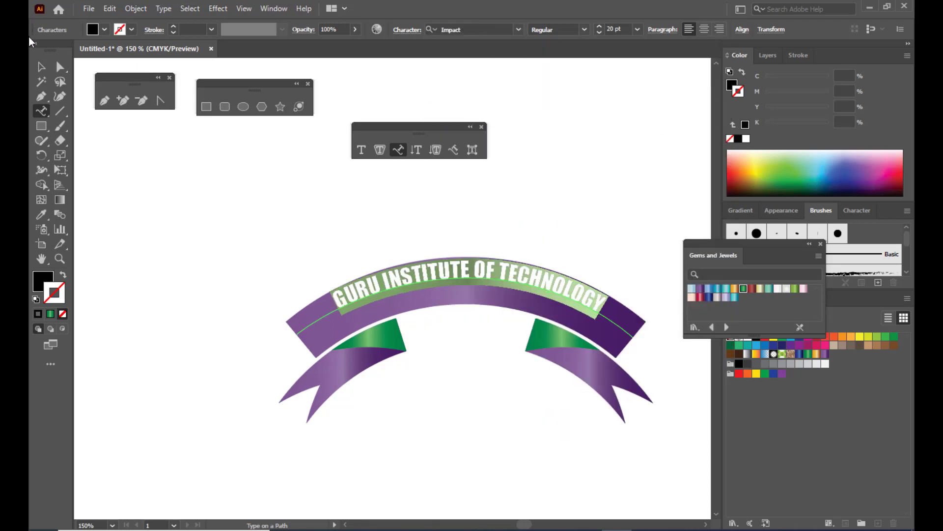
pyautogui.press('Escape')
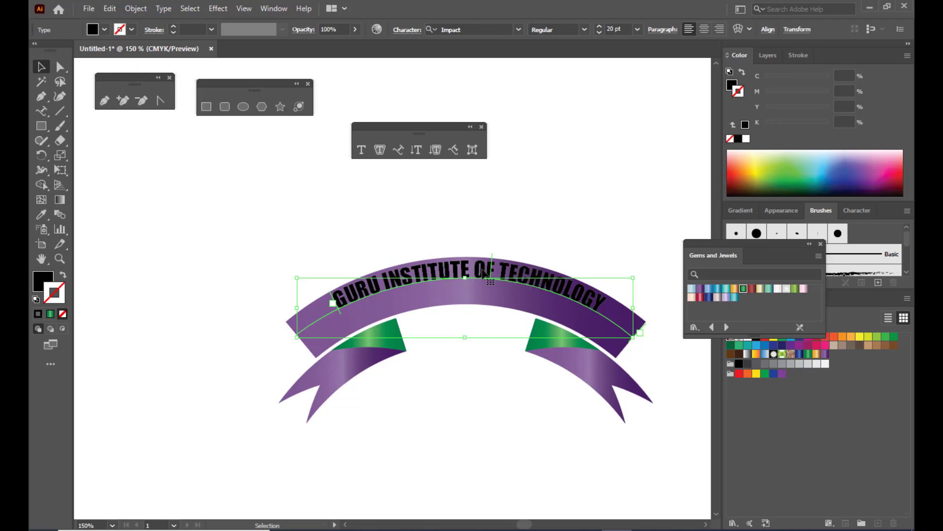
# Step: Move the curved text slightly down to centre it within the banner, and expand it into outlines
pyautogui.moveTo(488, 276)
pyautogui.mouseDown()
pyautogui.moveTo(487, 295)
pyautogui.moveTo(485, 284)
pyautogui.mouseUp()
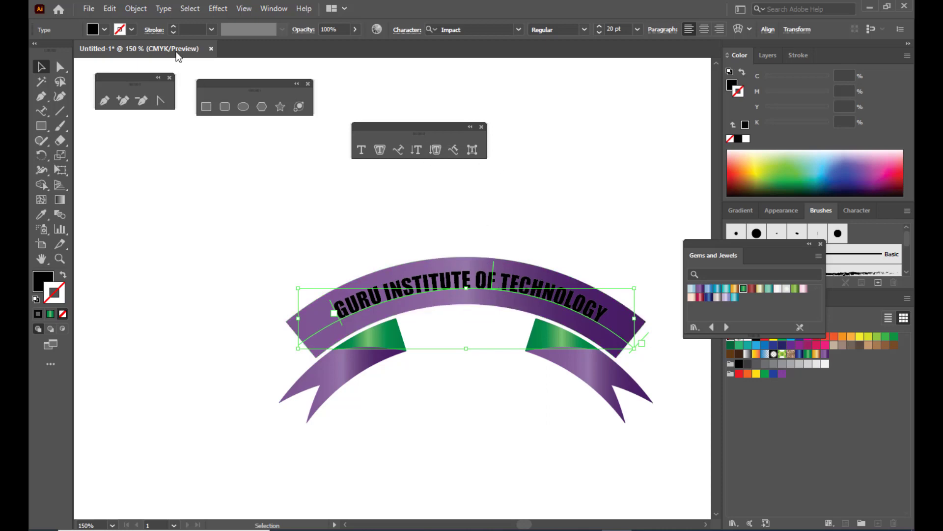
pyautogui.click(134, 9)
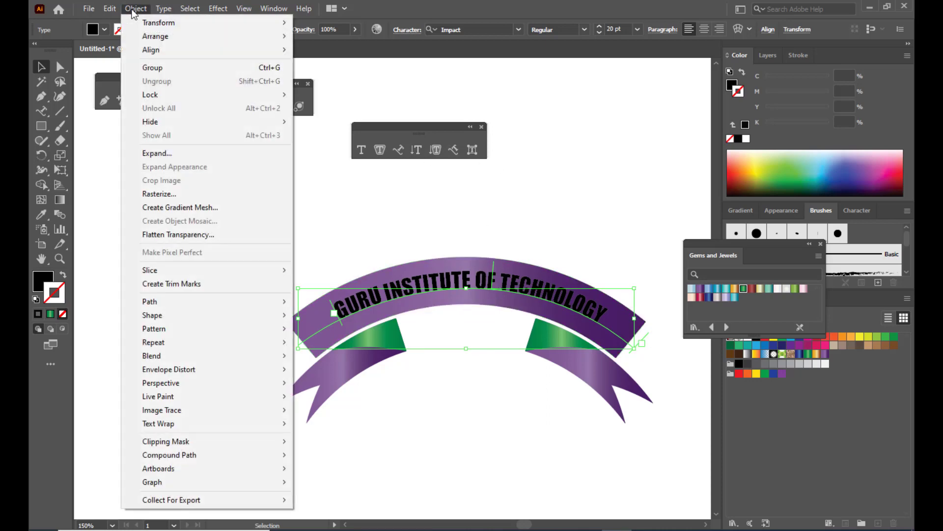
pyautogui.click(155, 153)
pyautogui.click(570, 221)
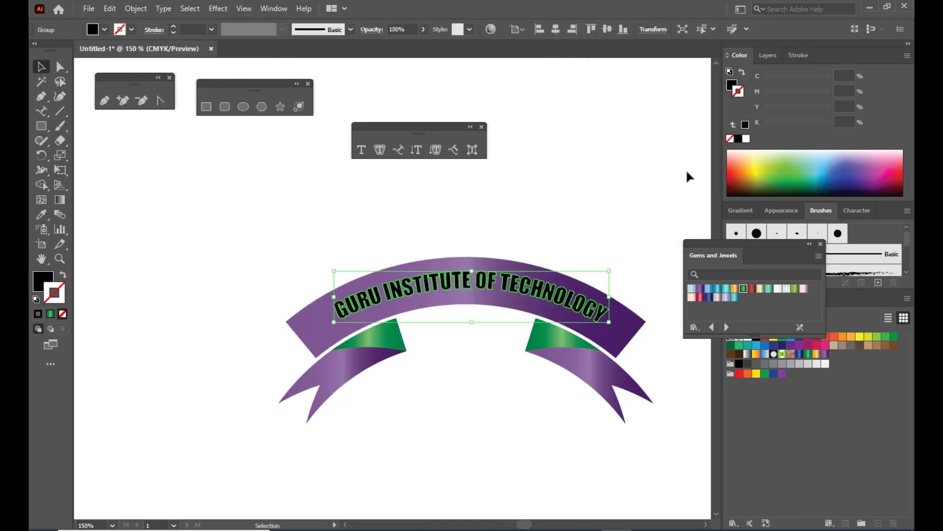
# Step: Give the outlined banner lettering a yellow fill (about C 8, M 0, Y 91, K 0) and no stroke, and deselect it
pyautogui.click(758, 166)
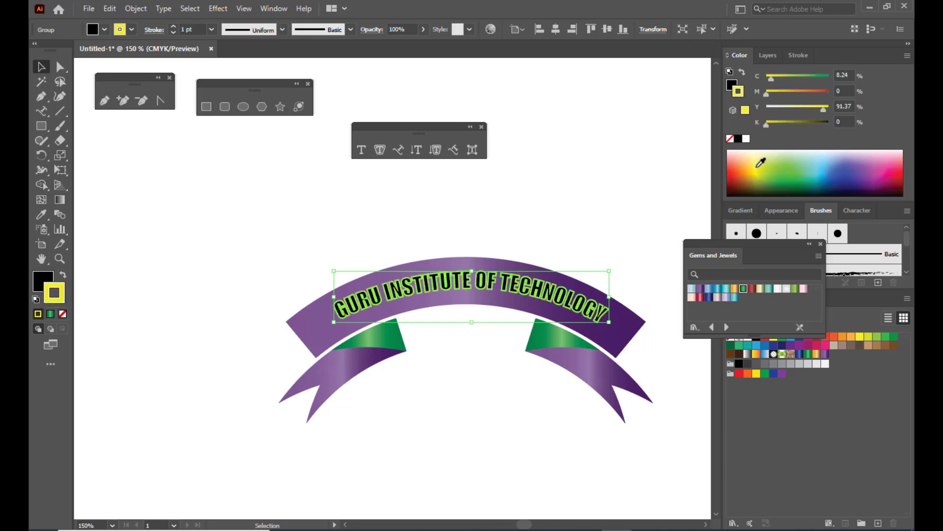
pyautogui.click(63, 276)
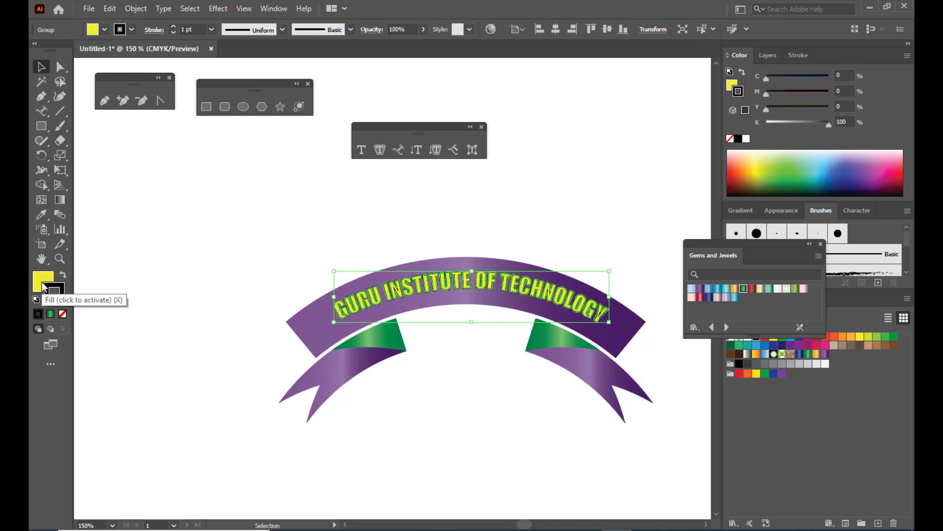
pyautogui.click(56, 291)
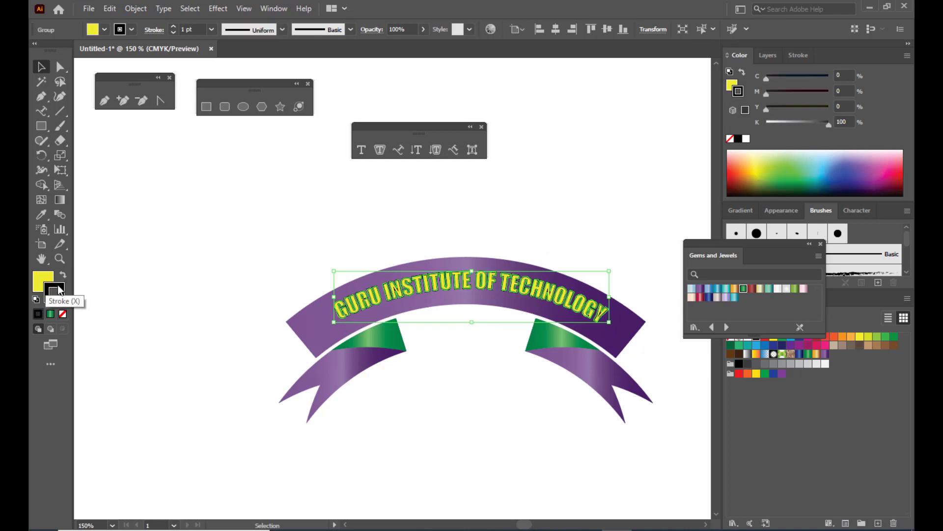
pyautogui.click(62, 314)
pyautogui.click(164, 272)
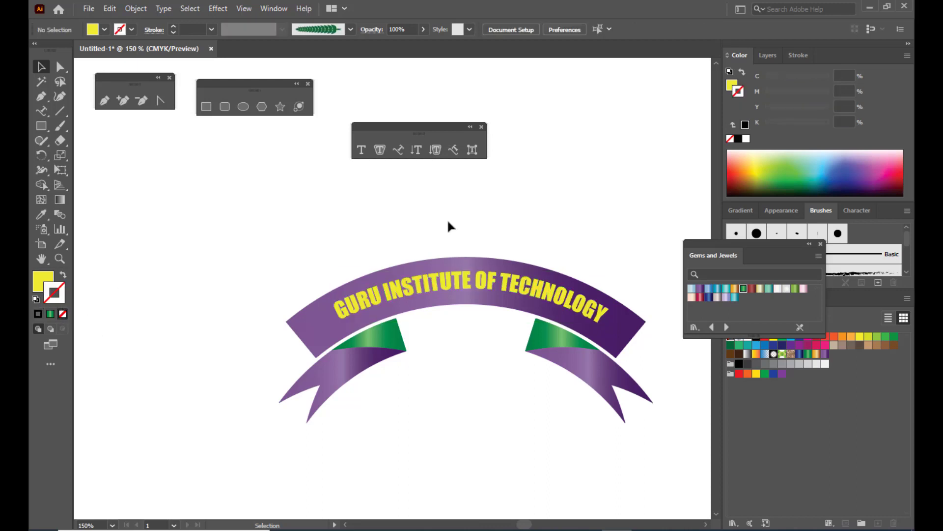
# Step: Nudge the yellow lettering slightly to the left on the banner and deselect all of the banner artwork
pyautogui.click(450, 290)
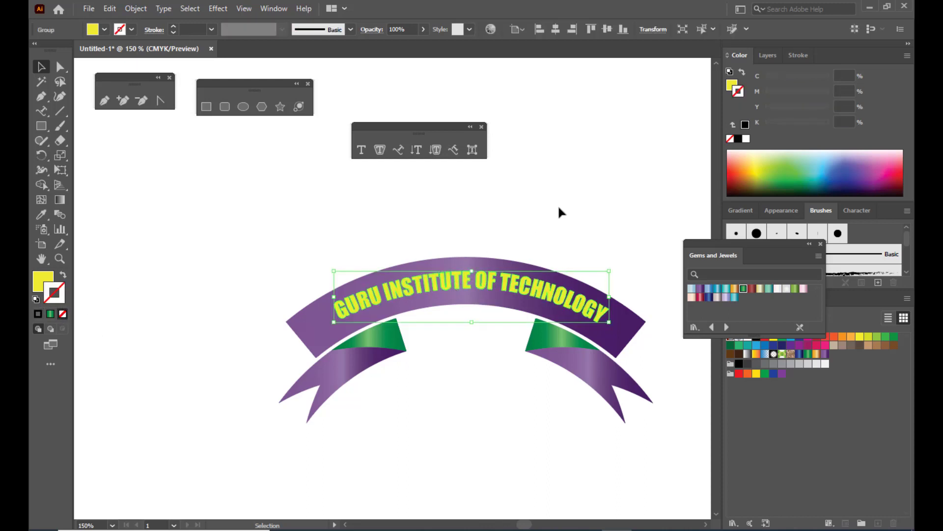
pyautogui.press('Left')
pyautogui.click(512, 234)
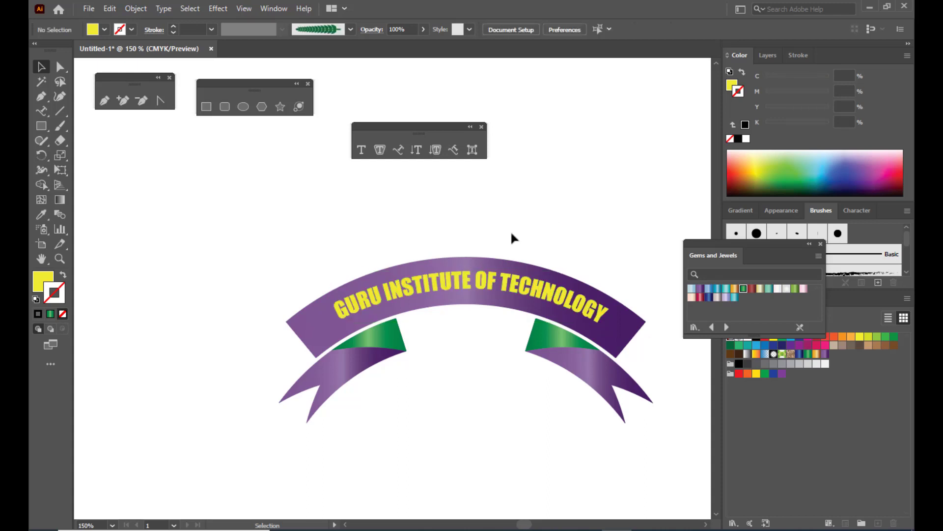
pyautogui.moveTo(238, 215); pyautogui.dragTo(683, 469)
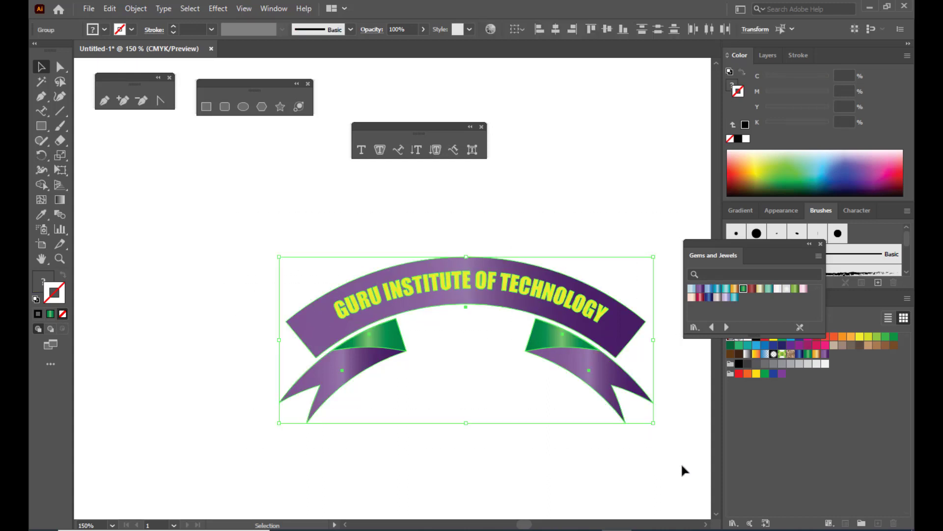
pyautogui.click(613, 225)
# Step: Make the hidden shield and leaf layers visible together with the banner
pyautogui.hotkey('ctrl', '0')
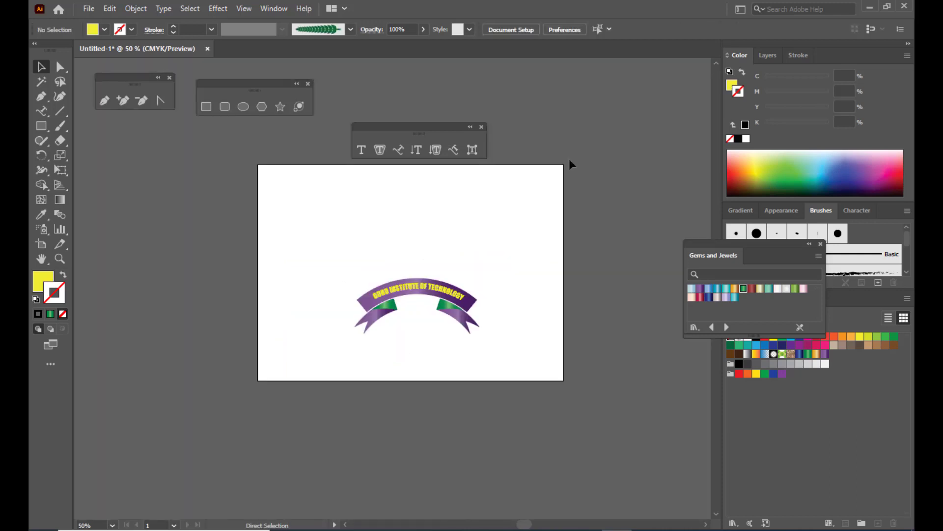
pyautogui.click(767, 56)
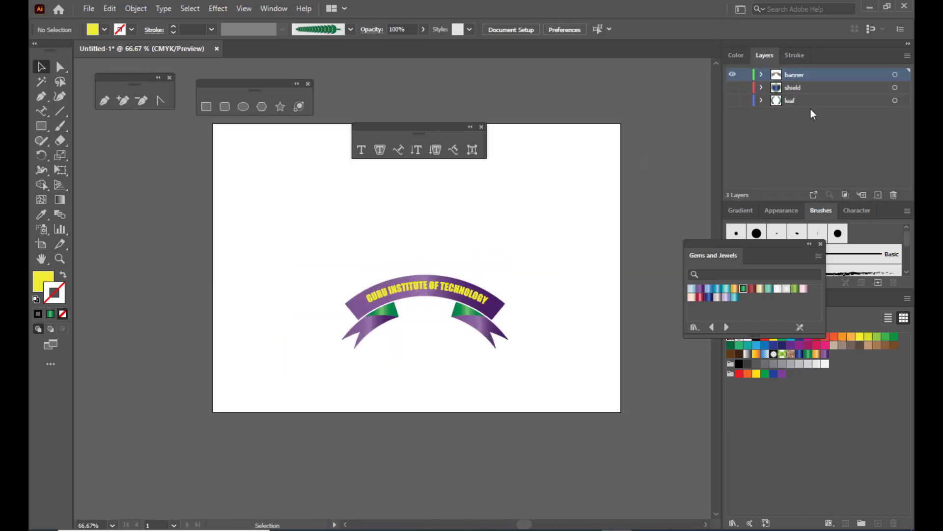
pyautogui.click(732, 87)
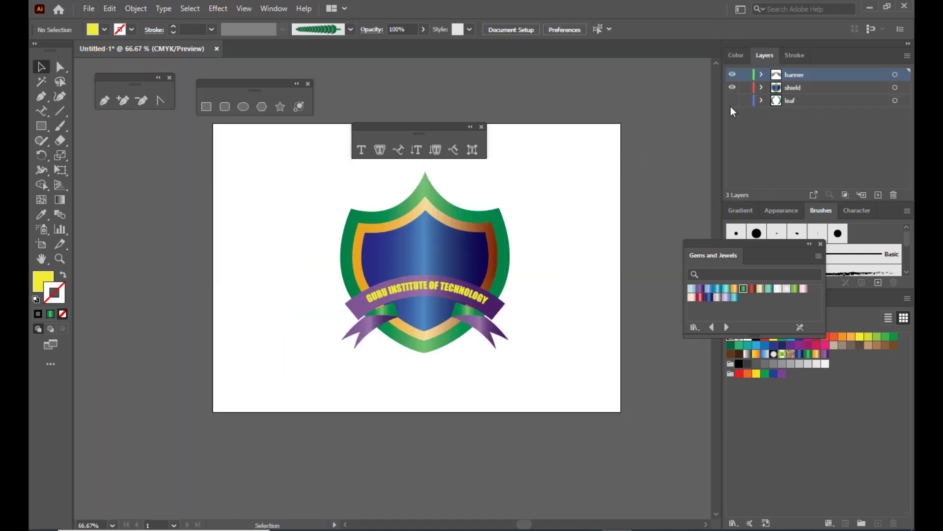
pyautogui.click(732, 101)
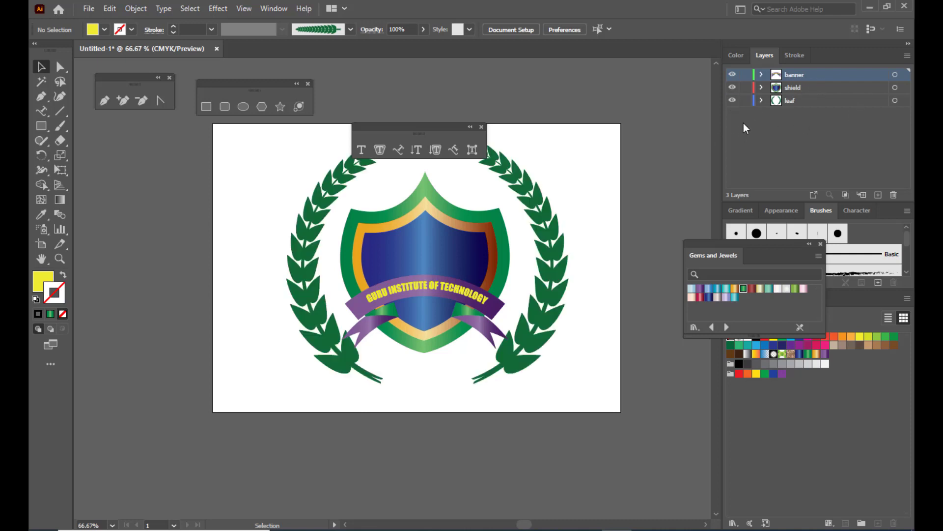
# Step: Move the ribbon banner with its lettering slightly down over the shield, and deselect it
pyautogui.scroll(1, 590, 212)
pyautogui.moveTo(433, 322); pyautogui.dragTo(431, 326)
pyautogui.click(616, 318)
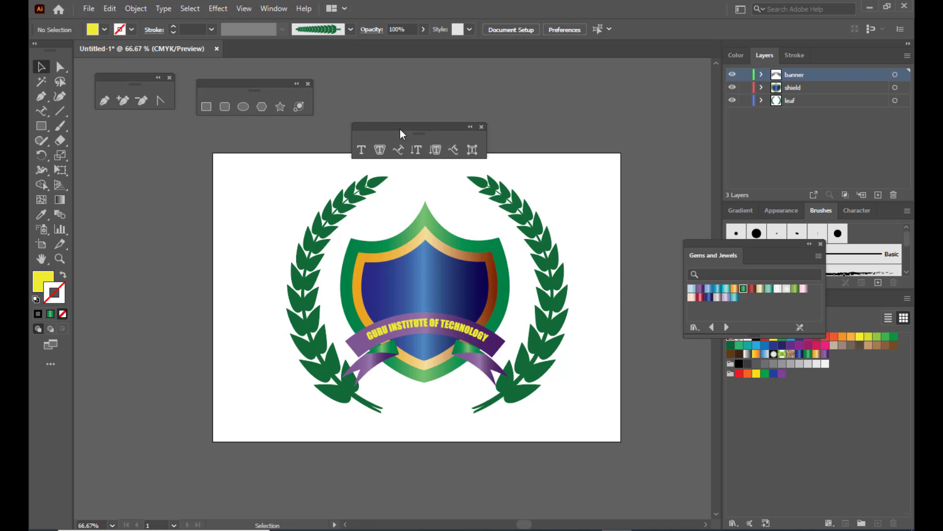
# Step: Reposition the floating type and shape toolsets to clear the area above the emblem
pyautogui.moveTo(400, 129); pyautogui.dragTo(647, 117)
pyautogui.scroll(5, 559, 110)
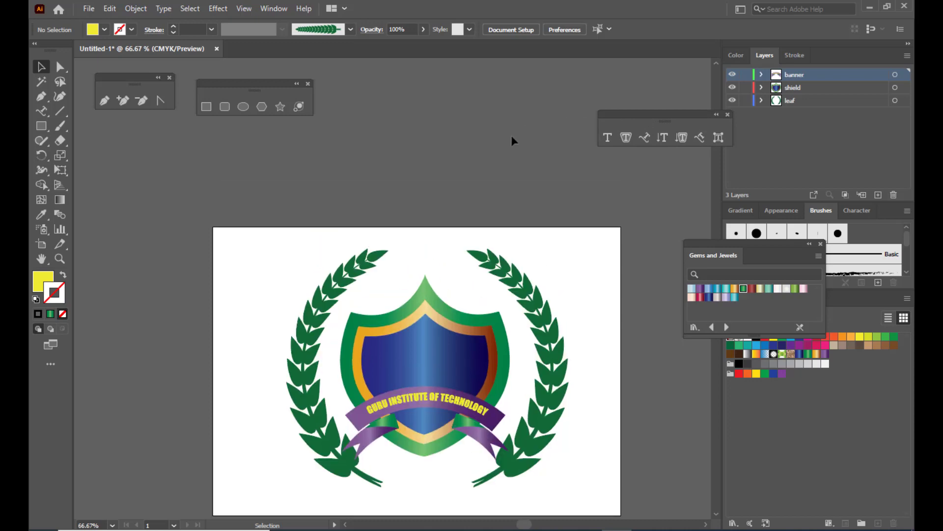
pyautogui.scroll(-2, 512, 134)
pyautogui.moveTo(254, 84); pyautogui.dragTo(263, 82)
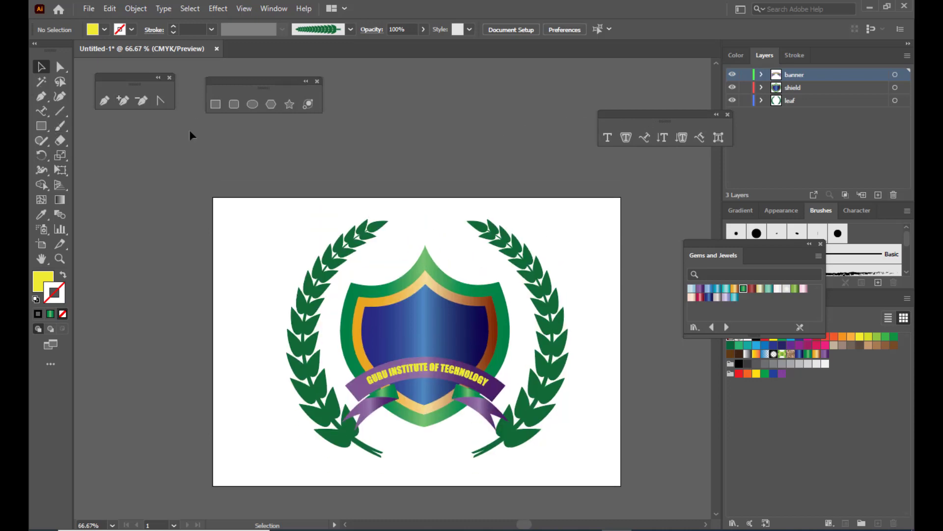
# Step: Add the point text GIT in black Impact above the artboard
pyautogui.moveTo(43, 113); pyautogui.dragTo(93, 113)
pyautogui.click(397, 147)
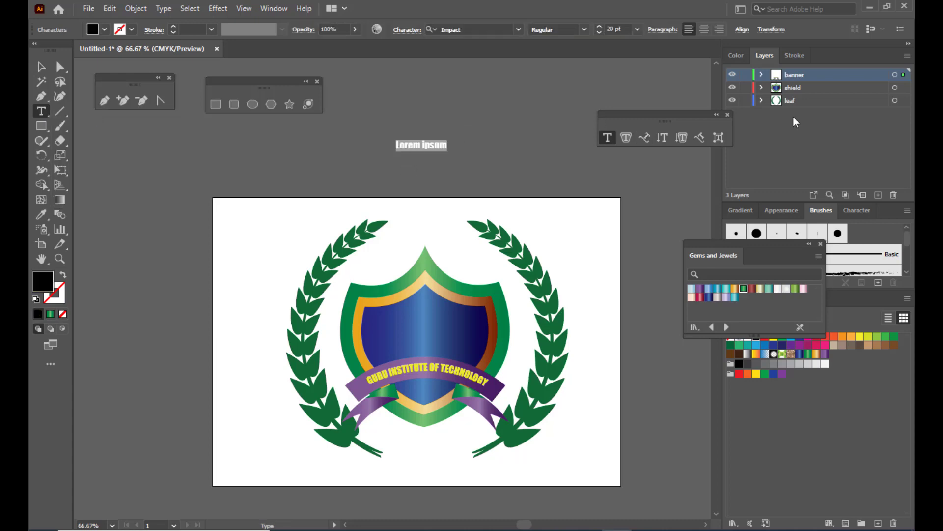
pyautogui.write('GU')
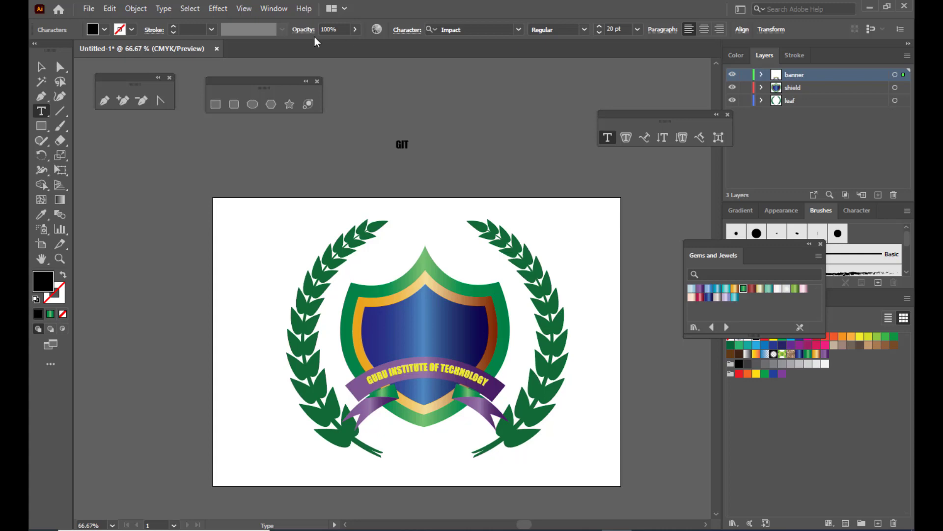
pyautogui.click(41, 67)
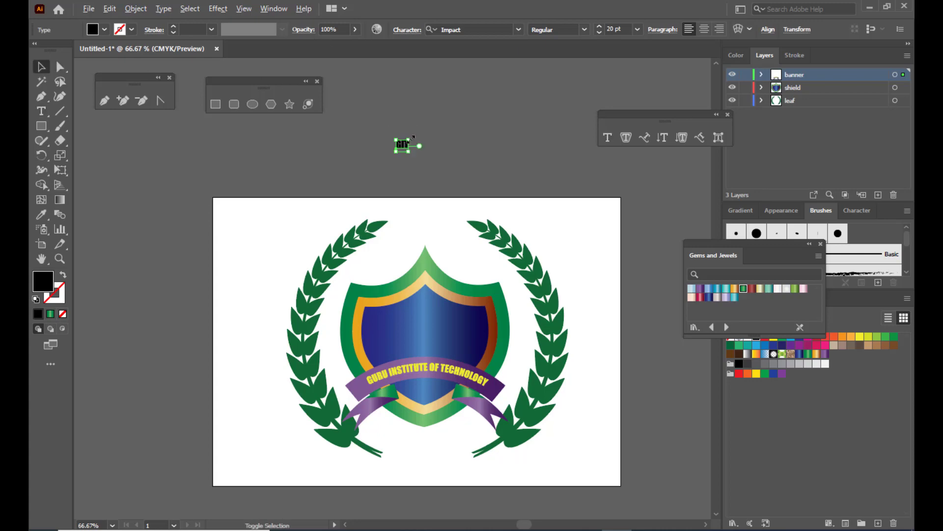
# Step: Enlarge the GIT text to about 177 pt and place it above the left laurel branch
pyautogui.moveTo(413, 137); pyautogui.dragTo(441, 137)
pyautogui.click(511, 111)
pyautogui.click(453, 134)
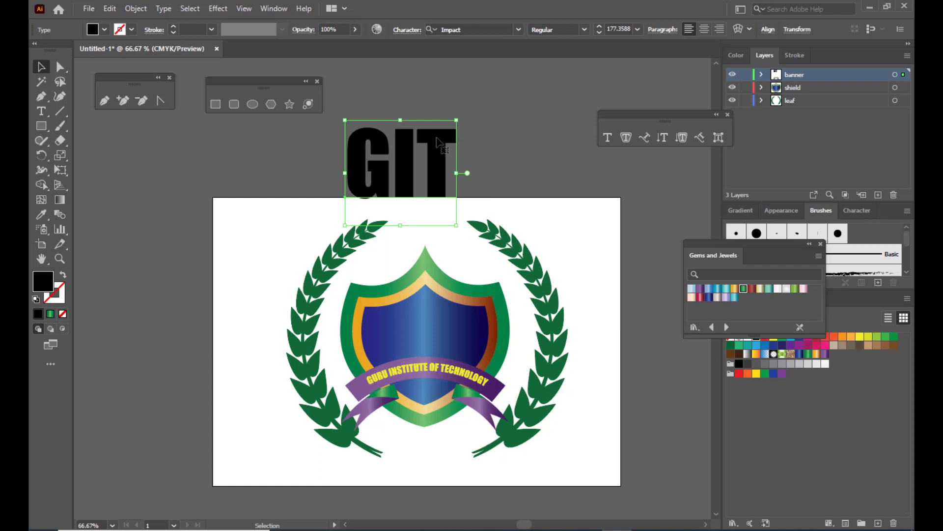
pyautogui.moveTo(437, 141); pyautogui.dragTo(344, 146)
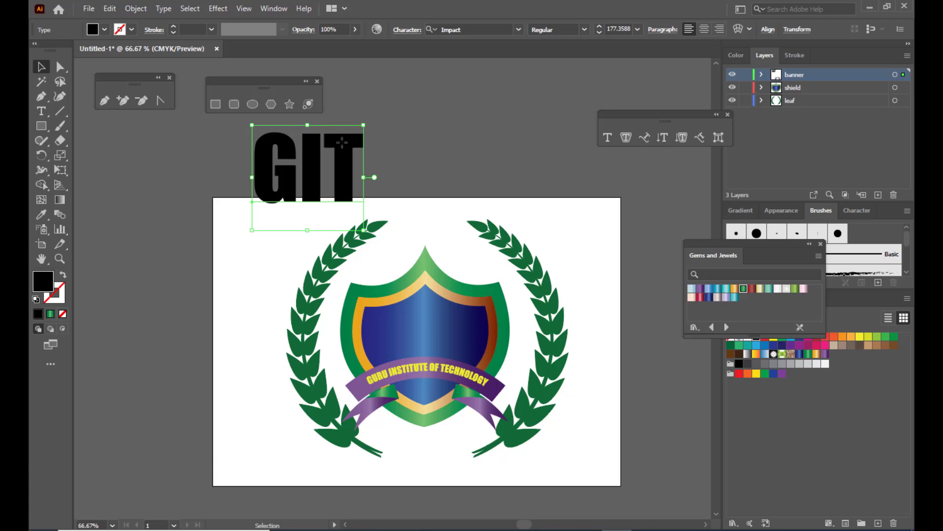
pyautogui.moveTo(344, 146); pyautogui.dragTo(319, 156)
# Step: Draw a wide rectangle above the artboard beside the GIT text, with no fill and a 1 pt black stroke
pyautogui.click(217, 102)
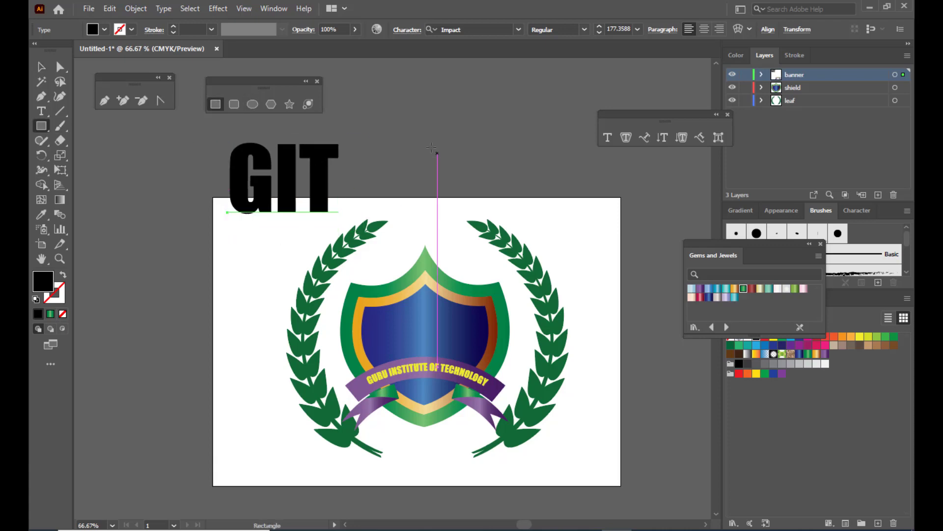
pyautogui.moveTo(408, 114); pyautogui.dragTo(538, 180)
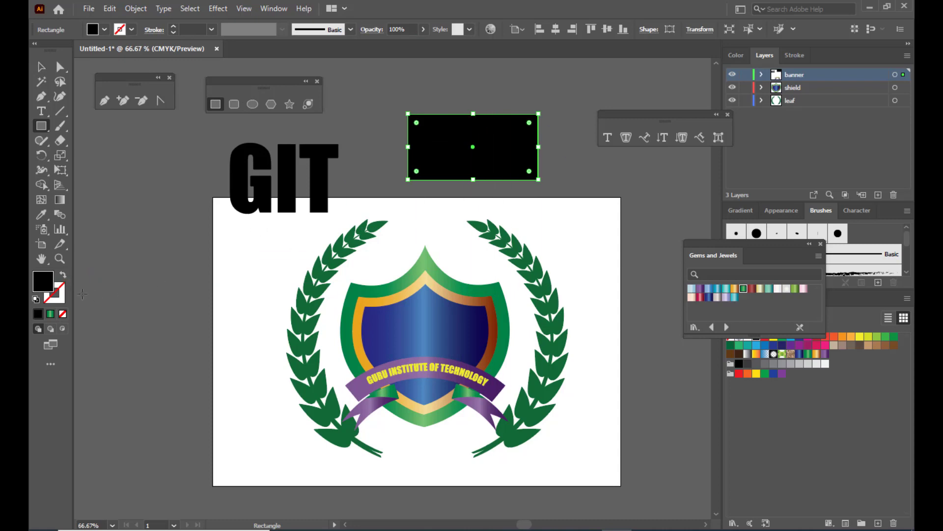
pyautogui.click(63, 275)
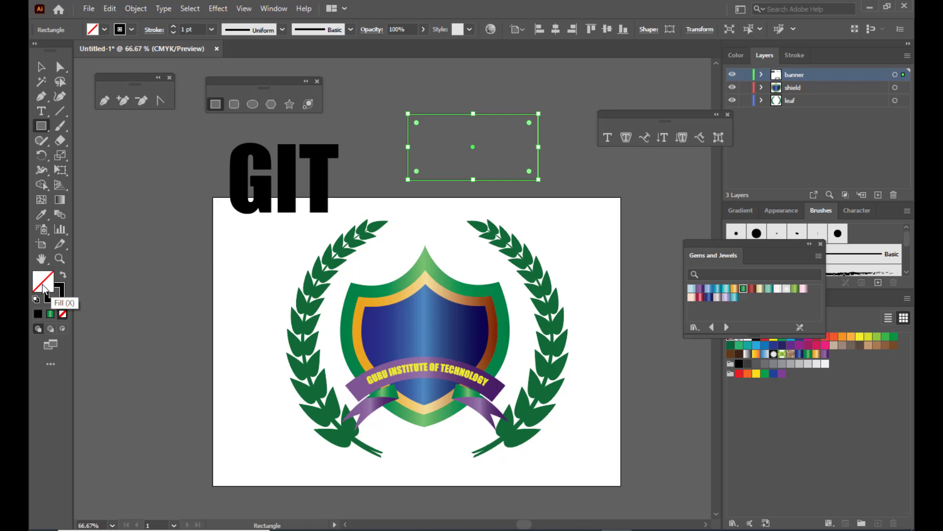
# Step: Add anchor points midway along the rectangle's top and bottom edges and pull them about 34 pt outward to form a hexagon
pyautogui.click(60, 66)
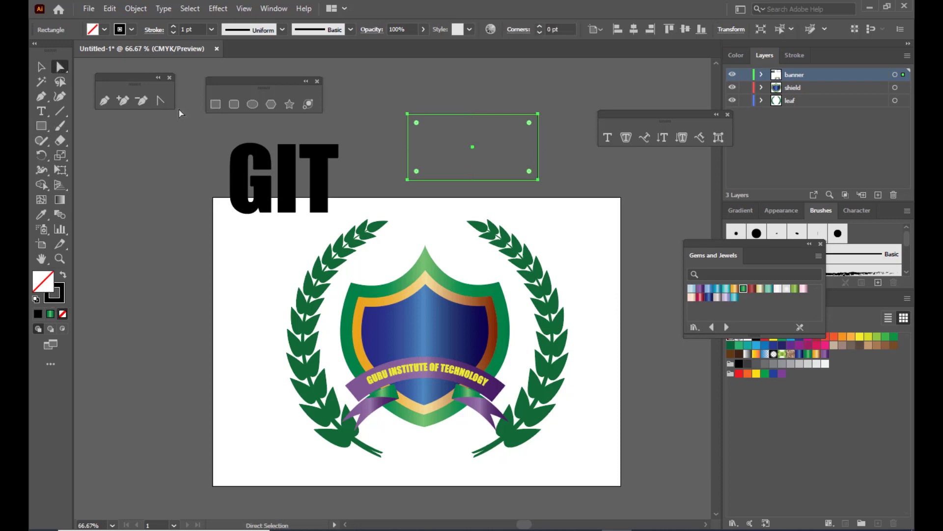
pyautogui.click(128, 102)
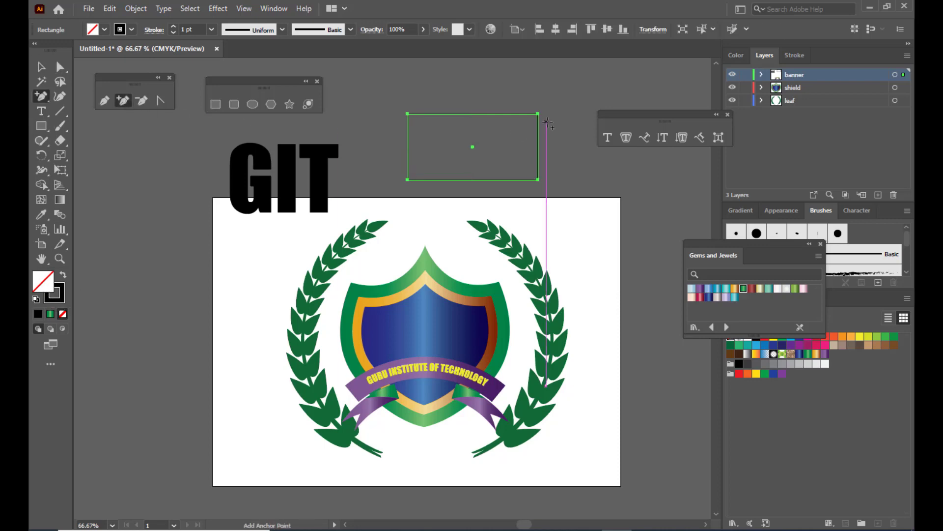
pyautogui.click(471, 114)
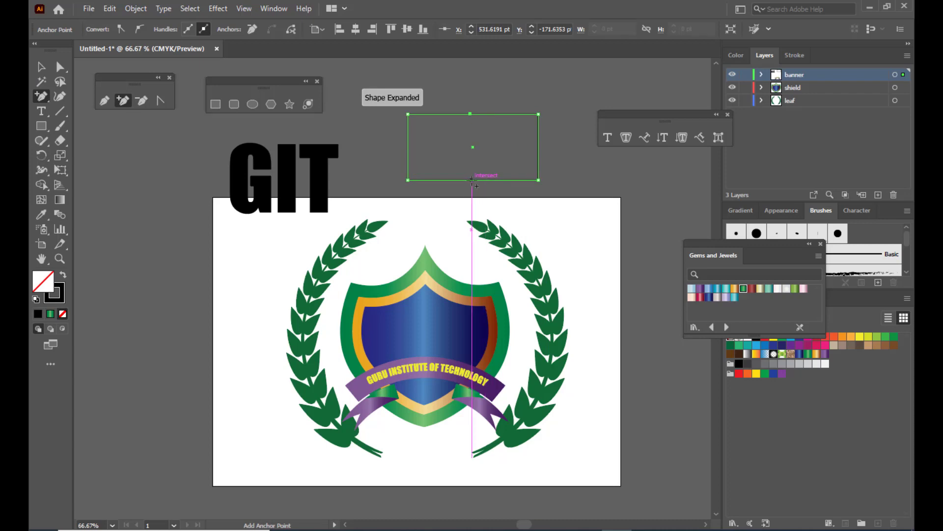
pyautogui.click(60, 67)
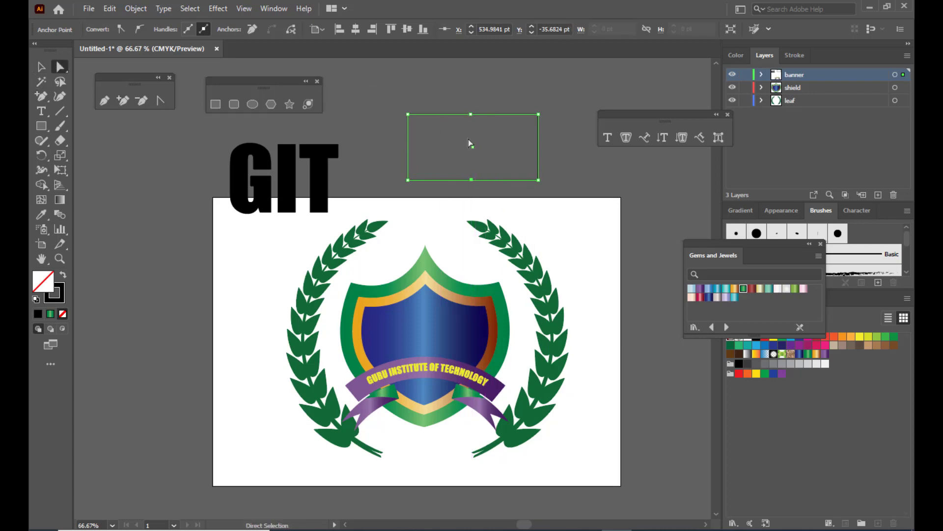
pyautogui.moveTo(472, 114); pyautogui.dragTo(471, 98)
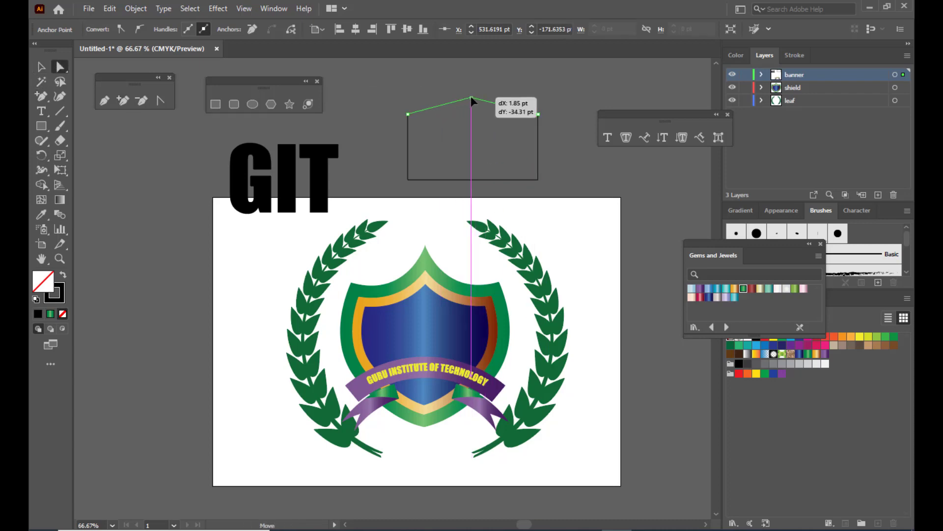
pyautogui.moveTo(471, 180); pyautogui.dragTo(472, 196)
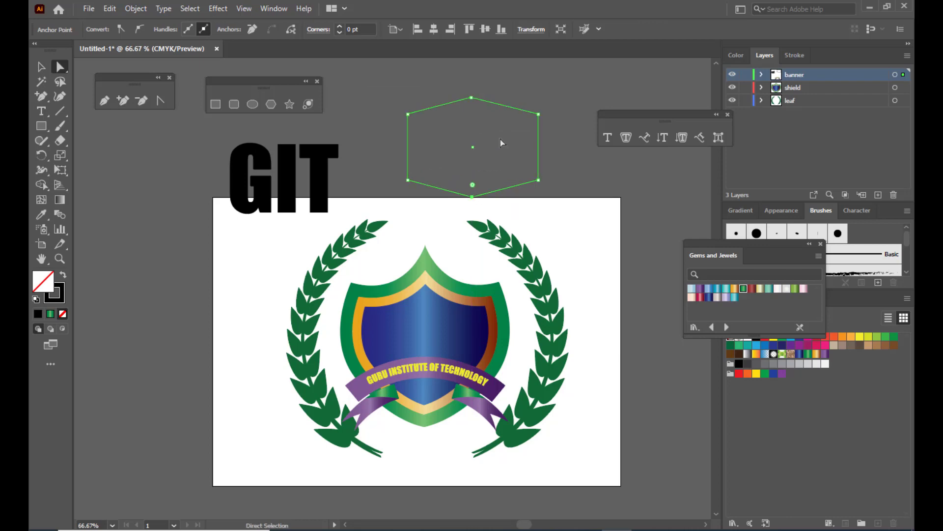
# Step: Shrink the hexagon to about 234 × 180 pt, place the GIT text over it and enlarge the text slightly to span it
pyautogui.click(41, 67)
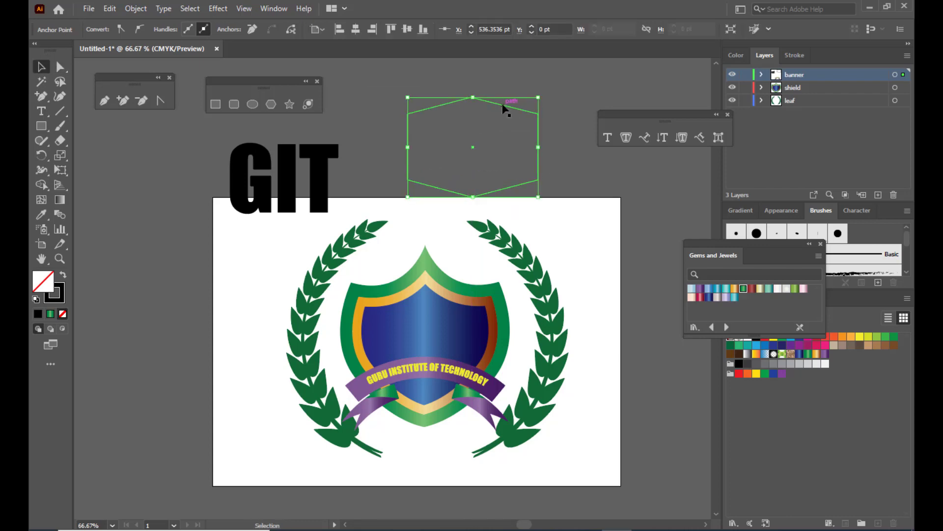
pyautogui.moveTo(506, 105); pyautogui.dragTo(531, 94)
pyautogui.click(561, 108)
pyautogui.moveTo(316, 169); pyautogui.dragTo(508, 127)
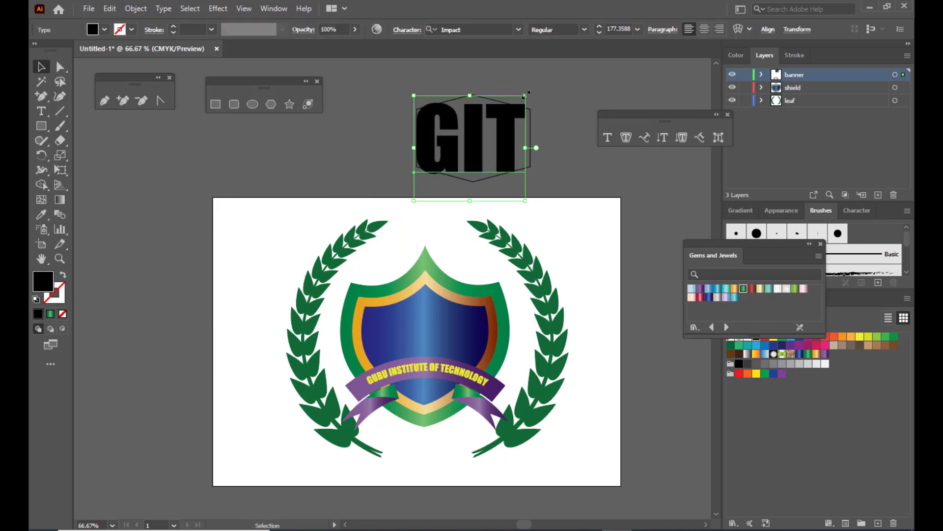
pyautogui.moveTo(531, 91); pyautogui.dragTo(532, 90)
pyautogui.click(547, 87)
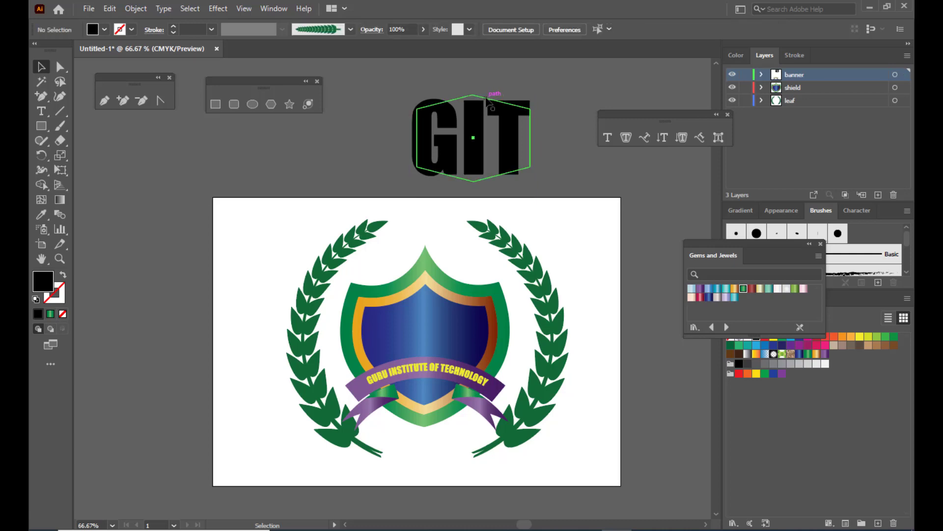
# Step: Bring the hexagon outline in front of the GIT text
pyautogui.click(486, 98)
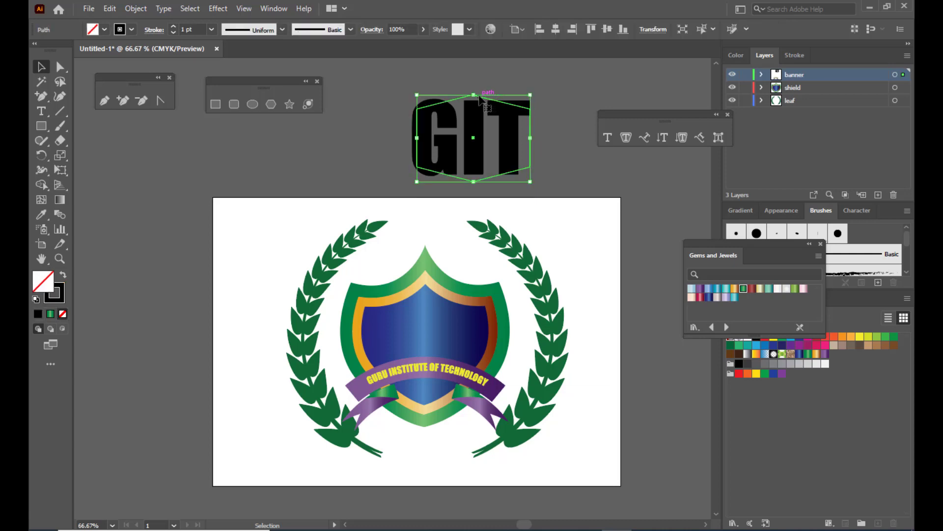
pyautogui.rightClick(481, 97)
pyautogui.moveTo(528, 328)
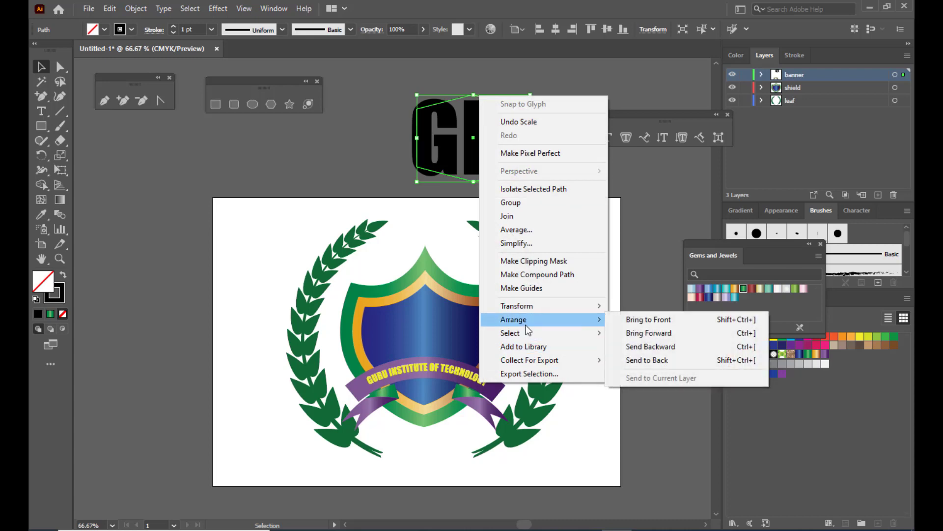
pyautogui.click(665, 320)
pyautogui.click(518, 74)
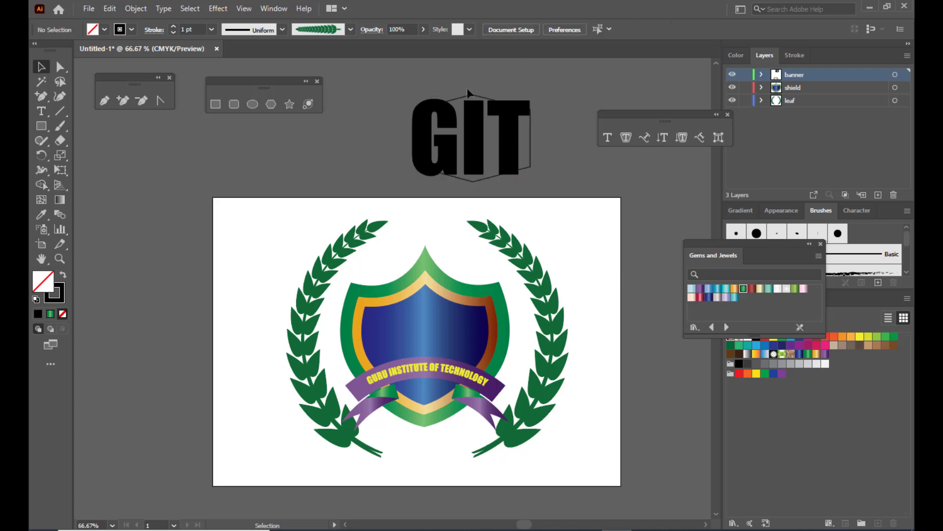
# Step: Warp the GIT text into the hexagon using Envelope Distort with the top object, and shift the result slightly sideways
pyautogui.click(470, 93)
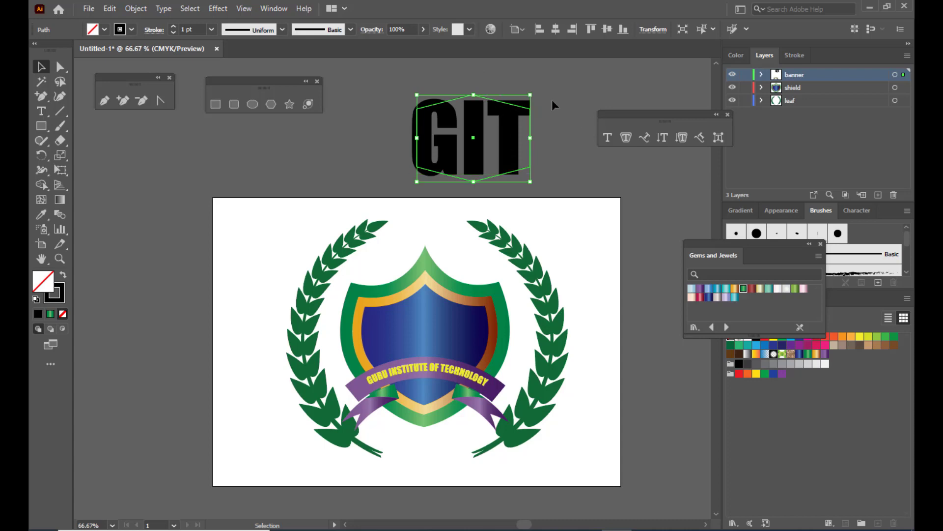
pyautogui.keyDown('shift'); pyautogui.click(524, 108); pyautogui.keyUp('shift')
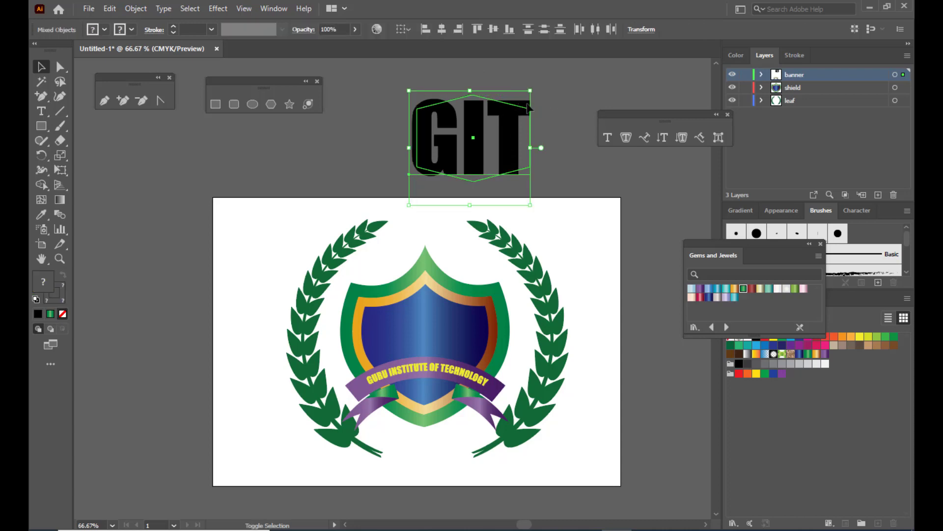
pyautogui.click(131, 11)
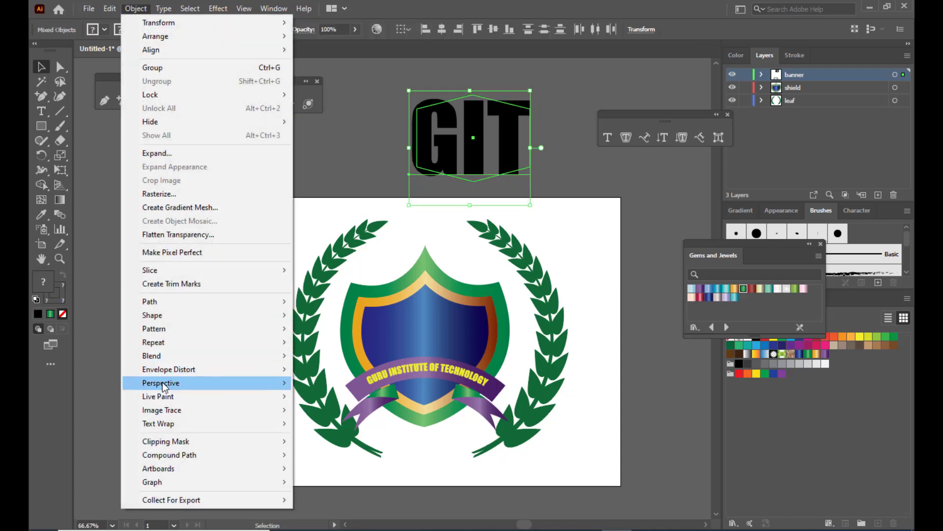
pyautogui.moveTo(167, 372)
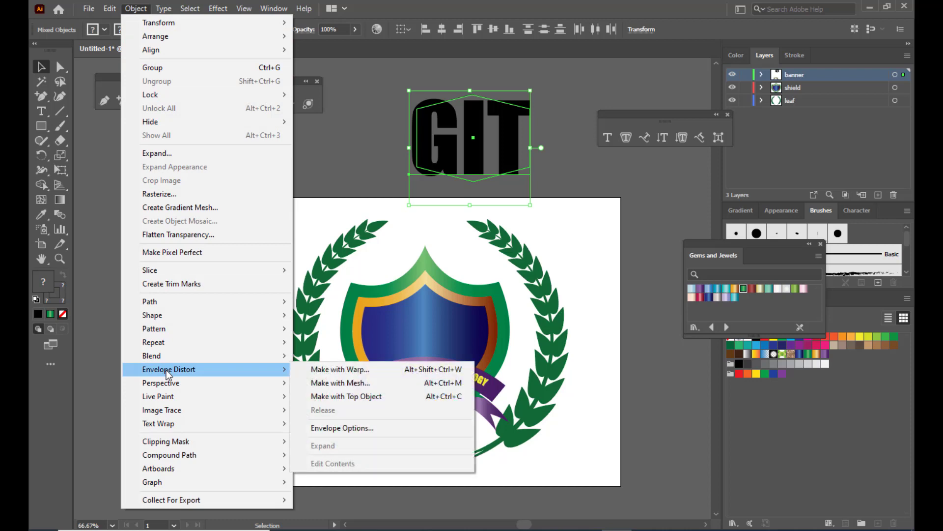
pyautogui.click(381, 399)
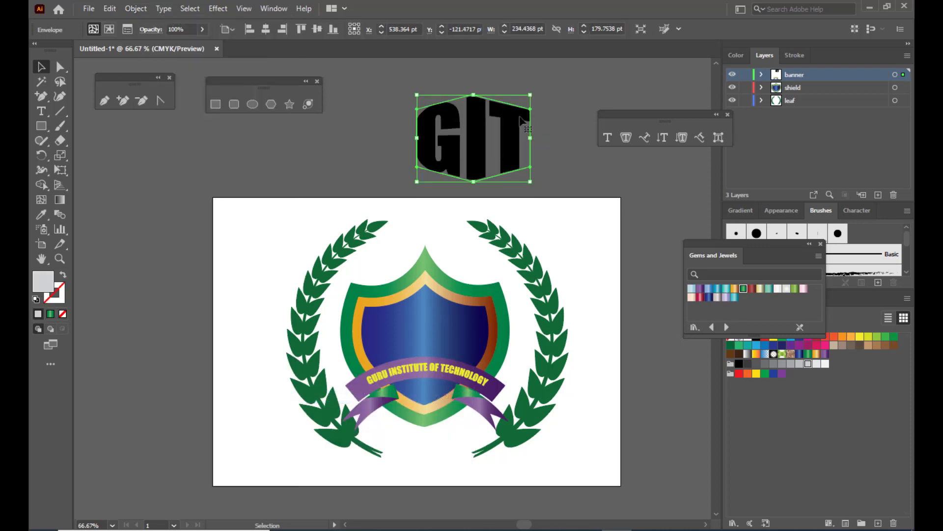
pyautogui.moveTo(479, 119); pyautogui.dragTo(455, 119)
pyautogui.click(542, 117)
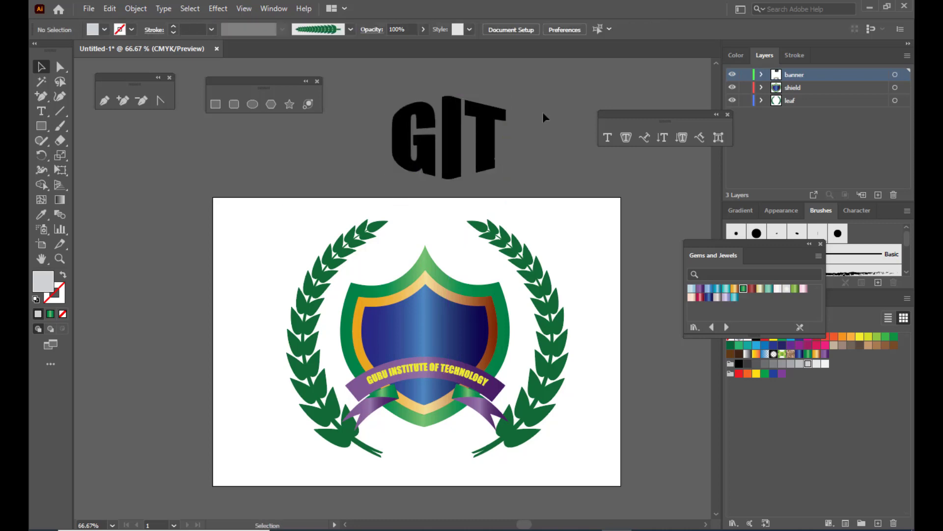
# Step: Expand the warped GIT envelope into editable shapes, with Object and Fill included
pyautogui.click(442, 113)
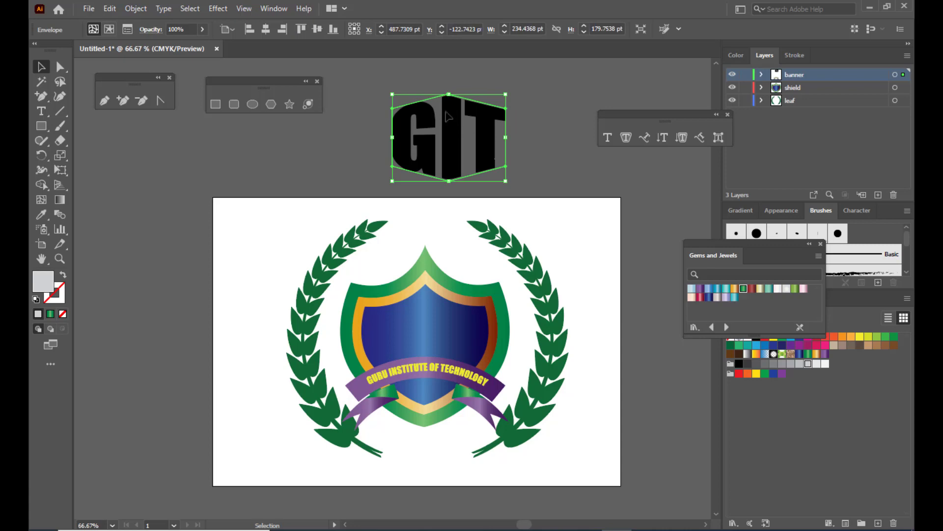
pyautogui.moveTo(442, 113); pyautogui.dragTo(452, 120)
pyautogui.click(136, 9)
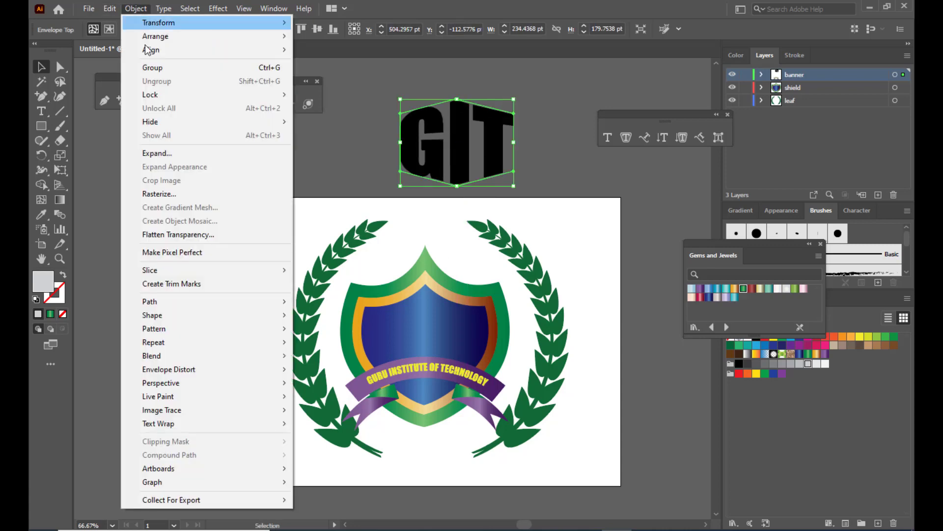
pyautogui.click(173, 155)
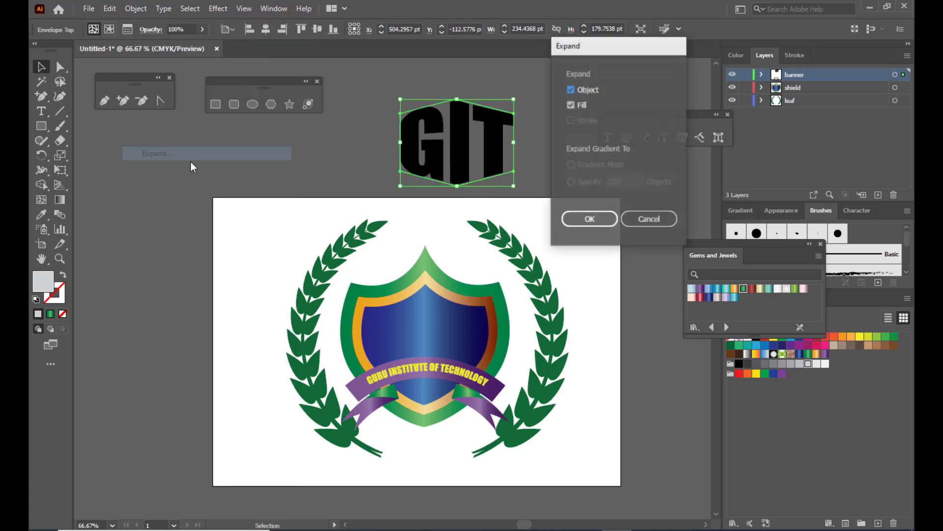
pyautogui.moveTo(576, 46); pyautogui.dragTo(599, 46)
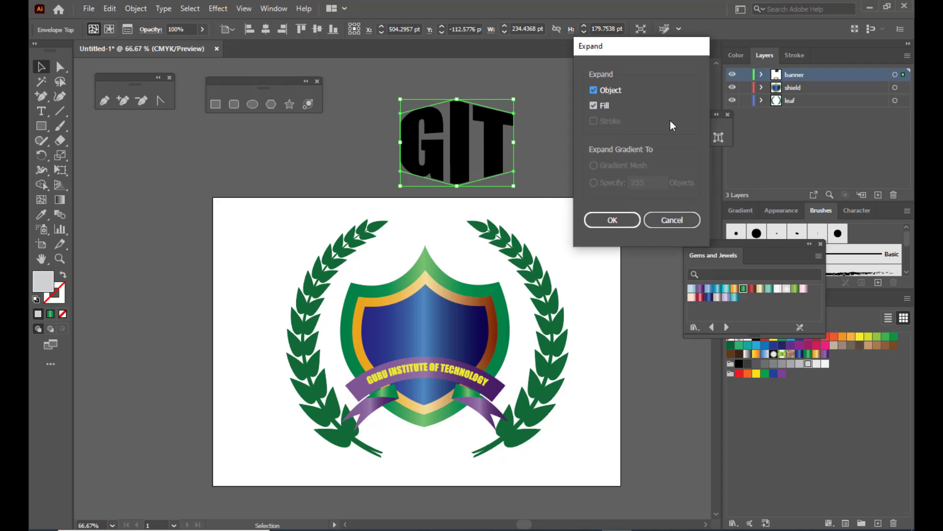
pyautogui.click(620, 223)
pyautogui.click(539, 128)
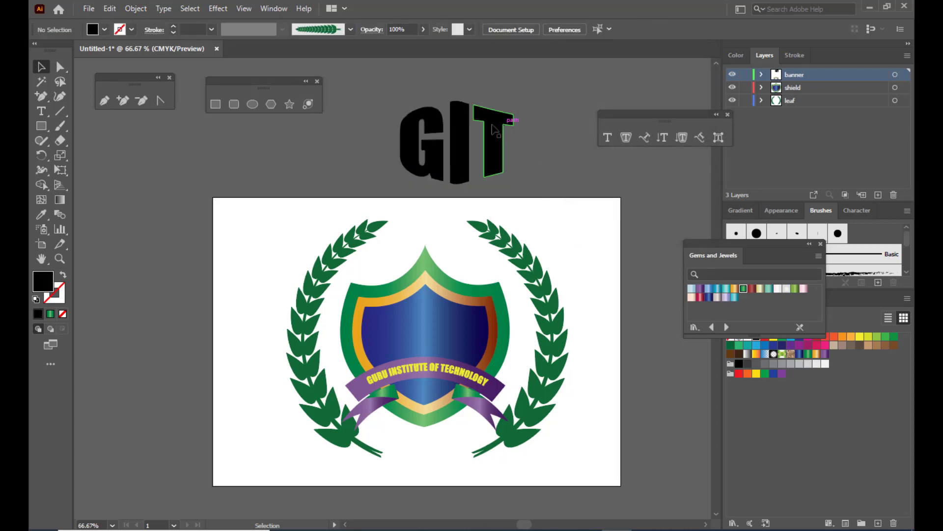
# Step: Fill the GIT lettering with yellow, scale it down to about half and place it in the blue shield area above the banner
pyautogui.click(462, 133)
pyautogui.moveTo(462, 132); pyautogui.dragTo(441, 145)
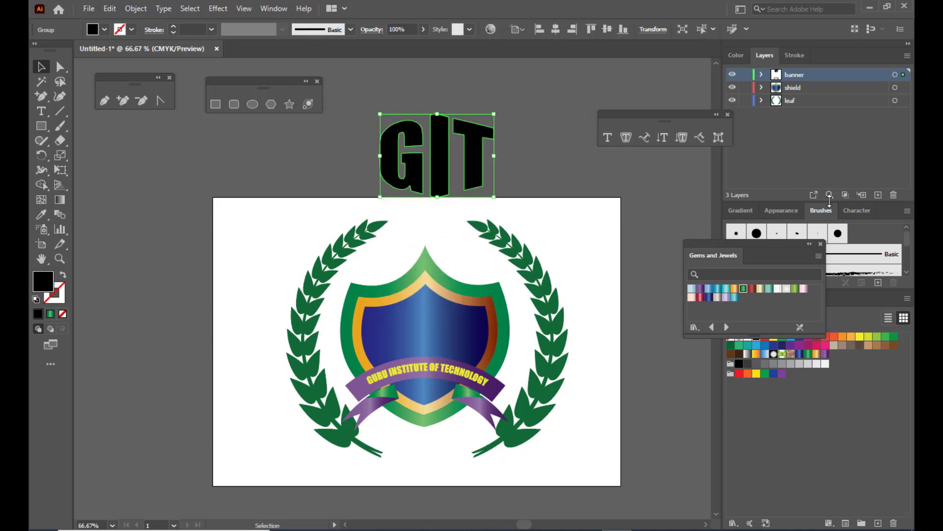
pyautogui.moveTo(737, 252); pyautogui.dragTo(637, 225)
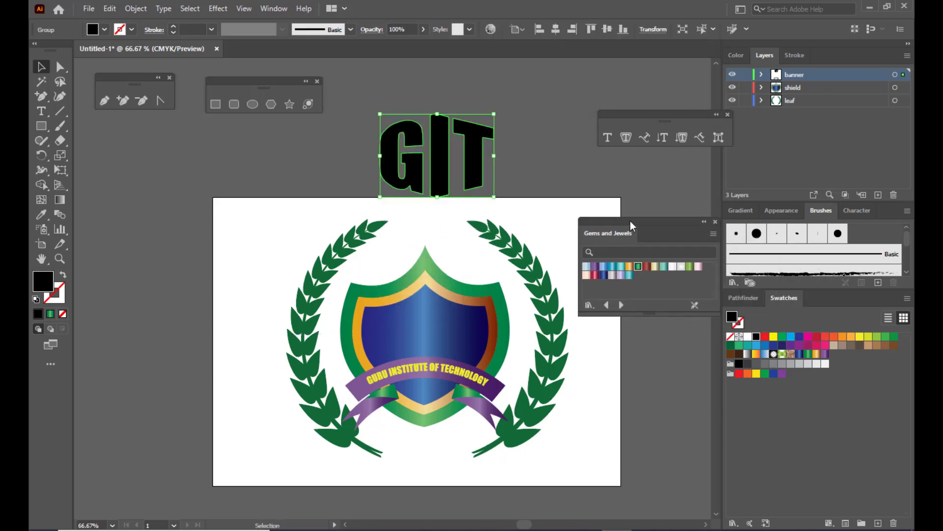
pyautogui.click(774, 338)
pyautogui.moveTo(437, 126); pyautogui.dragTo(425, 283)
pyautogui.moveTo(479, 267); pyautogui.dragTo(431, 326)
pyautogui.click(445, 141)
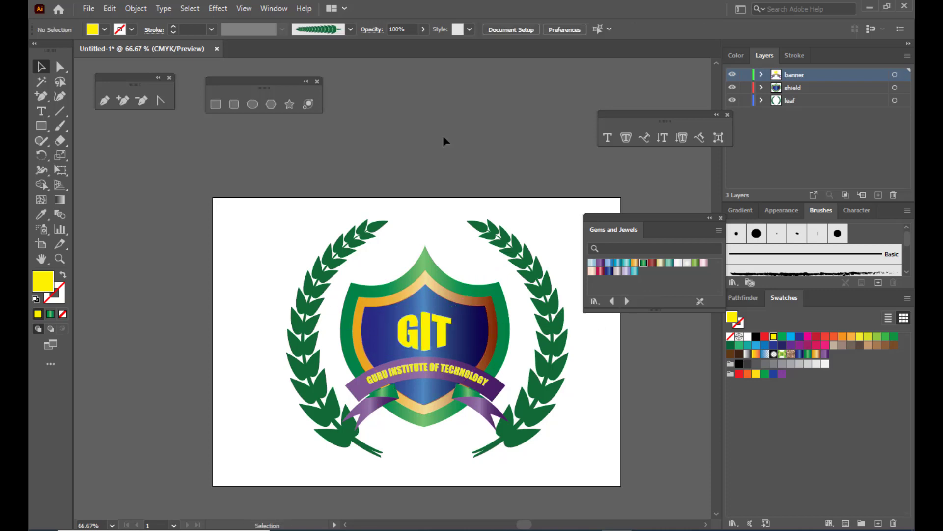
# Step: Move the floating Gems and Jewels and type tool panels clear of the artboard and group the entire emblem
pyautogui.scroll(-1, 444, 141)
pyautogui.moveTo(629, 216); pyautogui.dragTo(715, 201)
pyautogui.moveTo(608, 116); pyautogui.dragTo(654, 107)
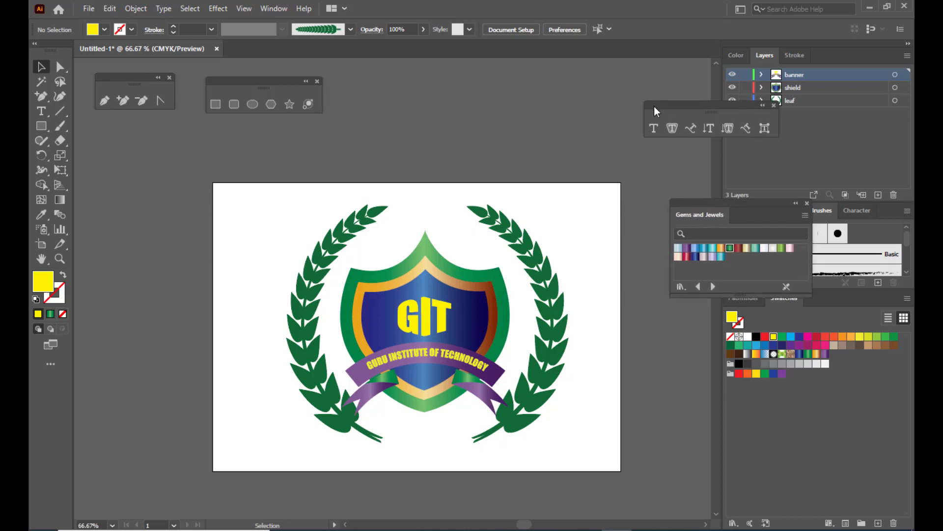
pyautogui.scroll(2, 344, 196)
pyautogui.moveTo(246, 213); pyautogui.dragTo(612, 496)
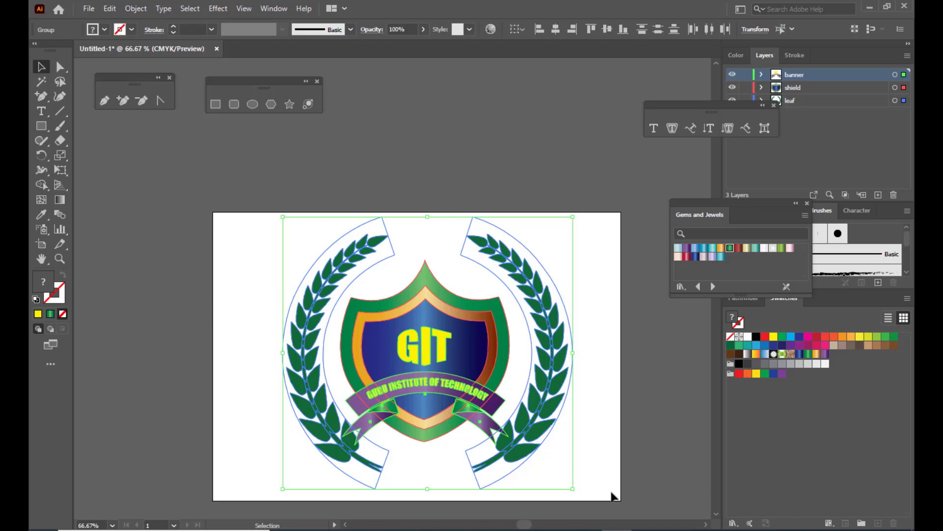
pyautogui.hotkey('ctrl', 'g')
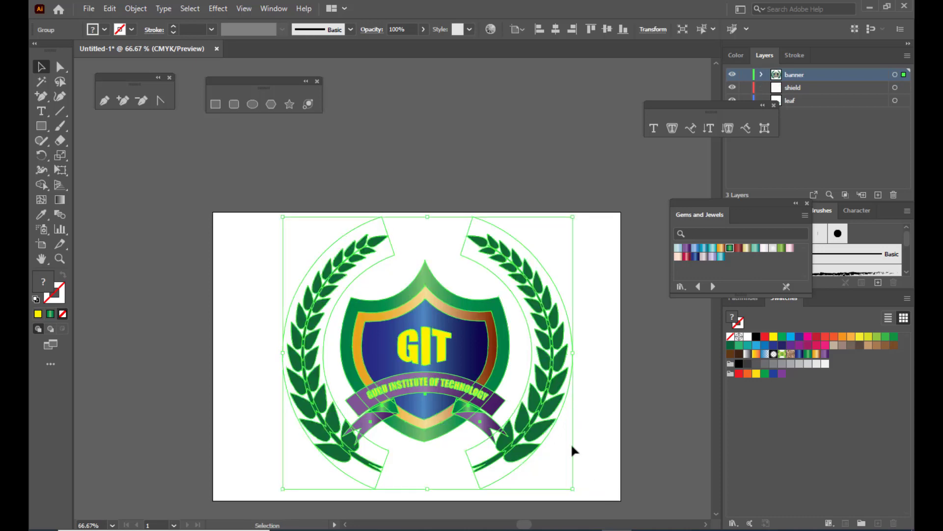
# Step: Scale the grouped emblem down to about four fifths of its size and centre it horizontally on the artboard
pyautogui.moveTo(573, 216); pyautogui.dragTo(548, 237)
pyautogui.moveTo(479, 325)
pyautogui.mouseDown()
pyautogui.moveTo(467, 325)
pyautogui.moveTo(477, 322)
pyautogui.mouseUp()
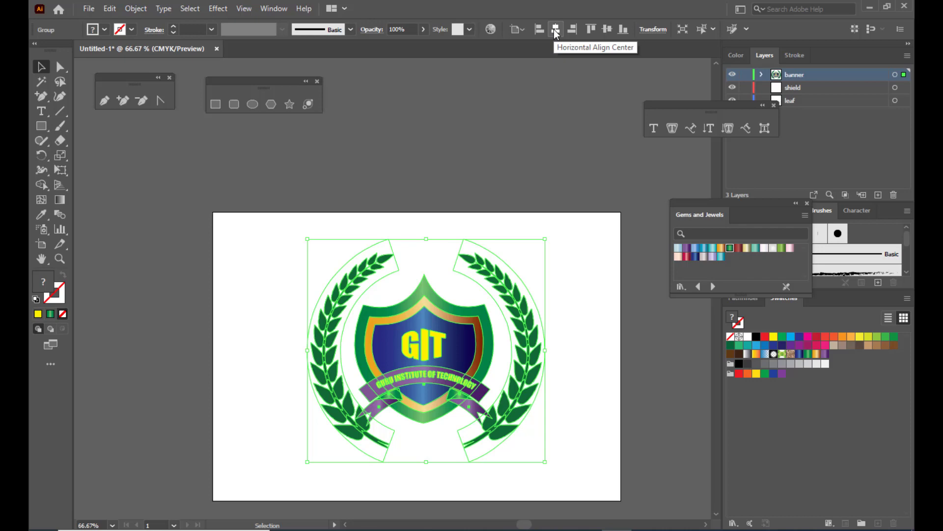
pyautogui.click(554, 30)
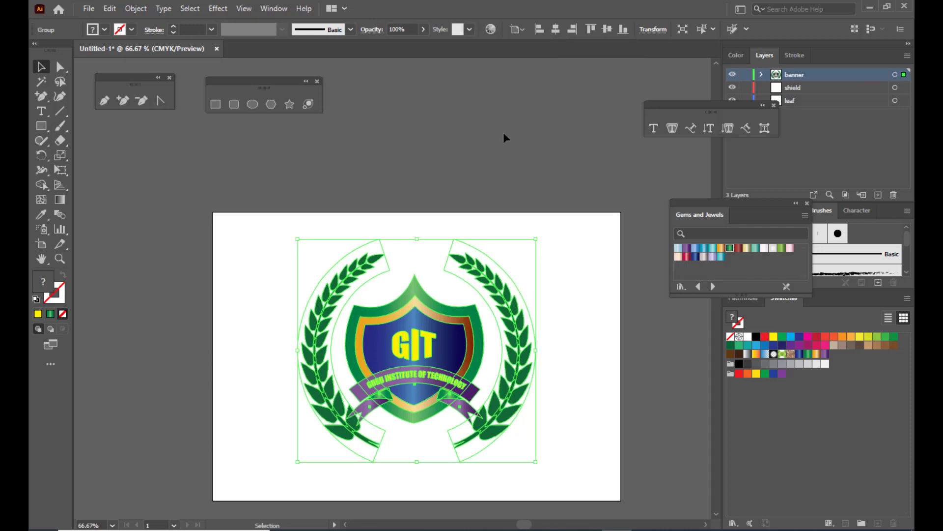
pyautogui.click(503, 132)
# Step: Resize the artboard by pulling all four edges in to fit closely around the emblem
pyautogui.scroll(-1, 508, 132)
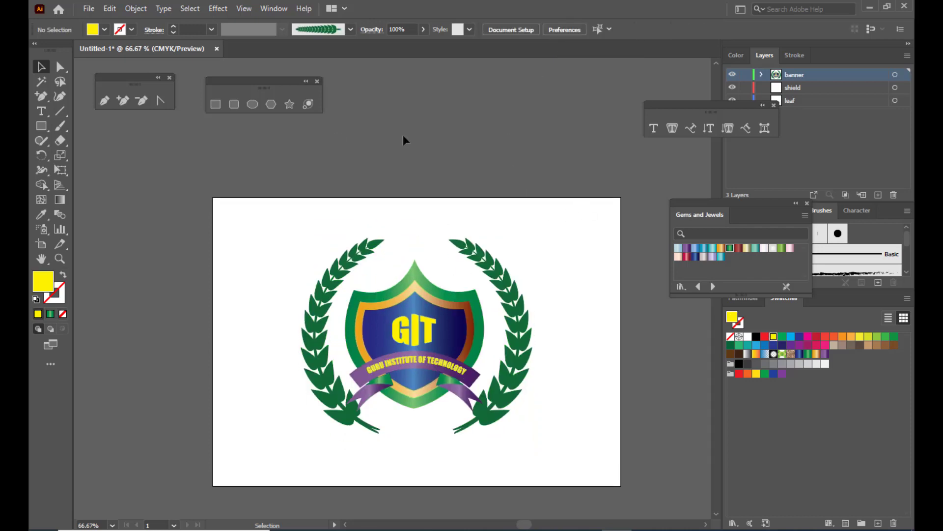
pyautogui.scroll(-1, 408, 141)
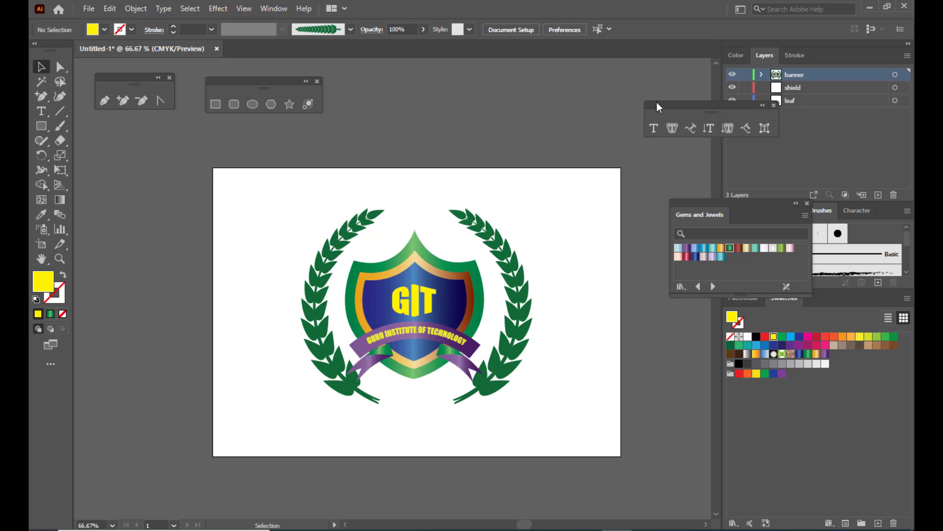
pyautogui.moveTo(657, 102); pyautogui.dragTo(671, 99)
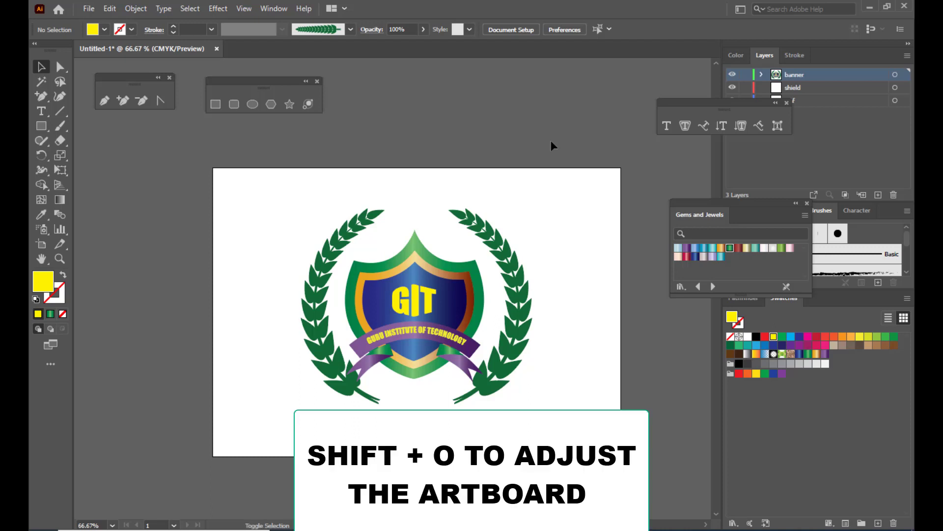
pyautogui.hotkey('shift', 'o')
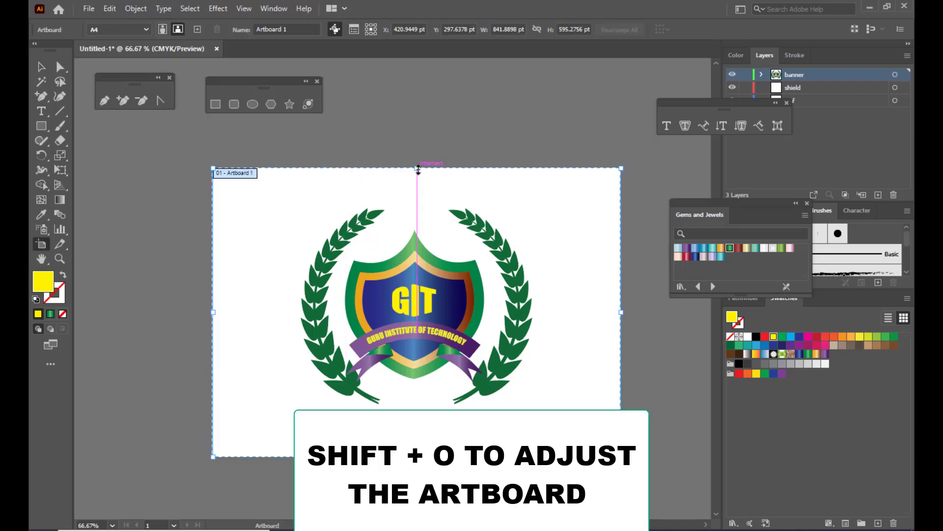
pyautogui.moveTo(418, 170); pyautogui.dragTo(416, 199)
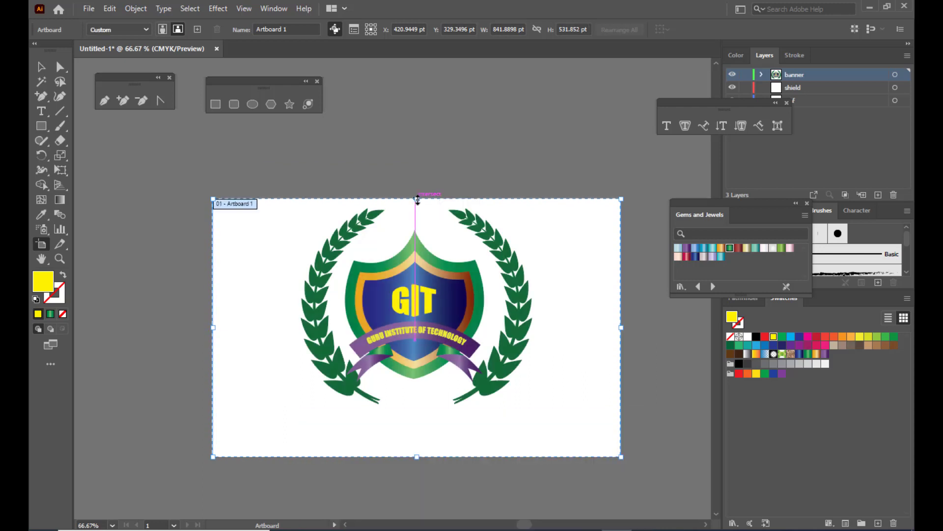
pyautogui.moveTo(212, 328); pyautogui.dragTo(295, 328)
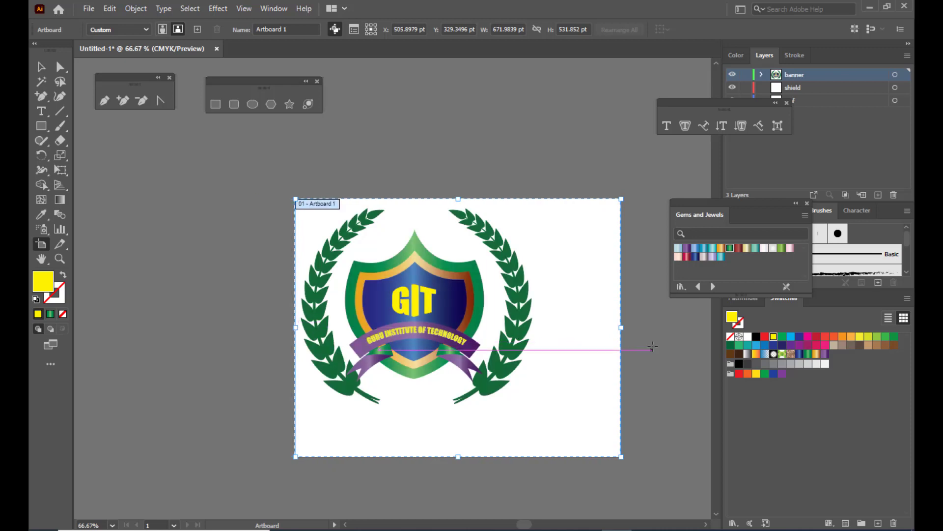
pyautogui.moveTo(622, 328); pyautogui.dragTo(537, 327)
pyautogui.moveTo(416, 457); pyautogui.dragTo(420, 409)
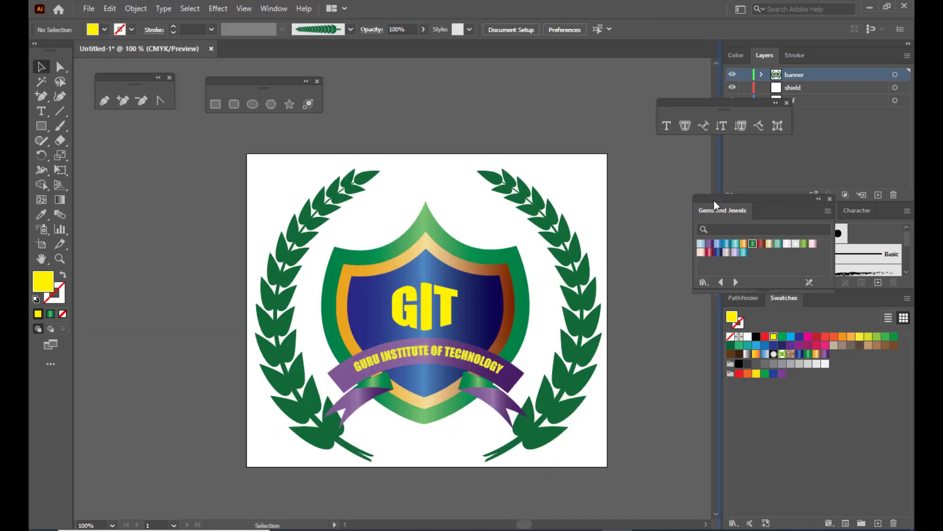
# Step: Start an Export As of the emblem to the Desktop with SVG as the file format
pyautogui.moveTo(714, 200); pyautogui.dragTo(714, 201)
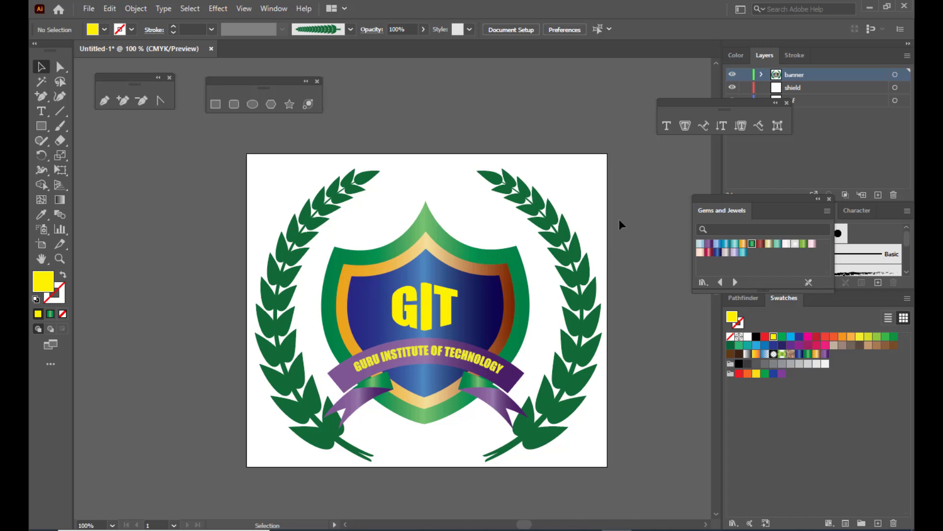
pyautogui.click(89, 8)
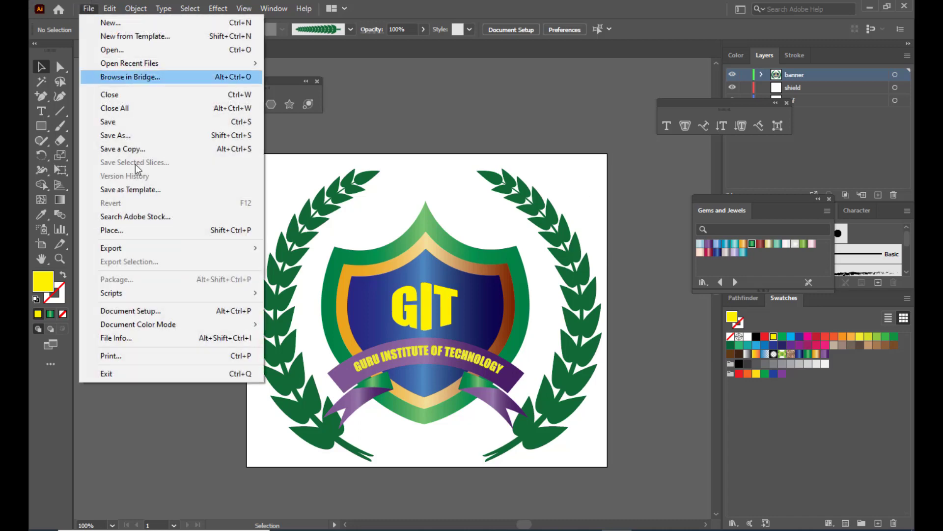
pyautogui.moveTo(132, 251)
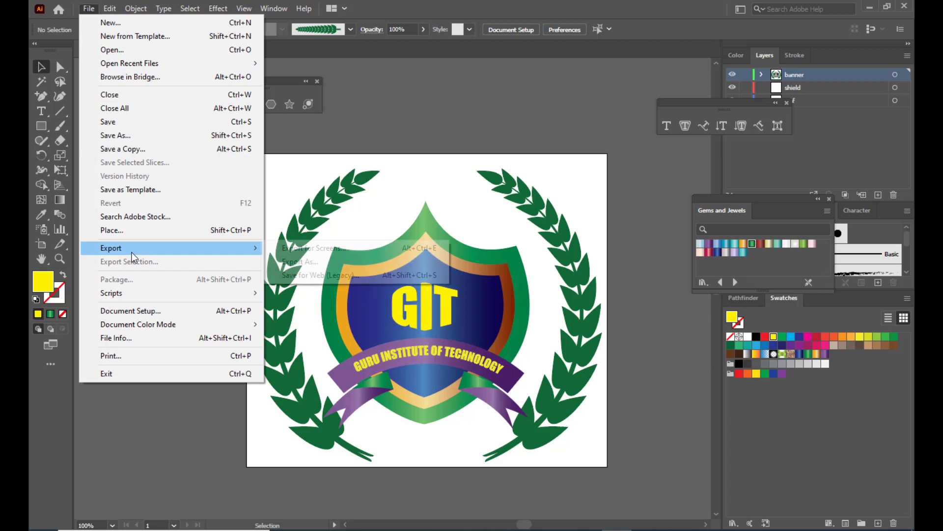
pyautogui.click(320, 265)
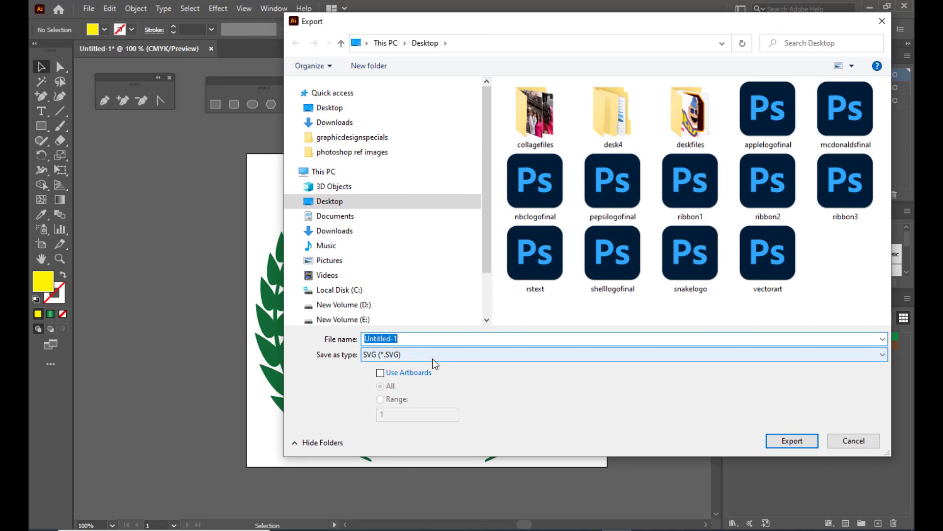
pyautogui.click(389, 353)
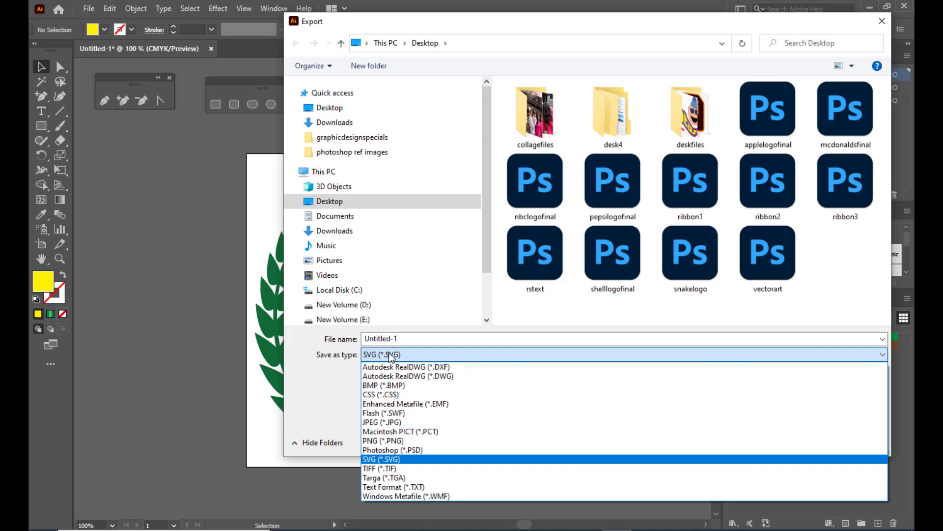
pyautogui.click(390, 355)
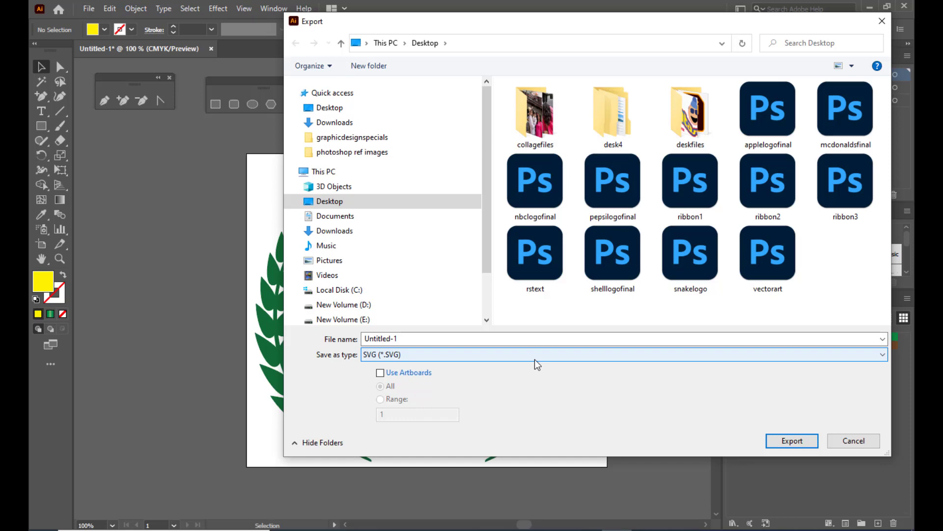
# Step: Name the SVG export file GURUINSTITUTELOGO
pyautogui.click(406, 338)
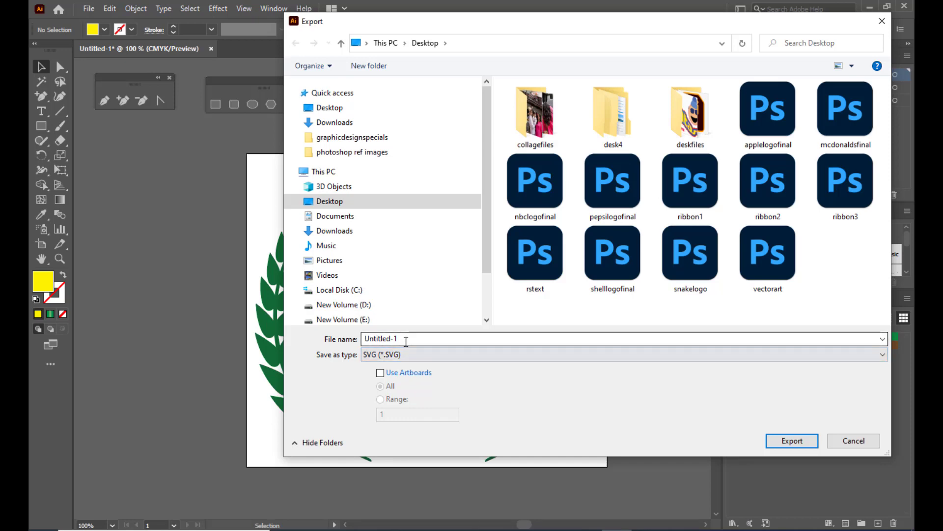
pyautogui.doubleClick(406, 339)
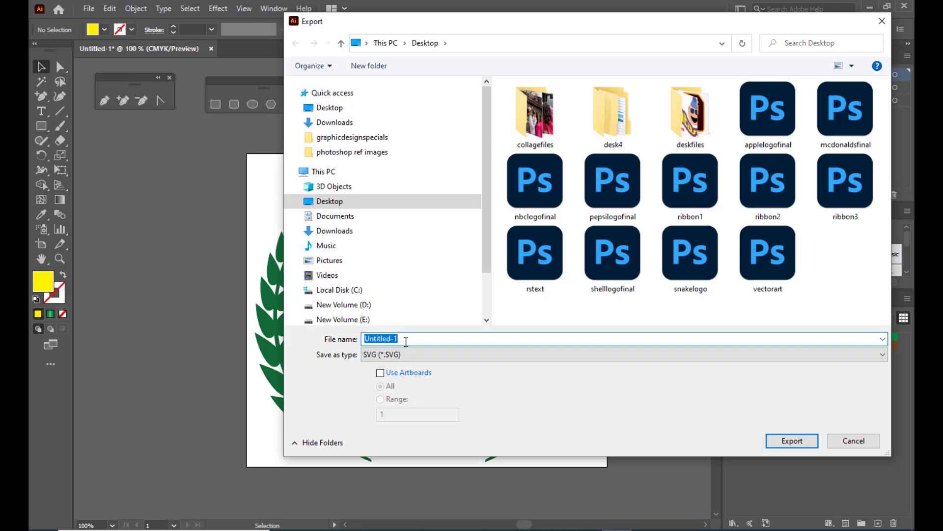
pyautogui.write('GURUINSTITTUE')
pyautogui.press('BackSpace')
pyautogui.press('BackSpace')
pyautogui.write('TELOGO')
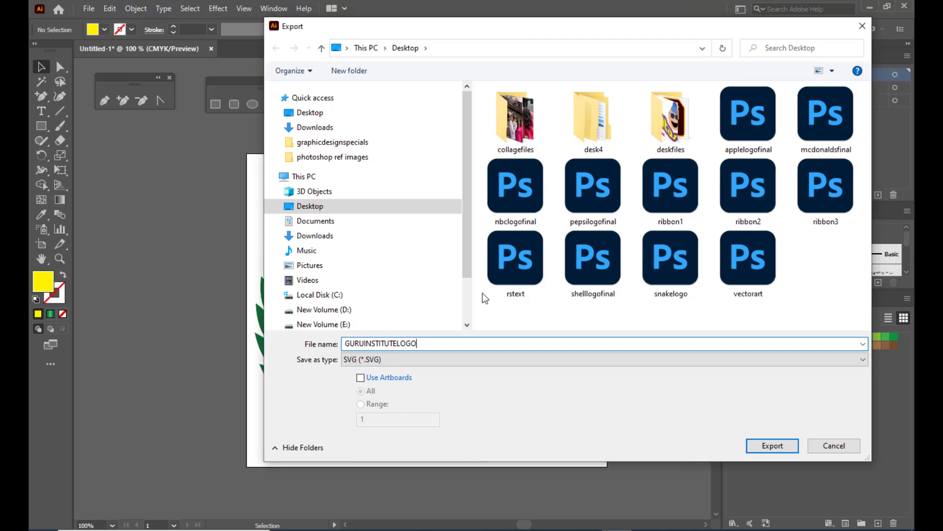
# Step: Export the SVG file, accepting the default SVG options with internal CSS styling, layer-name object IDs and 2 decimals
pyautogui.moveTo(603, 26); pyautogui.dragTo(560, 25)
pyautogui.click(725, 443)
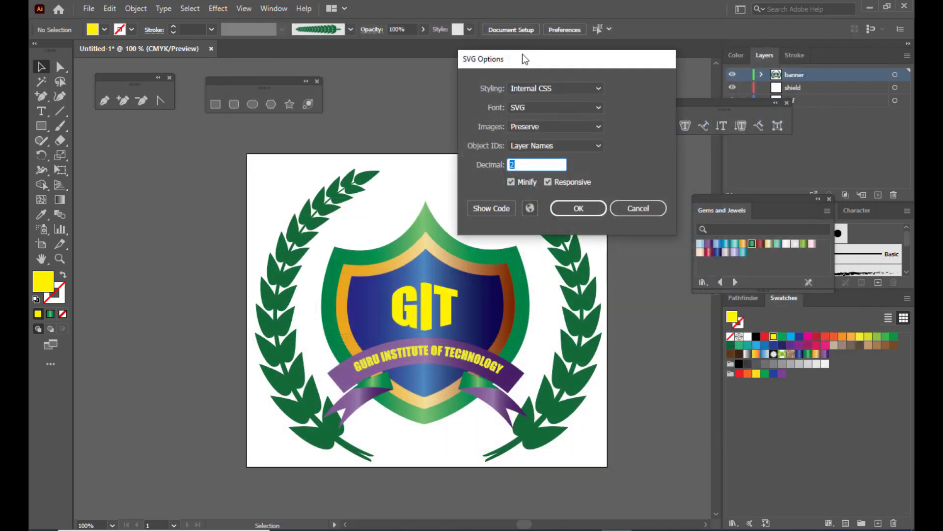
pyautogui.moveTo(523, 56); pyautogui.dragTo(558, 71)
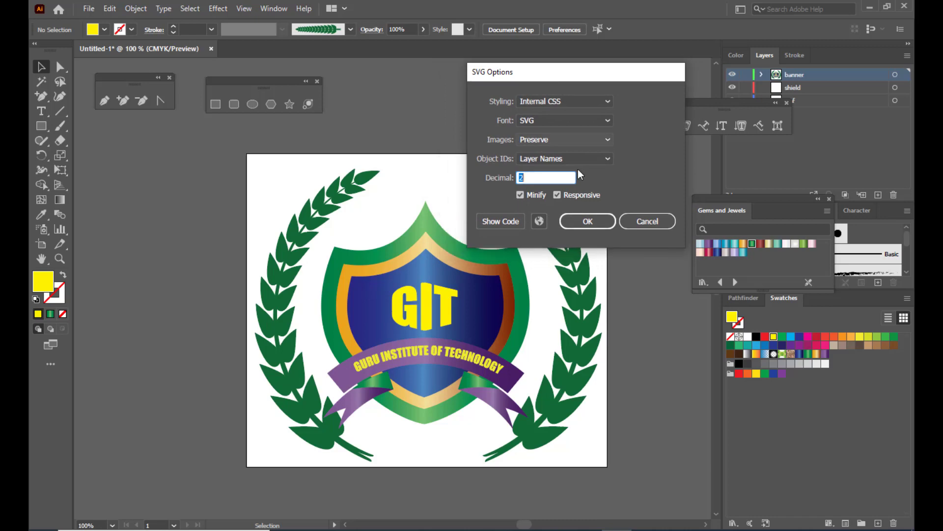
pyautogui.click(587, 219)
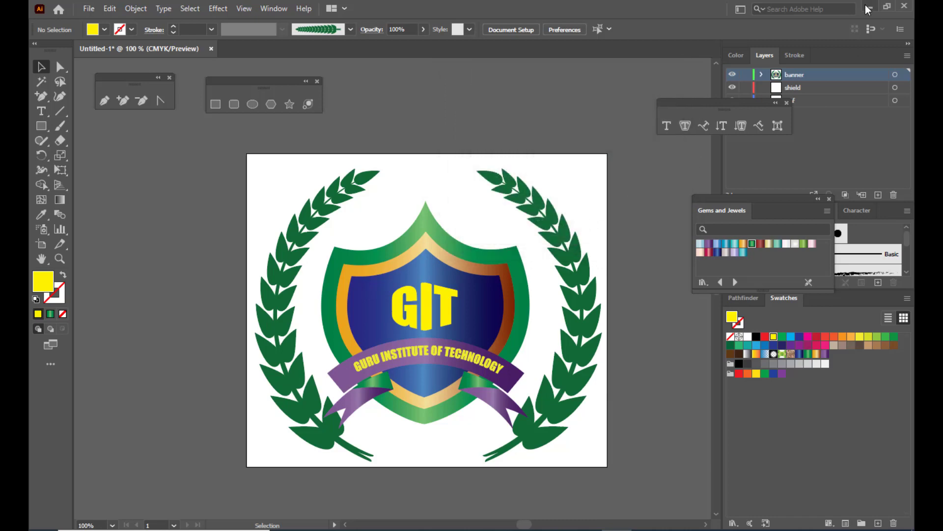
# Step: Switch to the desktop and open the exported GURUINSTITUTELOGO SVG file in Microsoft Edge to check it
pyautogui.click(870, 7)
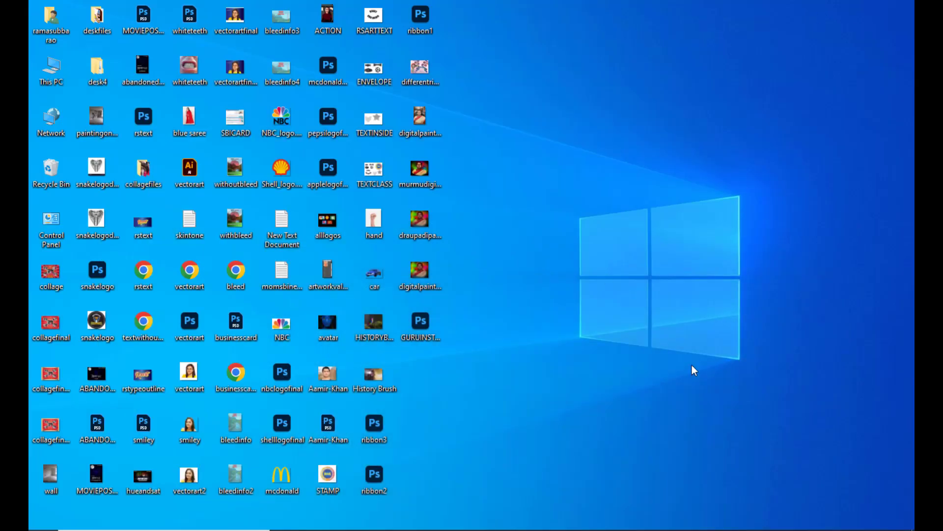
pyautogui.rightClick(420, 326)
pyautogui.moveTo(489, 327)
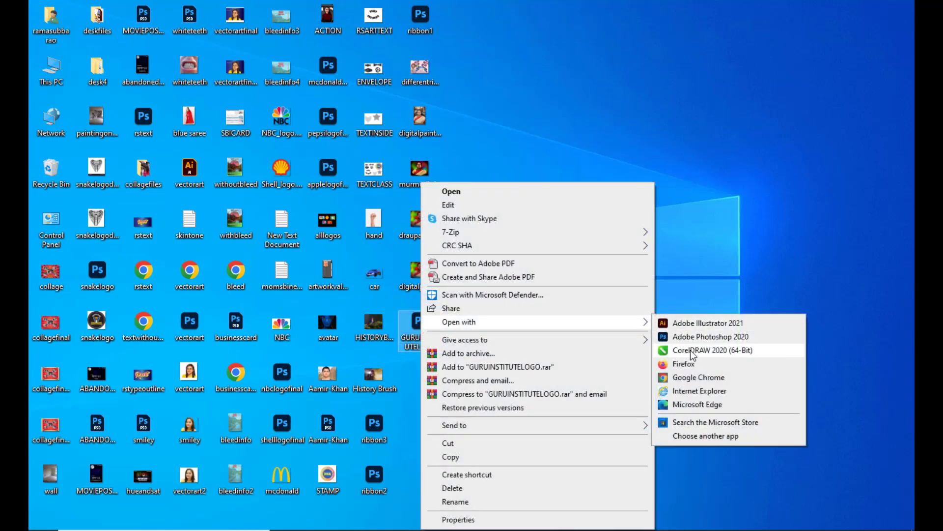
pyautogui.click(714, 406)
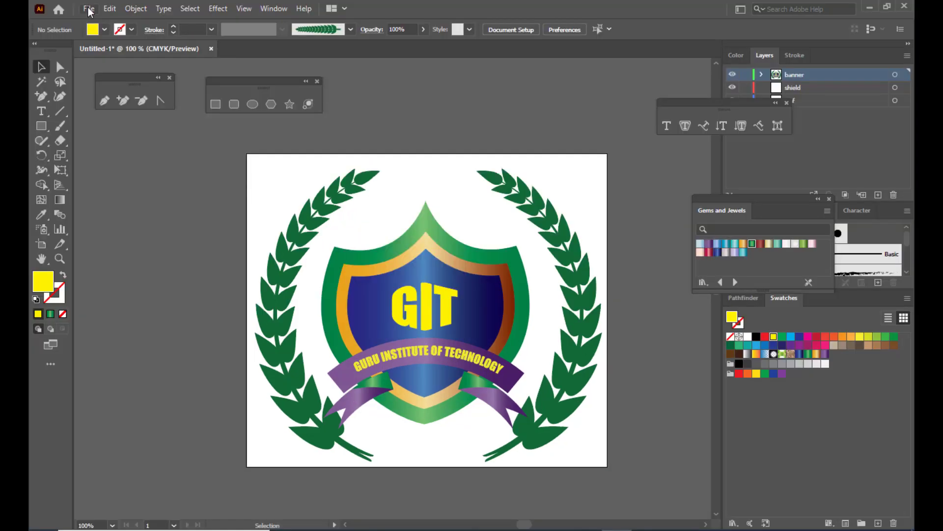
# Step: Start a Save As of the Illustrator document to the Desktop with Adobe PDF as the file format
pyautogui.click(89, 8)
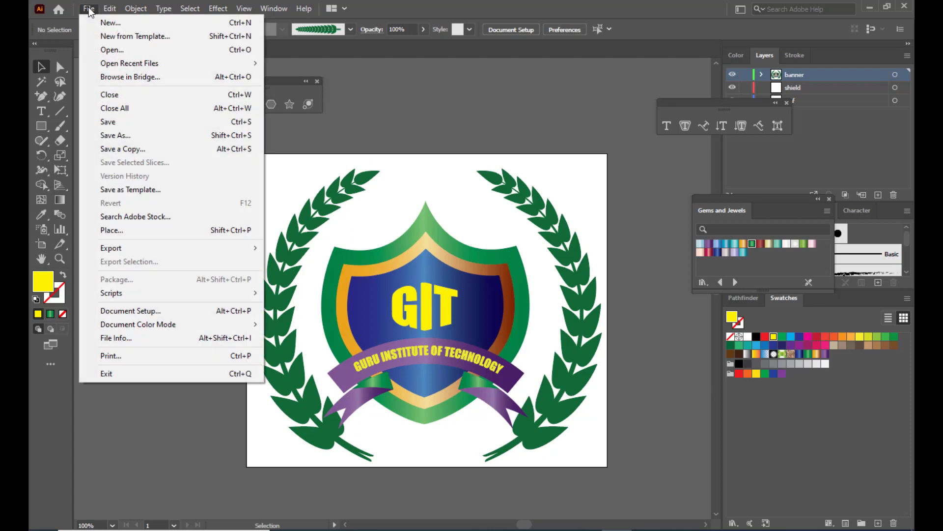
pyautogui.click(138, 141)
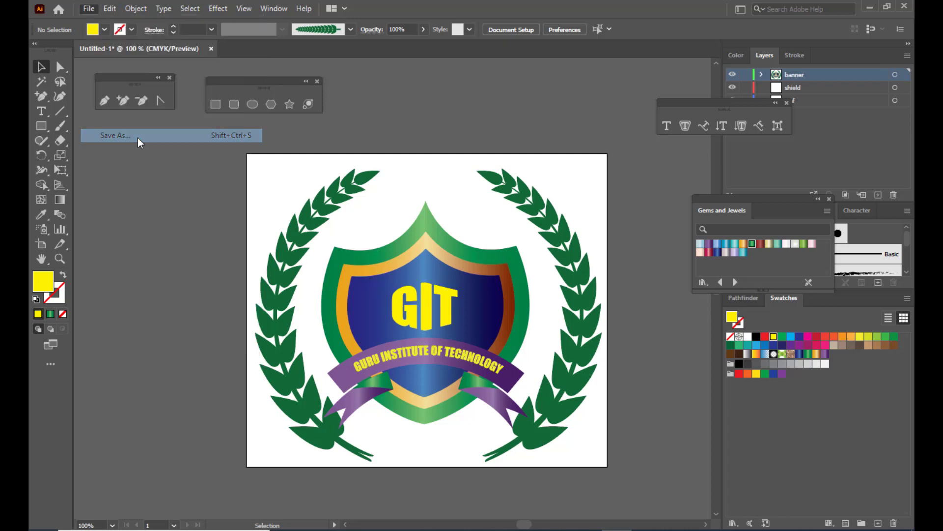
pyautogui.moveTo(431, 31); pyautogui.dragTo(450, 28)
pyautogui.click(370, 356)
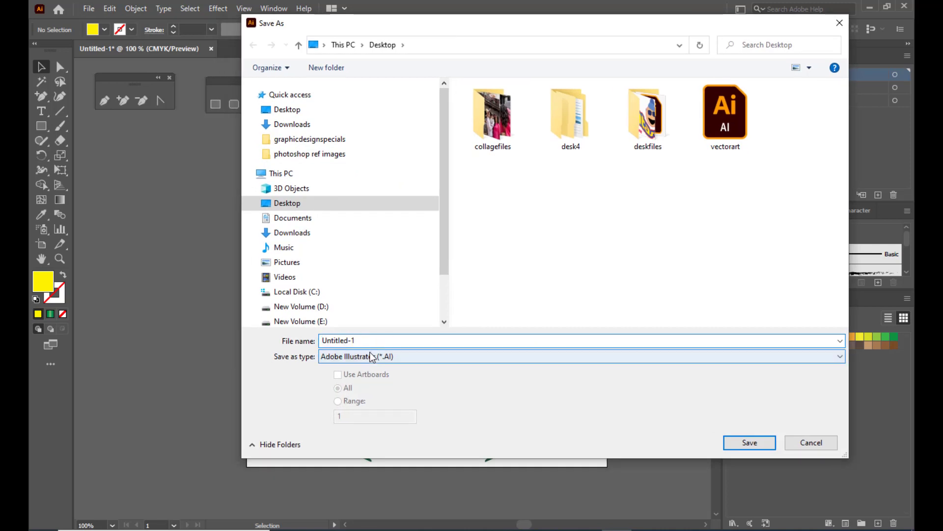
pyautogui.click(351, 378)
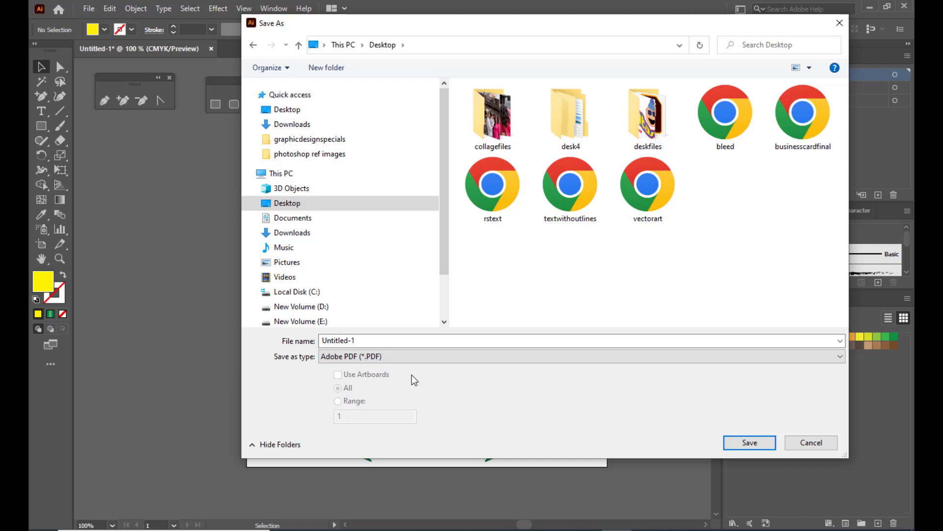
# Step: Name the PDF file GURUINSTITUTELOGO and save it with the Illustrator Default PDF preset
pyautogui.click(382, 340)
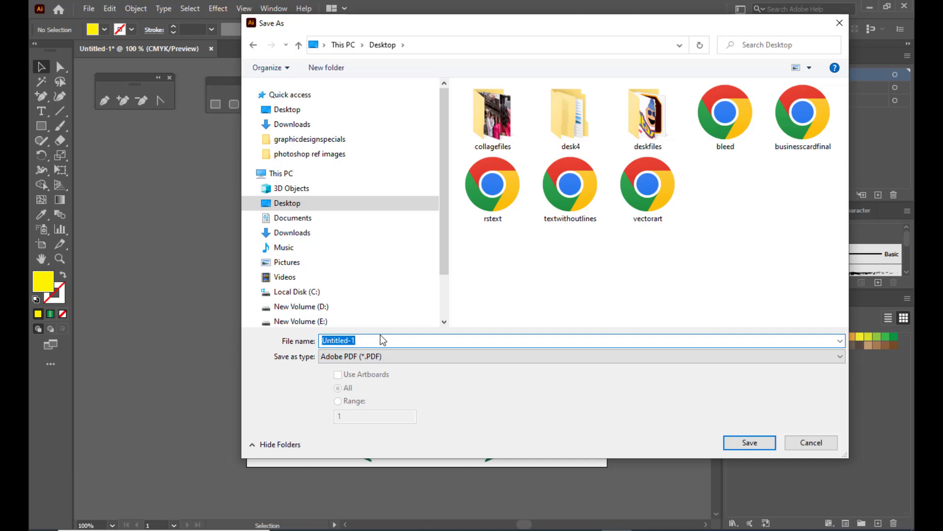
pyautogui.write('GURUINSTI')
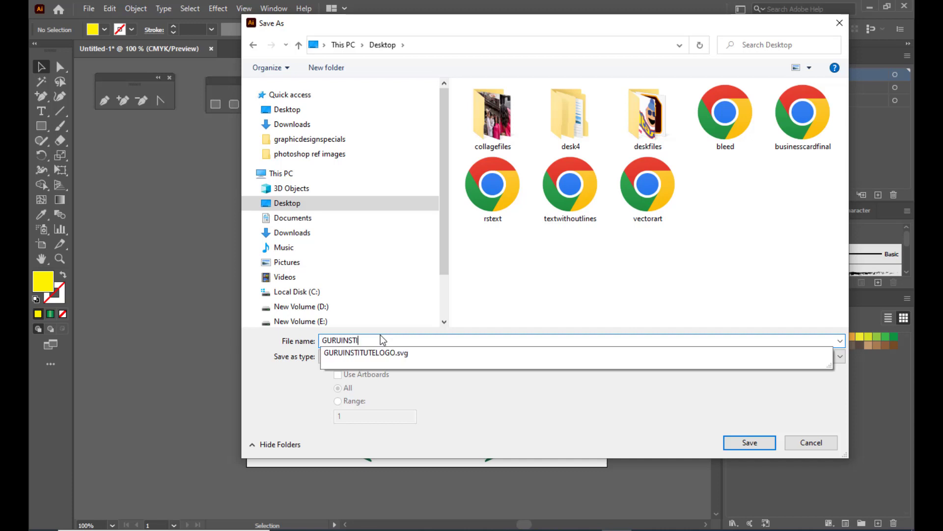
pyautogui.write('TUTELOGO')
pyautogui.click(285, 380)
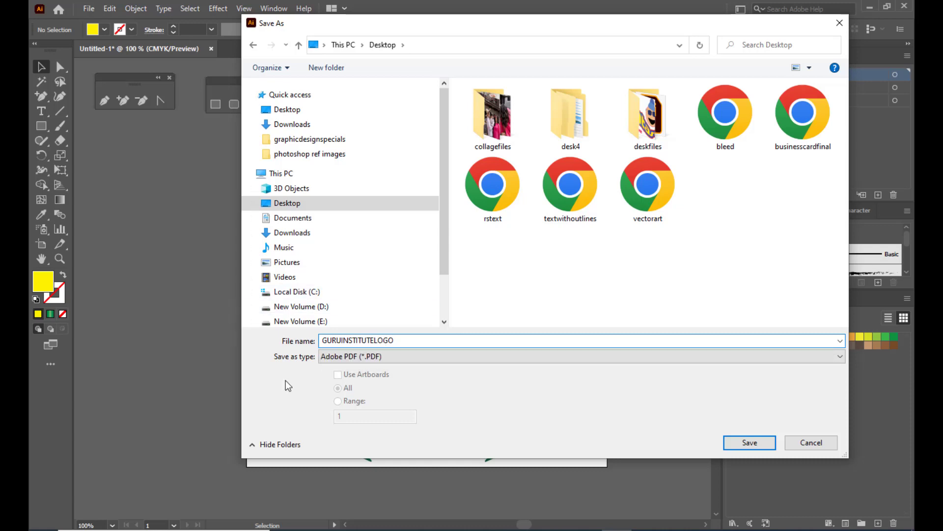
pyautogui.moveTo(467, 25); pyautogui.dragTo(445, 27)
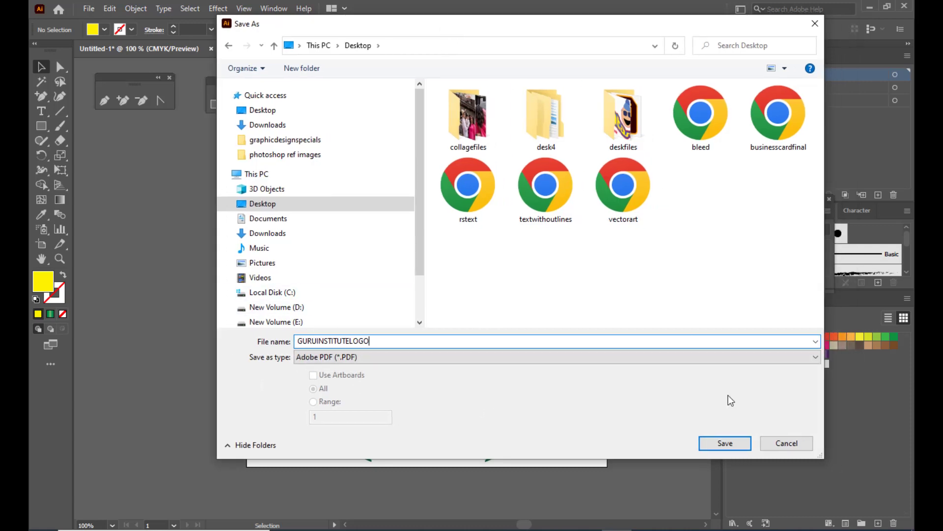
pyautogui.click(732, 443)
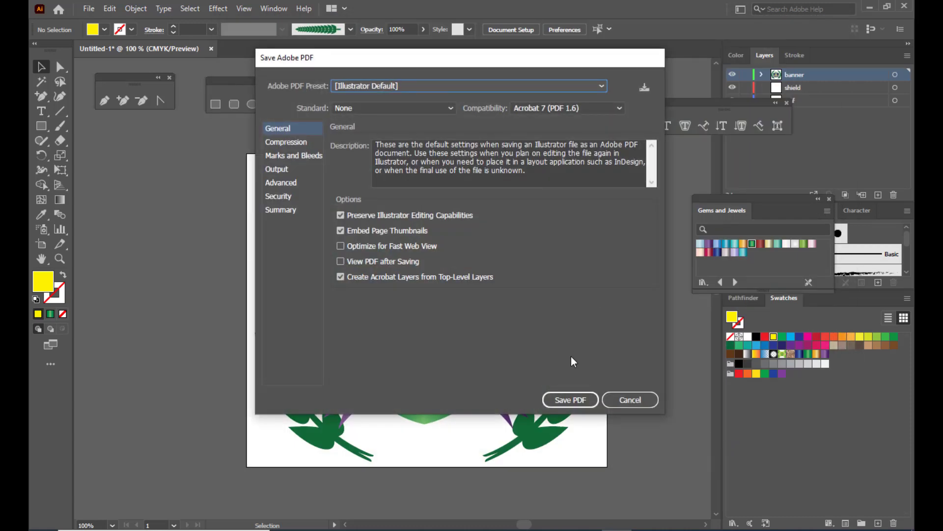
pyautogui.click(564, 398)
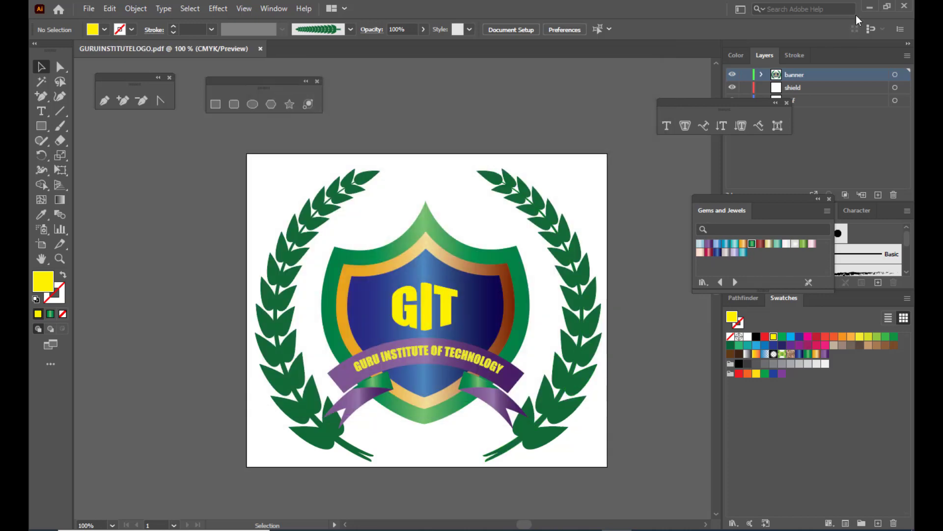
# Step: Return to the desktop, minimise the SVG preview and open the saved GURUINSTITUTELOGO PDF in Chrome to check it
pyautogui.click(870, 7)
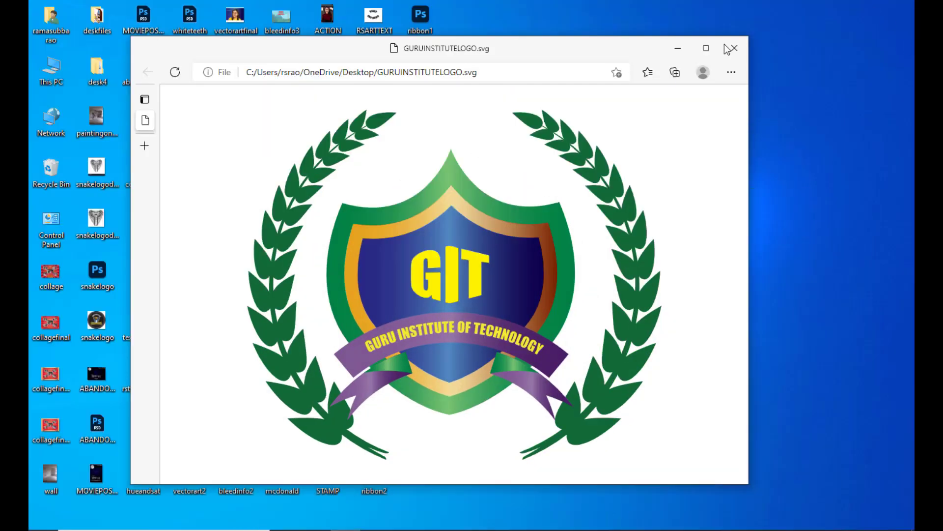
pyautogui.click(678, 48)
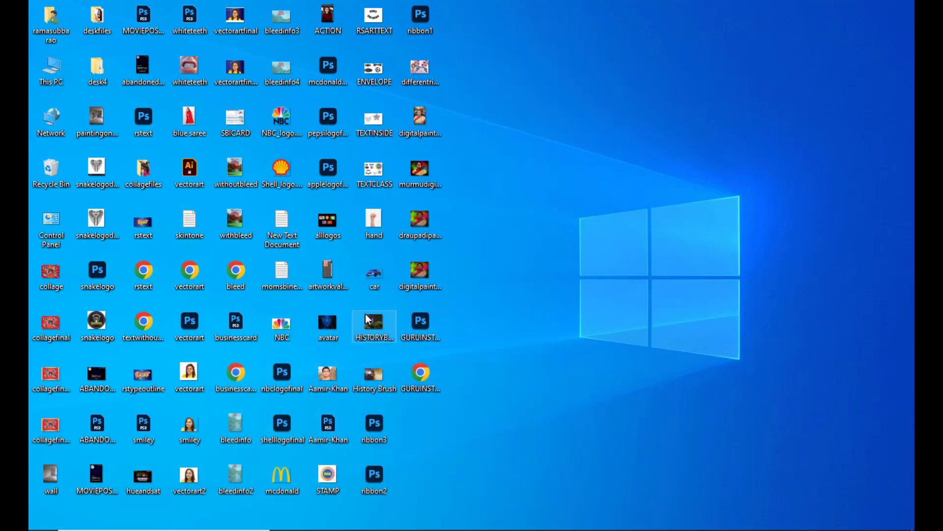
pyautogui.doubleClick(424, 375)
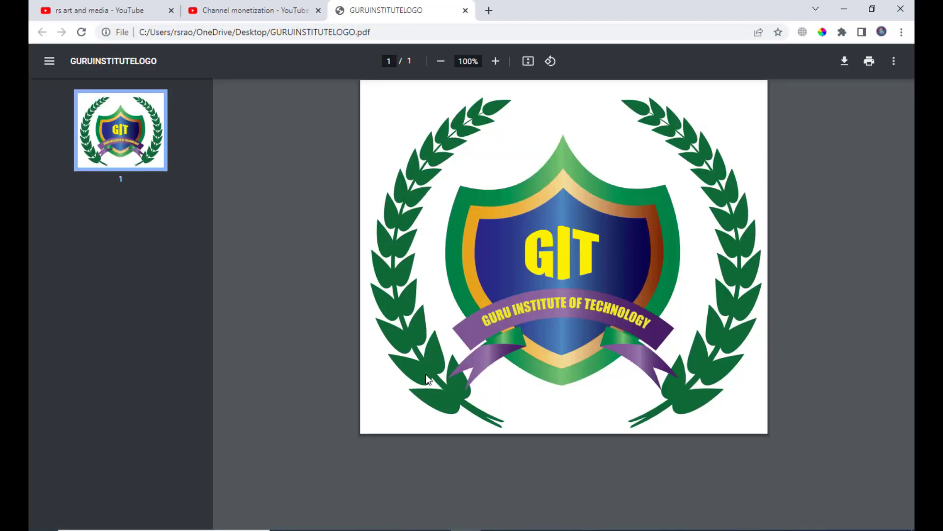